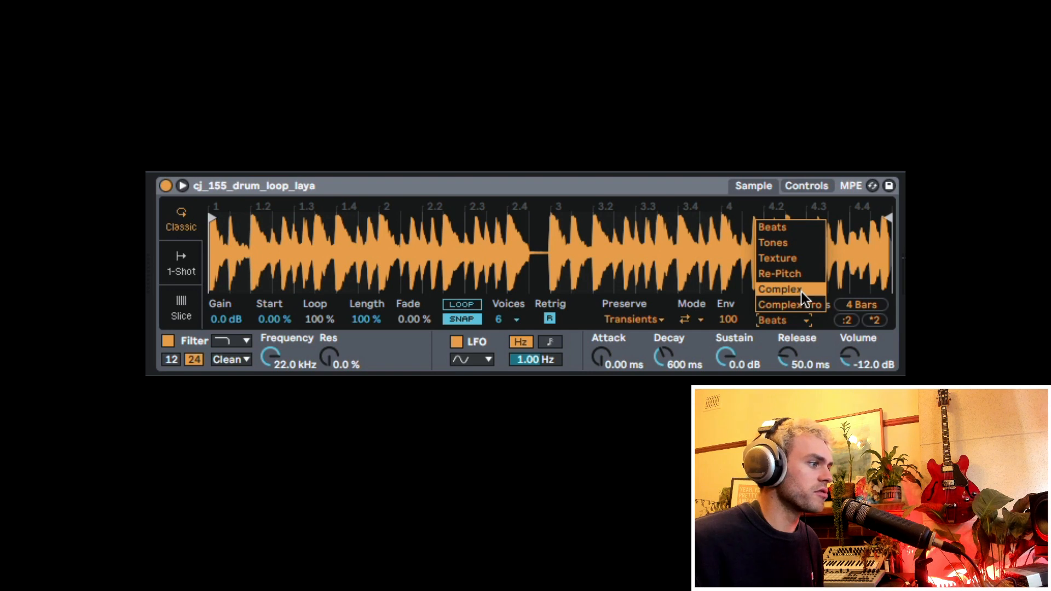
- Set the drum loop's warp mode to Complex and switch Simpler to Slice mode, slicing by Beat
left_click(804, 290)
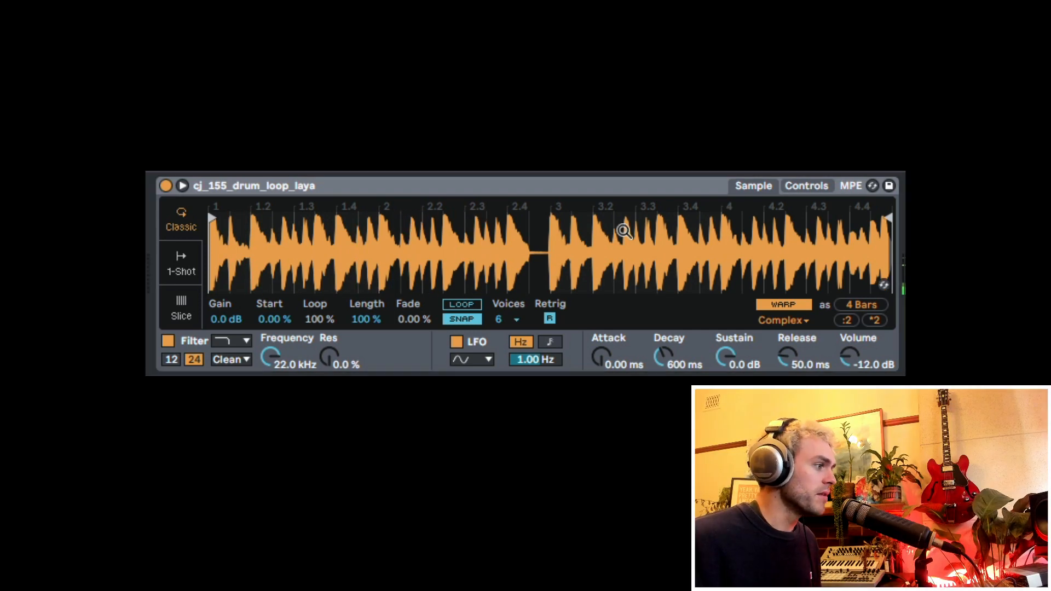
left_click(558, 187)
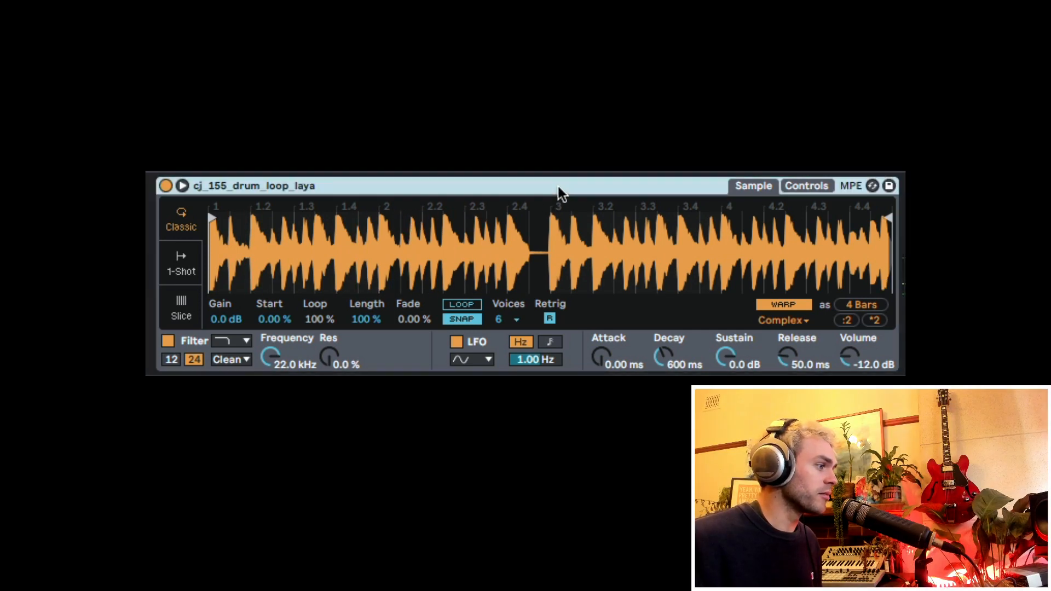
left_click(186, 307)
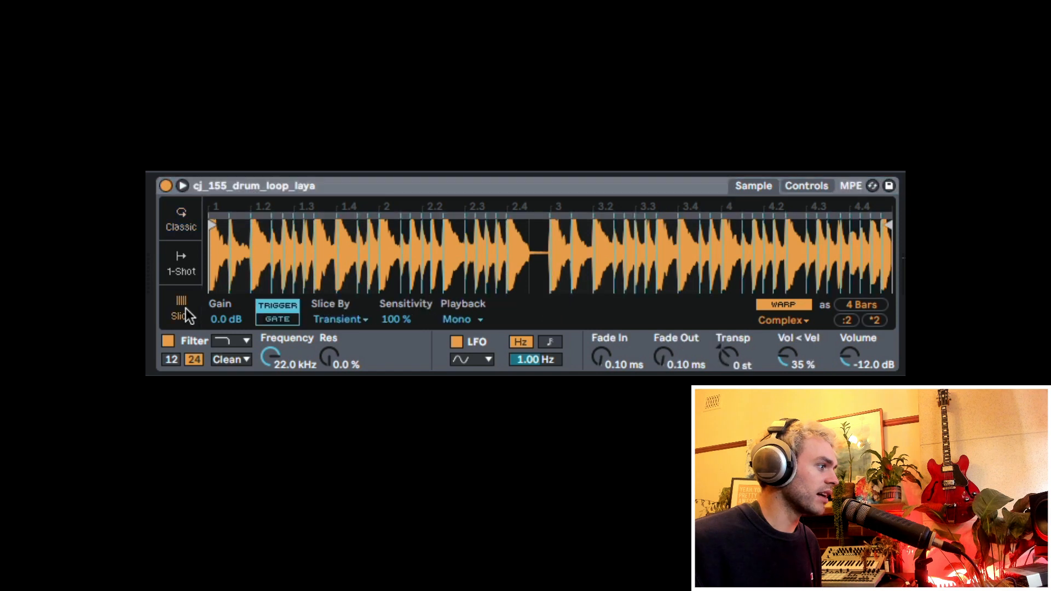
left_click(350, 321)
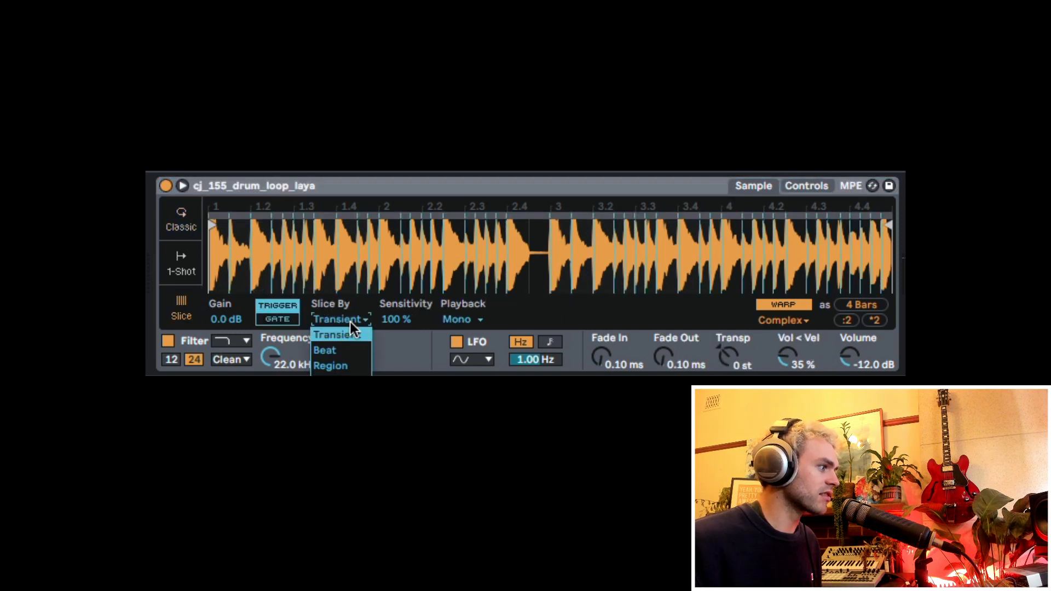
left_click(352, 352)
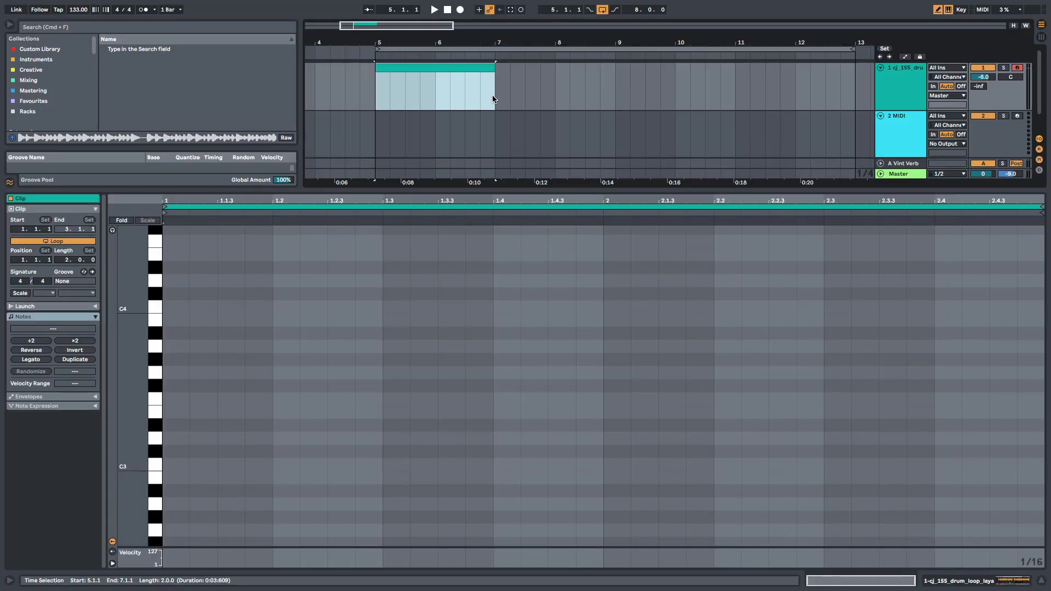
- Set the piano-roll grid to 1/4 and draw eight ascending quarter notes from C3 to G3 across the two-bar clip
right_click(208, 456)
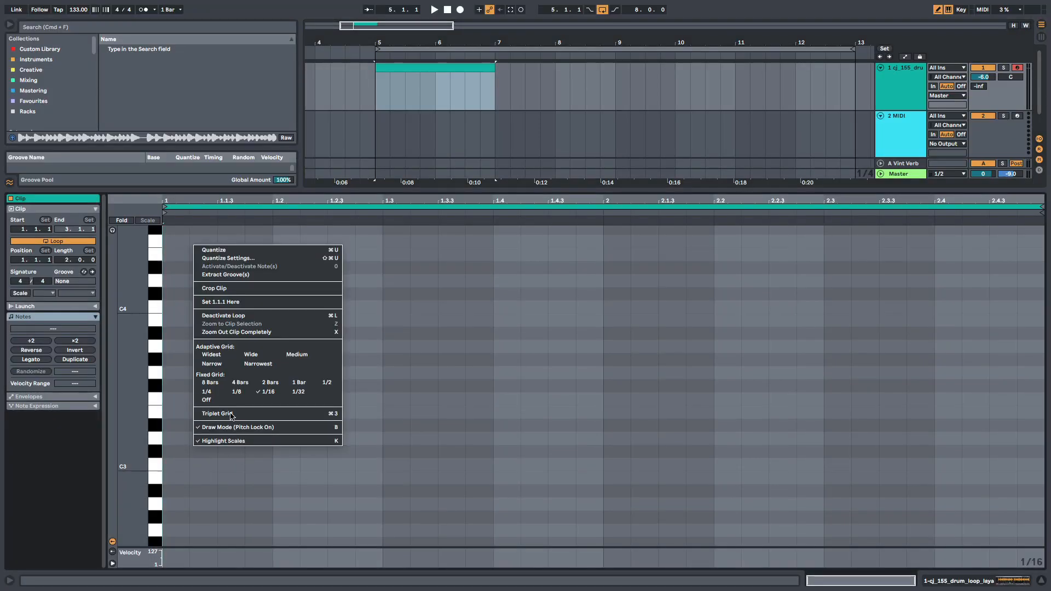
left_click(249, 399)
left_click(221, 465)
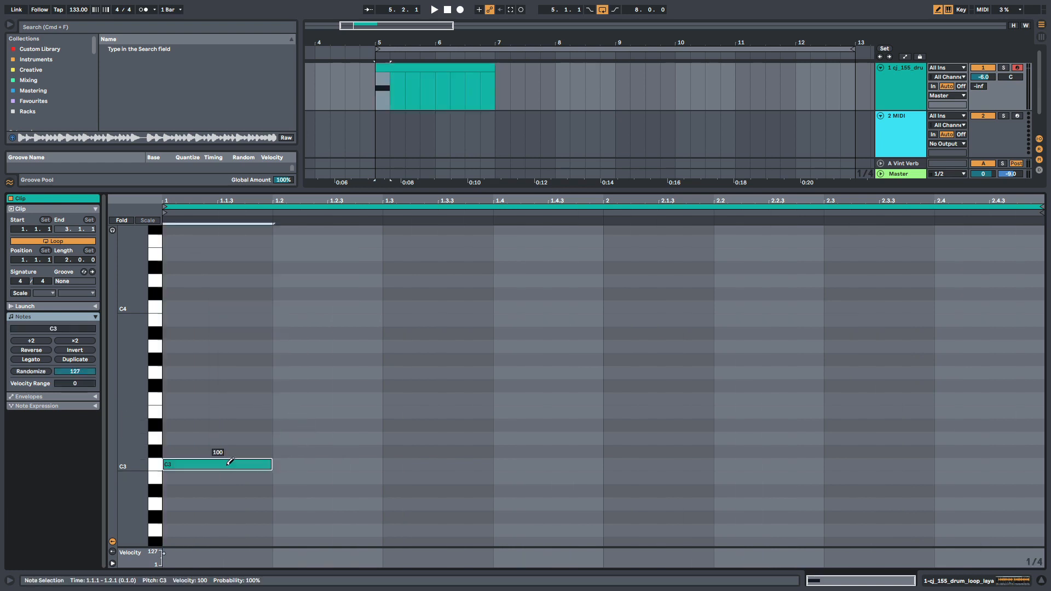
left_click(305, 451)
left_click(432, 438)
left_click(518, 424)
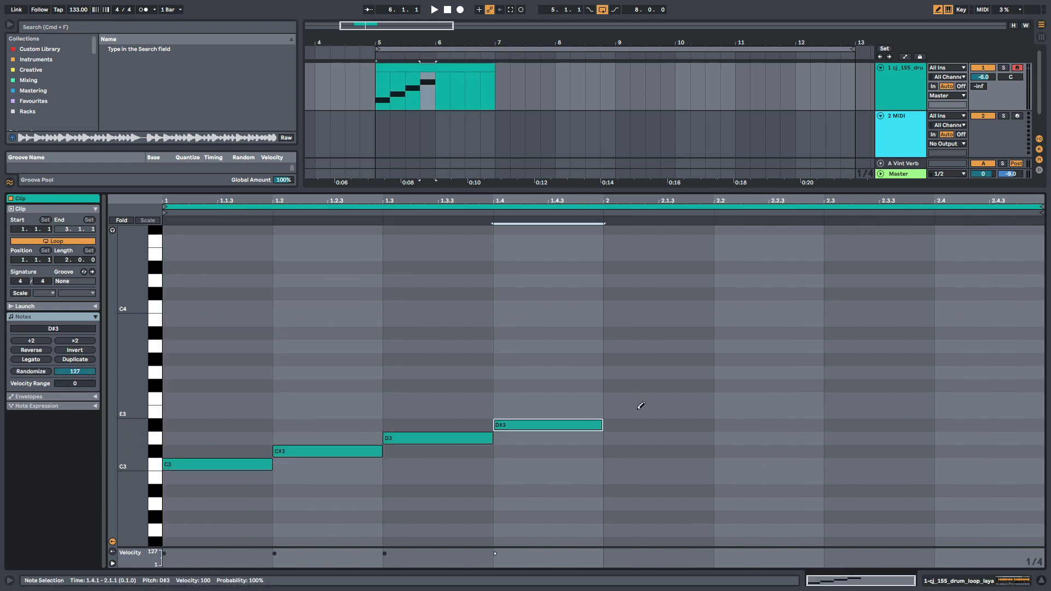
left_click(638, 411)
left_click(766, 398)
left_click(870, 385)
left_click(980, 372)
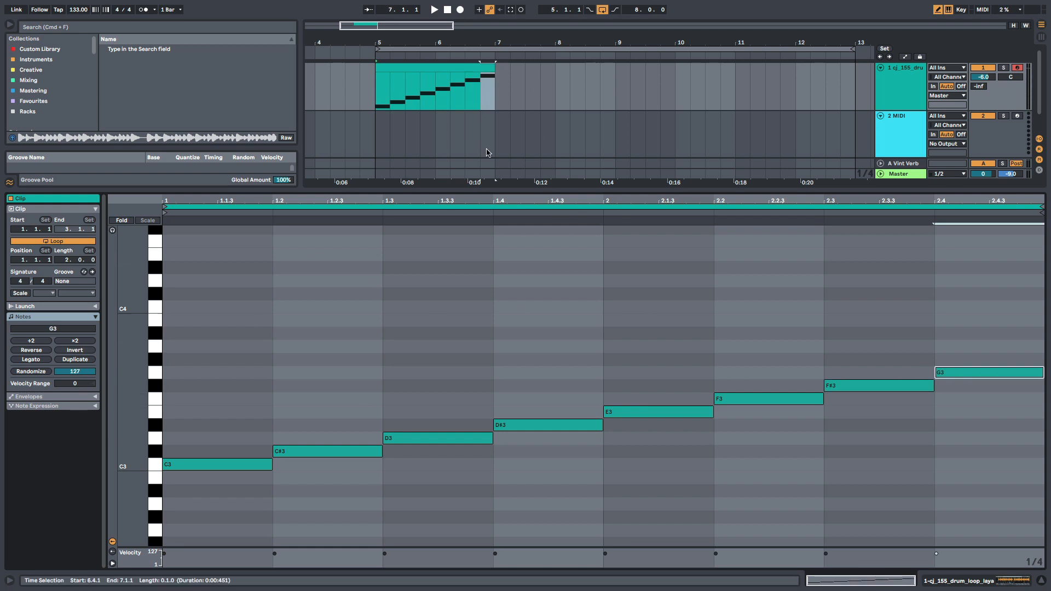
- Transpose all the notes down two octaves so they start at C1, and play the clip
left_click(354, 296)
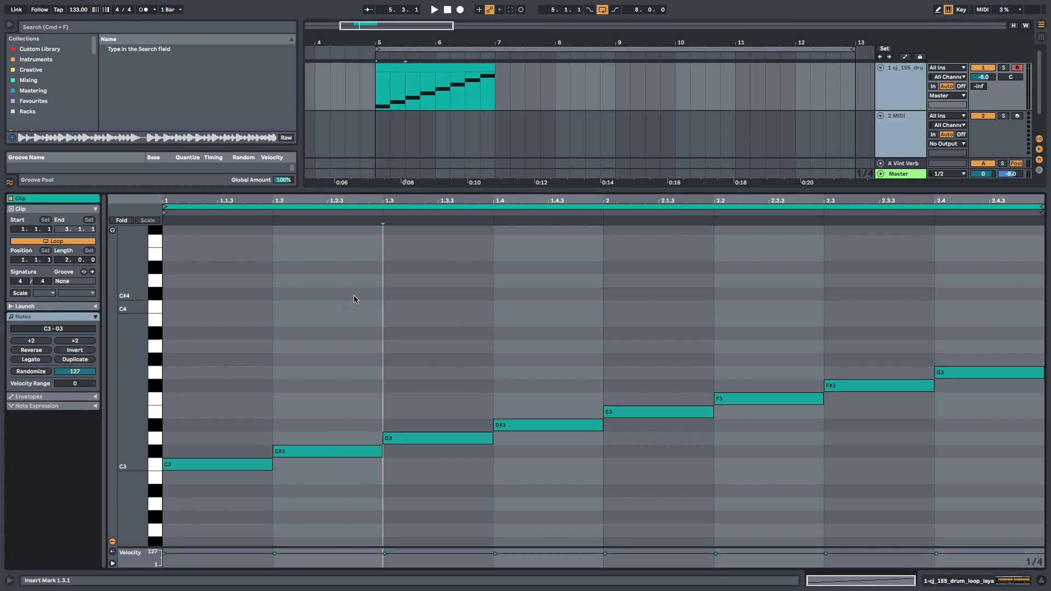
key("super+a")
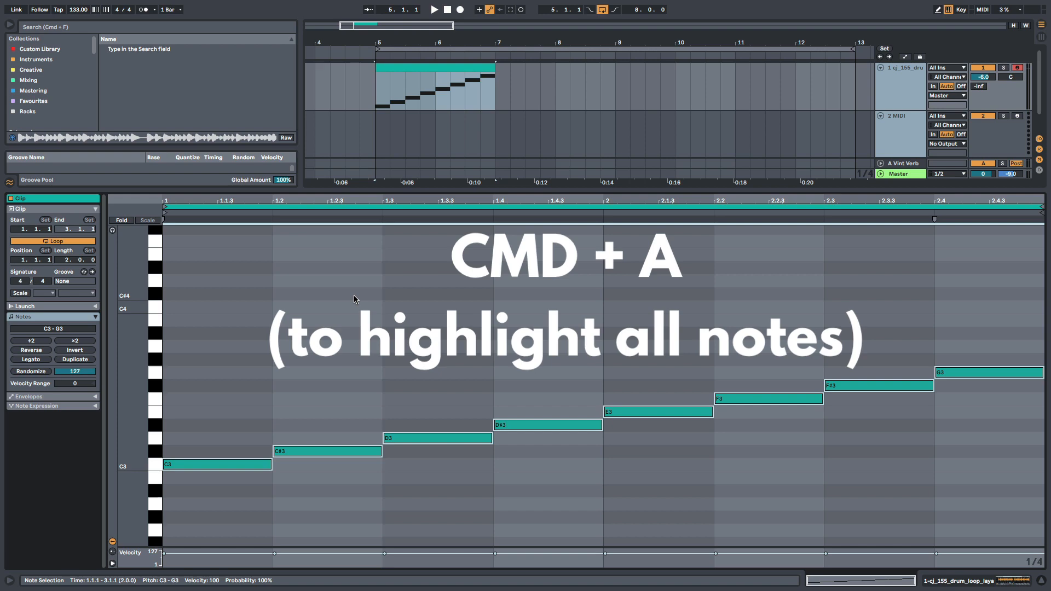
key("shift+Down")
left_click(263, 447)
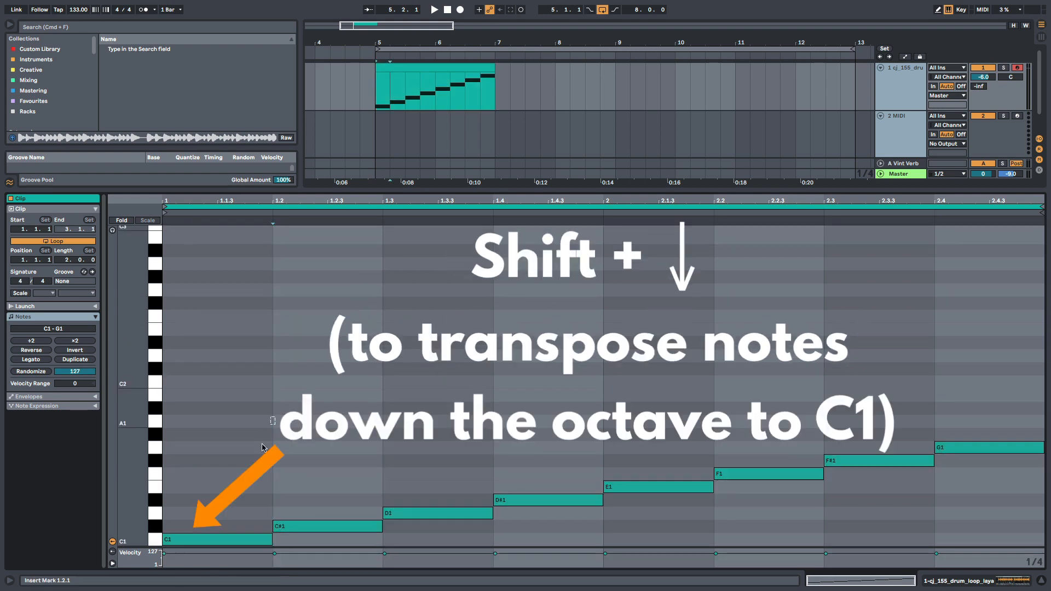
scroll(263, 447, "down", 3)
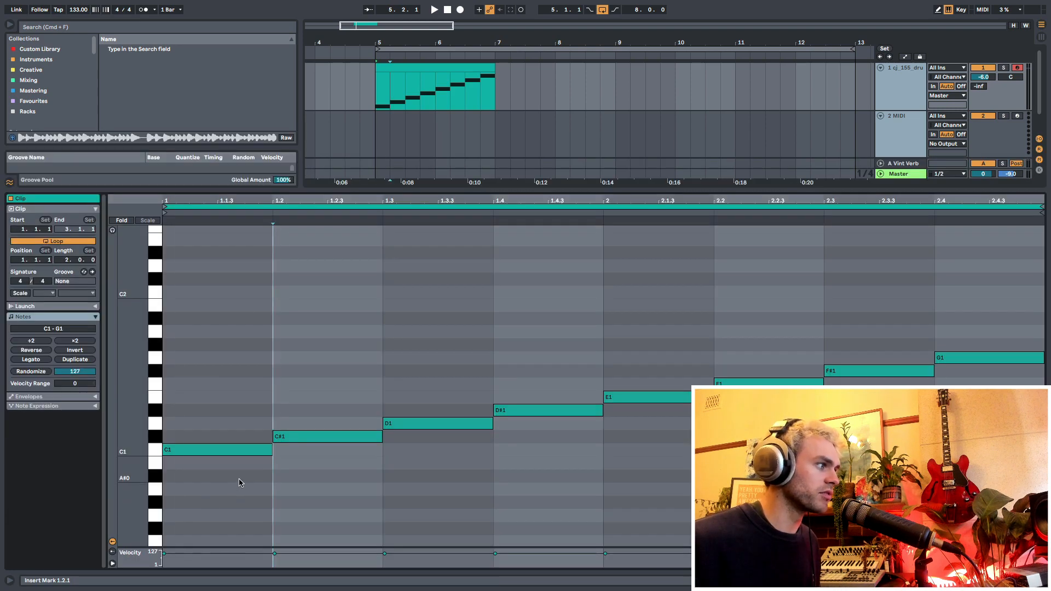
key("space")
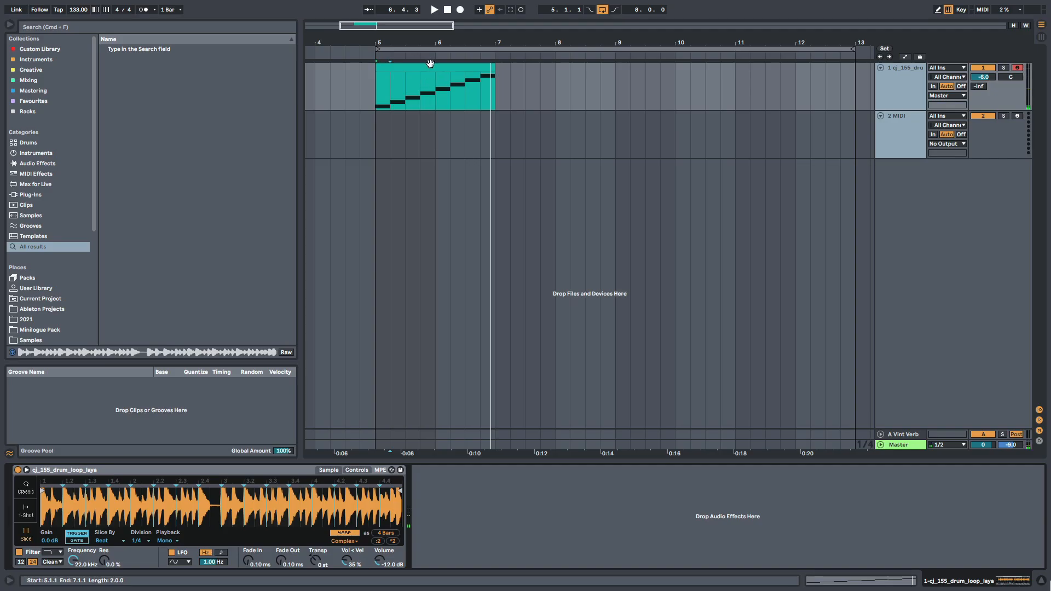
- Delete the four notes in bar 2 and fill it with a duplicate of bar 1
double_click(430, 63)
left_click_drag(605, 310, 1029, 308)
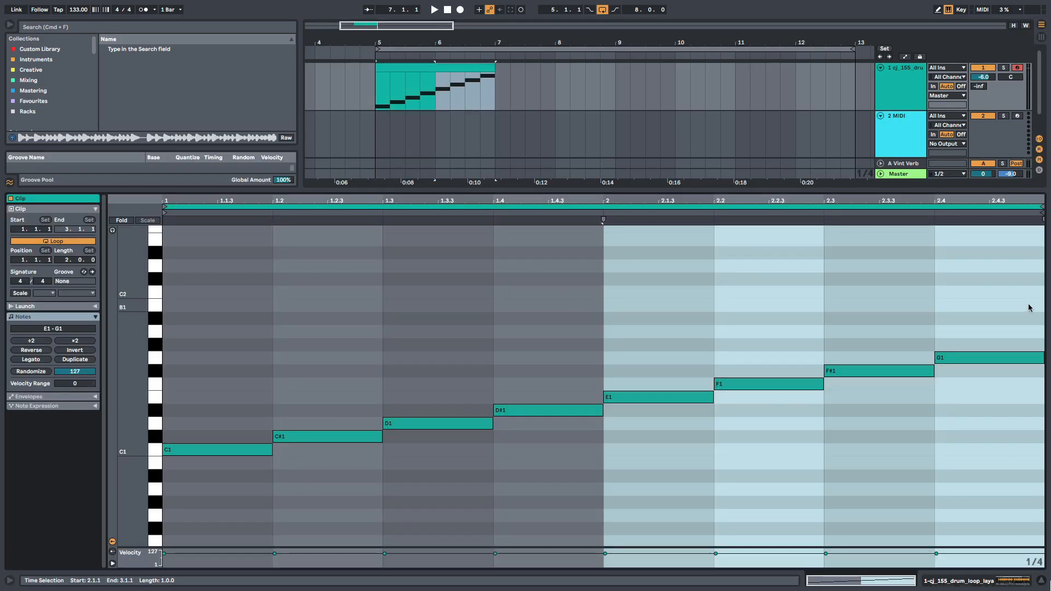
key("Delete")
left_click_drag(606, 335, 208, 295)
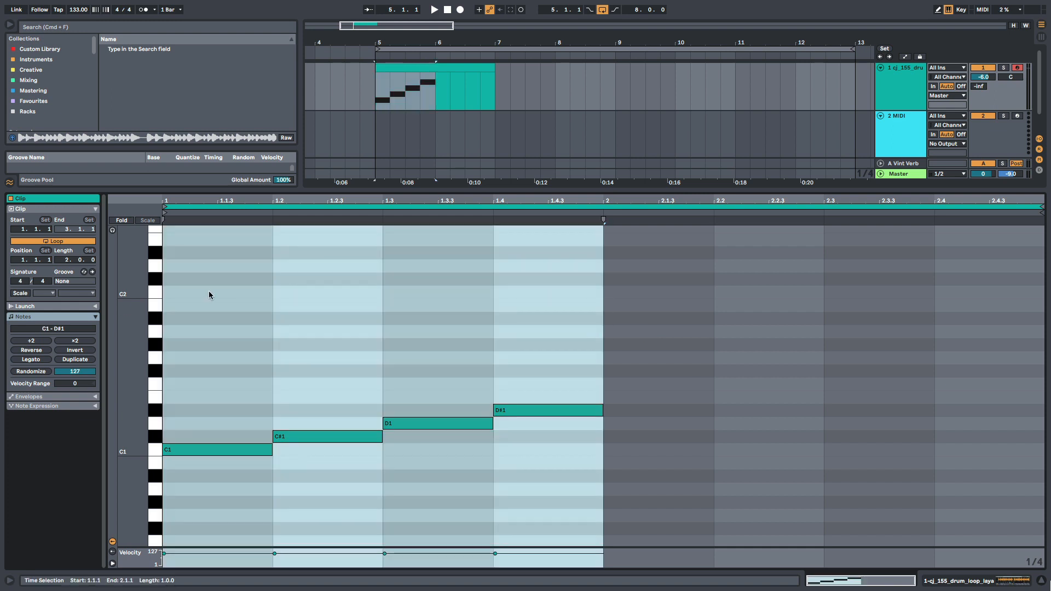
key("super+d")
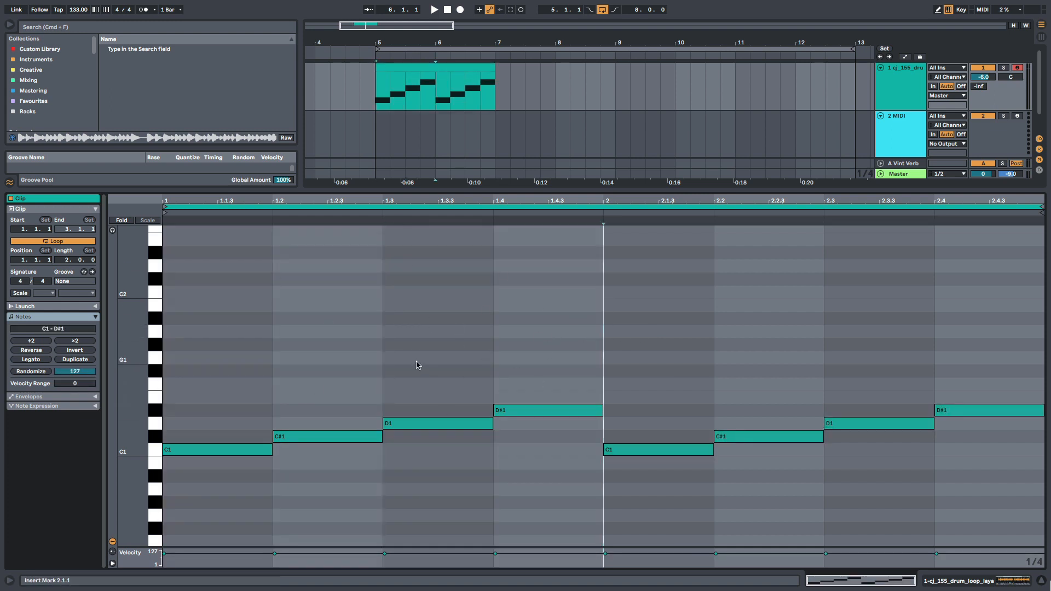
- Change the piano-roll's fixed grid to 1/8
right_click(548, 352)
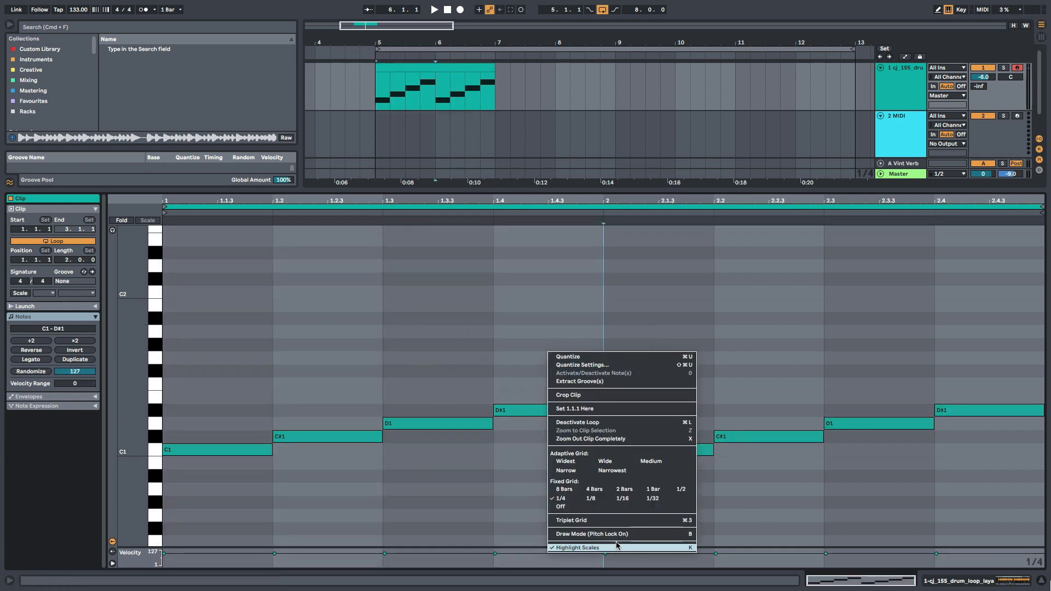
left_click(594, 489)
right_click(567, 359)
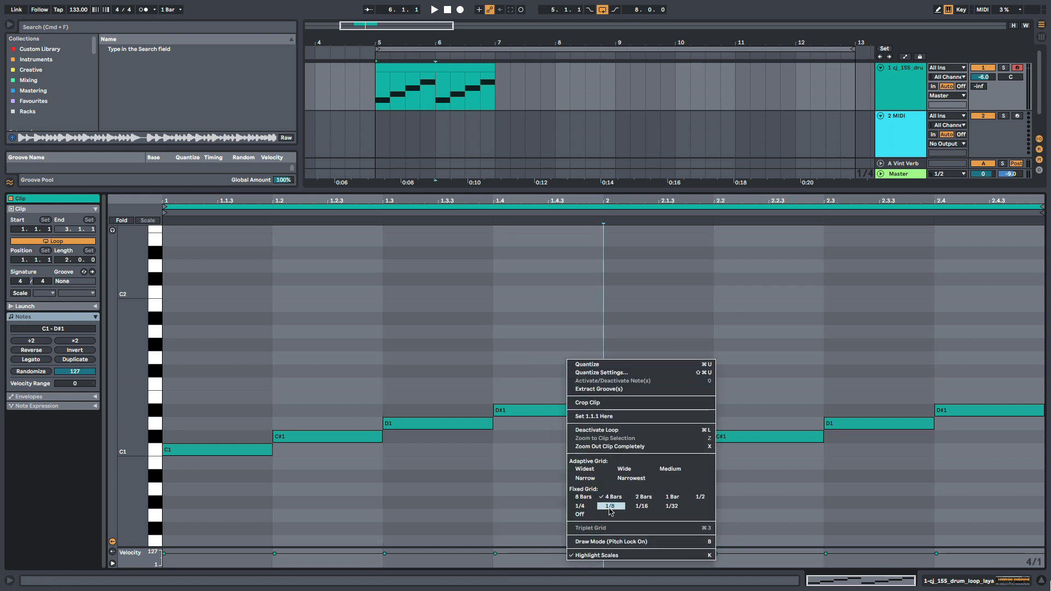
left_click(610, 506)
- Shorten the D1 note in bar 2 to an eighth note, duplicate it directly after itself, and play the clip
left_click(575, 411)
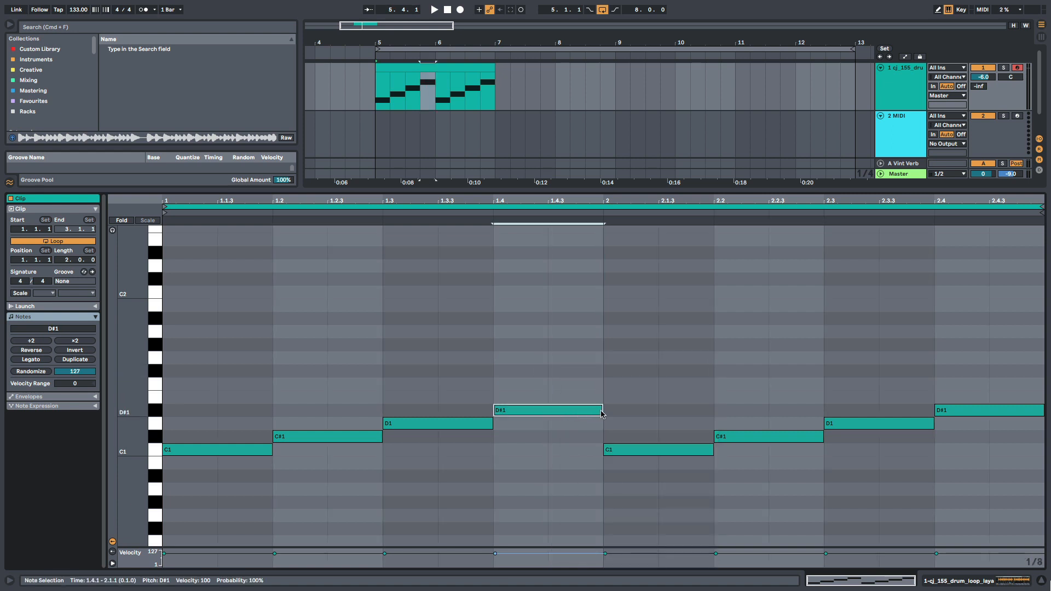
left_click(475, 423)
left_click(609, 415)
left_click(601, 411)
left_click(923, 424)
left_click_drag(933, 421, 865, 432)
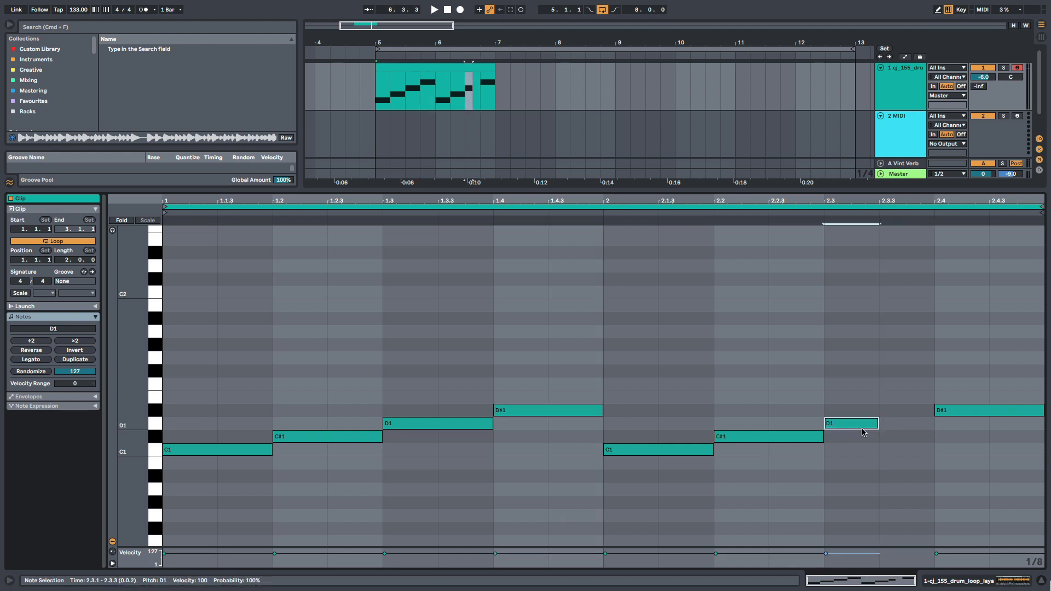
key("super+d")
left_click(773, 410)
key("space")
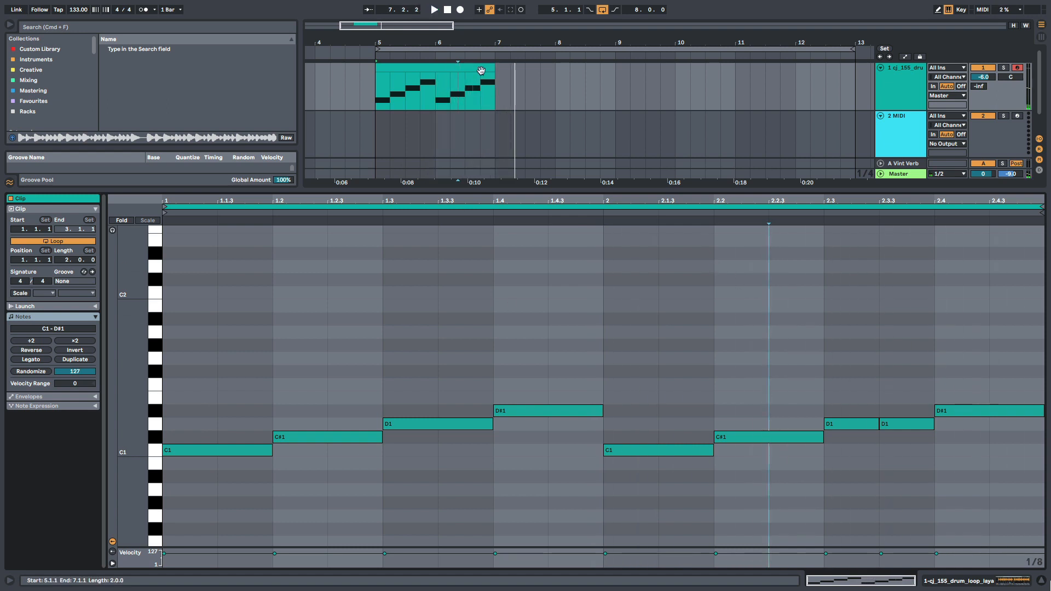
- Extend the clip to four bars in the arrangement and duplicate its two-bar loop to a length of four bars
left_click_drag(494, 68, 614, 68)
left_click(605, 351)
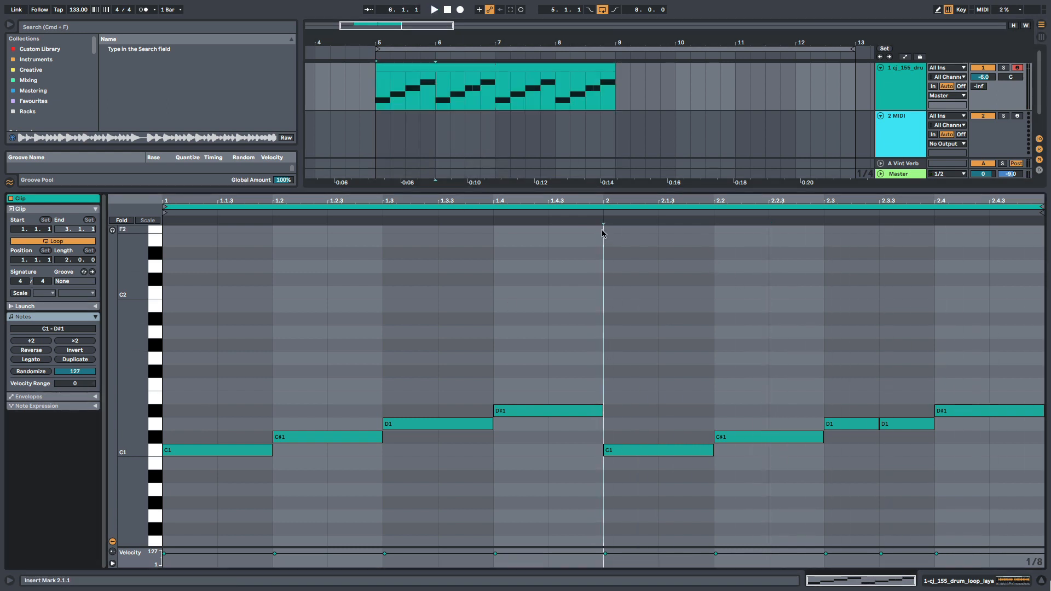
left_click(604, 207)
key("super+d")
left_click(640, 331)
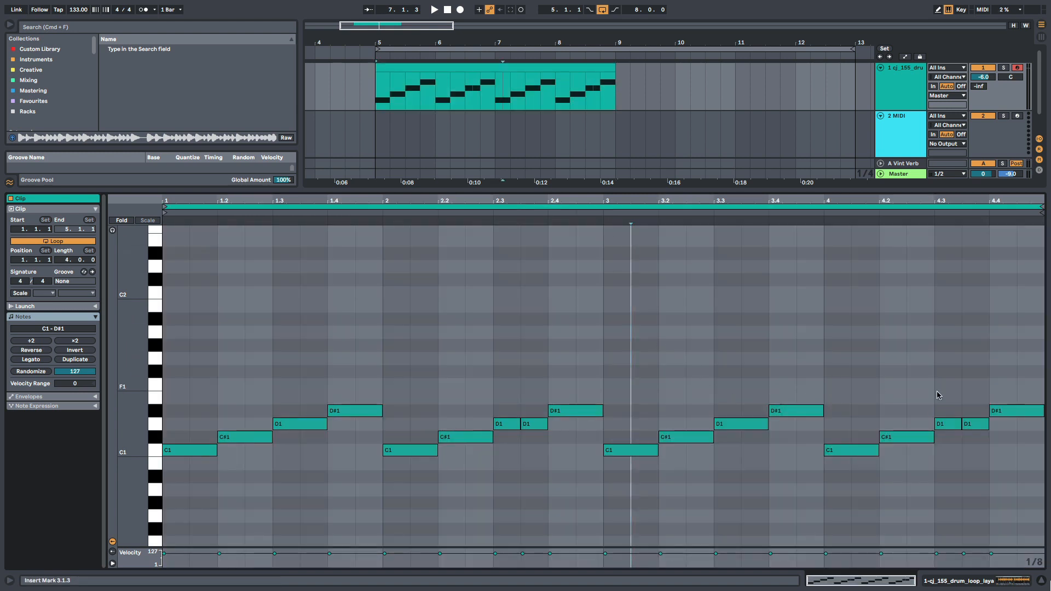
- In bar 4, remove the second D1 note, move the D#1 note one eighth earlier, and audition the bar
left_click(989, 381)
left_click(940, 394)
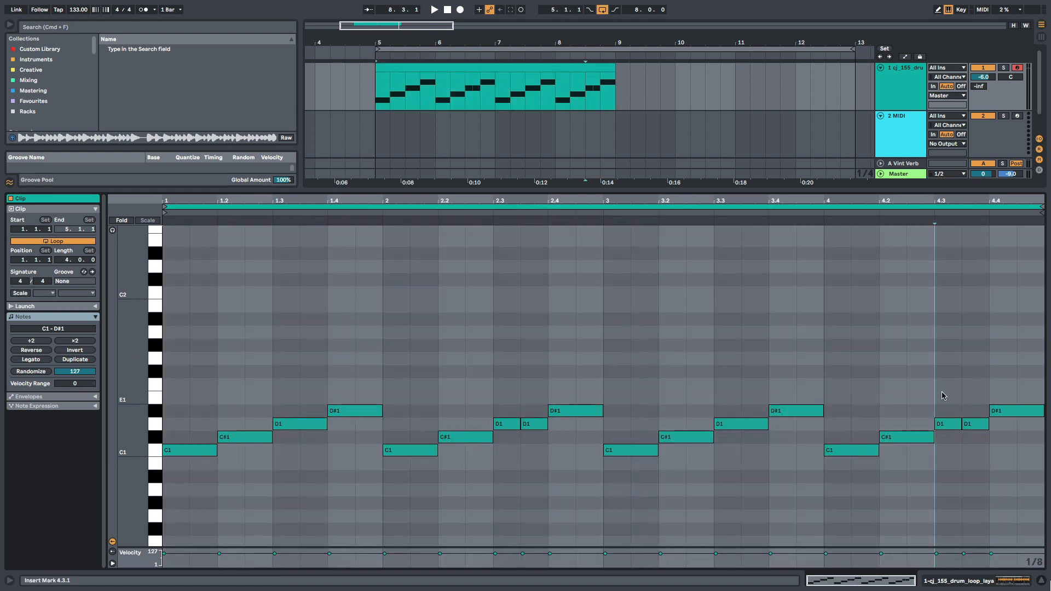
key("space")
key("space")
left_click_drag(993, 414, 968, 417)
double_click(973, 423)
left_click(929, 387)
left_click(842, 365)
key("space")
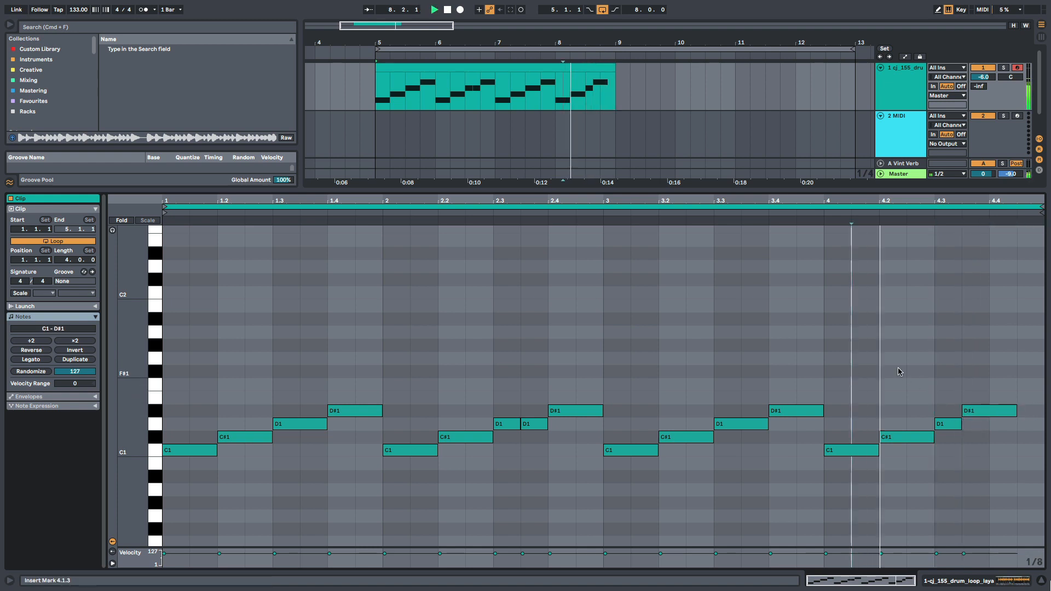
left_click(1009, 410)
- Add an eighth-note C1 at 4.4.3 at the end of bar 4 and play the result
key("space")
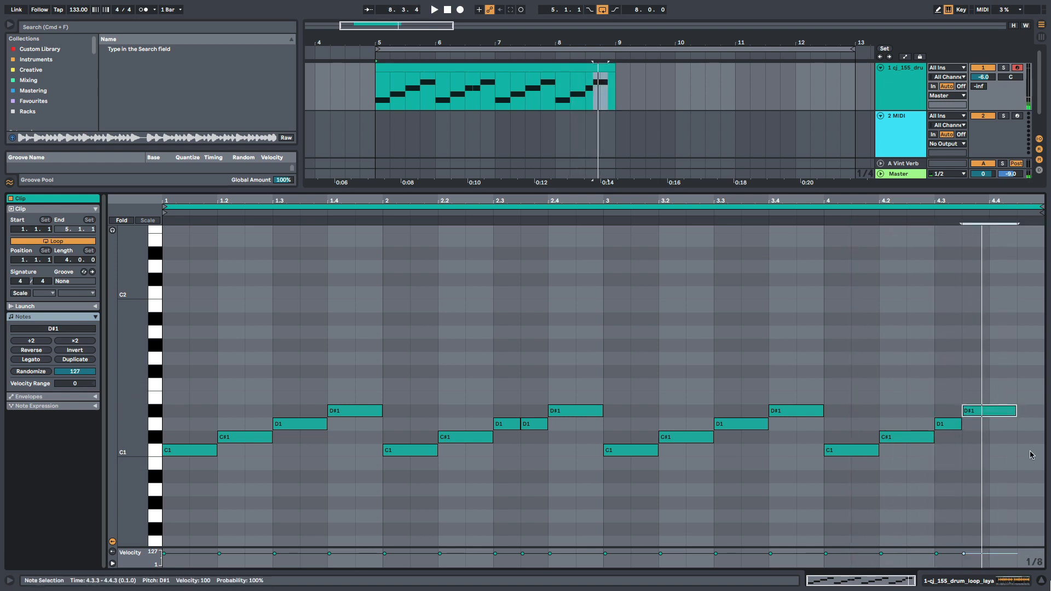
double_click(1031, 450)
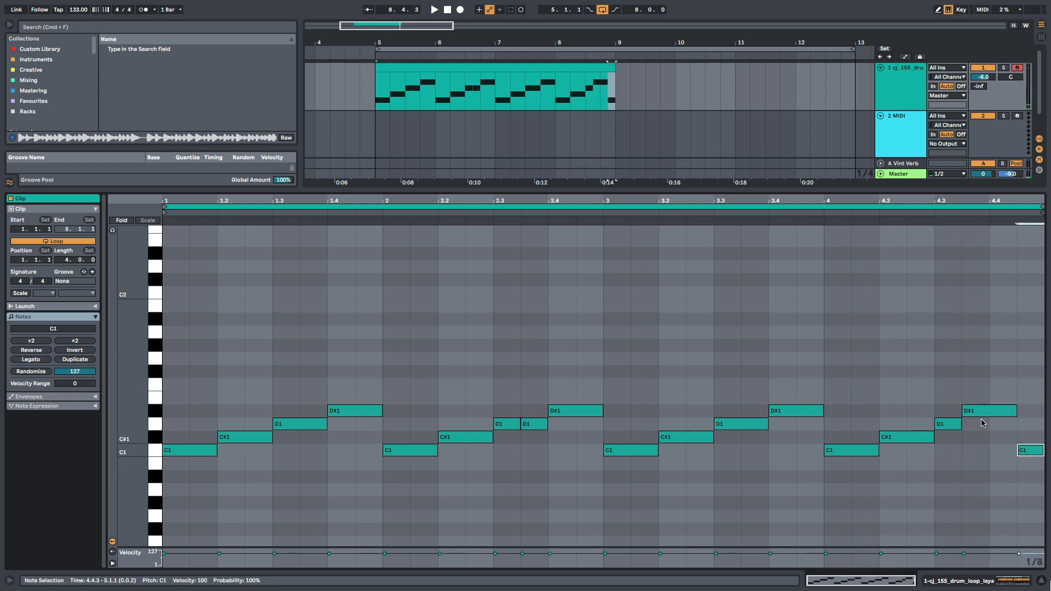
key("space")
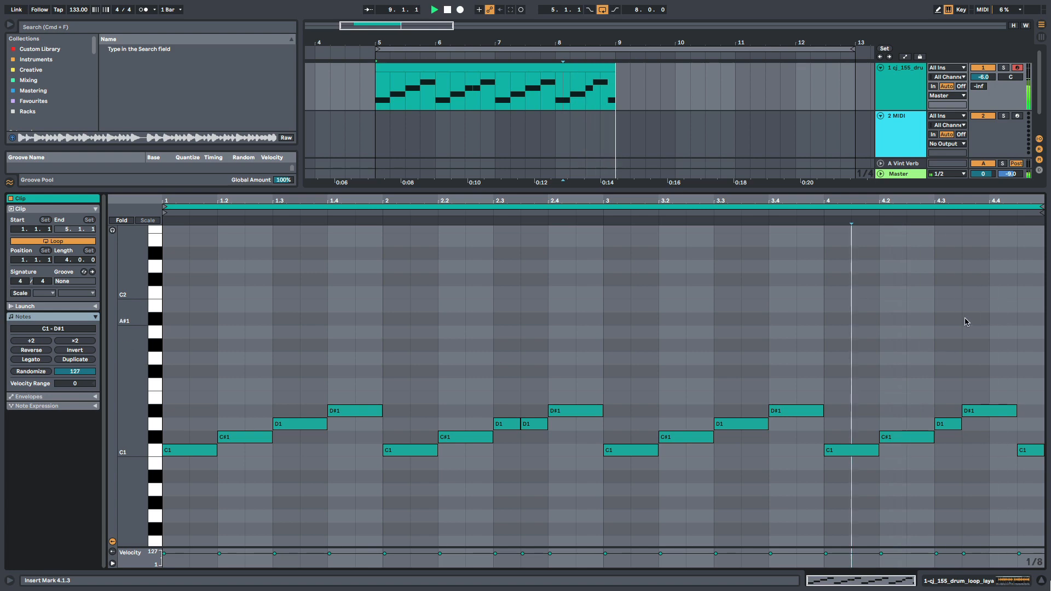
key("space")
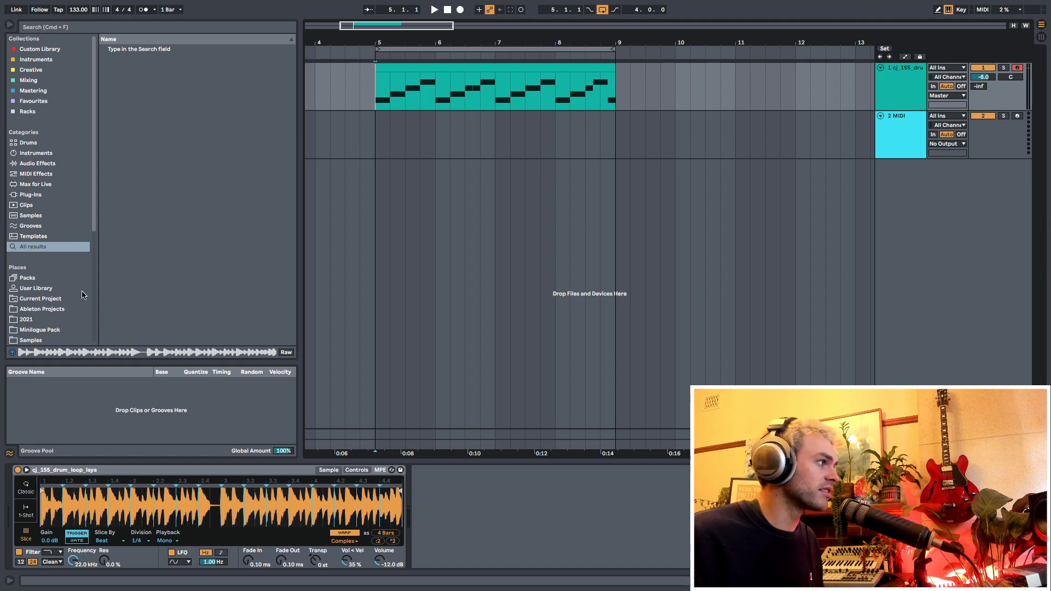
- Show the sample loaded in Simpler in the browser
left_click(48, 237)
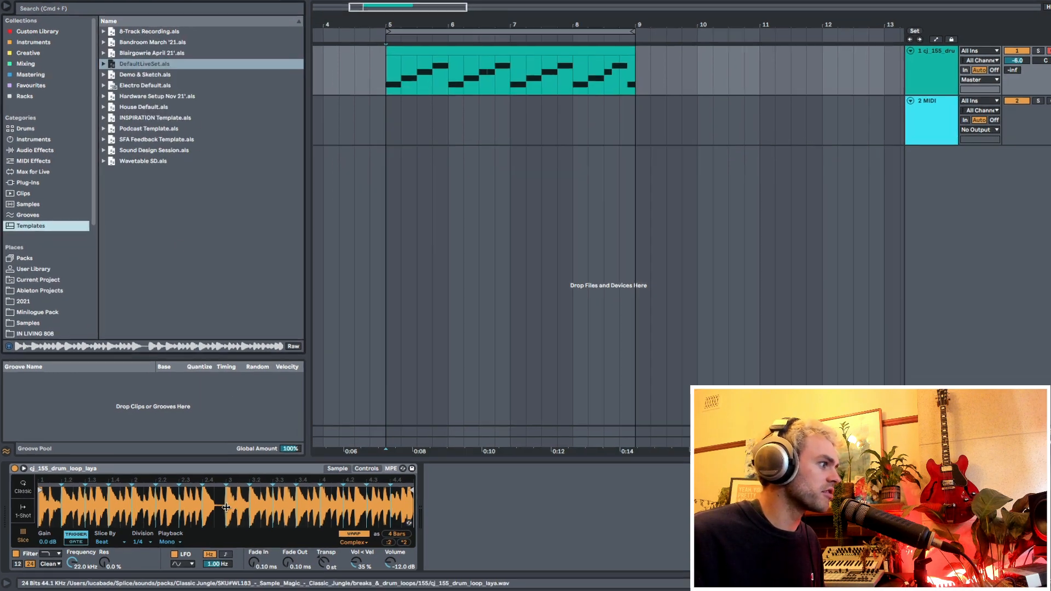
right_click(226, 504)
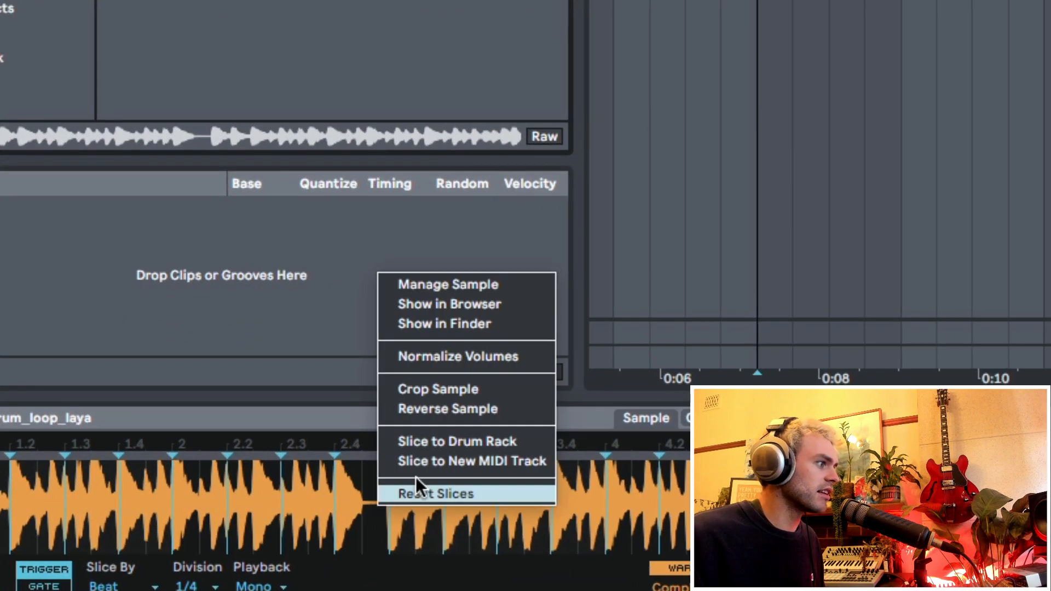
left_click(478, 306)
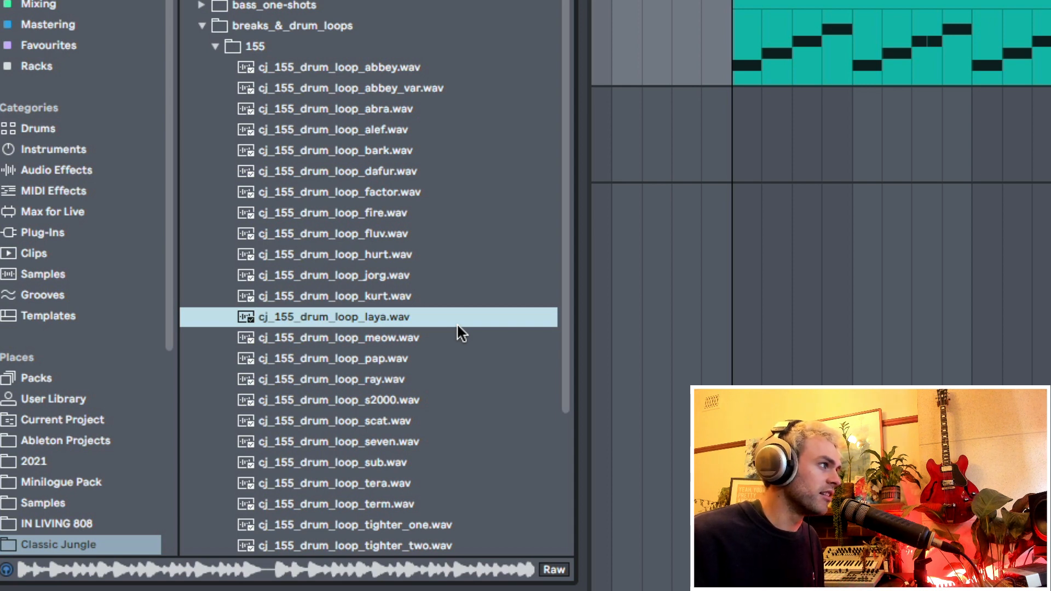
- Slice cj_155_drum_loop_laya.wav to a new MIDI track with one slice per transient
right_click(388, 322)
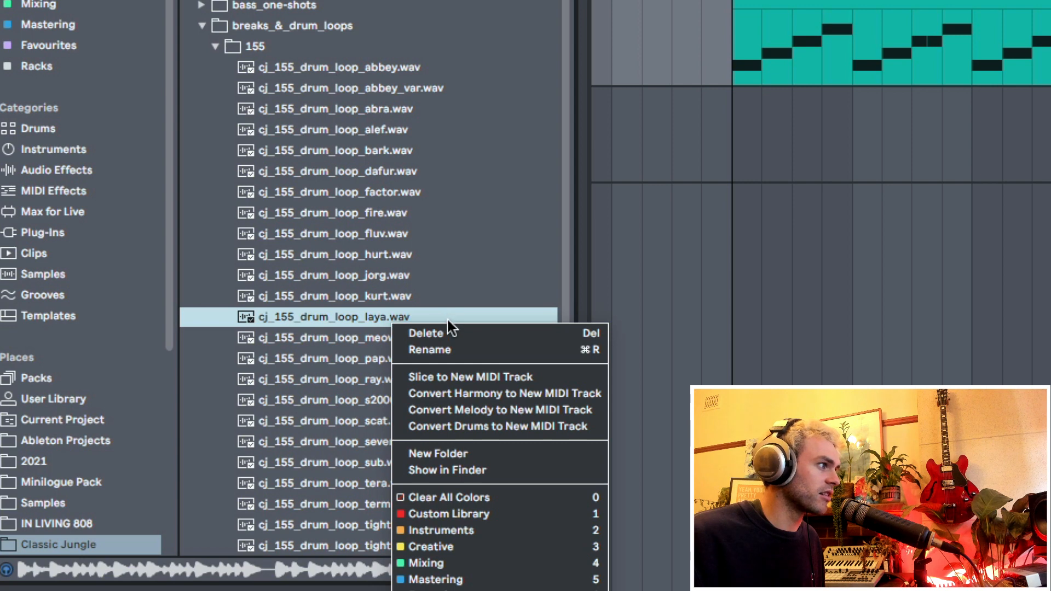
left_click(460, 374)
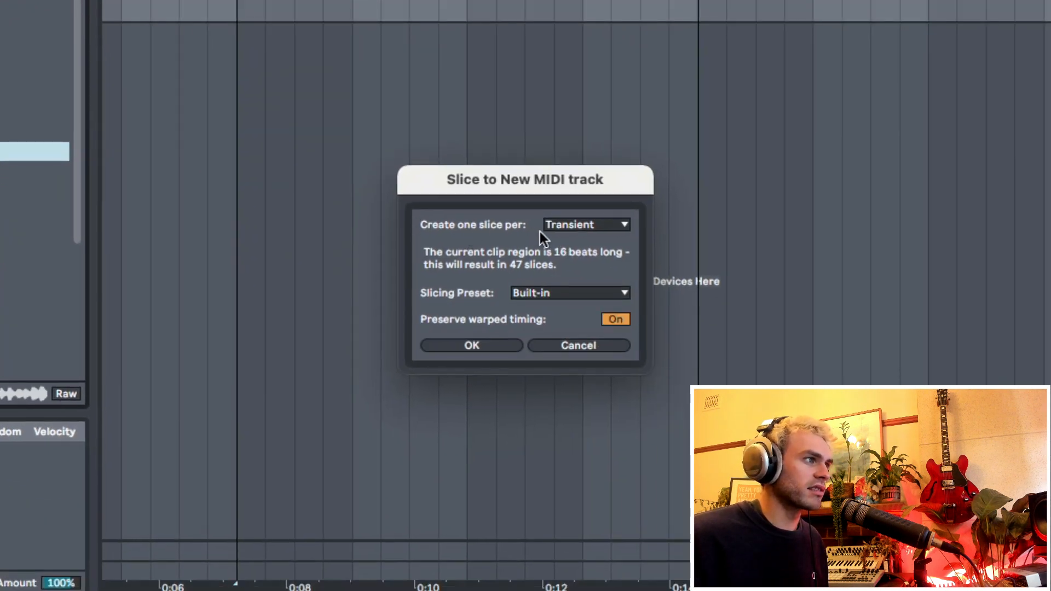
left_click(595, 228)
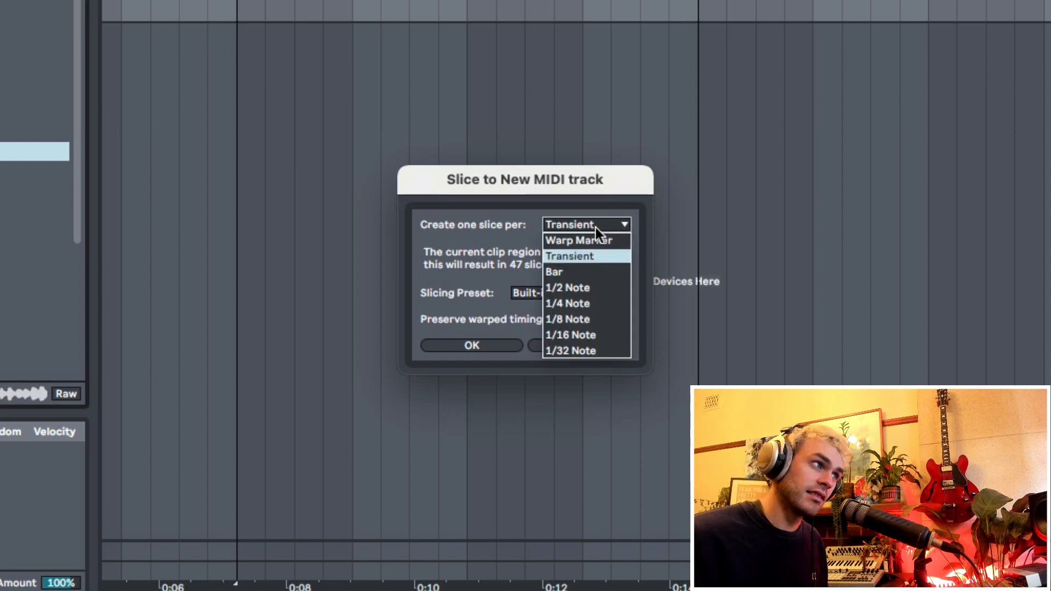
left_click(595, 227)
left_click(455, 346)
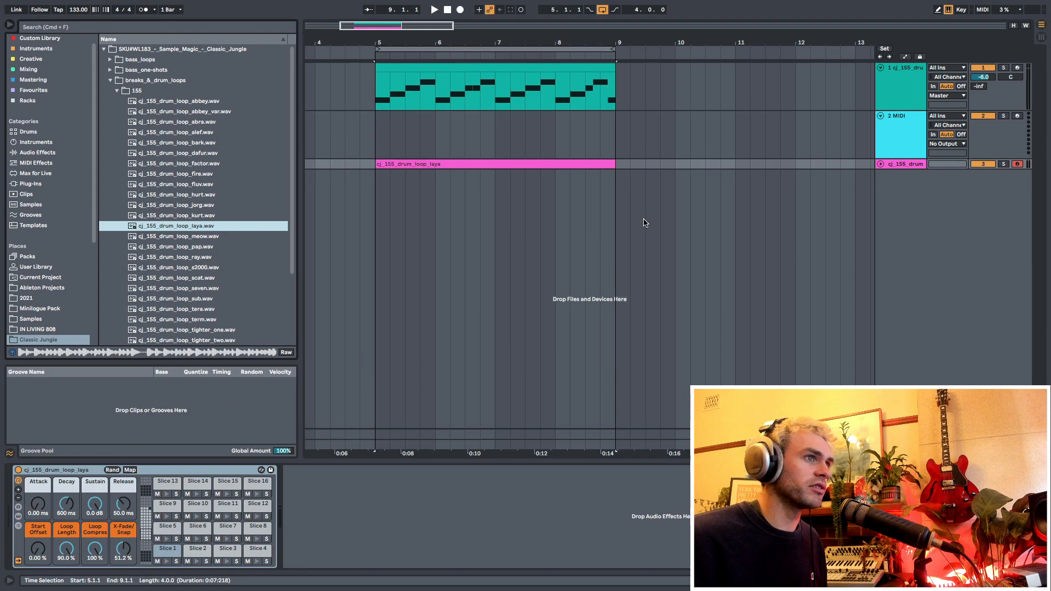
- Unfold the sliced track and move its four-bar clip onto the first track at bar 5, replacing the existing clip
left_click(881, 163)
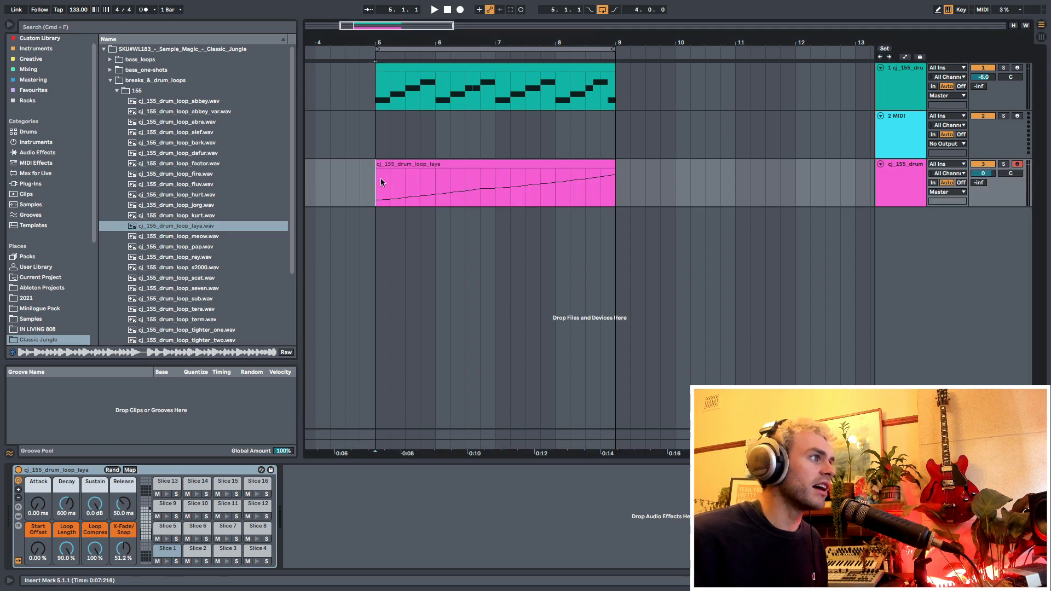
left_click(400, 164)
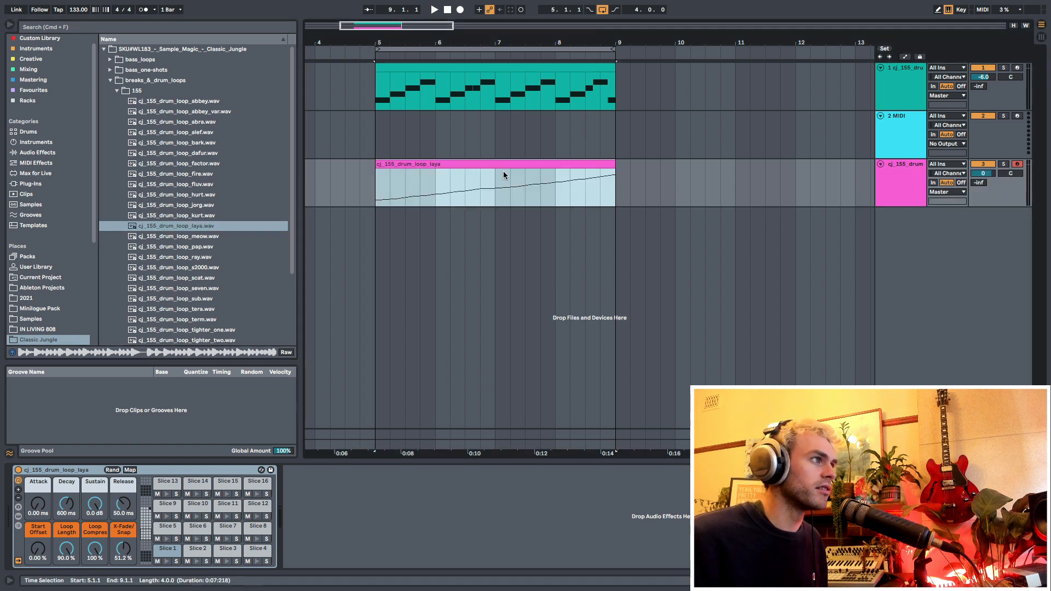
left_click(377, 193)
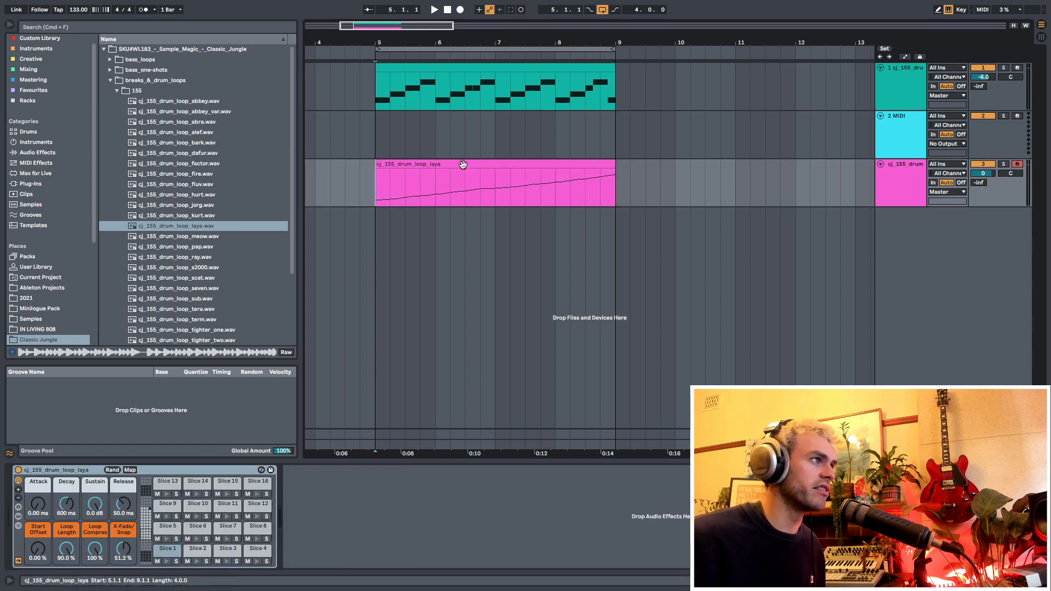
left_click_drag(463, 164, 462, 89)
left_click(376, 98)
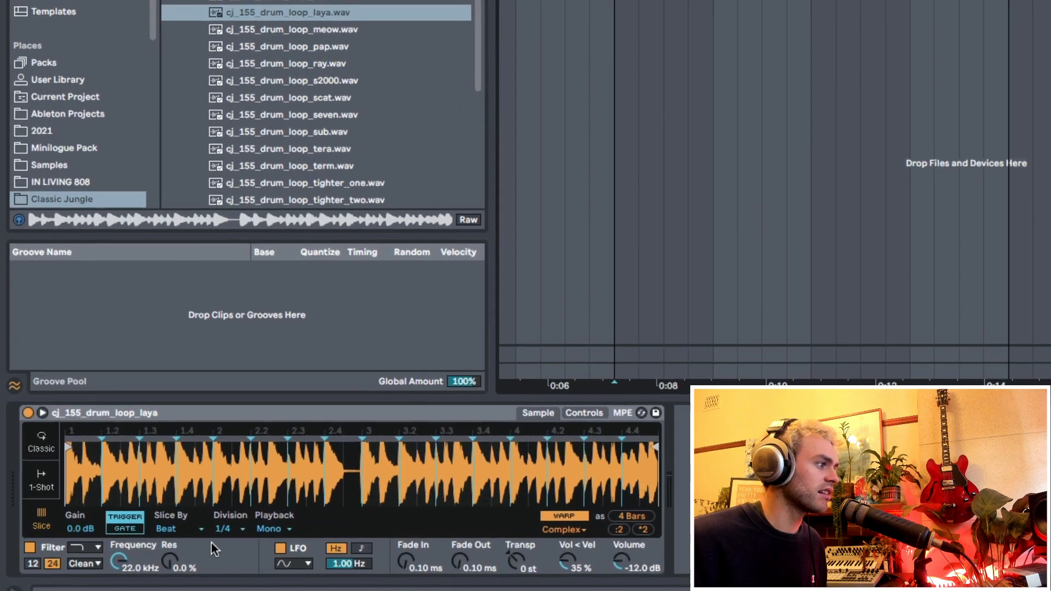
- Set Simpler to slice the loop by Transient and play the clip
left_click(194, 528)
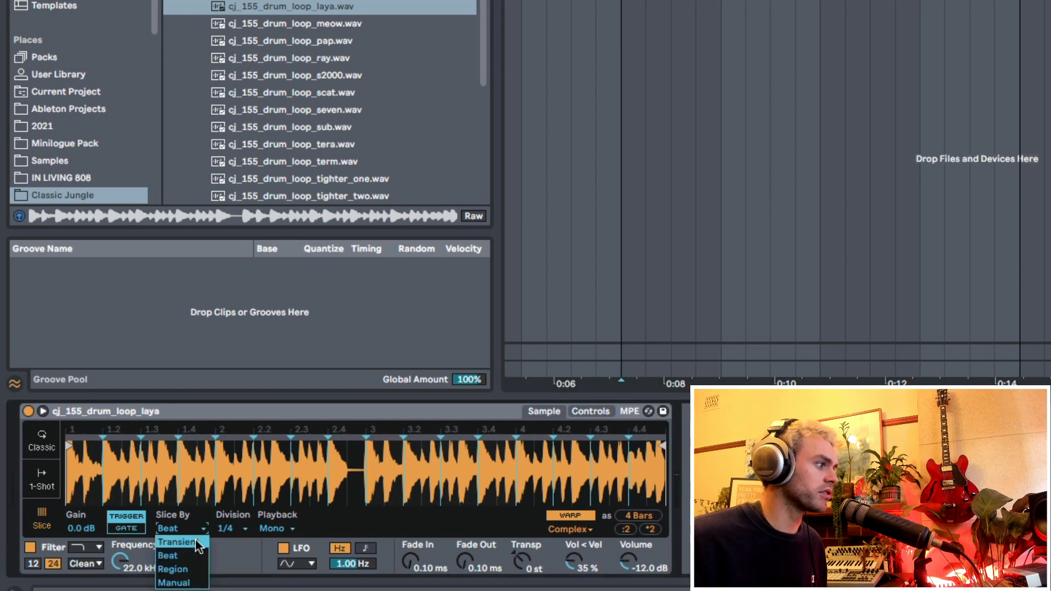
left_click(195, 540)
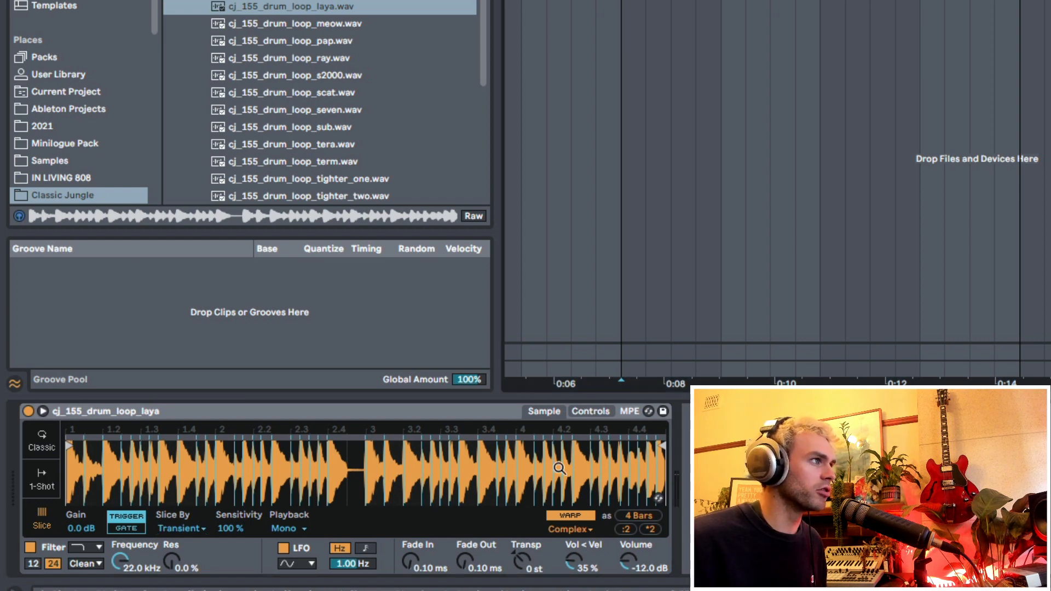
key("space")
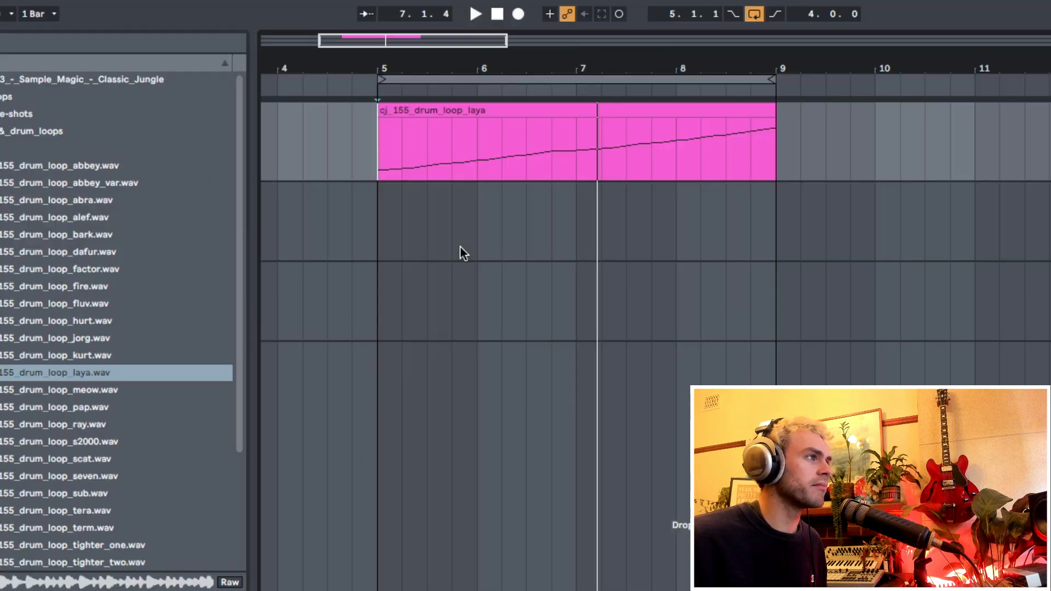
- In the clip's note editor, deactivate the notes from bar 2 through the start of beat 4.4
left_click(533, 125)
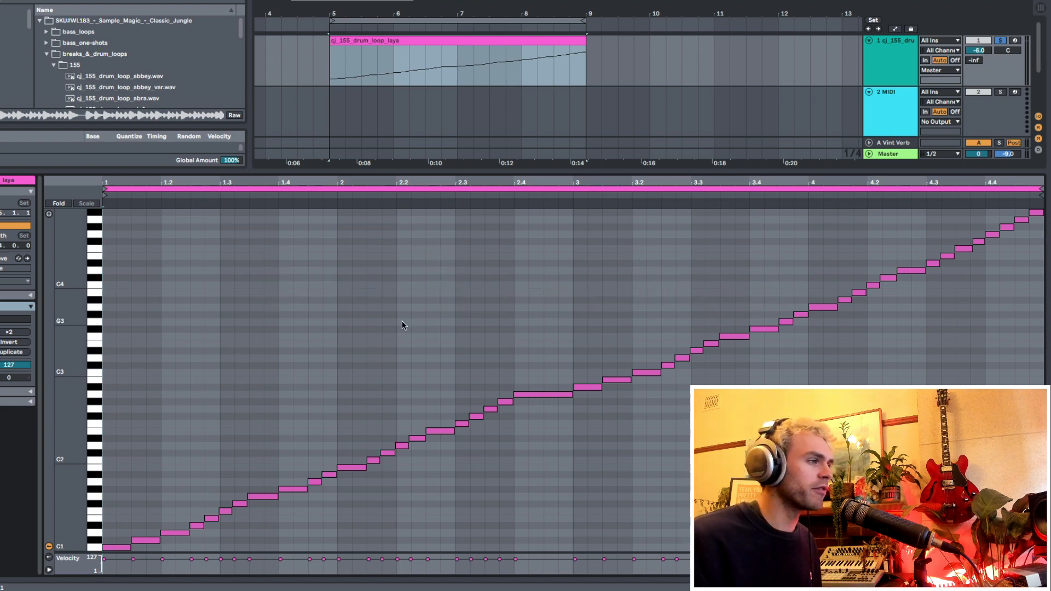
left_click_drag(348, 230, 987, 471)
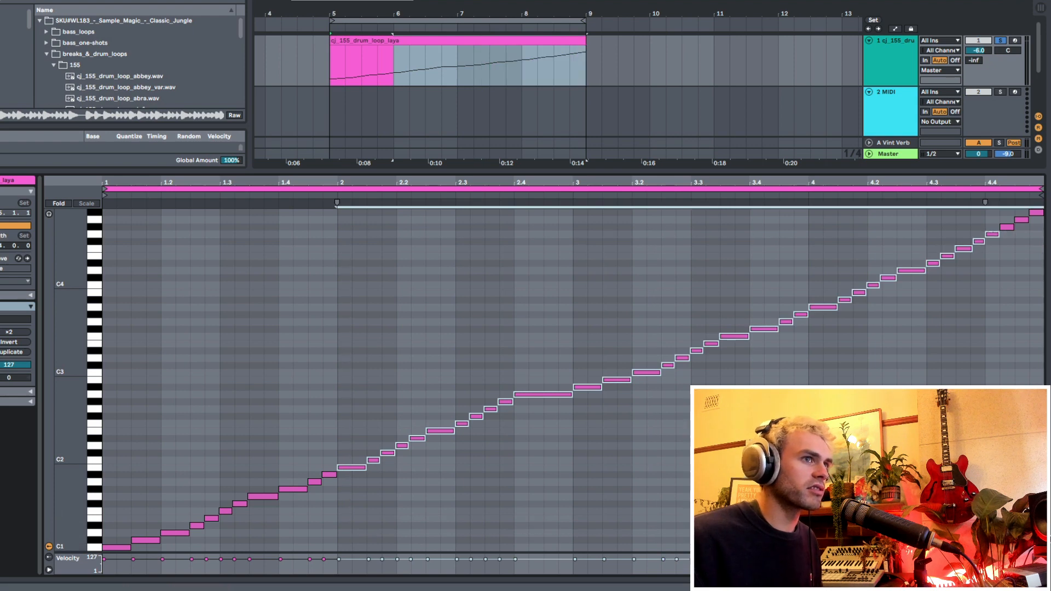
key("0")
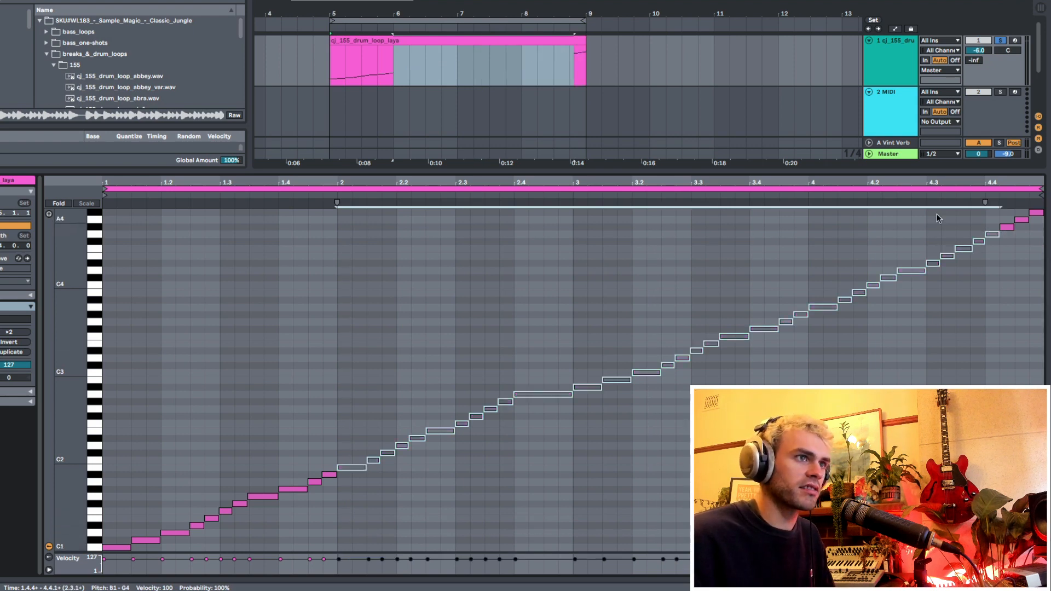
- Select the first bar of the clip and duplicate its notes across bars 2, 3 and 4
left_click(55, 416)
scroll(249, 372, "down", 5)
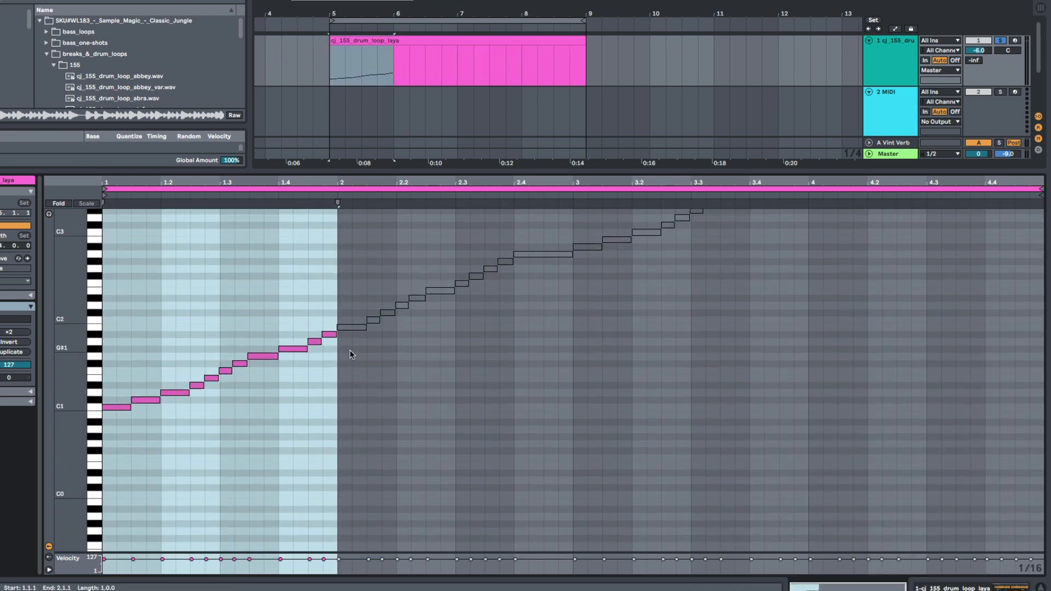
key("ctrl+d")
key("ctrl+d")
key("ctrl+d")
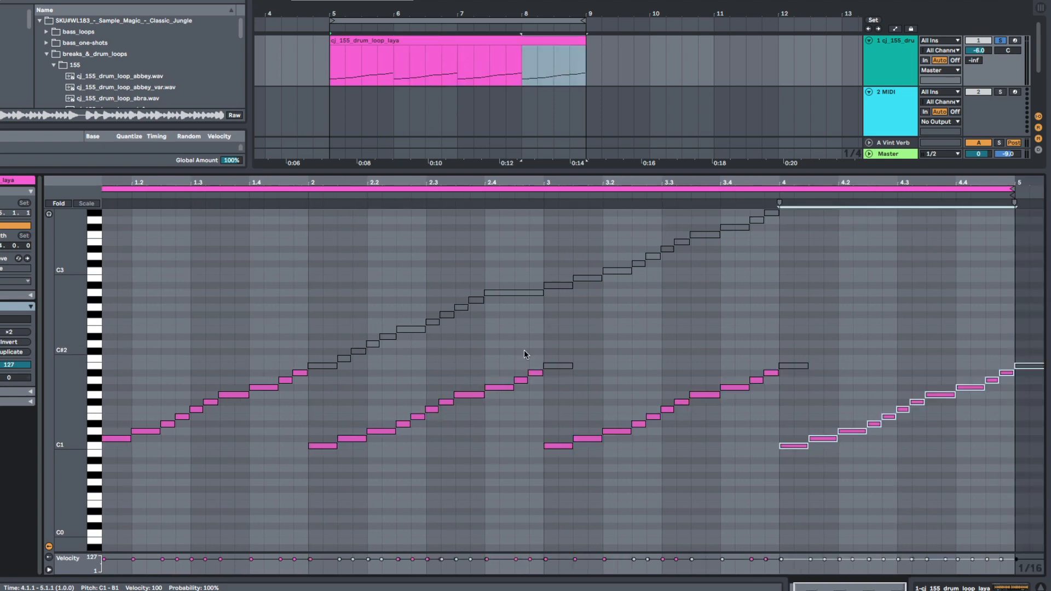
- Play the rearranged drum pattern from the start of the clip's bar 4
left_click(503, 341)
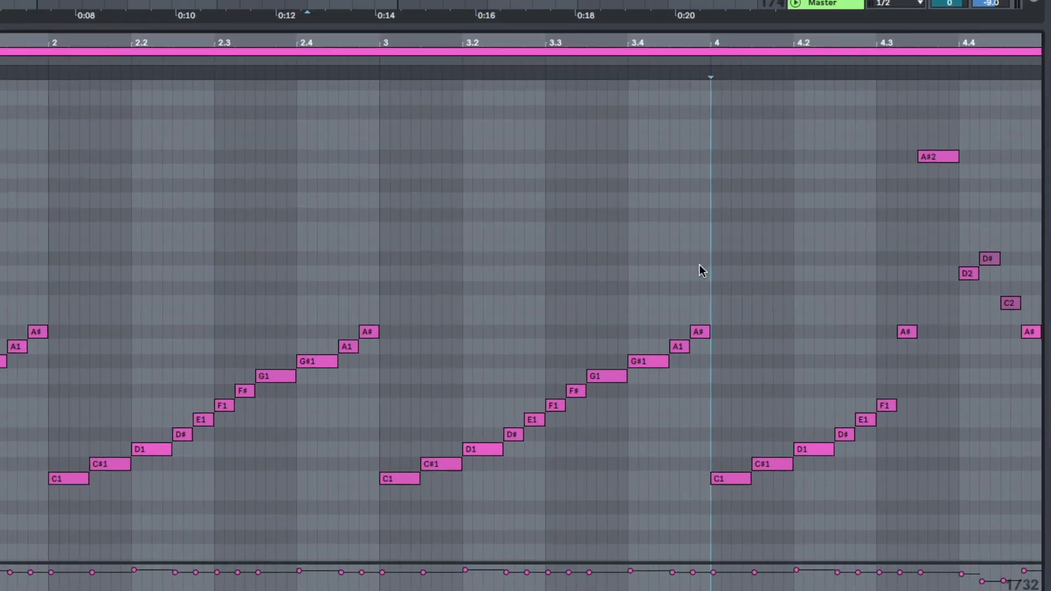
key("space")
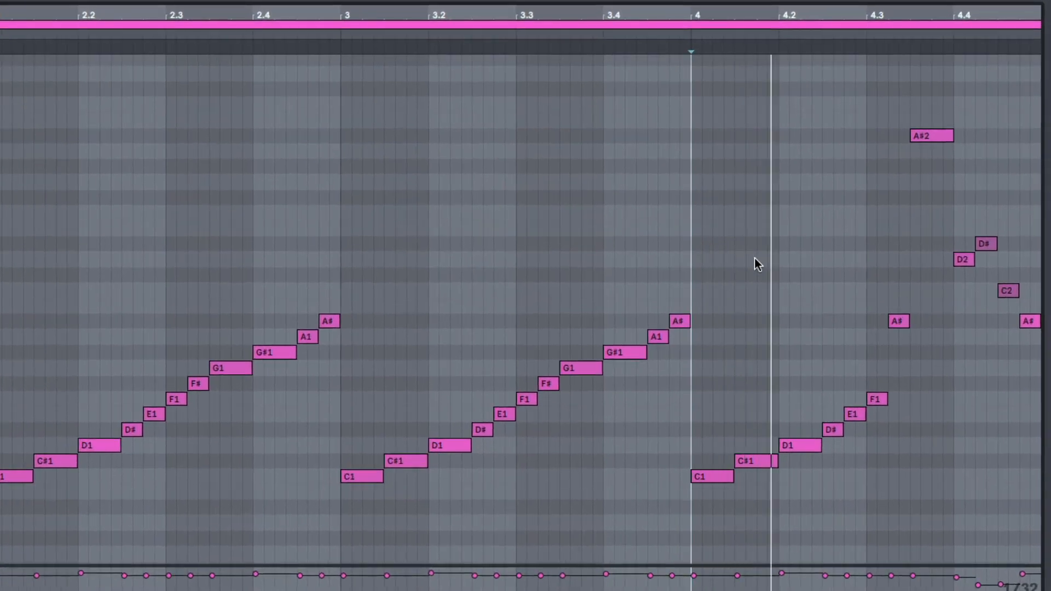
key("space")
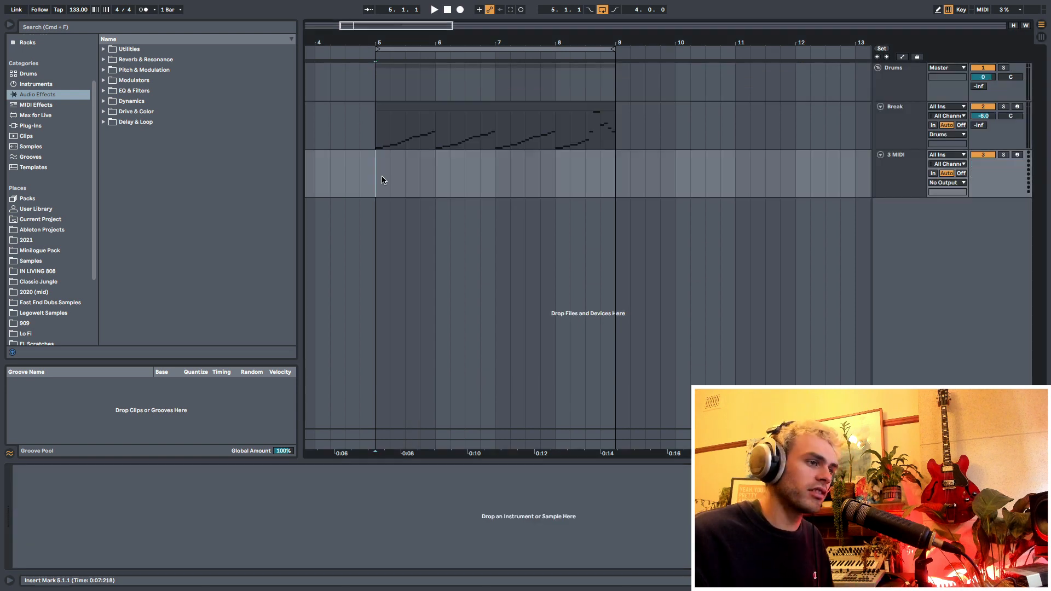
- Solo the Break track and audition it from bar 5
left_click(382, 180)
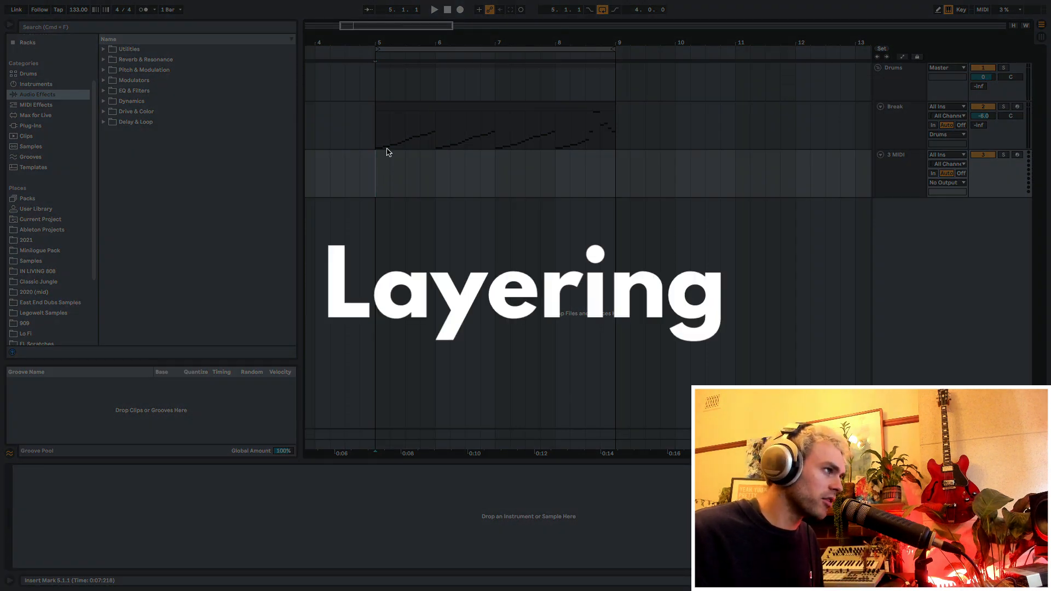
left_click(377, 144)
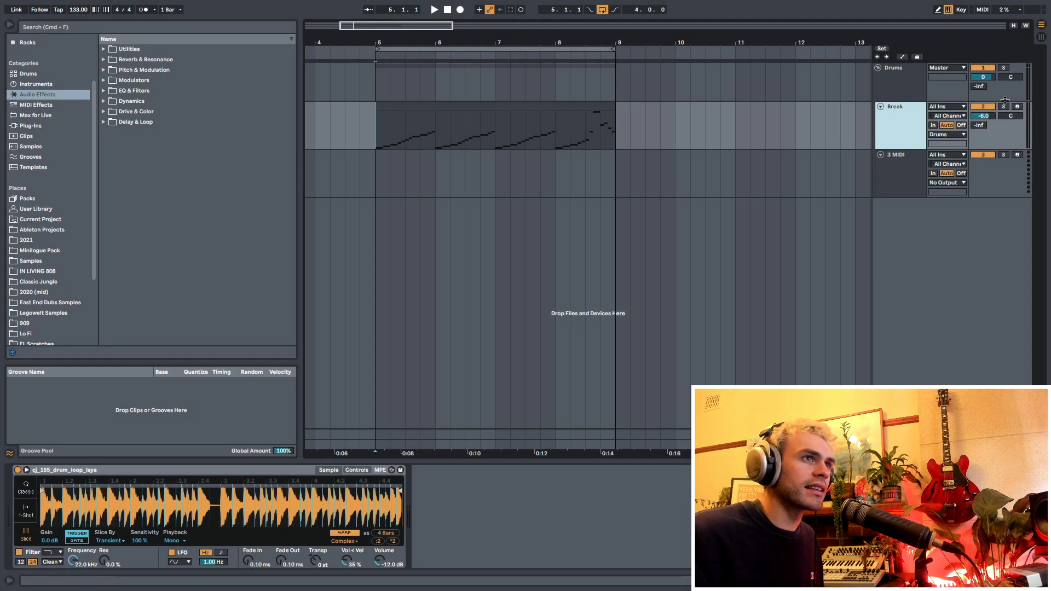
left_click(1003, 106)
key("space")
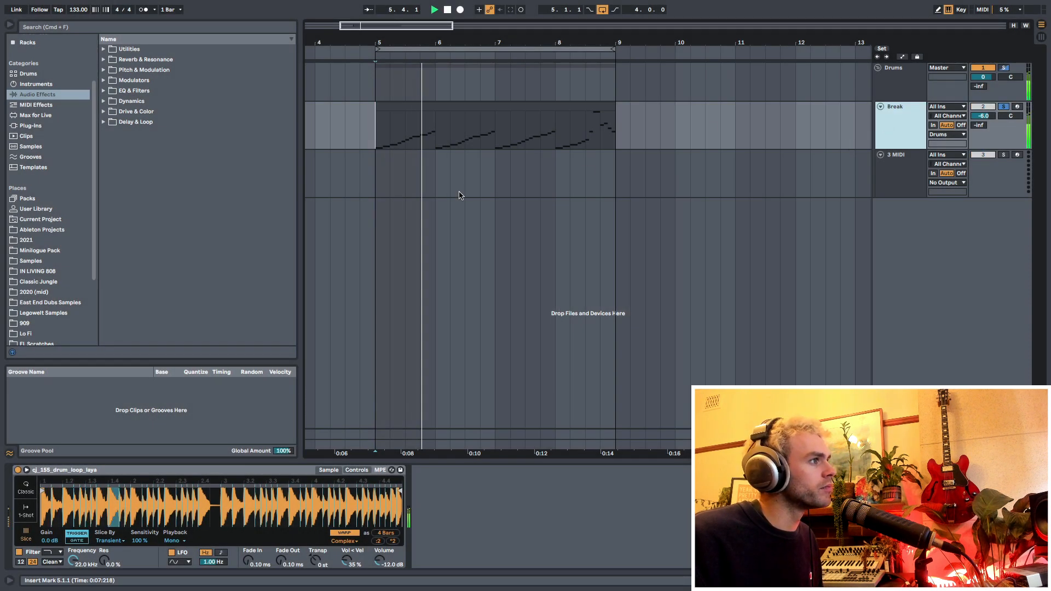
key("space")
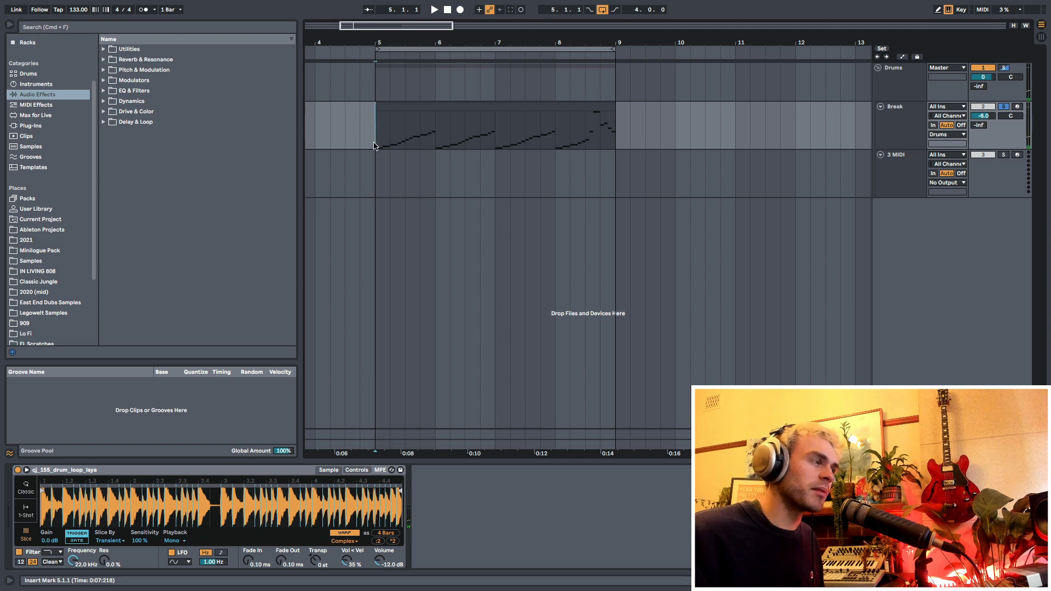
- Set the Break's Simpler filter to high-pass with a frequency of 105 Hz while listening to playback
left_click(45, 553)
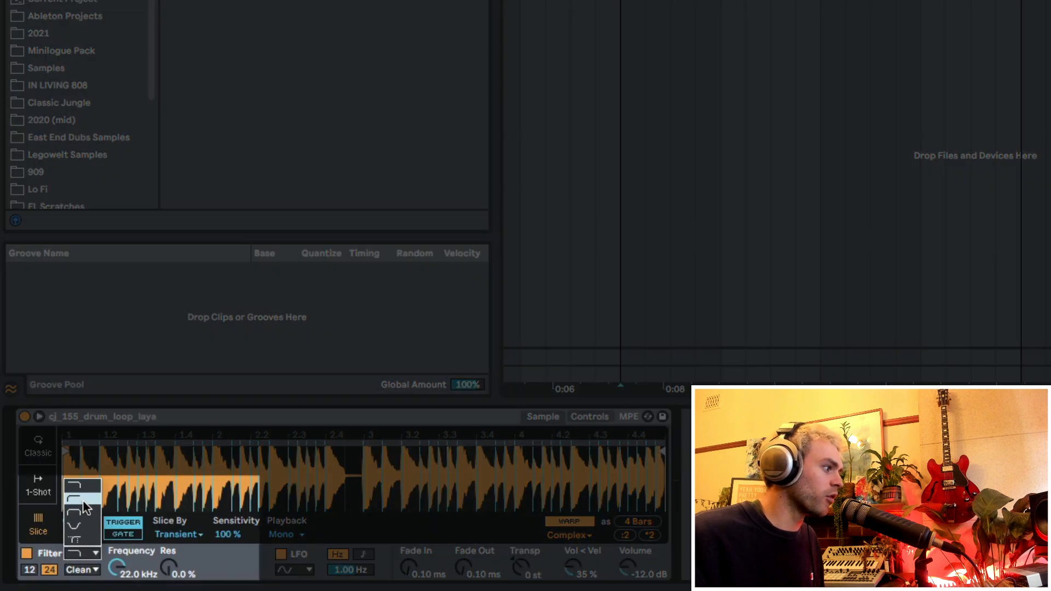
left_click(83, 500)
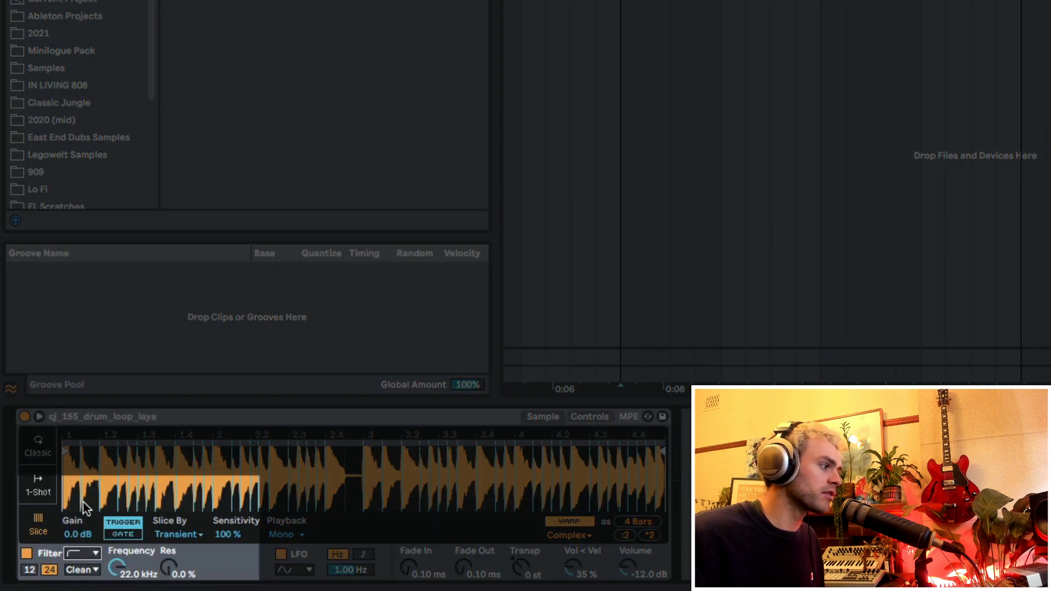
key("space")
left_click_drag(116, 567, 116, 589)
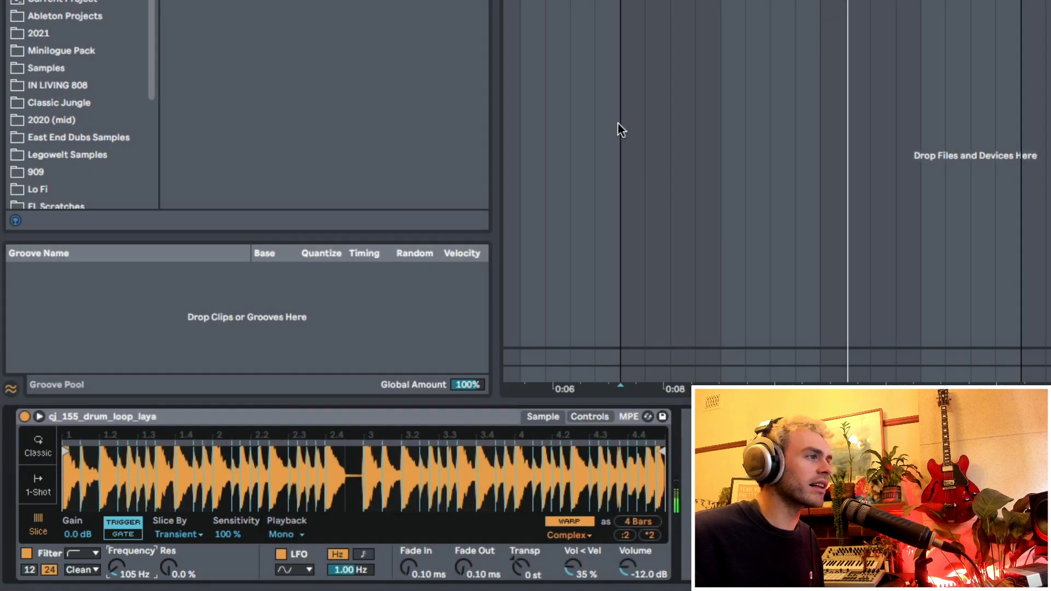
key("space")
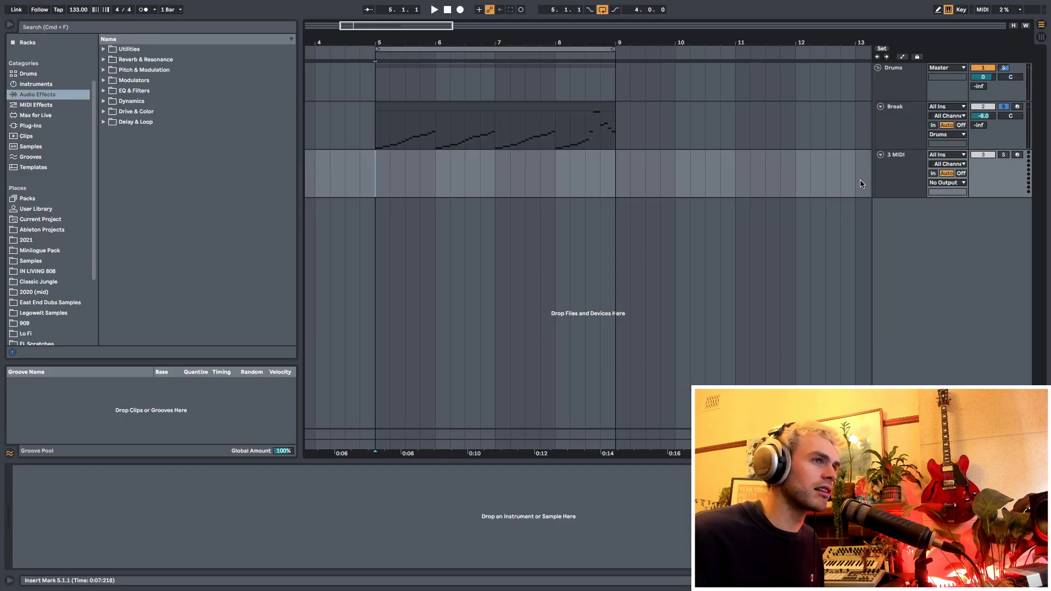
- Turn off solo on the Break track and load the K034.WAV kick sample into the empty MIDI track below it
left_click(894, 170)
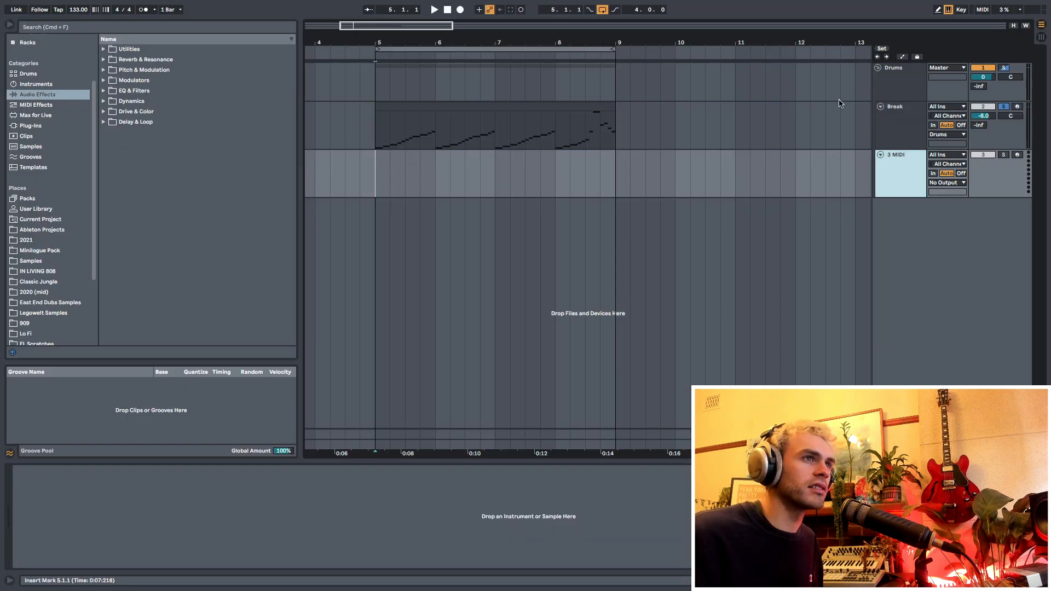
left_click(1001, 107)
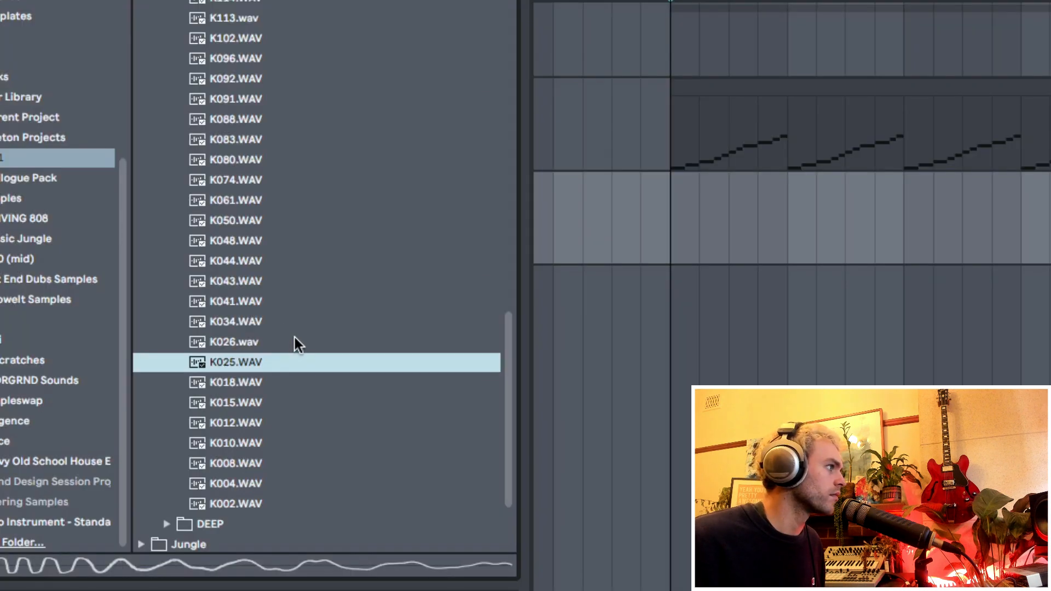
left_click(282, 321)
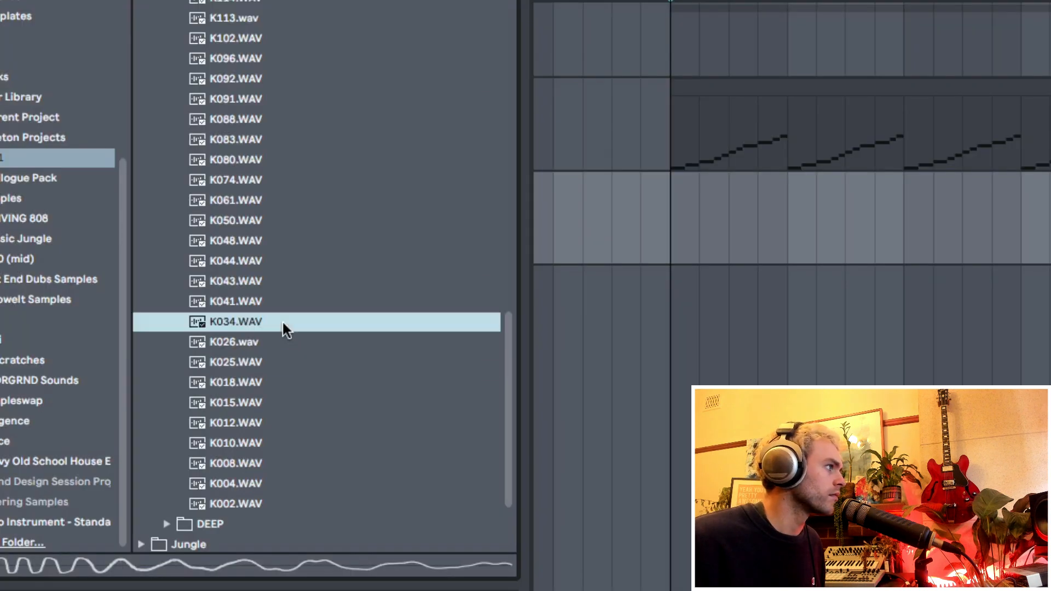
left_click(678, 212)
left_click_drag(251, 326, 185, 515)
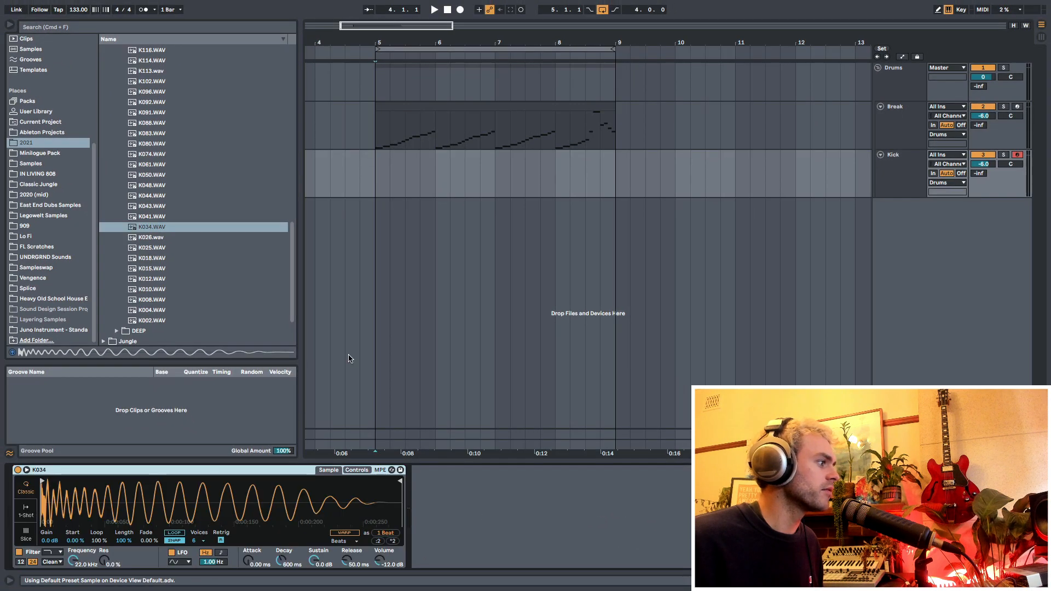
- Insert a one-bar MIDI clip on the Kick track at bar 5 and draw an eighth-note C3 on its first beat
left_click(379, 178)
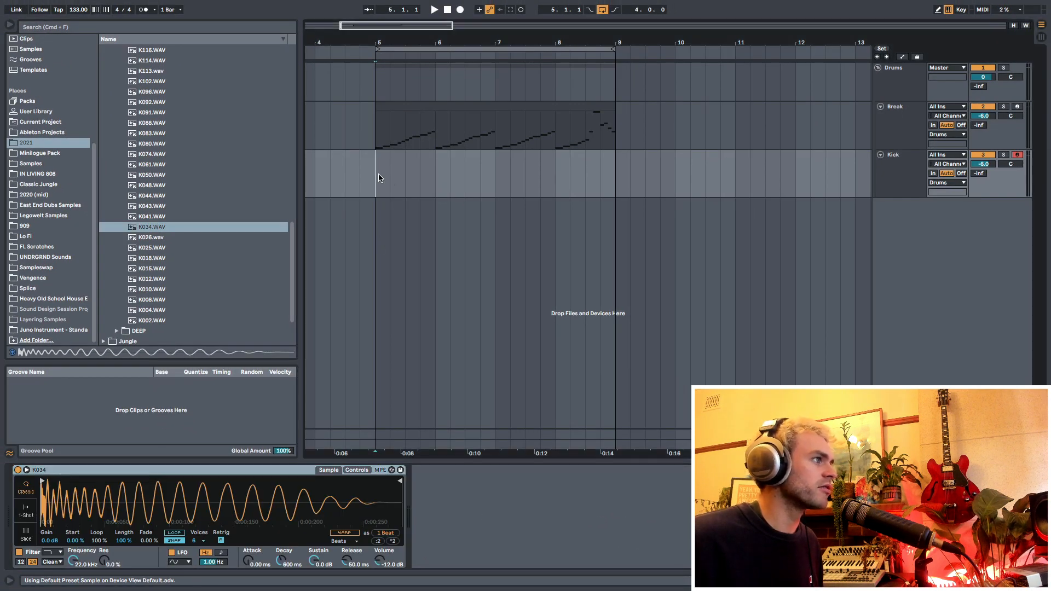
key("super+shift+m")
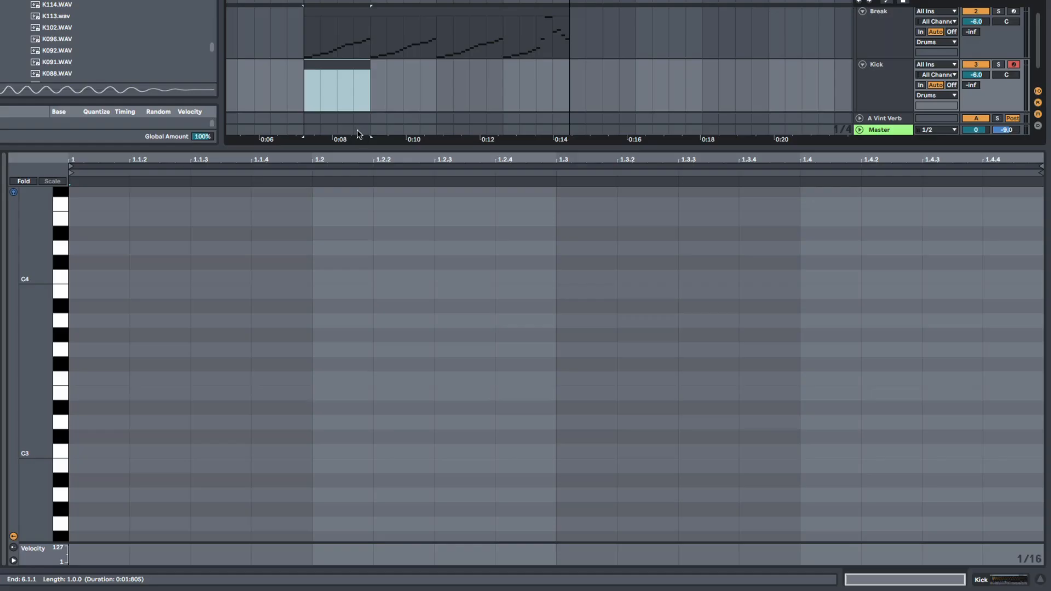
left_click_drag(119, 477, 120, 419)
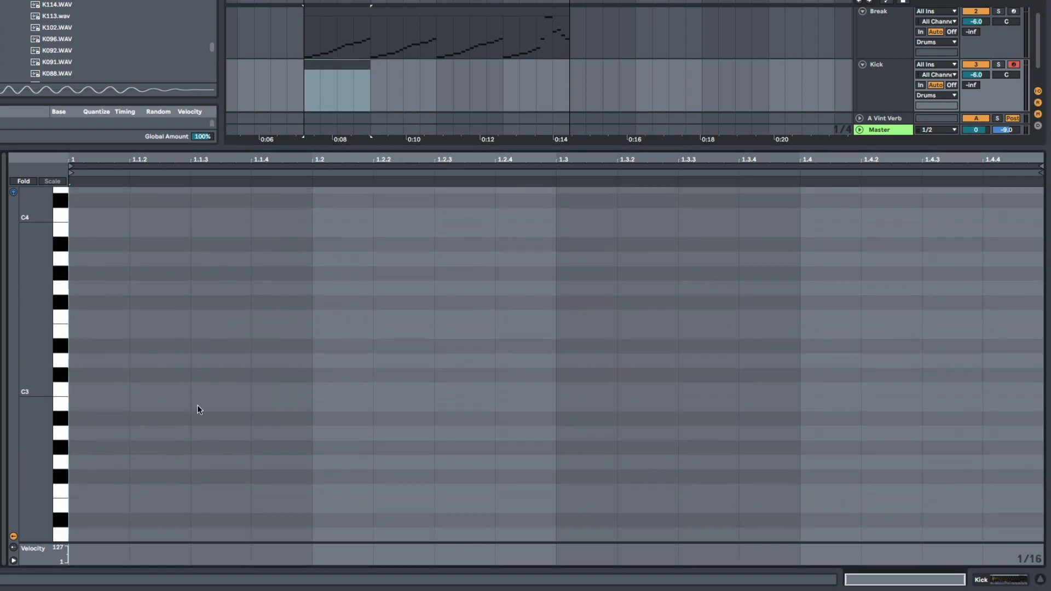
left_click_drag(81, 387, 192, 393)
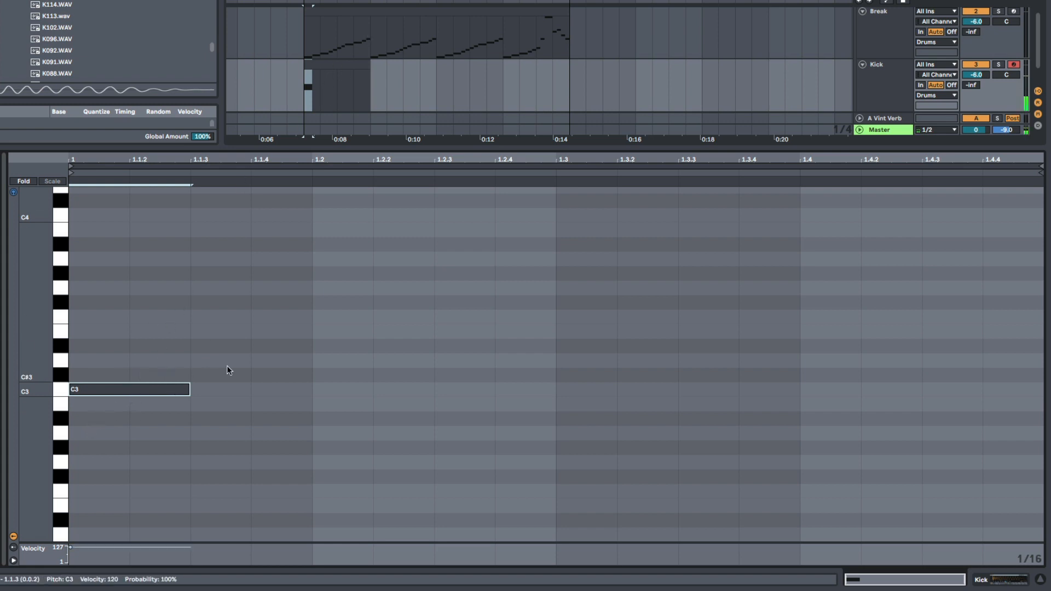
- Add eighth-note C3 kicks at 1.1.3 and 1.3.3, and repeat the one-bar Kick clip through bar 8
scroll(307, 376, "down", 3)
scroll(315, 369, "up", 2)
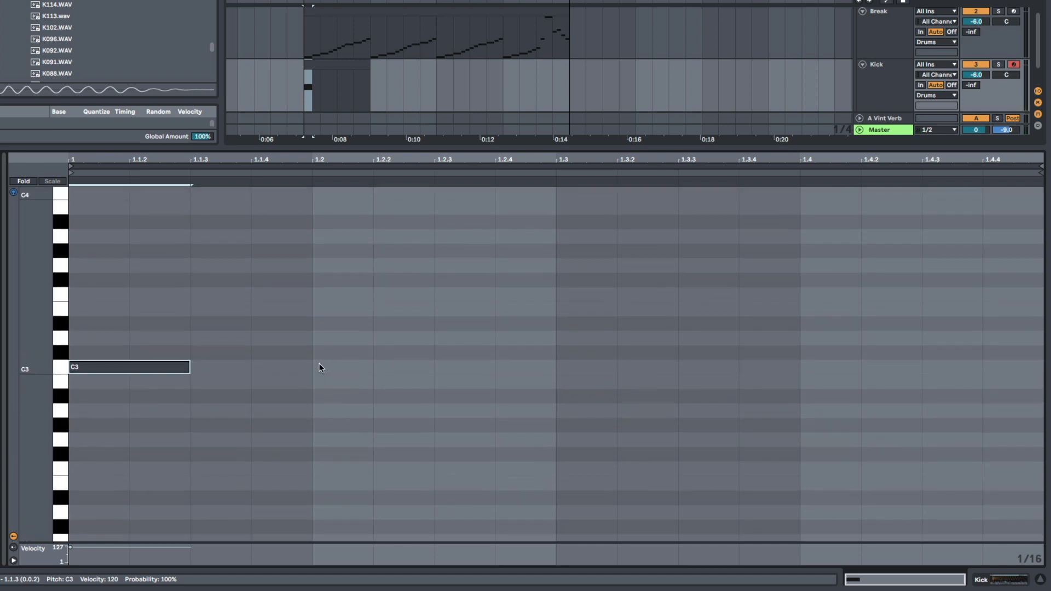
key("space")
key("ctrl+d")
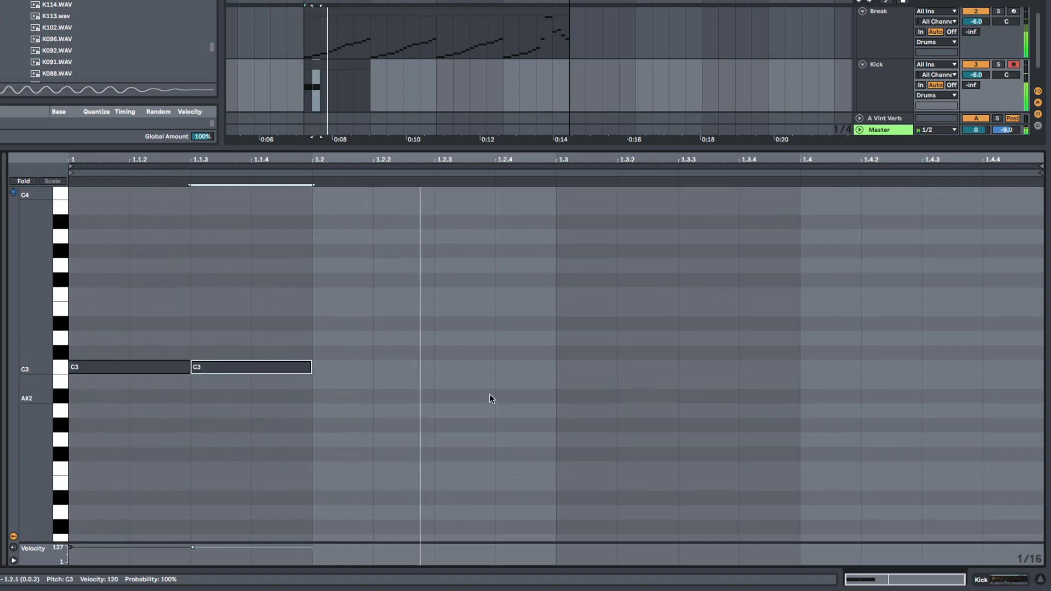
double_click(695, 368)
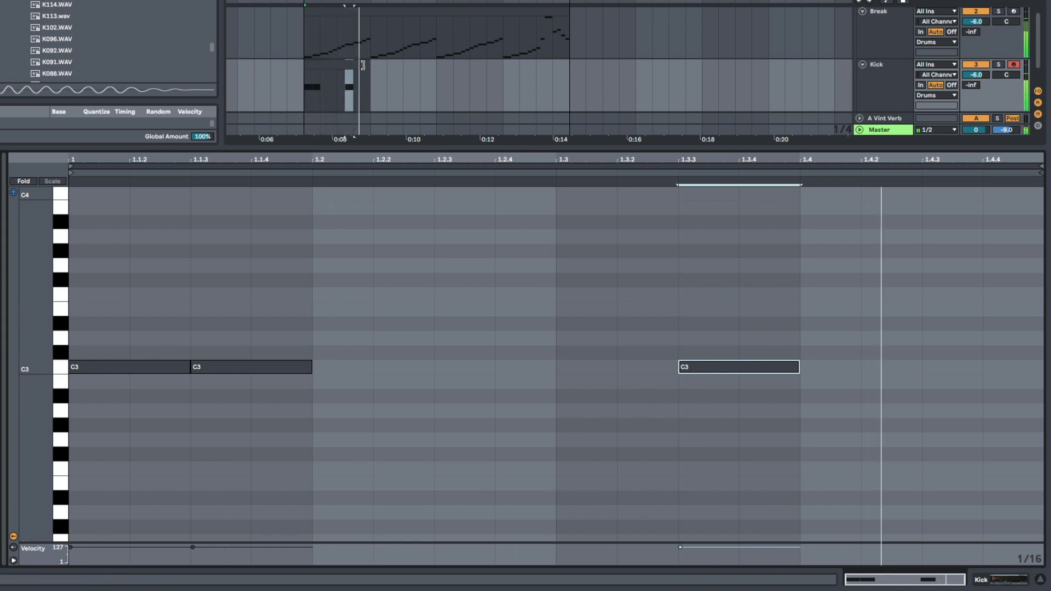
left_click_drag(368, 65, 547, 78)
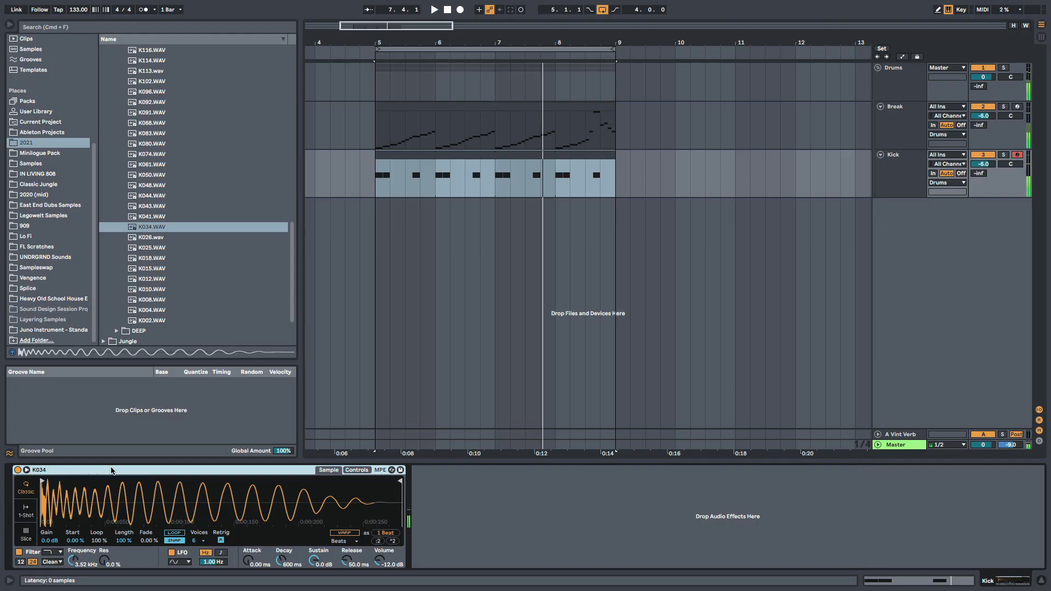
- Group the K034 Simpler into an Instrument Rack and show the rack's chain list
key("super+g")
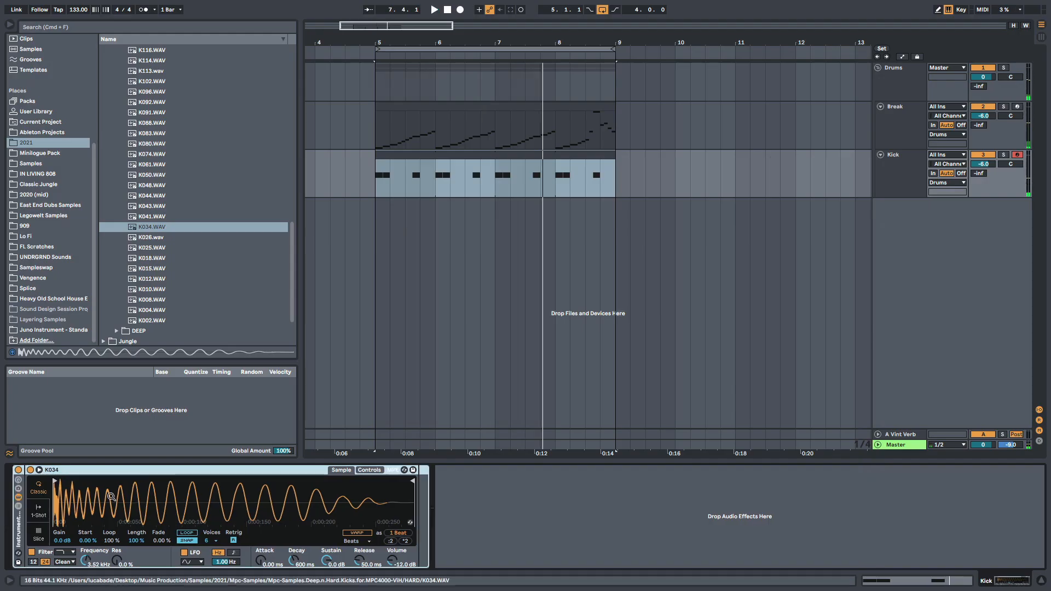
left_click(16, 509)
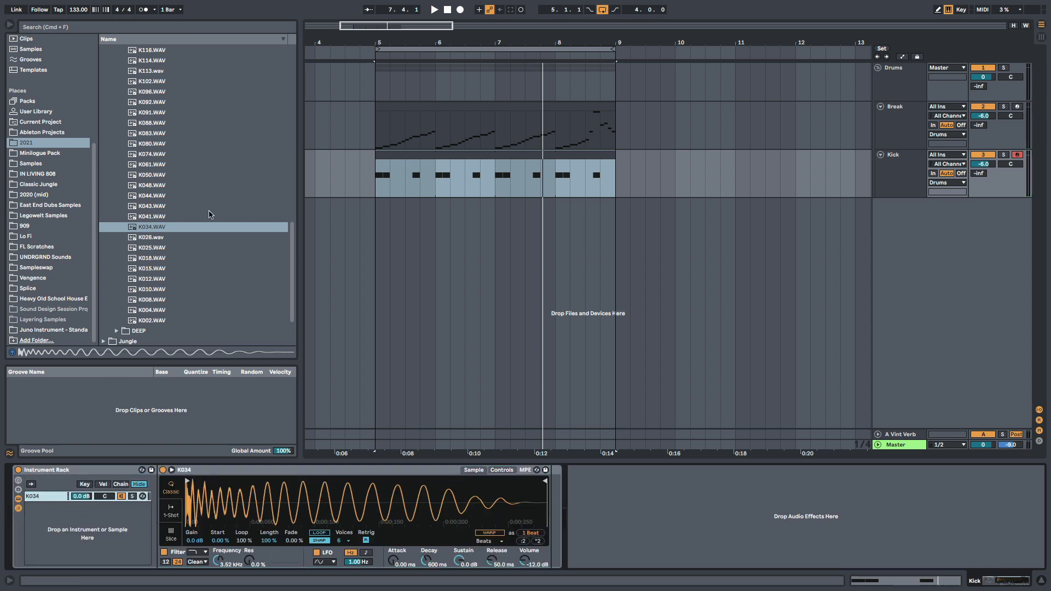
- Audition other kick samples in the 2021 folder and add K130.WAV as a second chain in the Instrument Rack
scroll(209, 214, "up", 10)
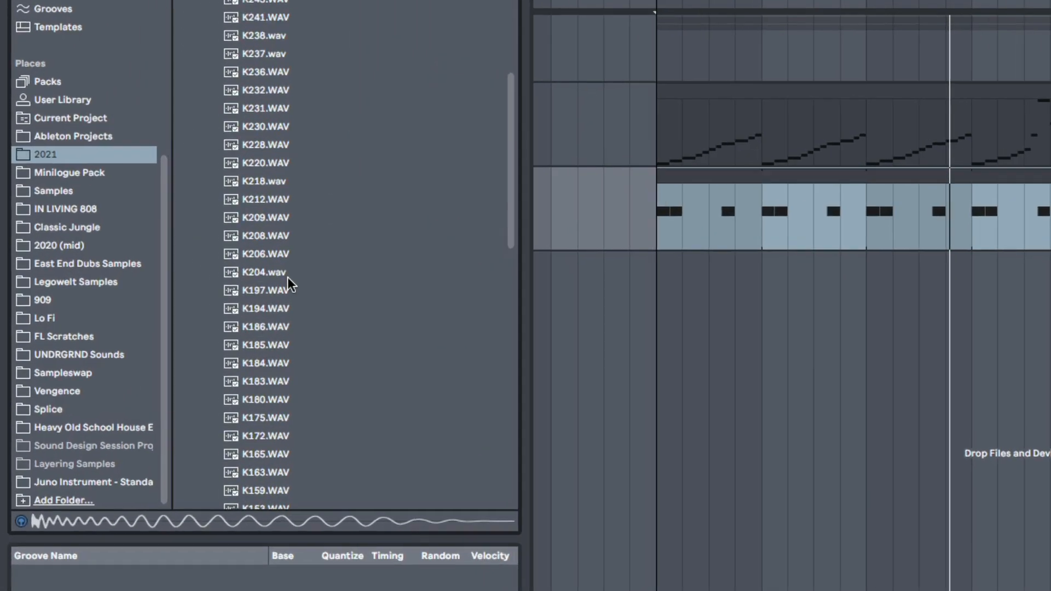
scroll(273, 277, "up", 5)
scroll(262, 274, "down", 2)
left_click(262, 273)
scroll(269, 296, "down", 2)
left_click(271, 306)
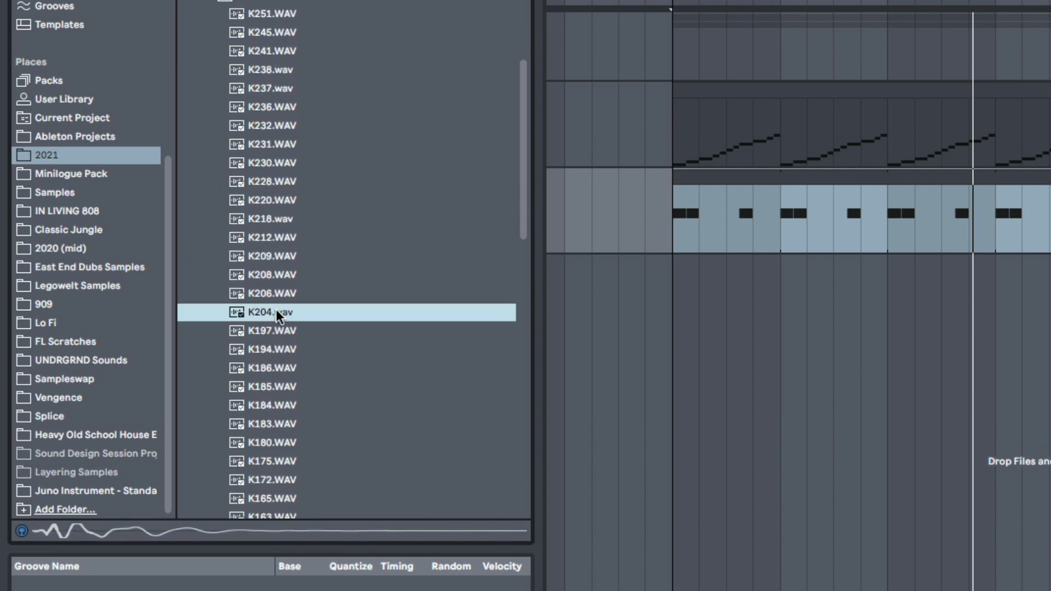
left_click(293, 273)
left_click(293, 255)
scroll(290, 371, "down", 2)
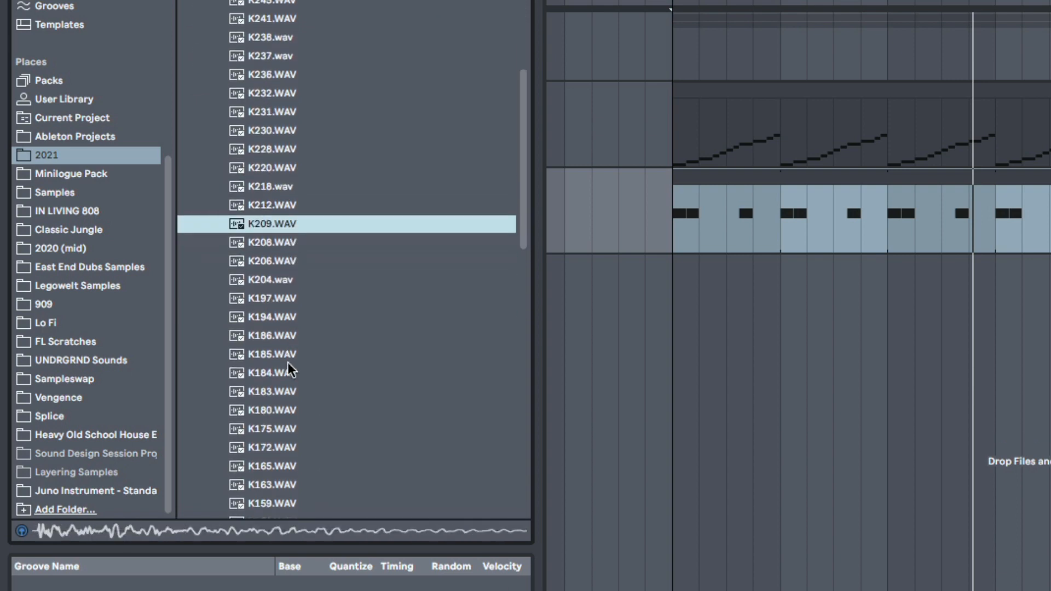
scroll(288, 370, "down", 2)
left_click(290, 364)
left_click(290, 328)
scroll(288, 364, "down", 9)
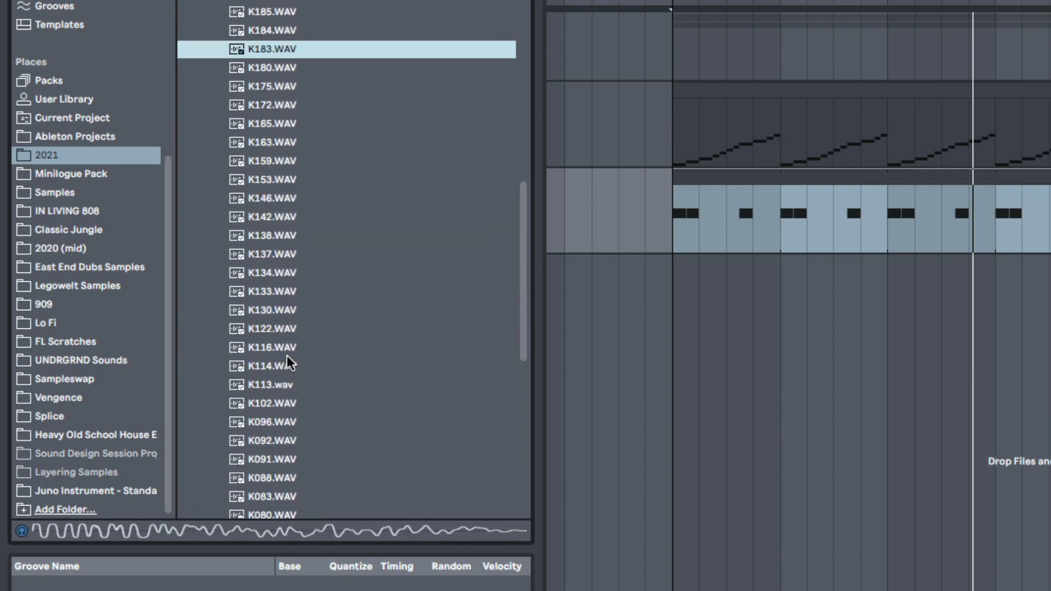
left_click(288, 364)
left_click(284, 313)
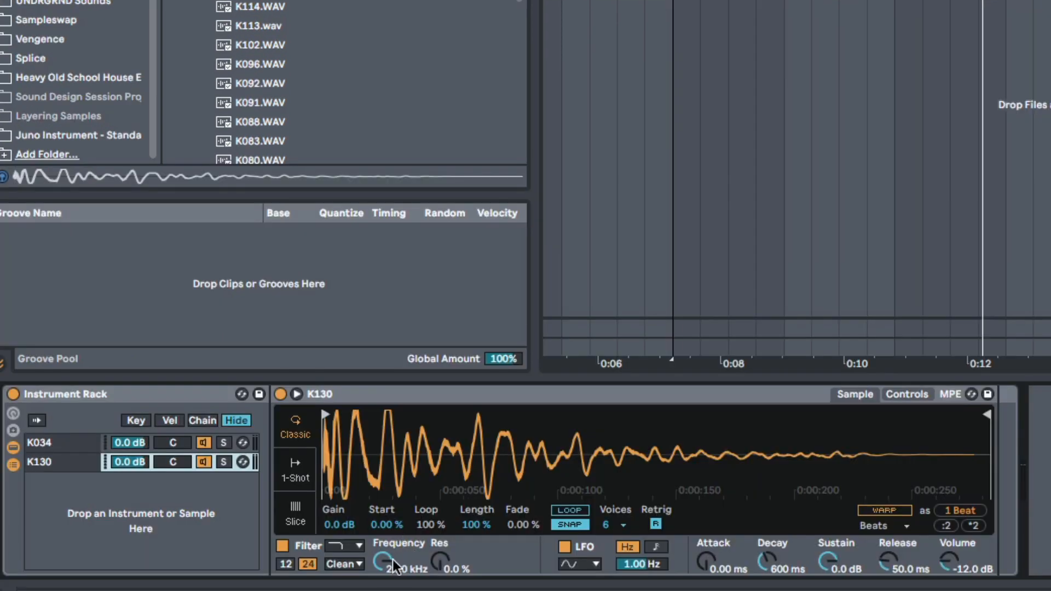
- Solo the K130 chain and set its Simpler filter to high-pass at 771 Hz while listening to playback
left_click_drag(393, 559, 392, 580)
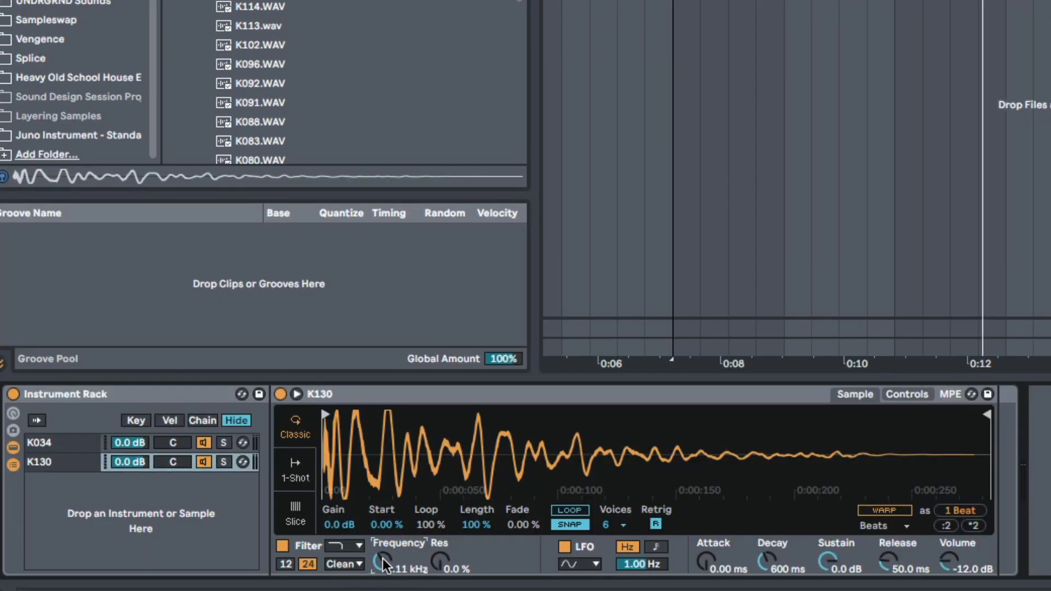
left_click(223, 461)
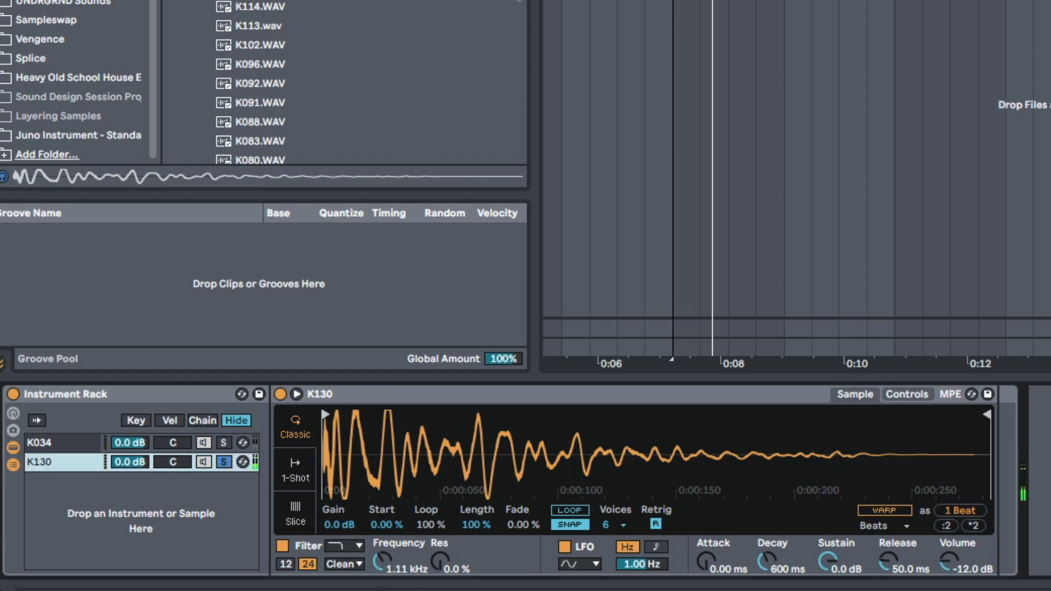
key("space")
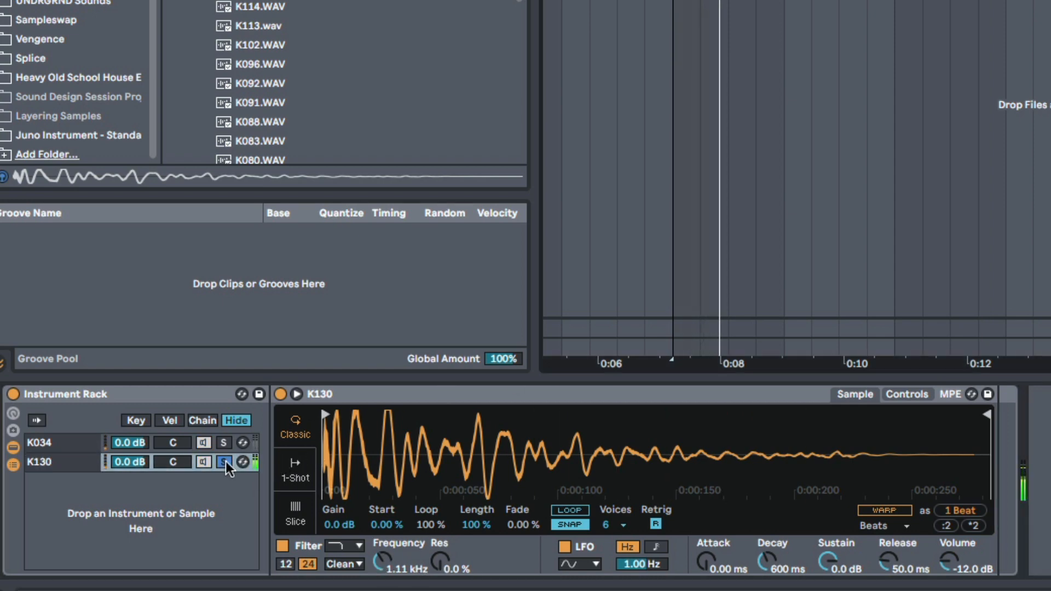
key("space")
left_click(356, 546)
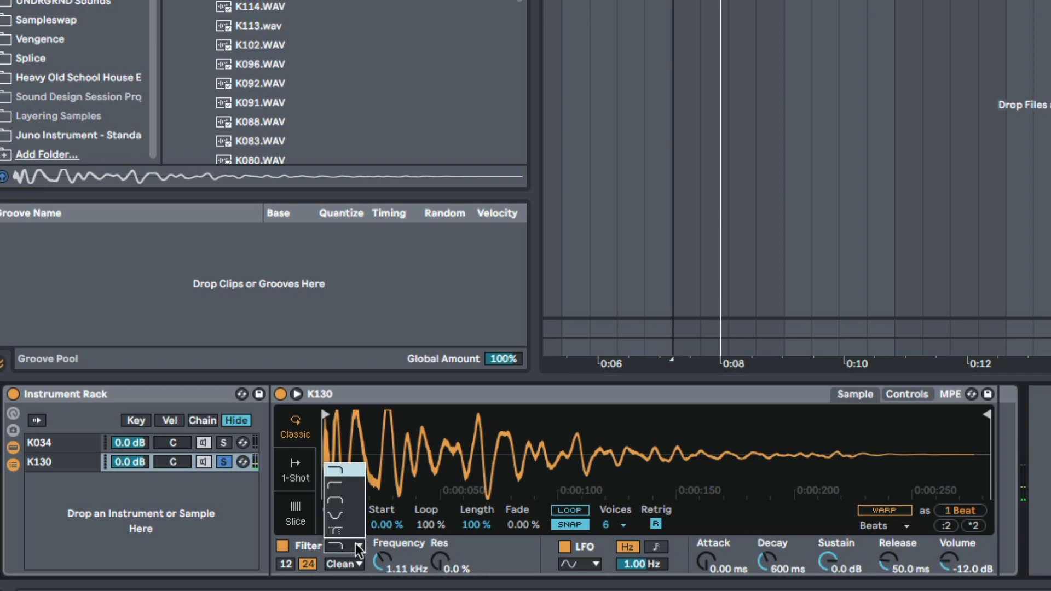
left_click(342, 487)
key("space")
left_click_drag(382, 563, 383, 567)
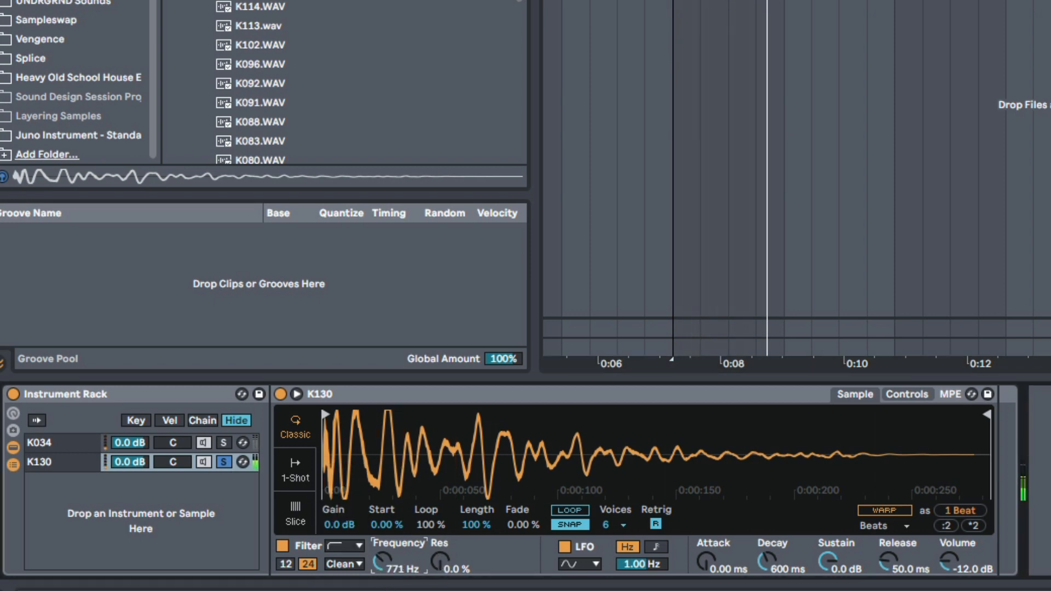
- Solo the K034 chain alongside K130 and lower K130's filter frequency to 625 Hz
left_click(224, 443)
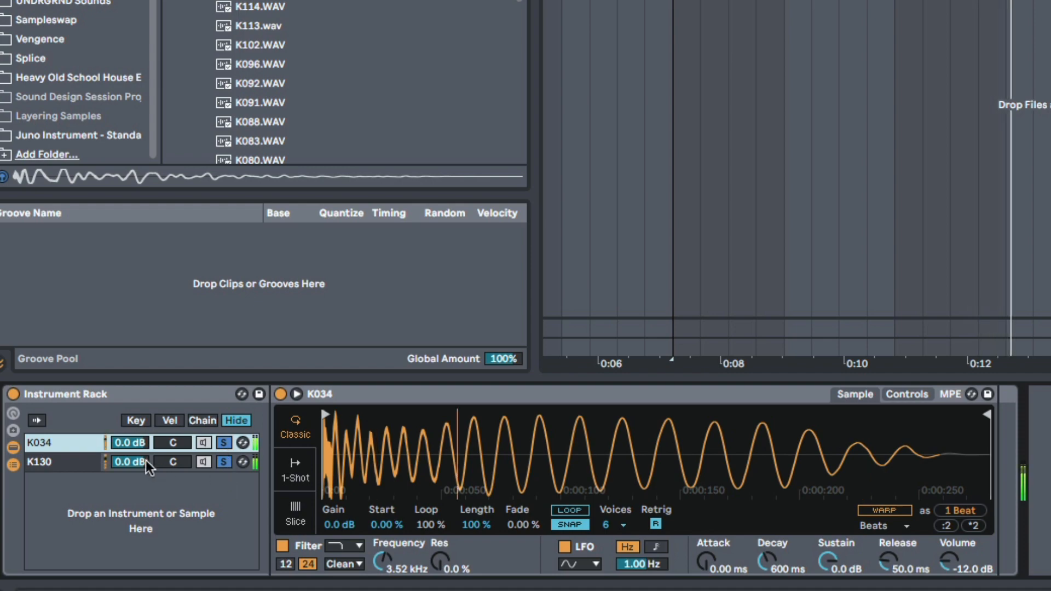
left_click_drag(130, 461, 130, 465)
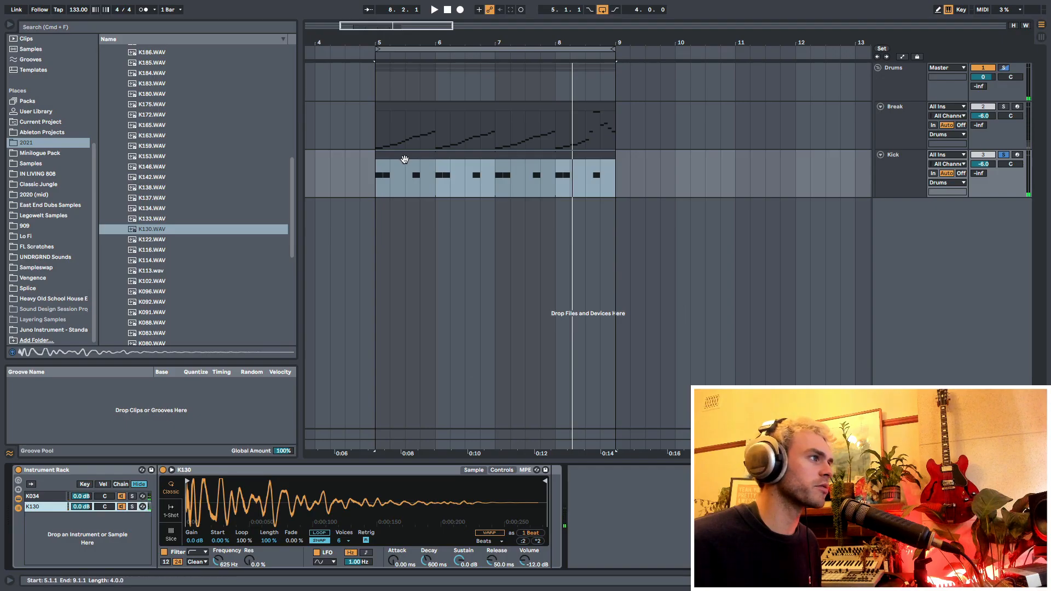
- Turn off solo on the Kick track and audition the layered kick together with the break from bar 5
left_click(399, 176)
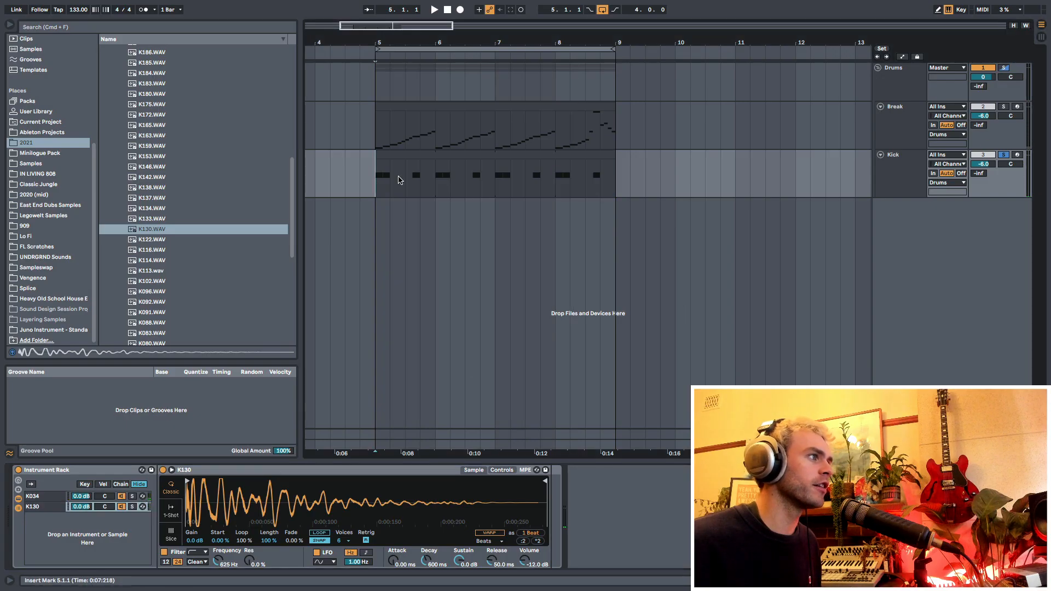
key("space")
key("space")
left_click(1003, 155)
key("space")
left_click(936, 163)
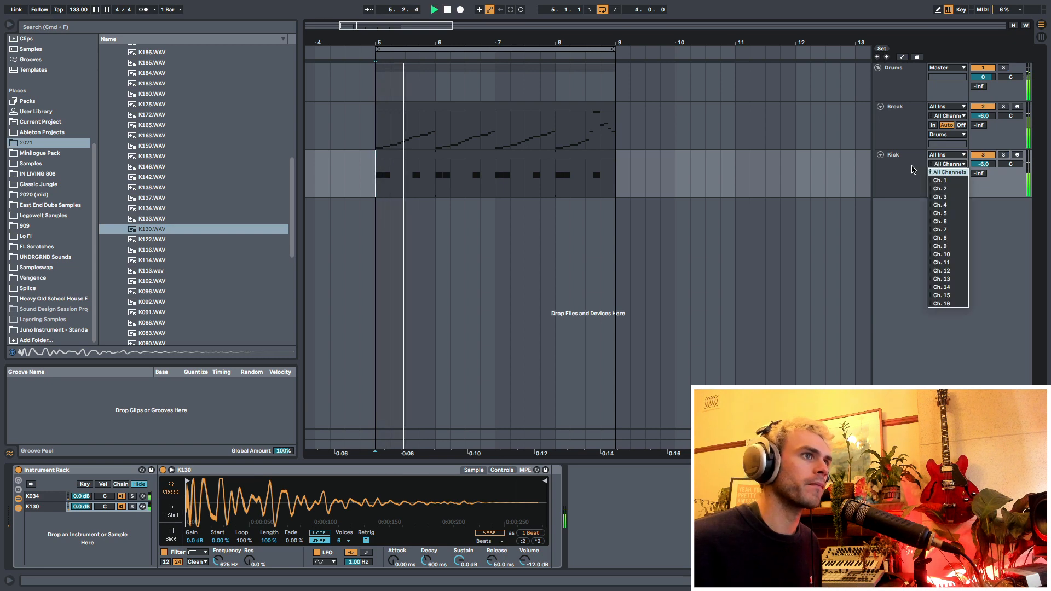
left_click(936, 164)
- Move the Kick track above the Break track and briefly play the beat from bar 5
left_click(46, 506)
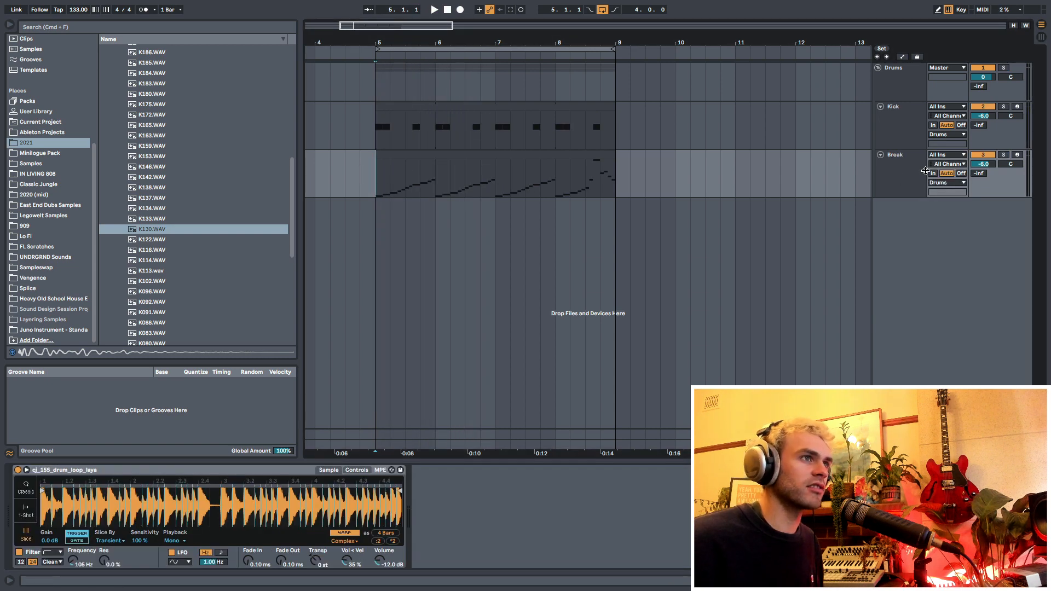
left_click(925, 171)
key("space")
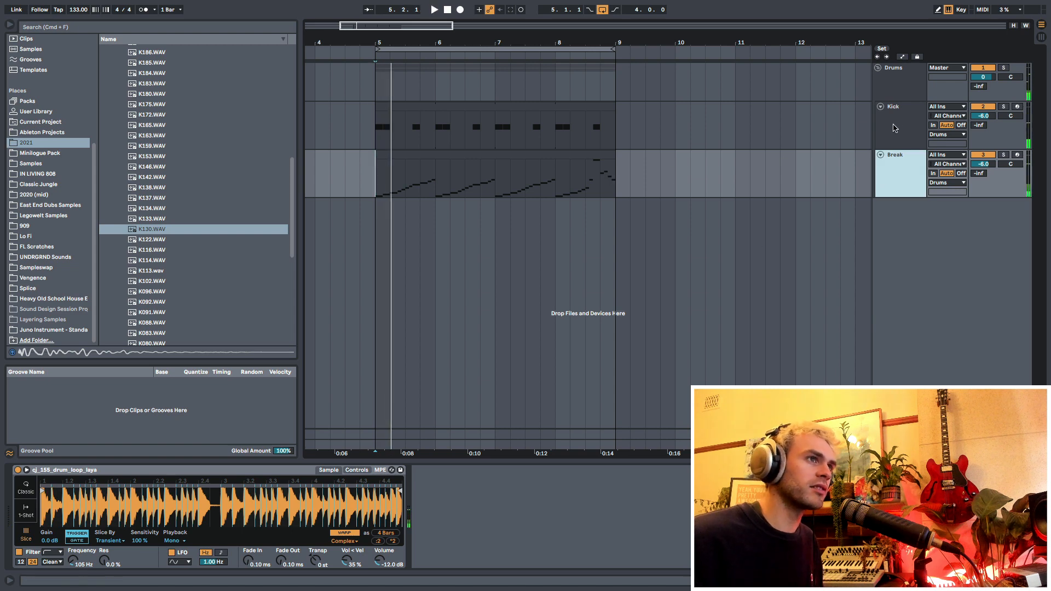
left_click(895, 128)
left_click(897, 177)
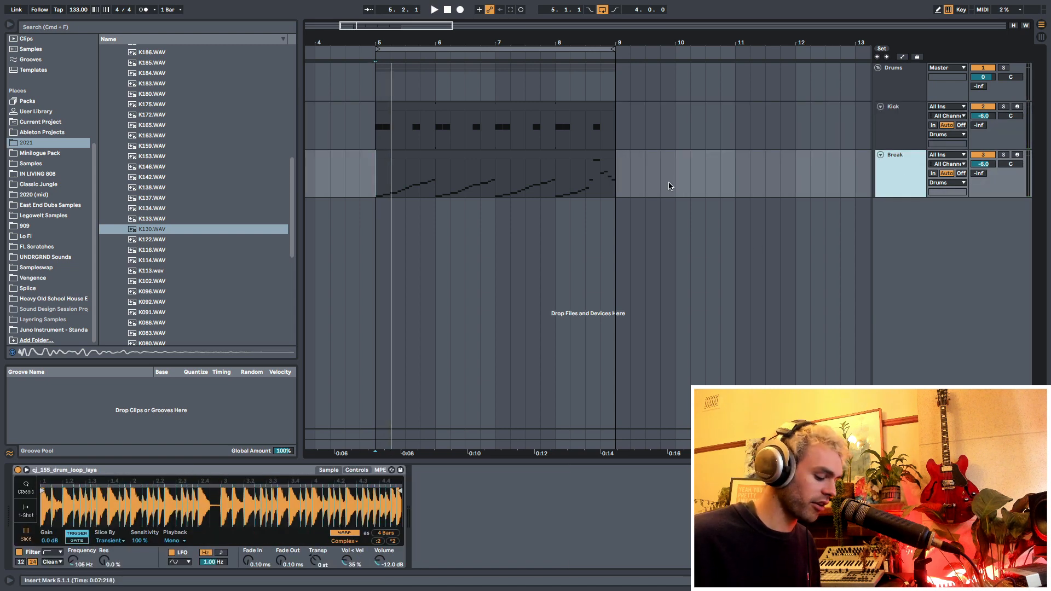
- Insert an audio track below Break, search the browser for "amen" and place 165_classic_amen_seq.aif on it at bar 5
key("super+t")
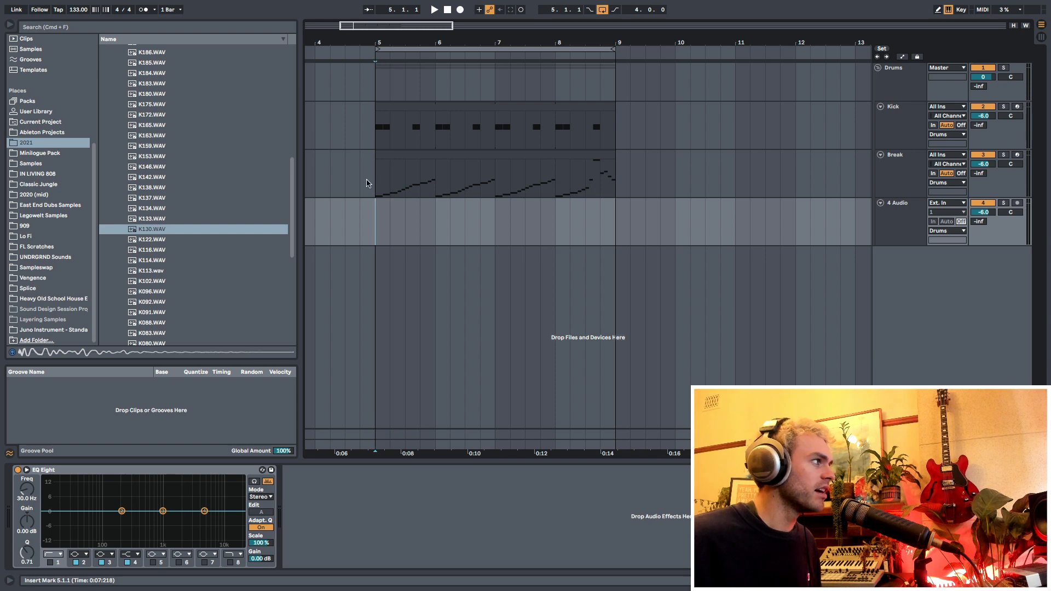
left_click(107, 29)
type("amen")
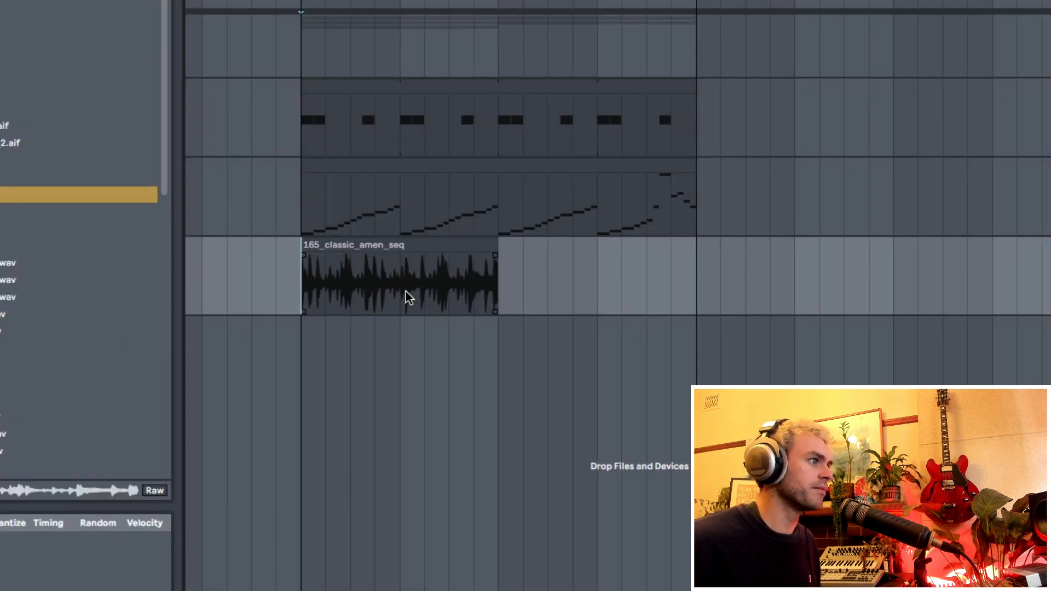
- Reset the warping of the 165_classic_amen_seq clip, set its BPM to 165 and play it back in solo
double_click(408, 298)
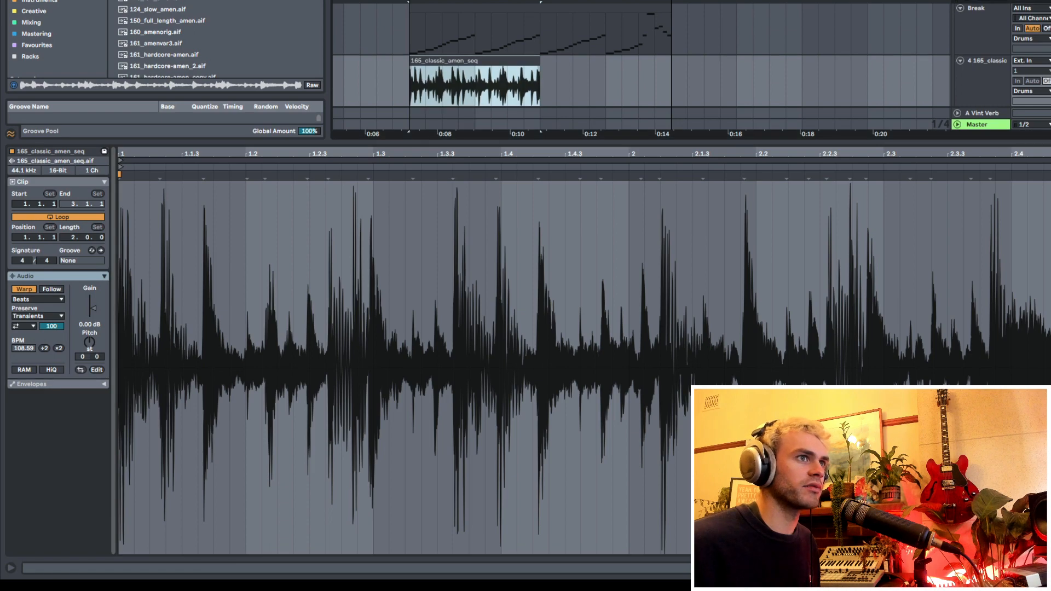
key("space")
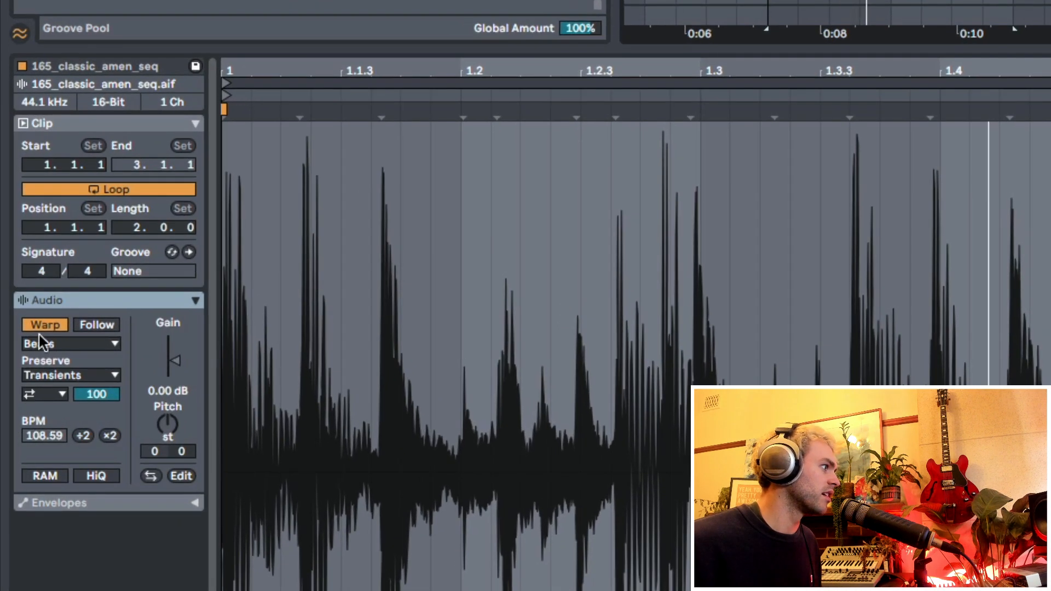
double_click(41, 319)
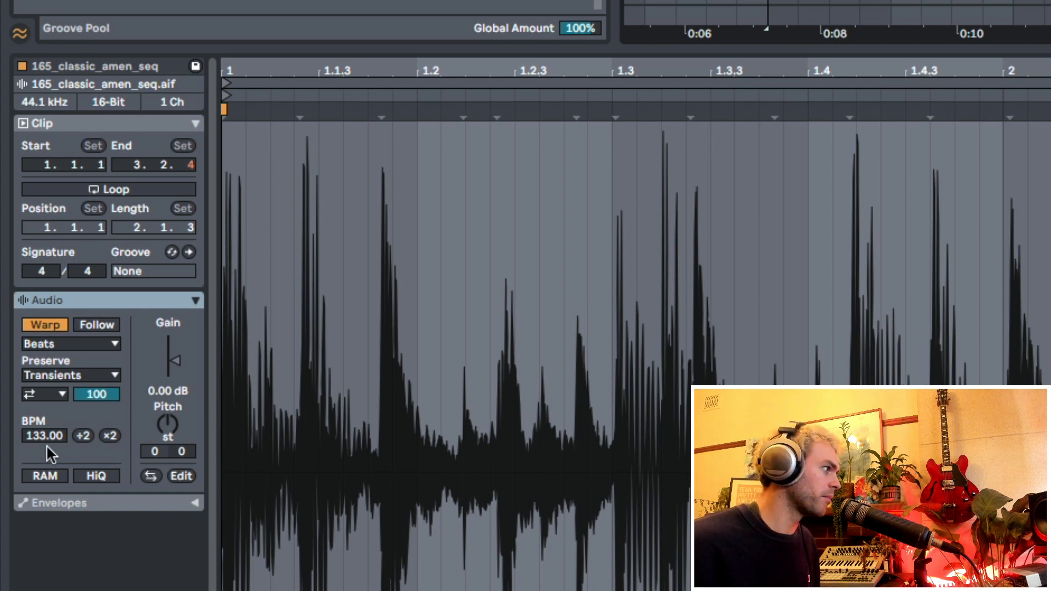
left_click(45, 435)
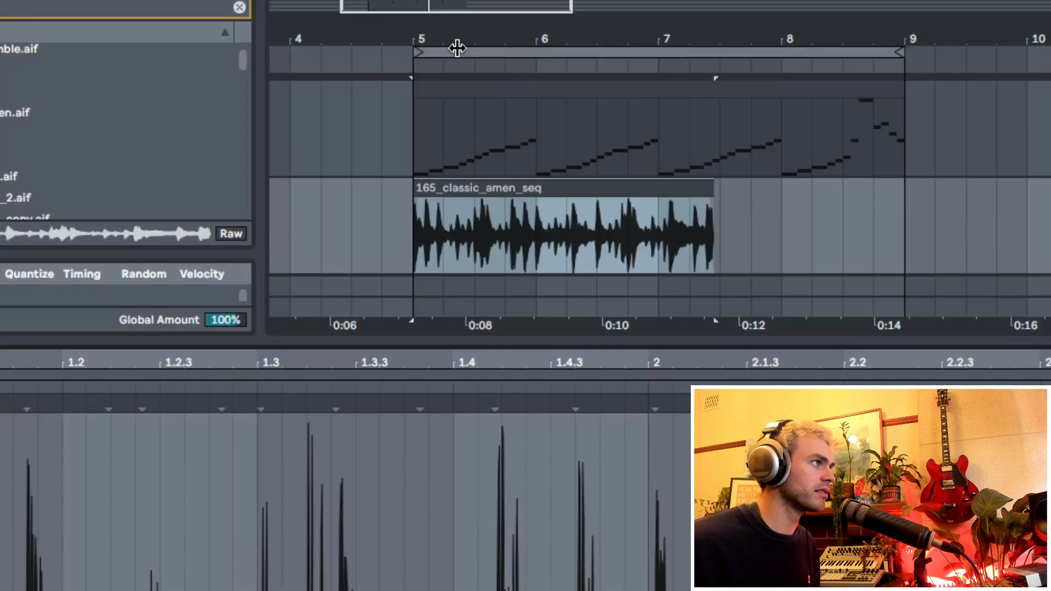
left_click_drag(455, 46, 507, 104)
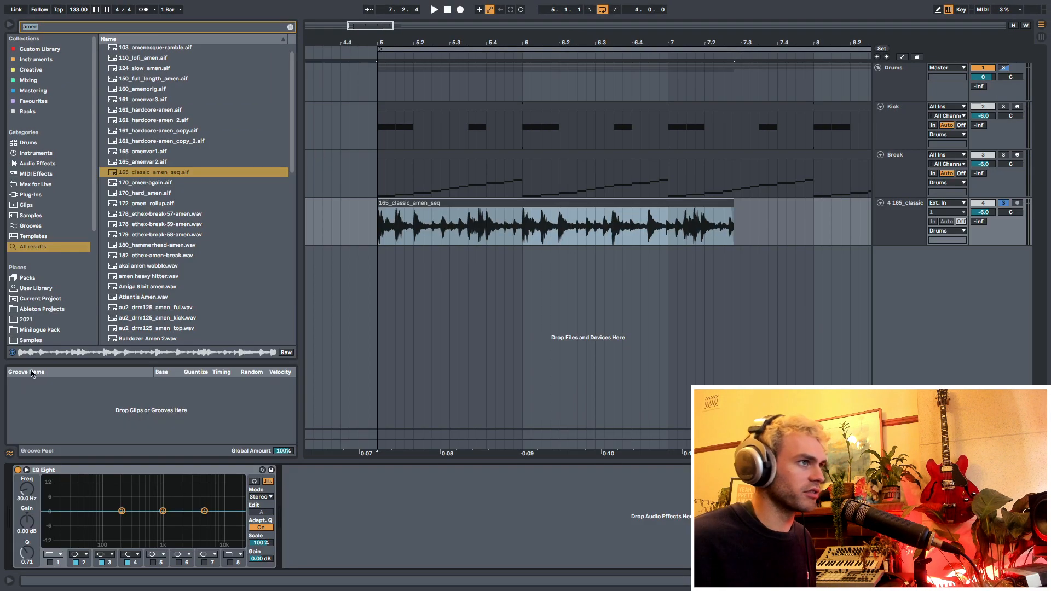
key("space")
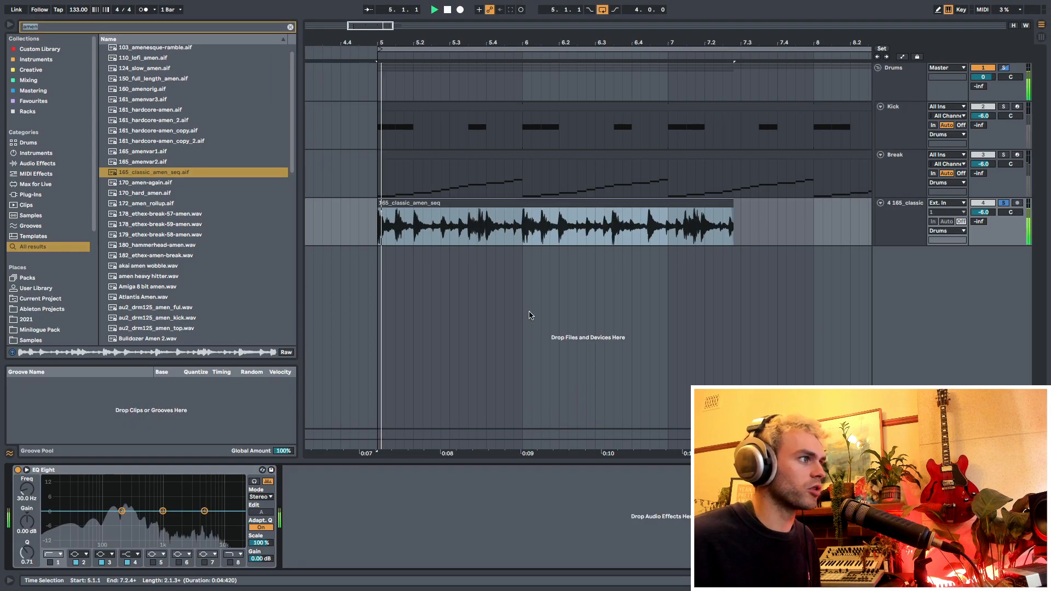
- Set the amen clip's warp mode to Complex Pro, trying Complex first
left_click(141, 13)
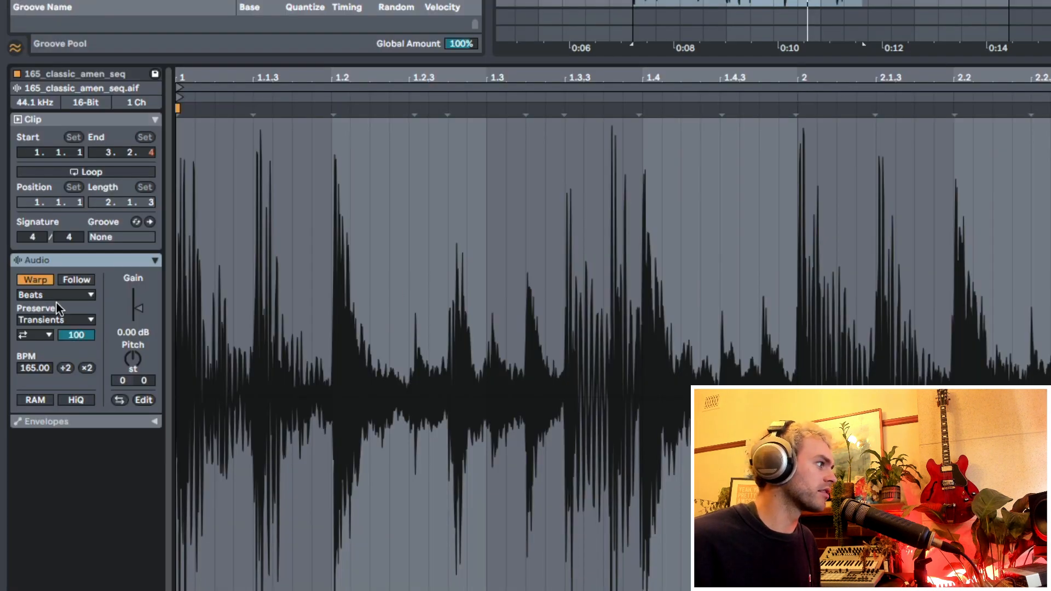
left_click(54, 294)
left_click(52, 357)
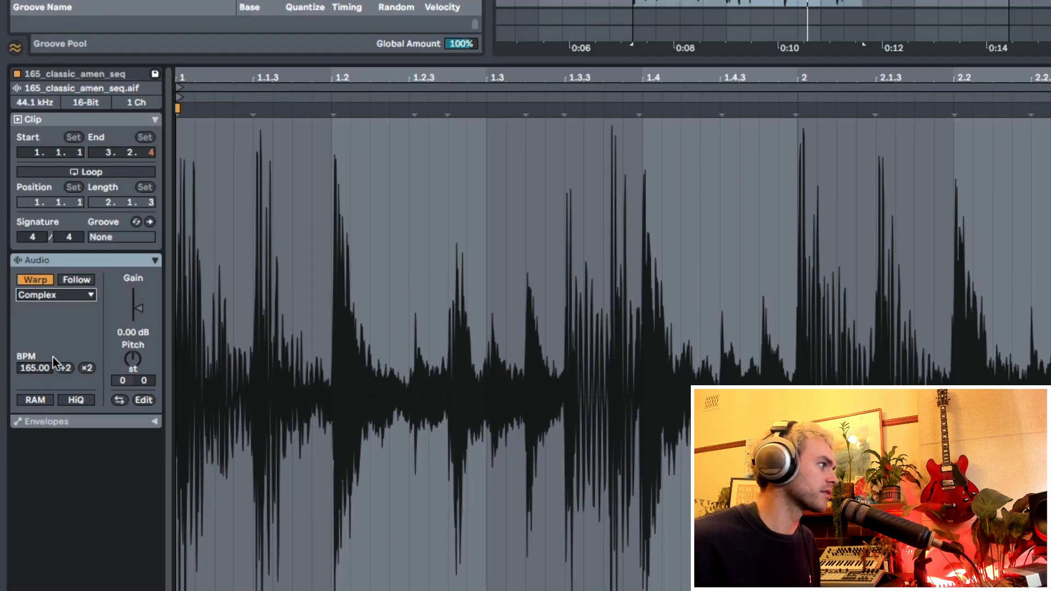
left_click(68, 296)
left_click(55, 371)
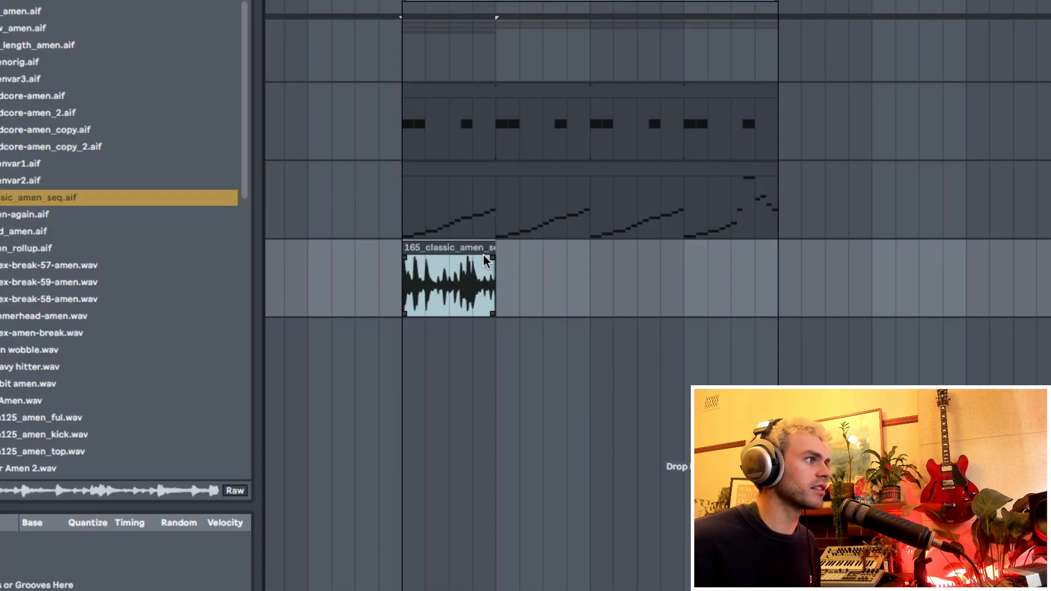
- Duplicate the first bar of the amen clip three times to fill bars 5 to 8, and play from bar 5
key("super+d")
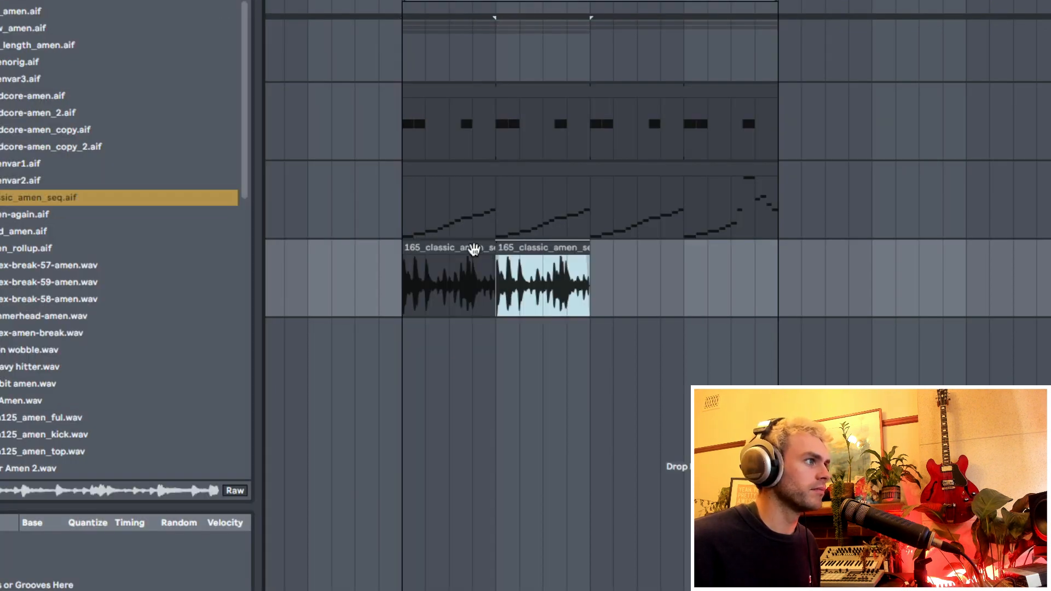
key("super+d")
key("super+d")
left_click(402, 293)
key("space")
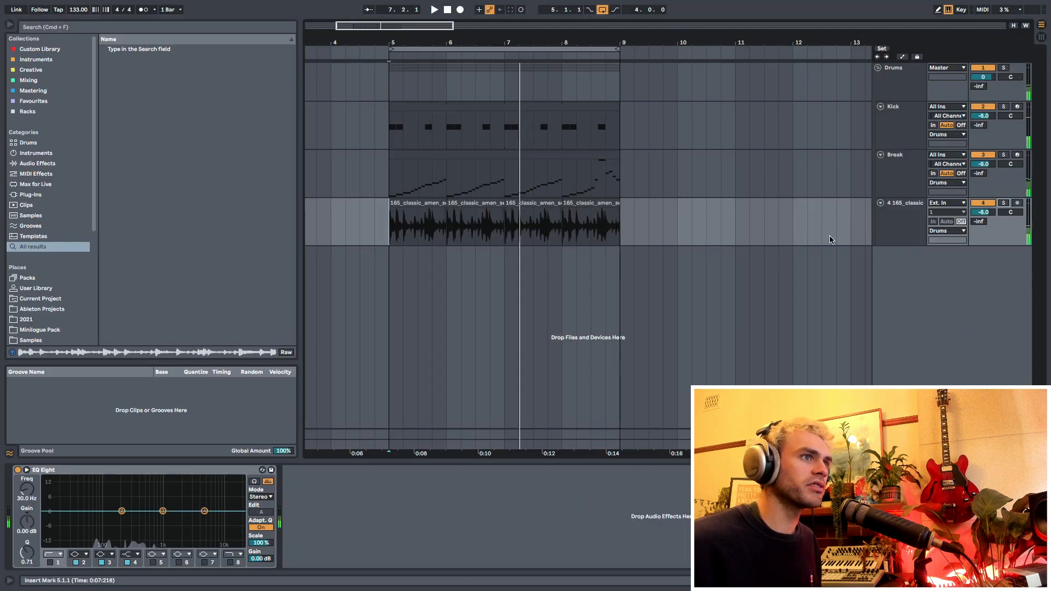
- High-pass the amen track at 843 Hz in EQ Eight, boosting slightly around 1 kHz and lowering the highs while all drums play
left_click(895, 222)
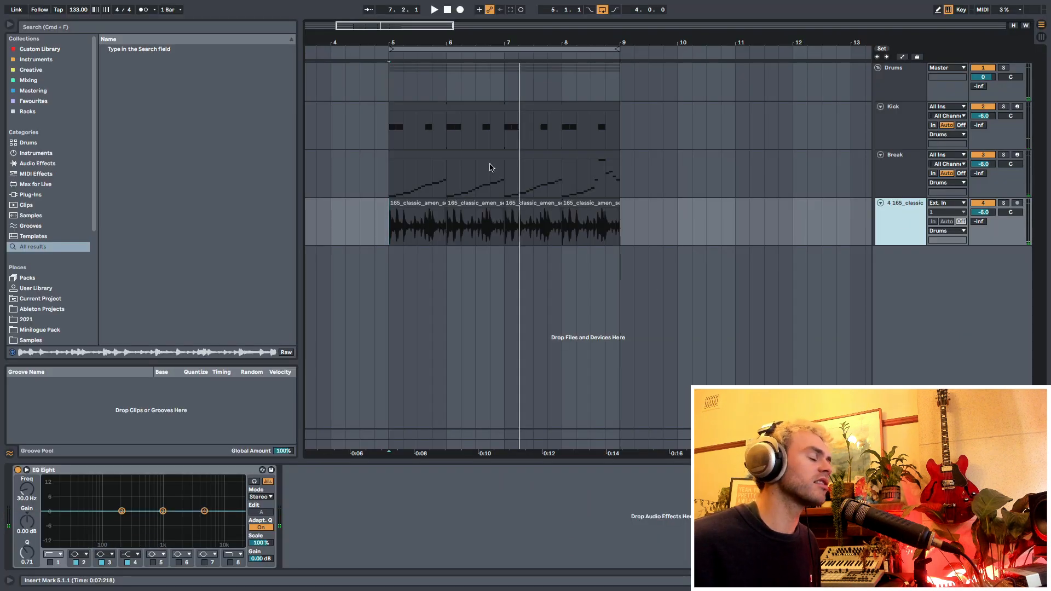
left_click(50, 564)
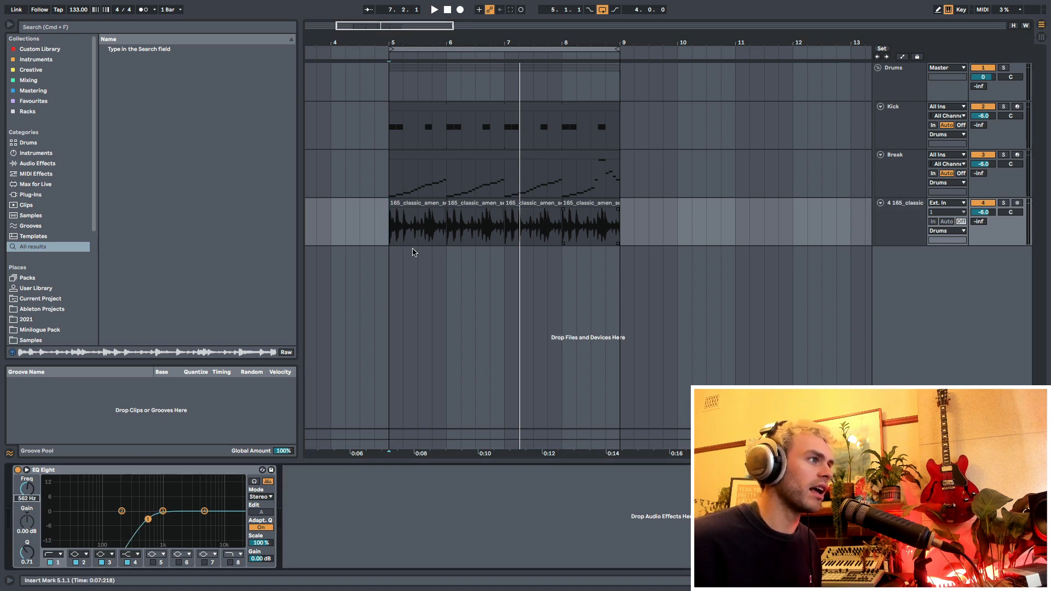
left_click_drag(390, 230, 619, 220)
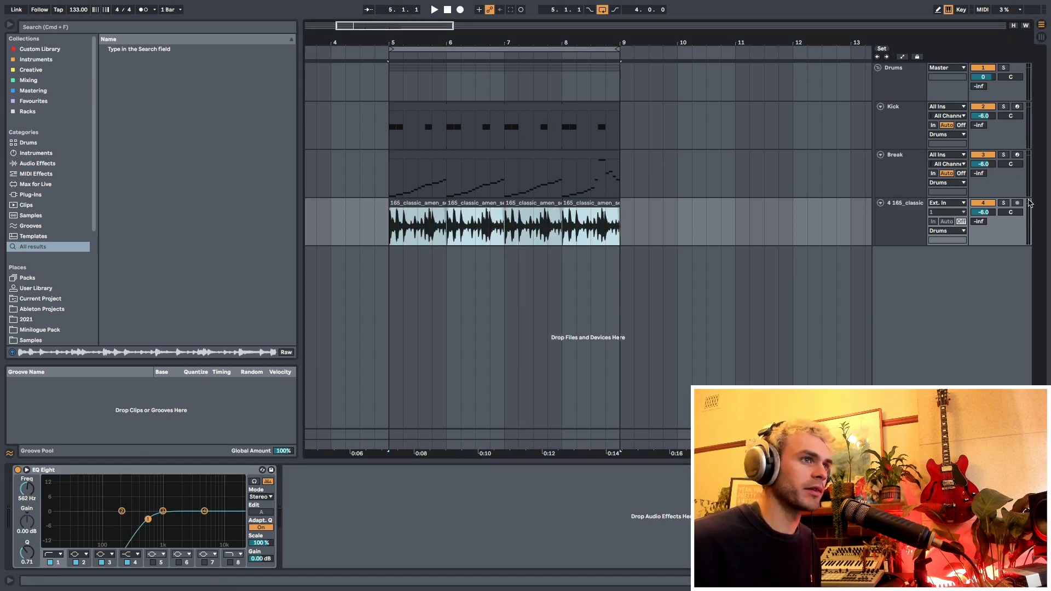
left_click(1004, 205)
key("space")
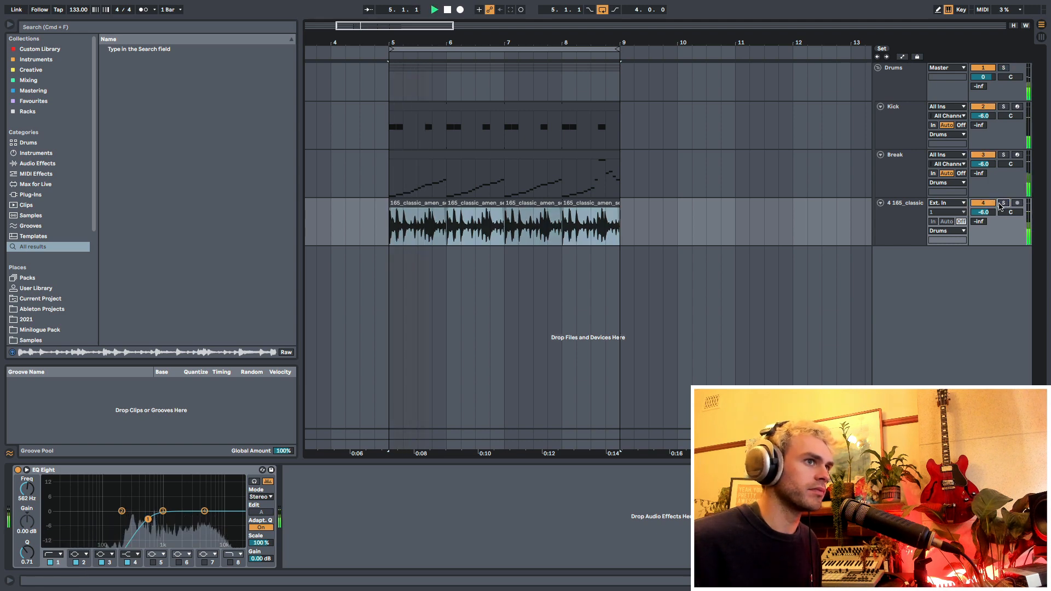
left_click_drag(148, 519, 205, 517)
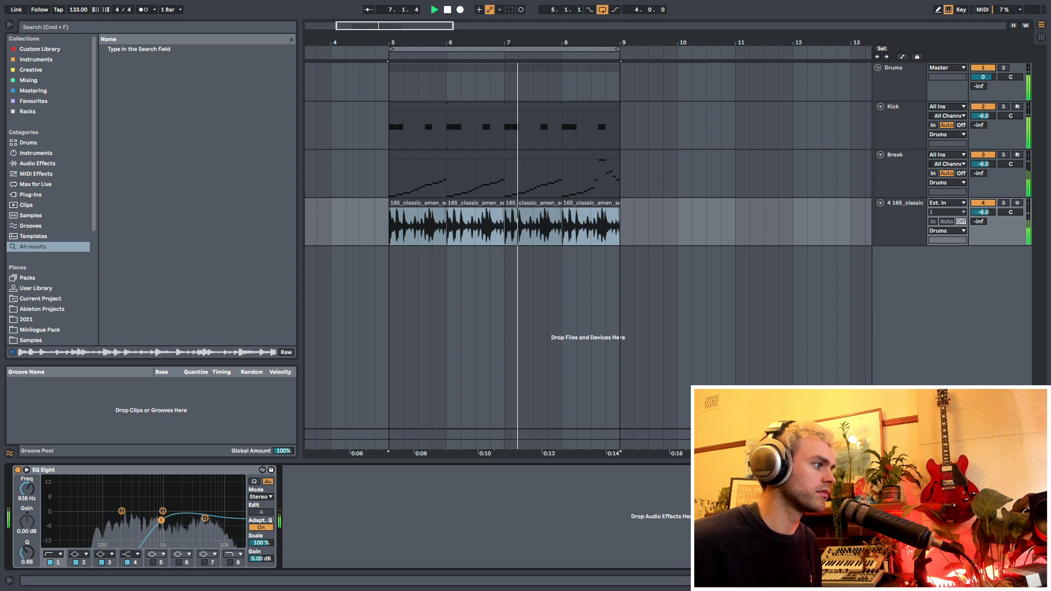
key("space")
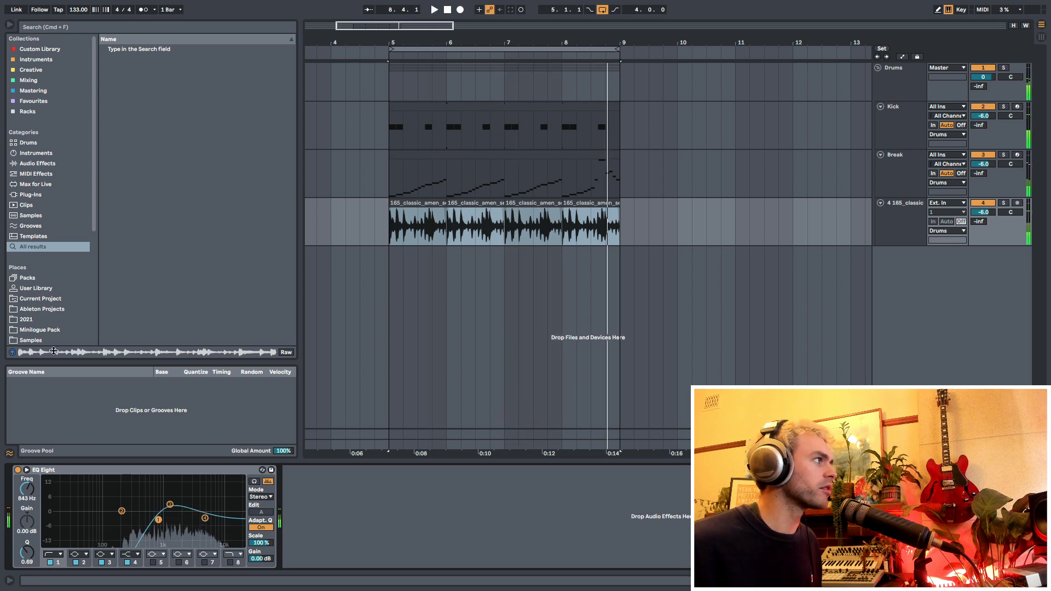
- Add Ozone Imager 2 from the favourites to the amen track, widen its stereo image to 63% and play the loop
left_click(46, 102)
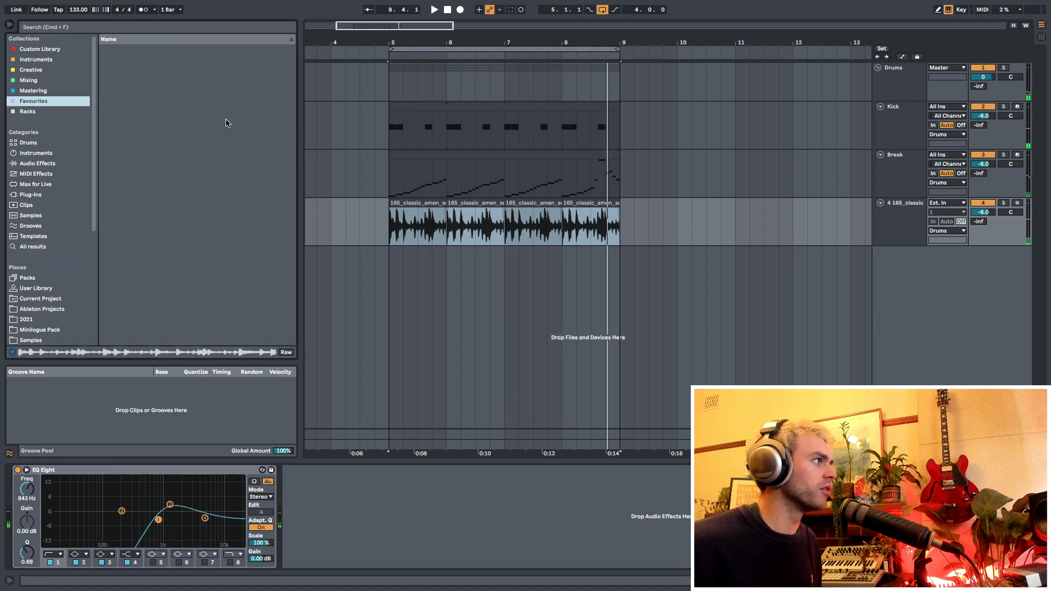
left_click_drag(140, 176, 285, 209)
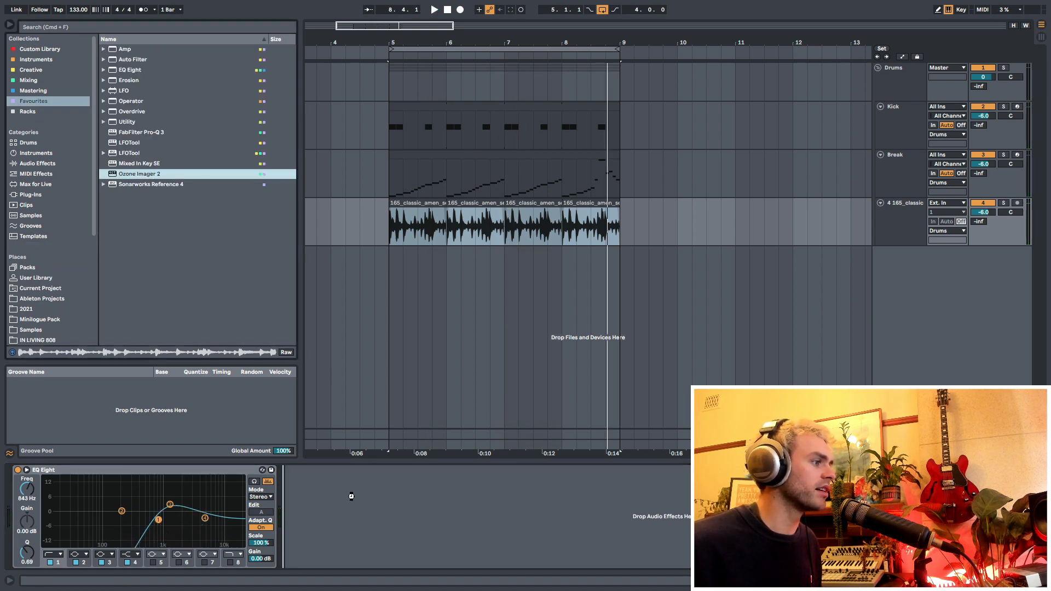
left_click_drag(487, 230, 487, 230)
left_click_drag(359, 165, 361, 131)
key("space")
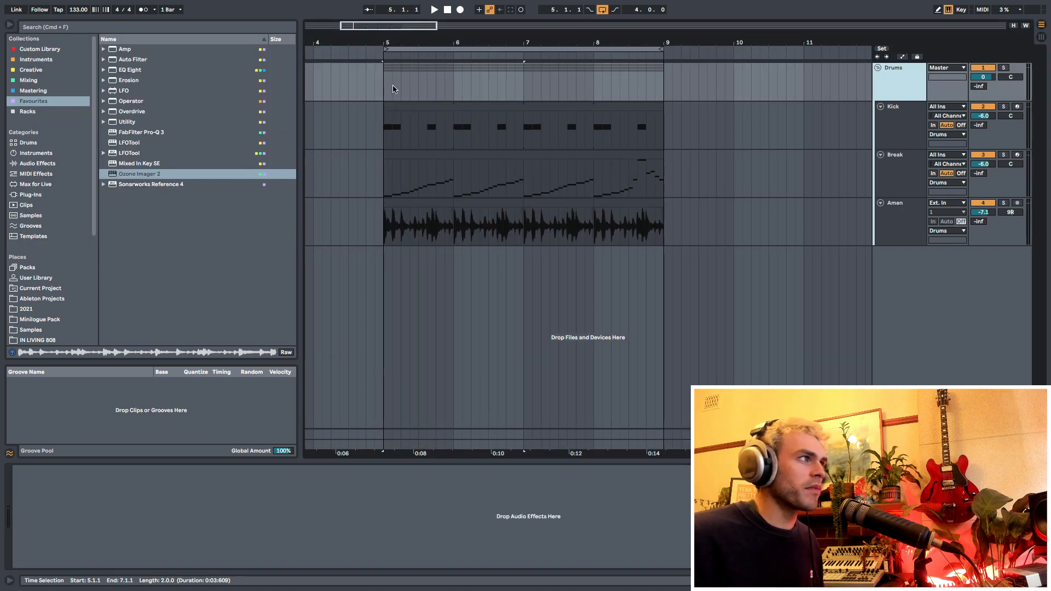
left_click(392, 89)
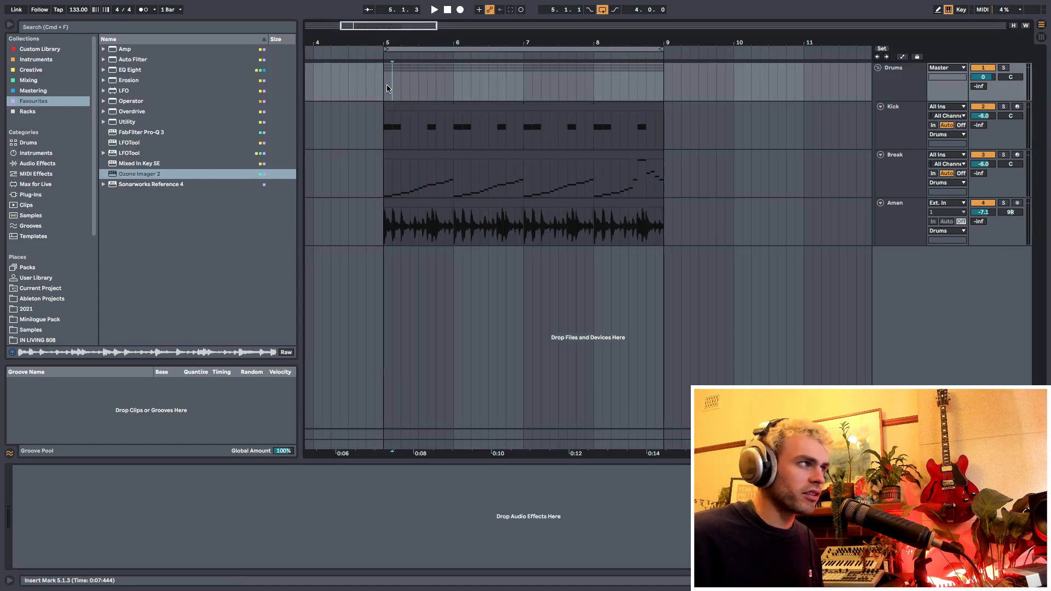
left_click(42, 164)
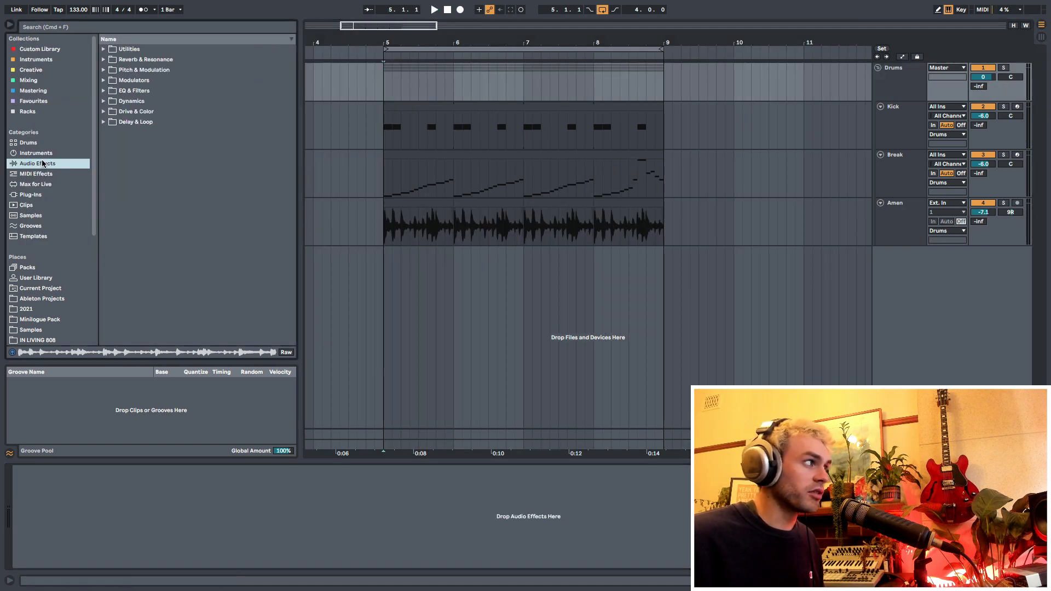
left_click(391, 87)
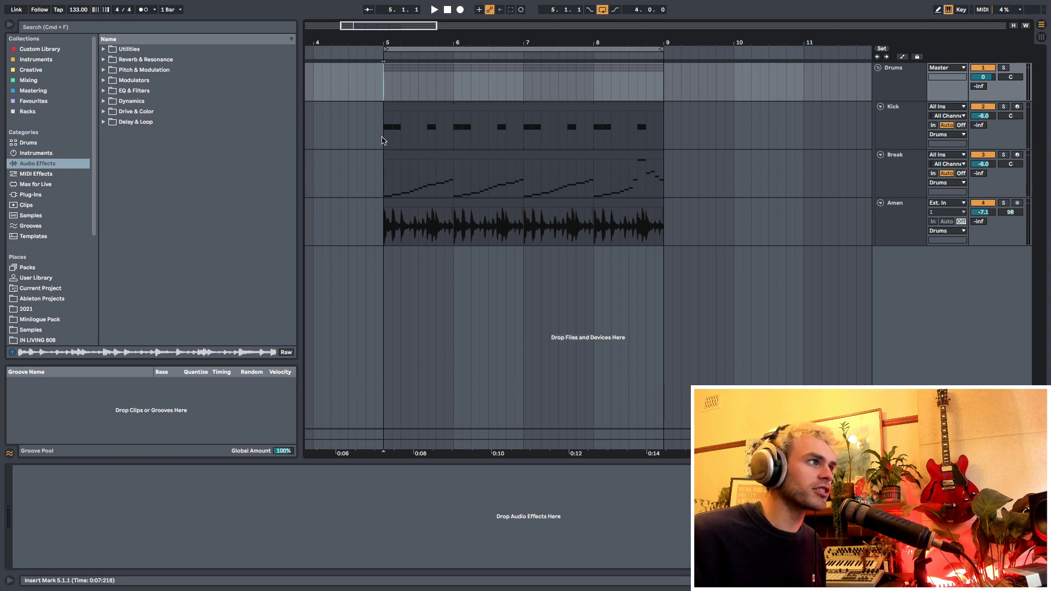
left_click_drag(385, 137, 454, 219)
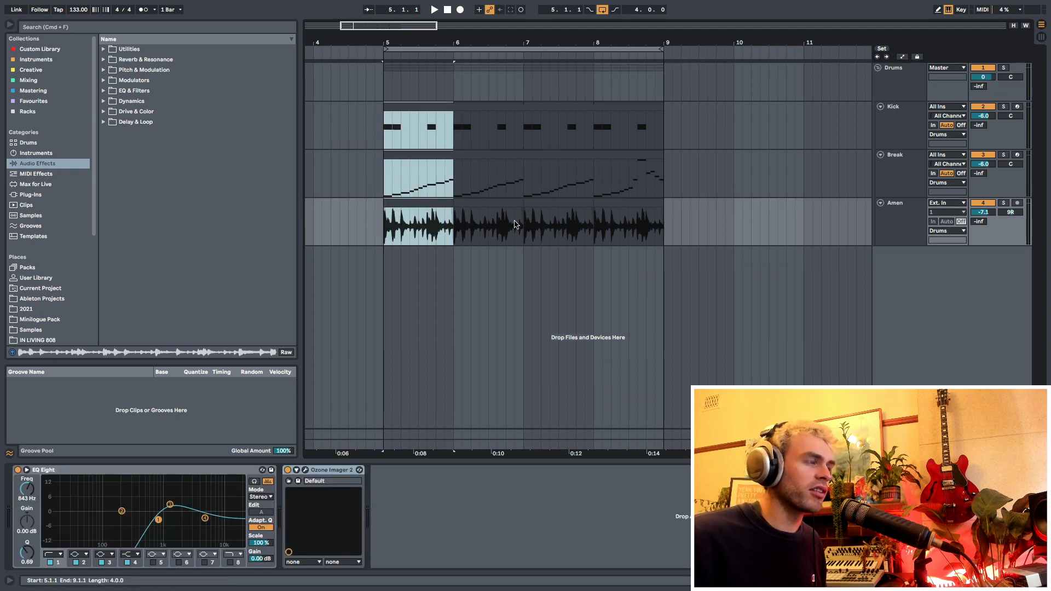
left_click(384, 82)
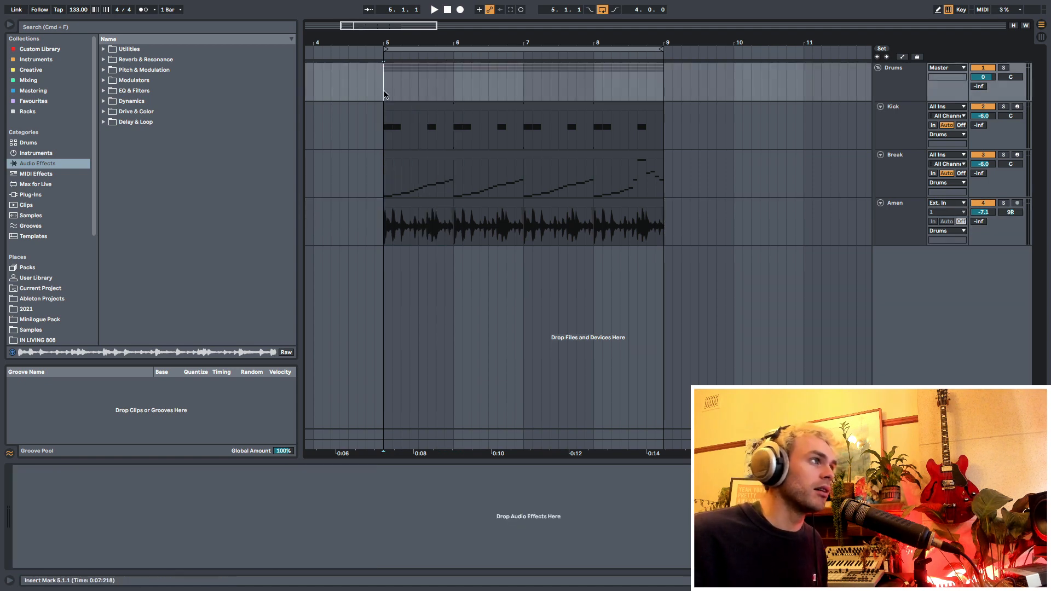
- Insert a MIDI track below the Drums group and place the insert marker on it at bar 5
left_click(914, 88)
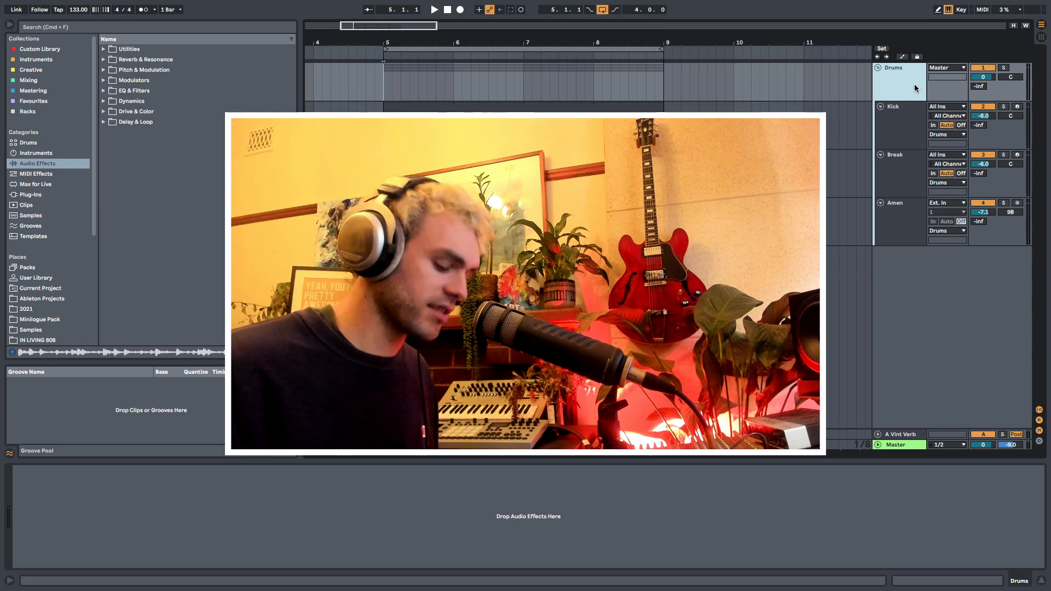
key("super+shift+t")
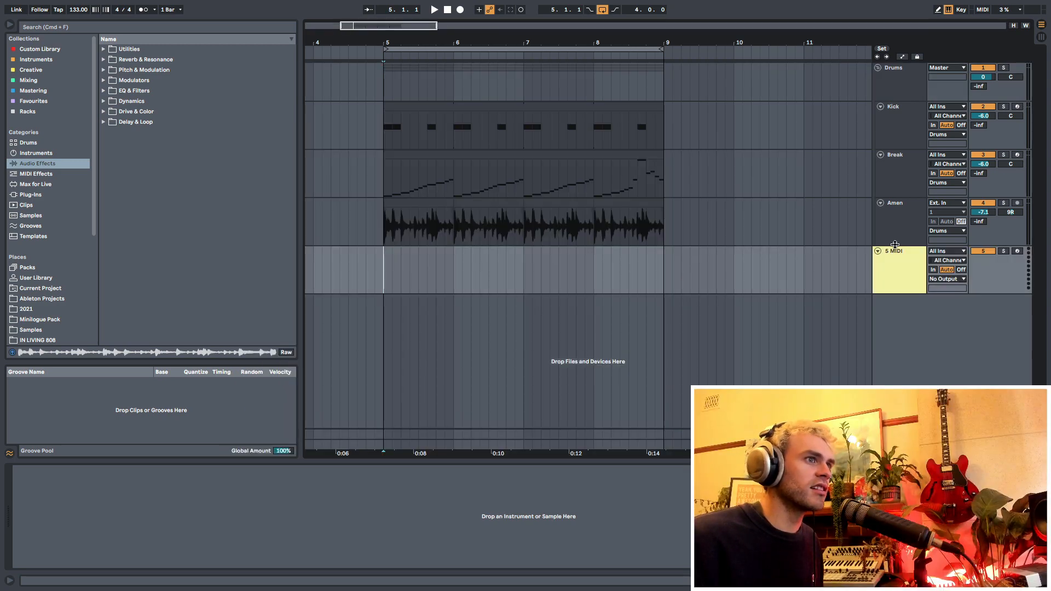
left_click(895, 279)
left_click_drag(388, 281, 452, 289)
left_click(383, 285)
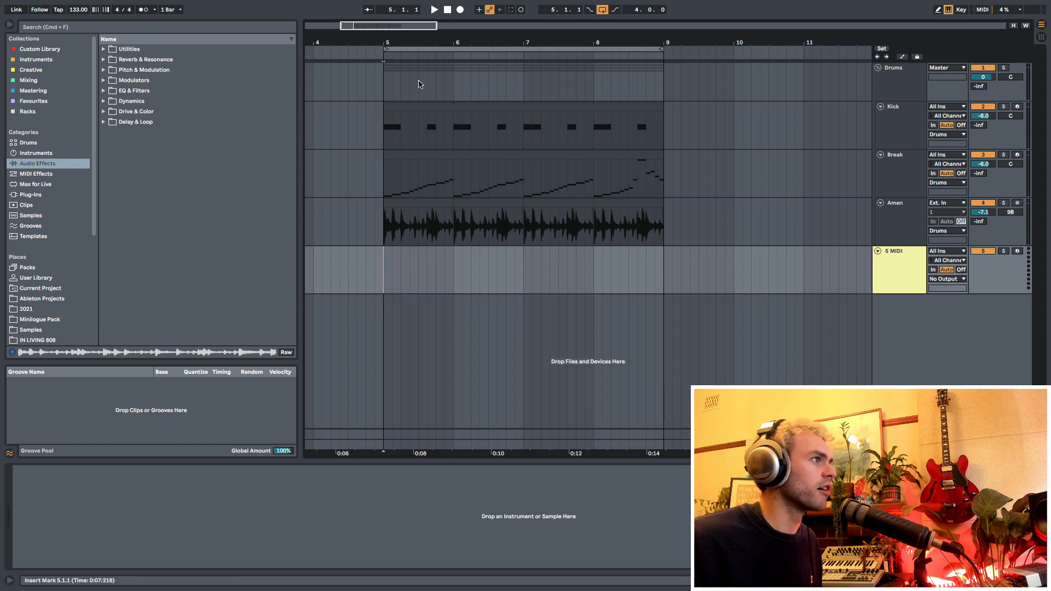
left_click_drag(421, 42, 420, 48)
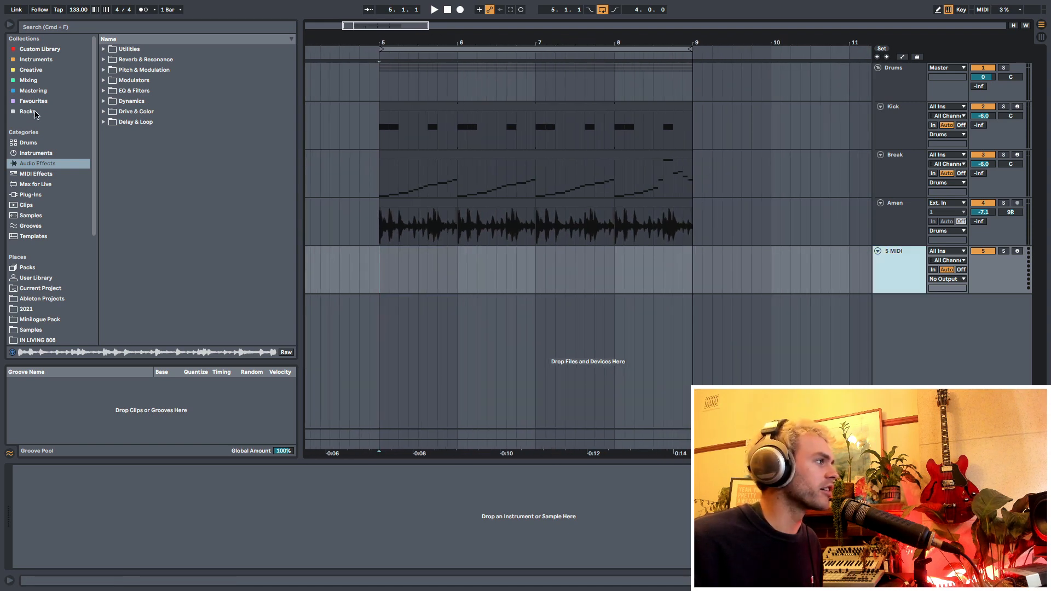
- Search the Instruments collection for "sh" and load SH-101 on the new MIDI track
left_click(34, 61)
left_click(92, 27)
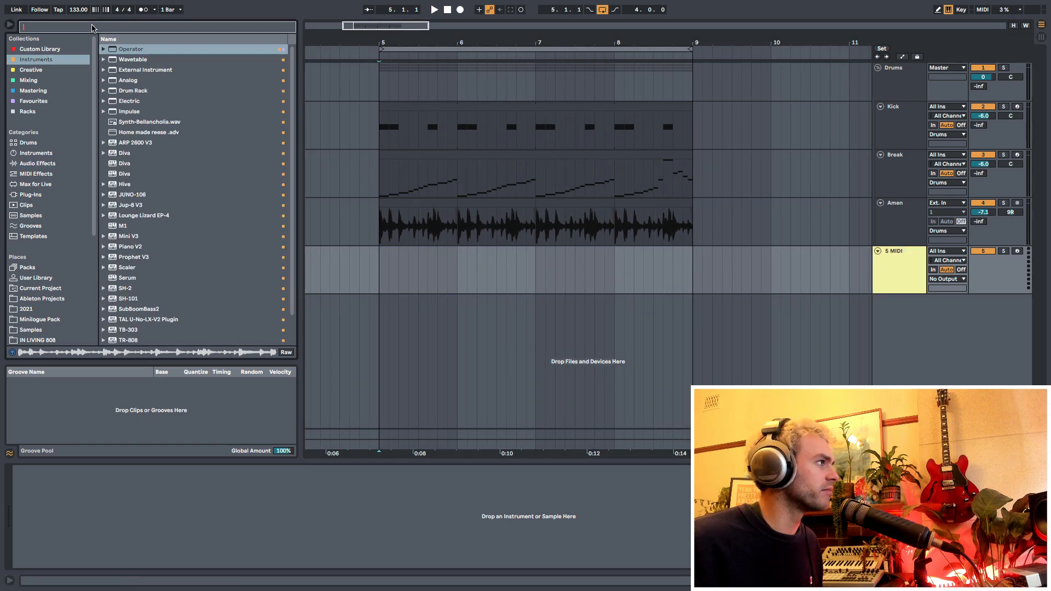
type("sh")
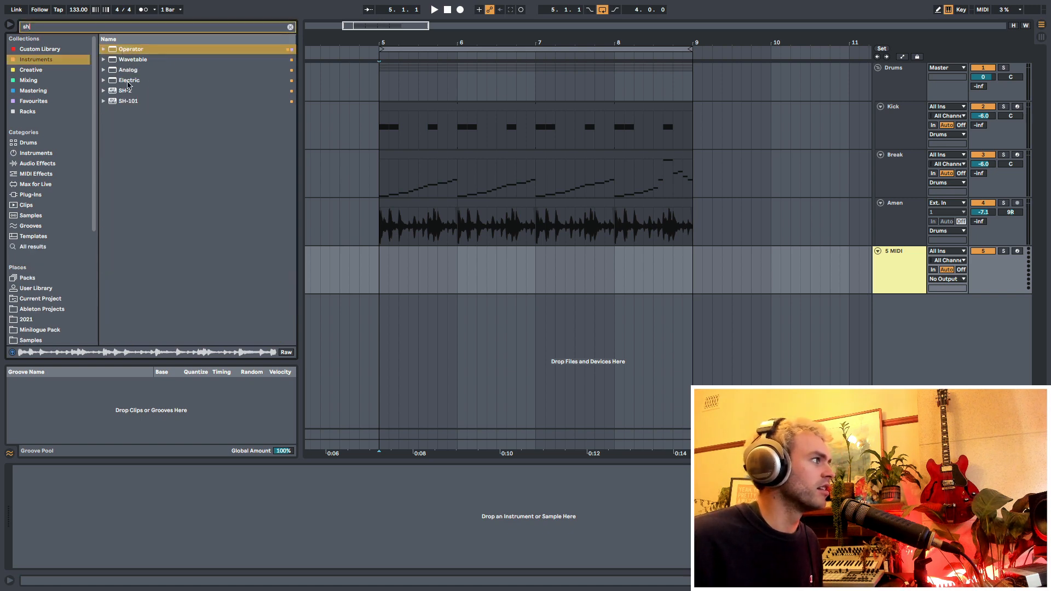
left_click(129, 102)
left_click_drag(394, 279, 395, 281)
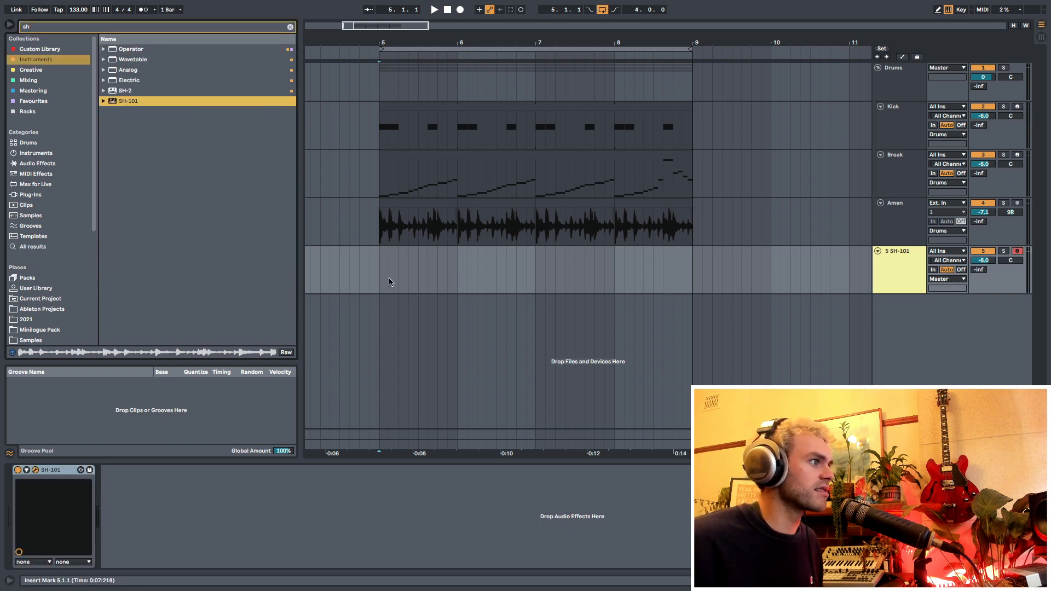
- Choose the BS SH-101 Bass 1 patch in SH-101 and move the plug-in window clear of the arrangement
left_click_drag(501, 51, 785, 100)
left_click_drag(439, 99, 478, 91)
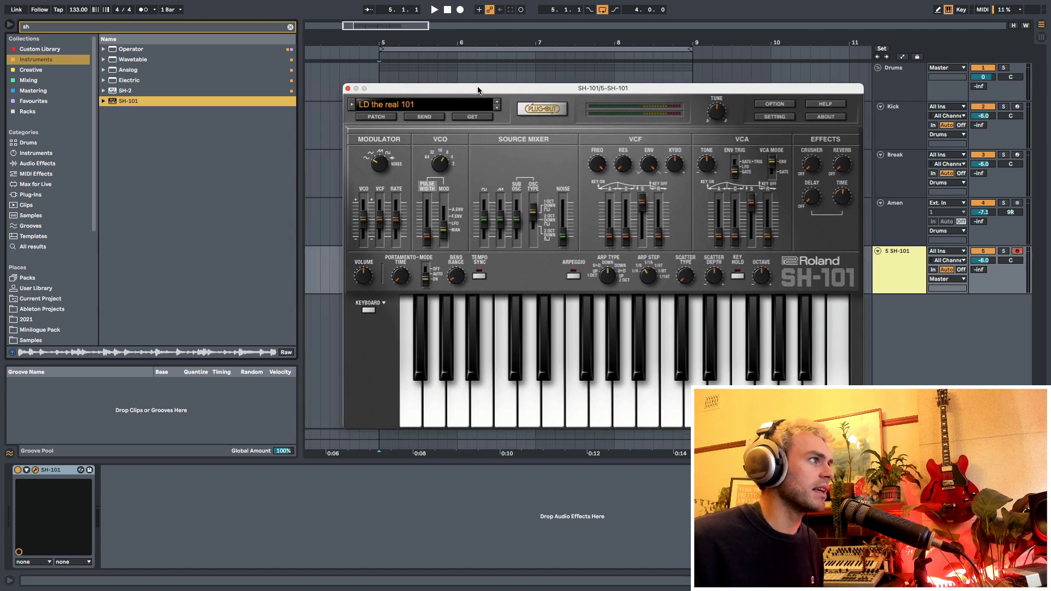
left_click_drag(385, 91, 249, 69)
left_click(360, 85)
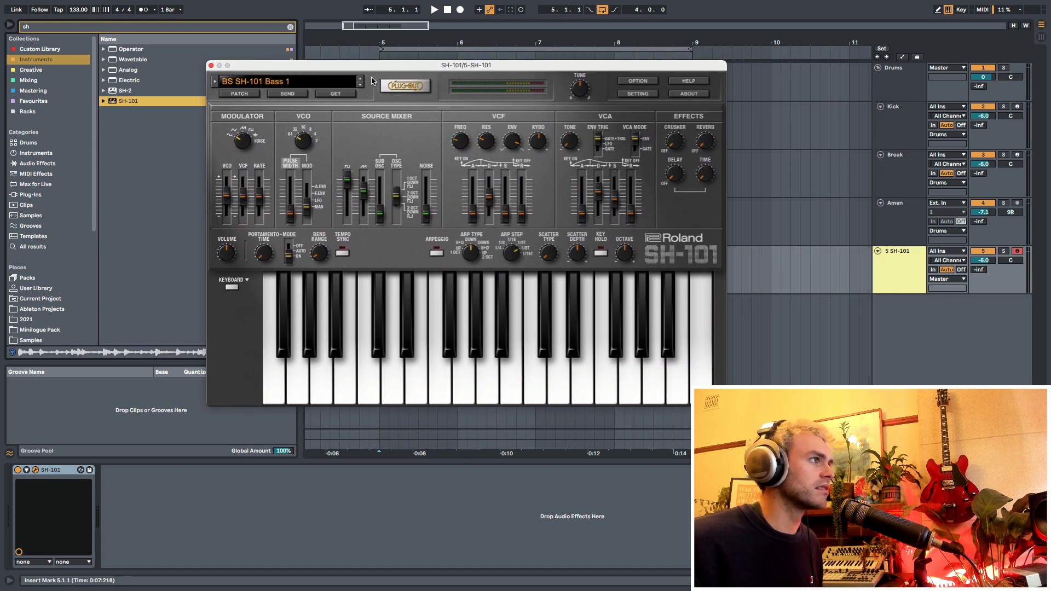
left_click_drag(384, 70, 331, 75)
left_click(685, 271)
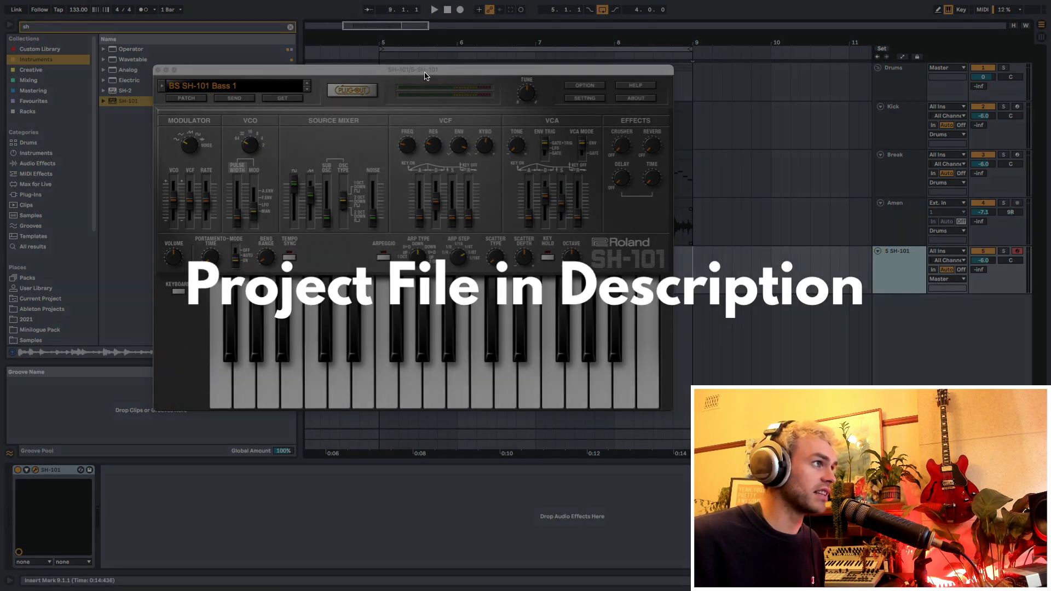
mouse_move(429, 74)
left_mouse_down()
mouse_move(432, 103)
mouse_move(428, 60)
left_mouse_up()
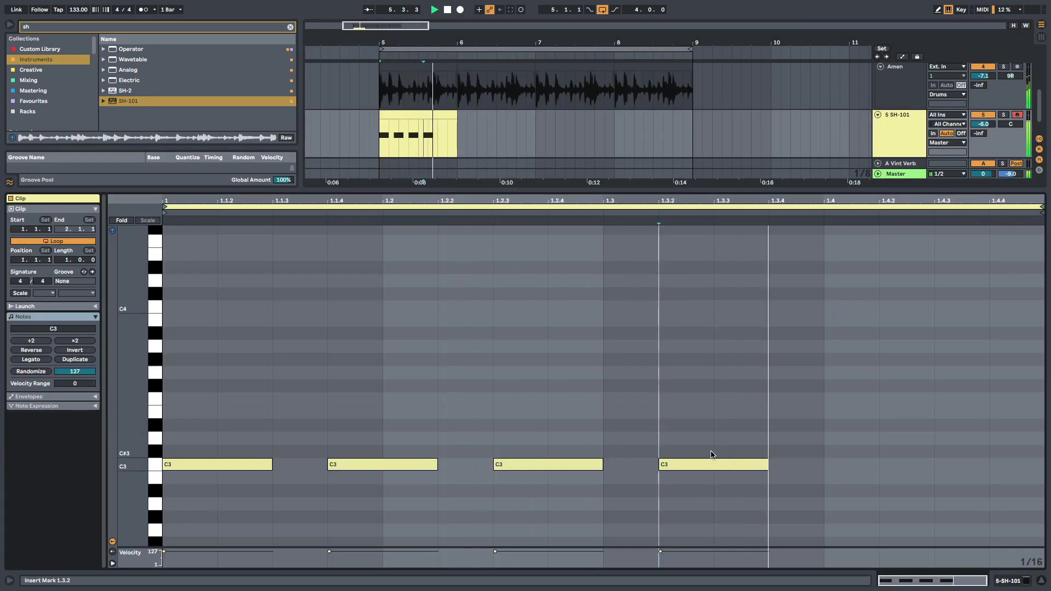
- Copy the C3 bass note to 1.3.4 and 1.4.3, and transpose all the notes down two octaves to C1
left_click_drag(706, 464, 862, 471)
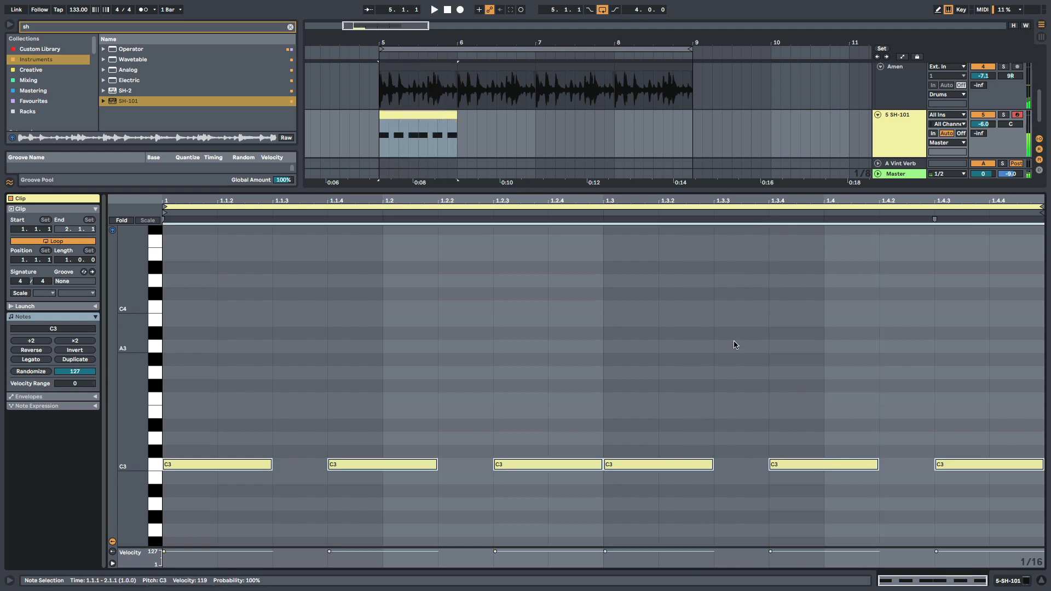
key("shift+Down")
key("shift+Down")
scroll(733, 346, "down", 5)
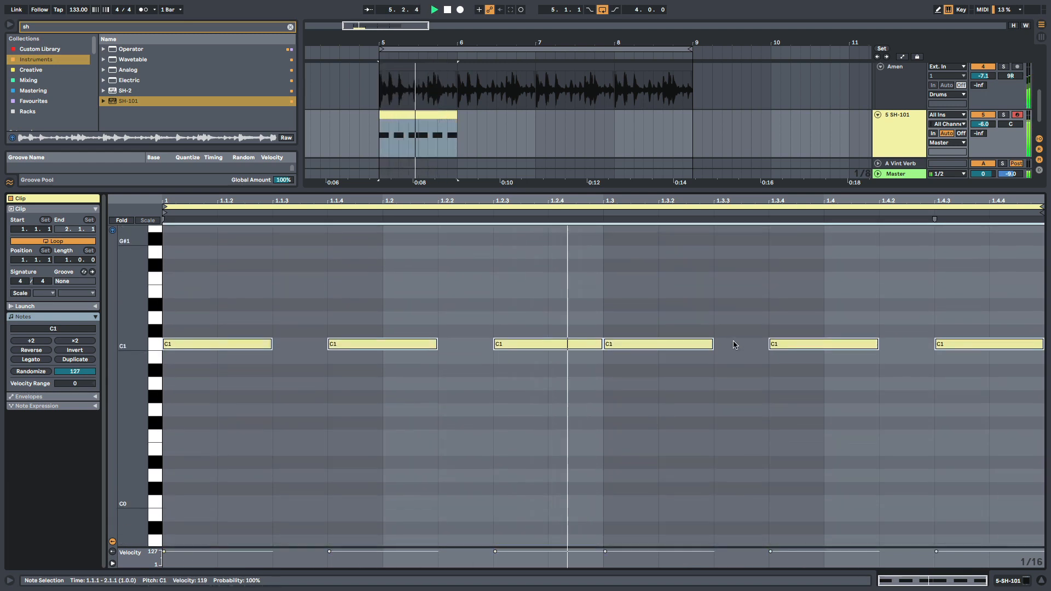
scroll(734, 347, "up", 1)
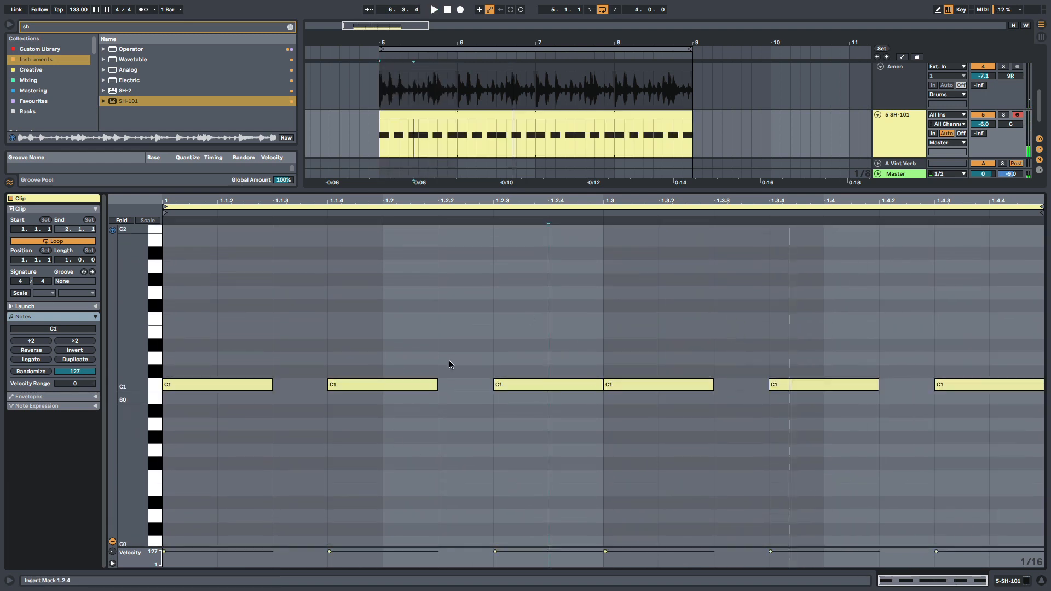
scroll(507, 339, "up", 3)
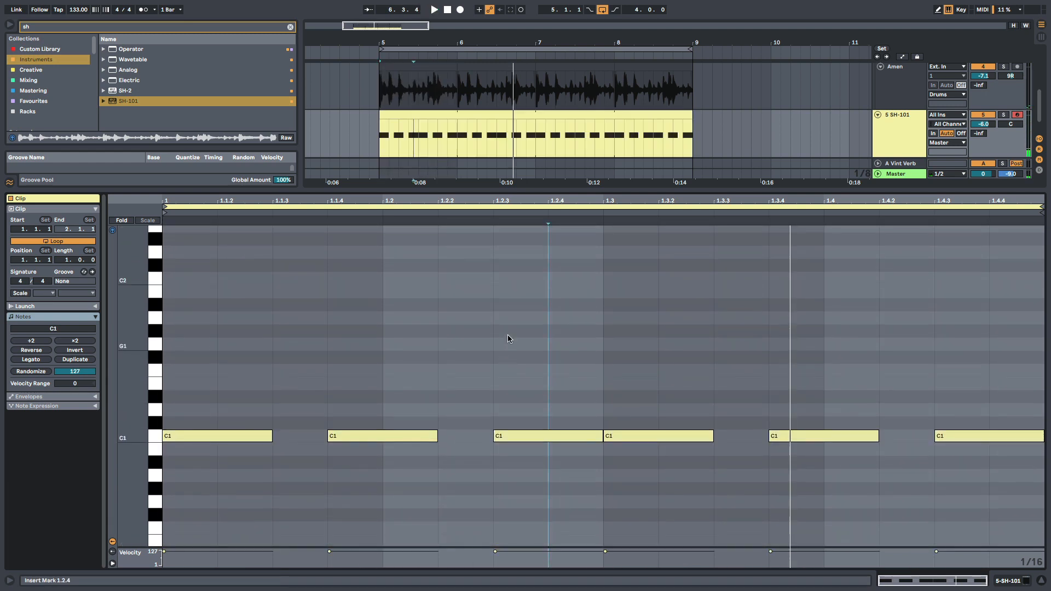
- Raise the third bass note, at 1.2.3, to G1 and the fourth, at 1.3, to D#1
left_click(541, 435)
key("space")
left_click_drag(544, 436, 550, 350)
left_click_drag(638, 431, 651, 400)
left_click(654, 412)
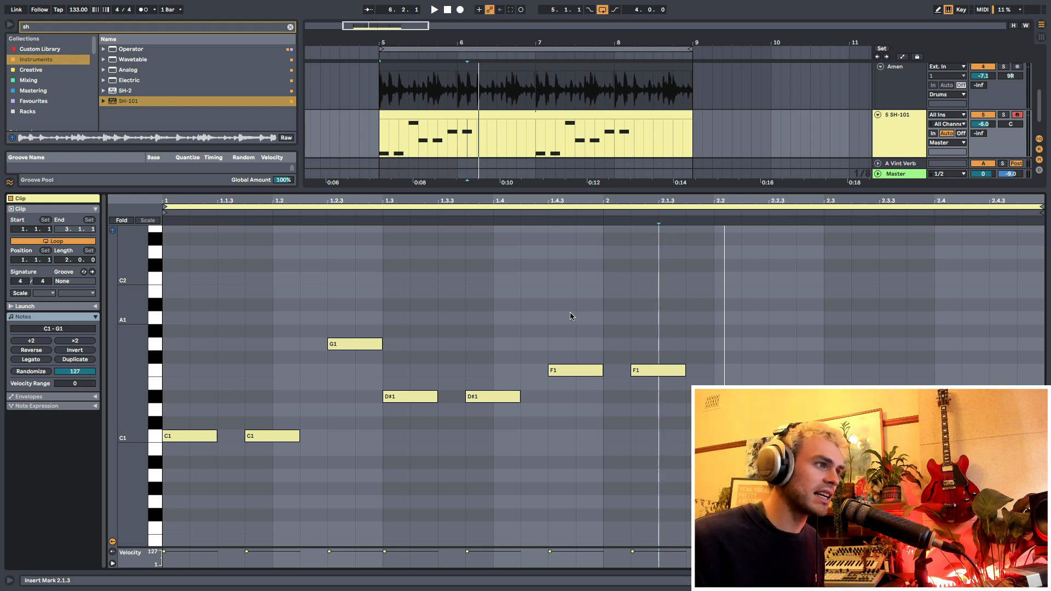
- Raise the two F1 notes at the end of the bass phrase by one semitone to F#1
left_click_drag(564, 315, 677, 375)
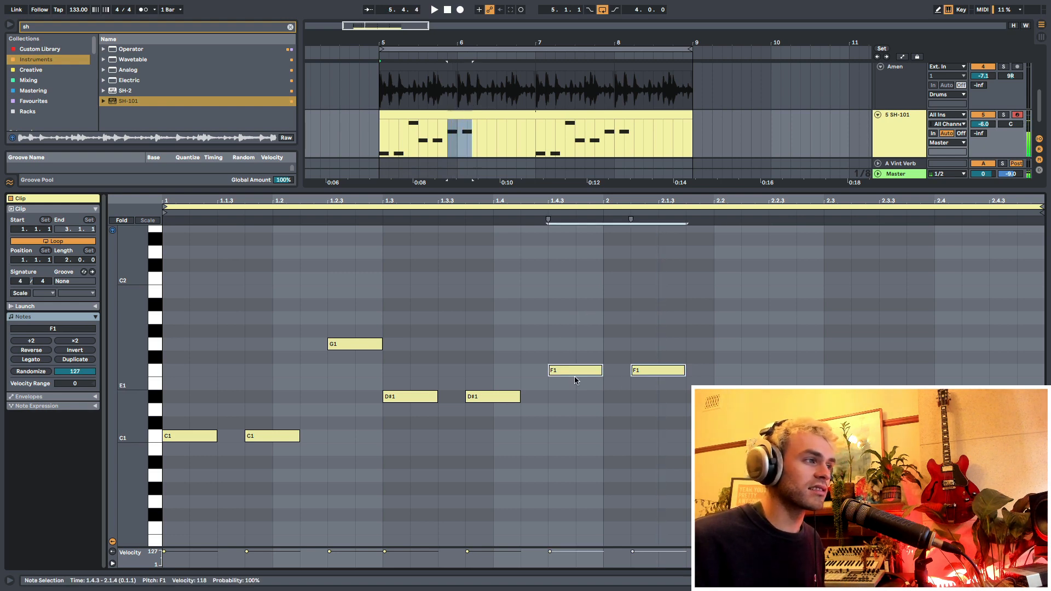
left_click(574, 338)
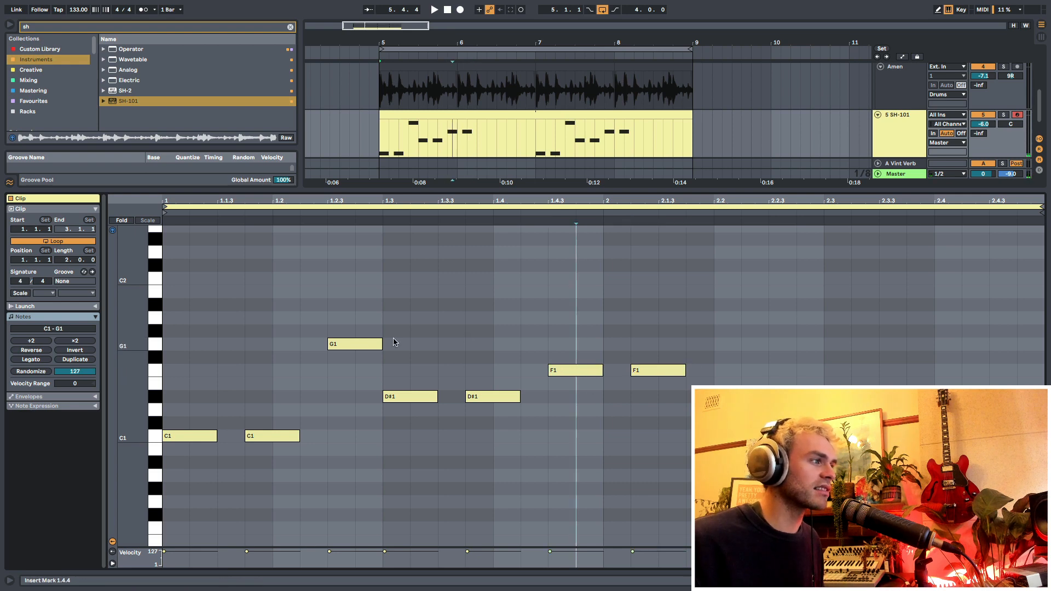
key("space")
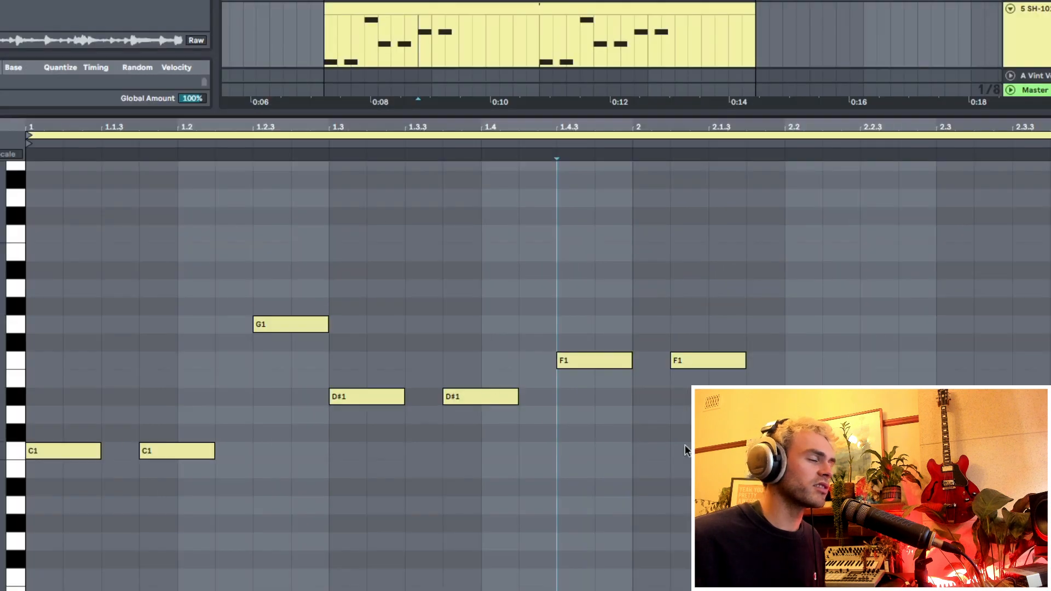
left_click_drag(521, 320, 696, 380)
key("Up")
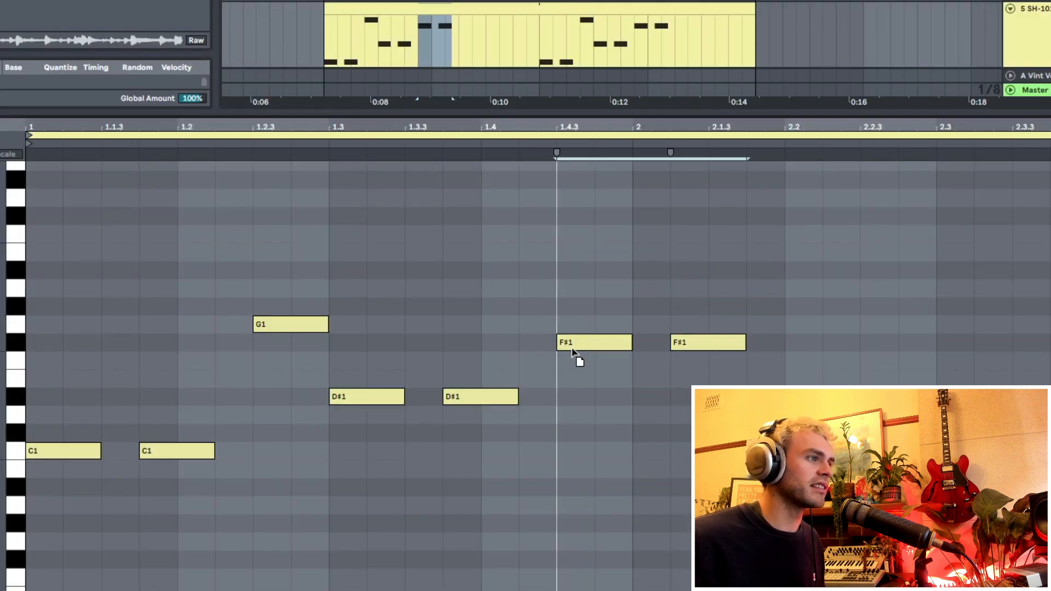
left_click(548, 304)
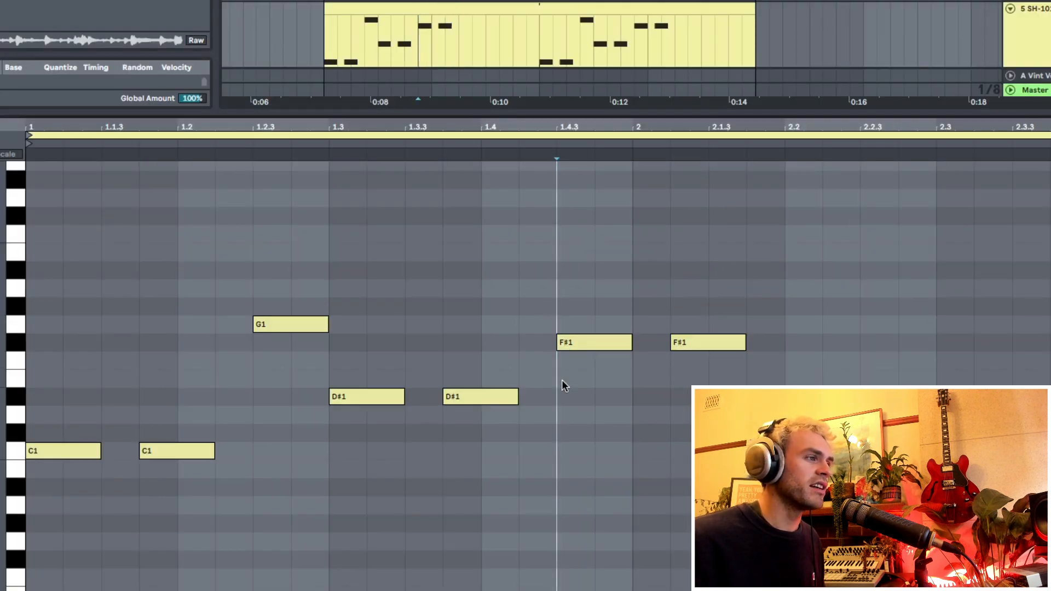
- Mark the time range between the starts of the two F#1 notes and play back the bass line
left_click_drag(562, 379, 675, 373)
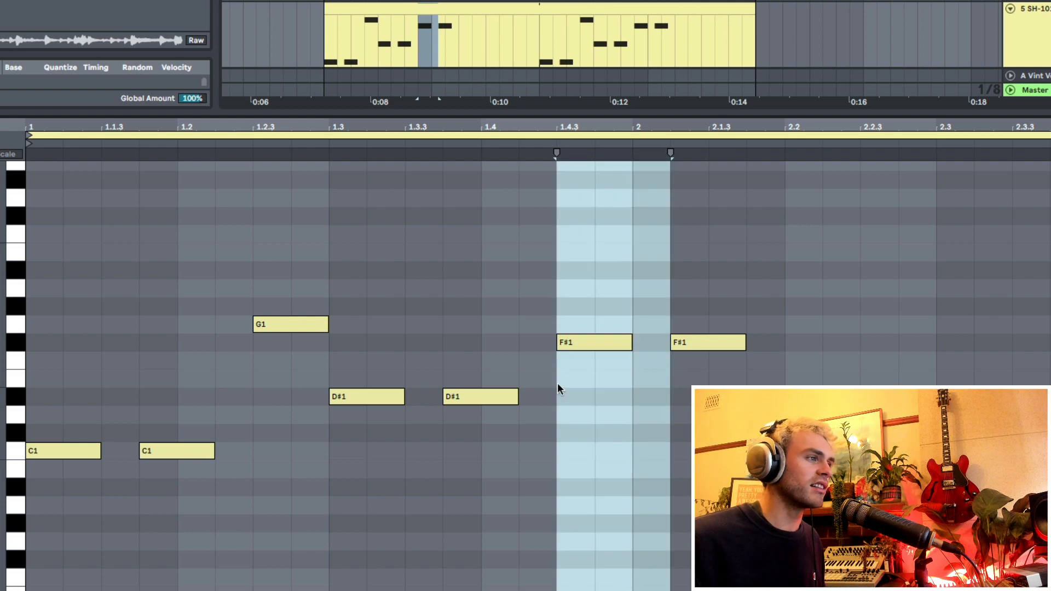
mouse_move(558, 385)
left_mouse_down()
mouse_move(692, 384)
mouse_move(672, 385)
left_mouse_up()
left_click(634, 474)
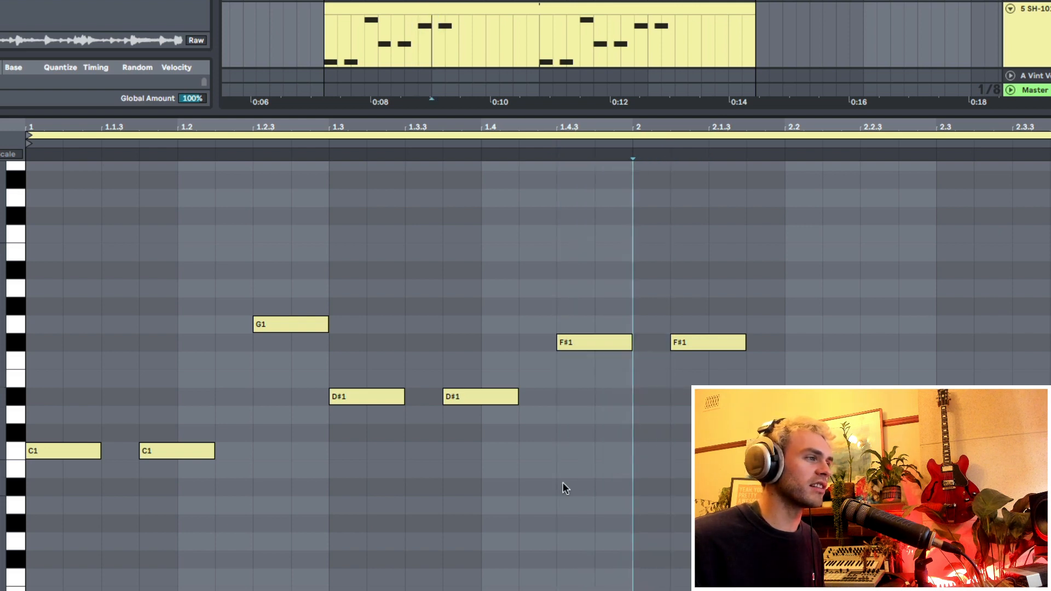
left_click(563, 481)
key("space")
left_click(710, 475)
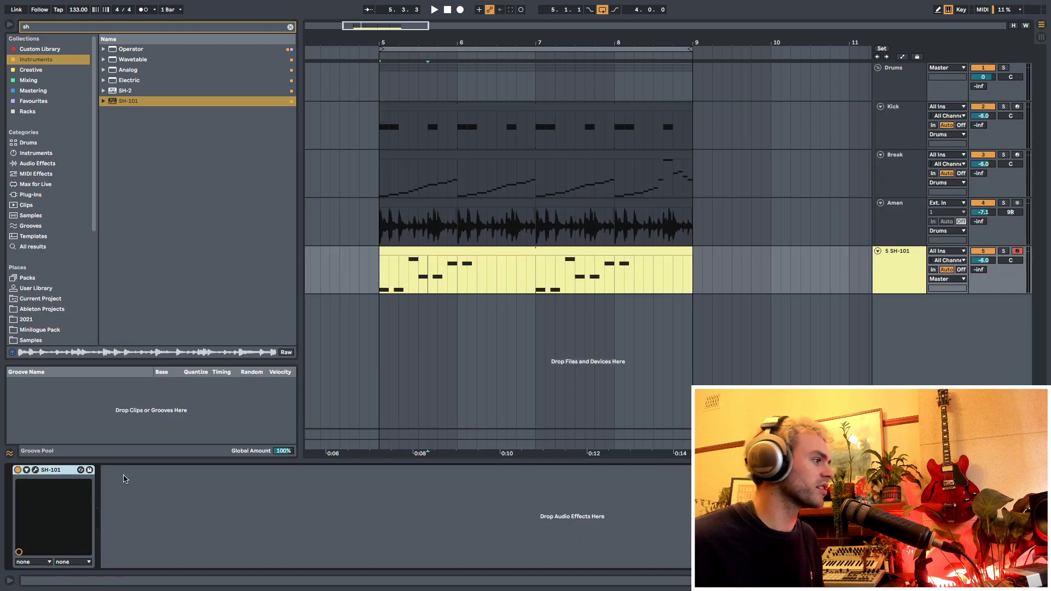
- Open the SH-101 plug-in window, set the VCF frequency to 15 and adjust the neighbouring filter knobs
left_click(35, 470)
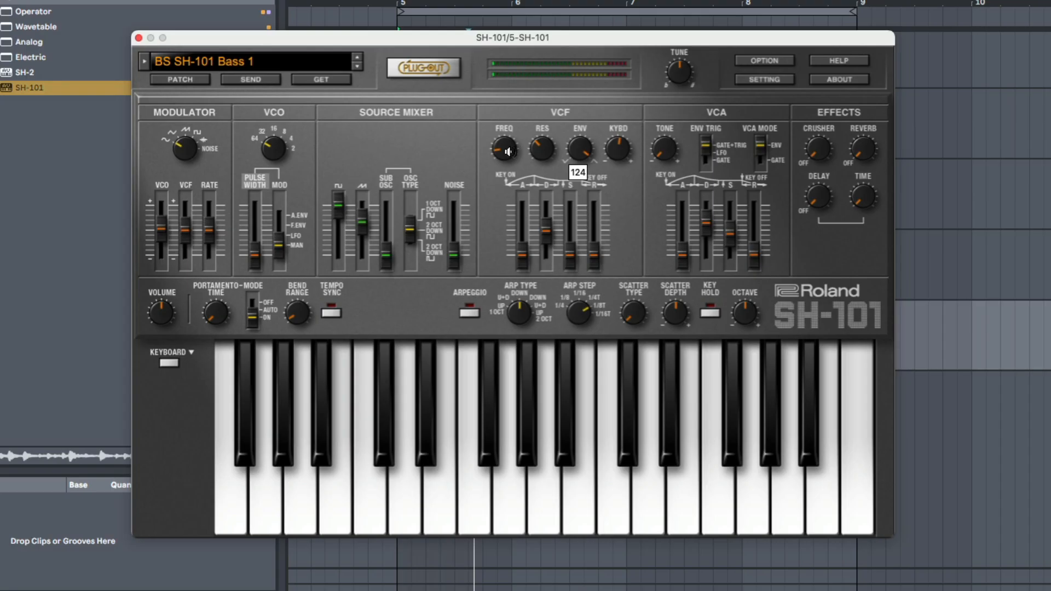
left_click_drag(403, 135, 402, 140)
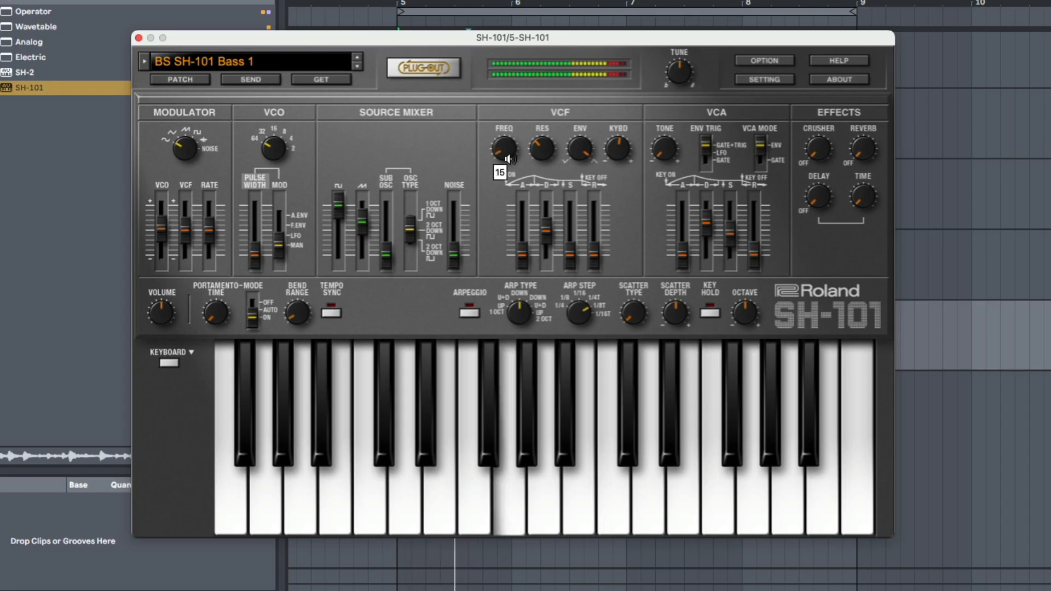
left_click_drag(544, 153, 573, 146)
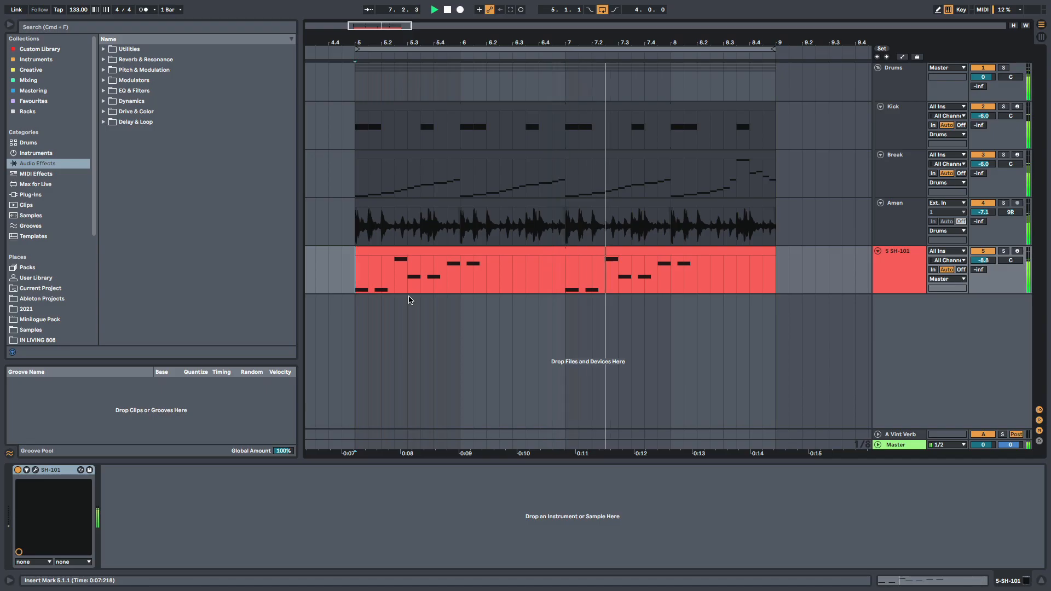
- Play back the bass line with the drums and mark the gap after its first phrase in bar 6
key("space")
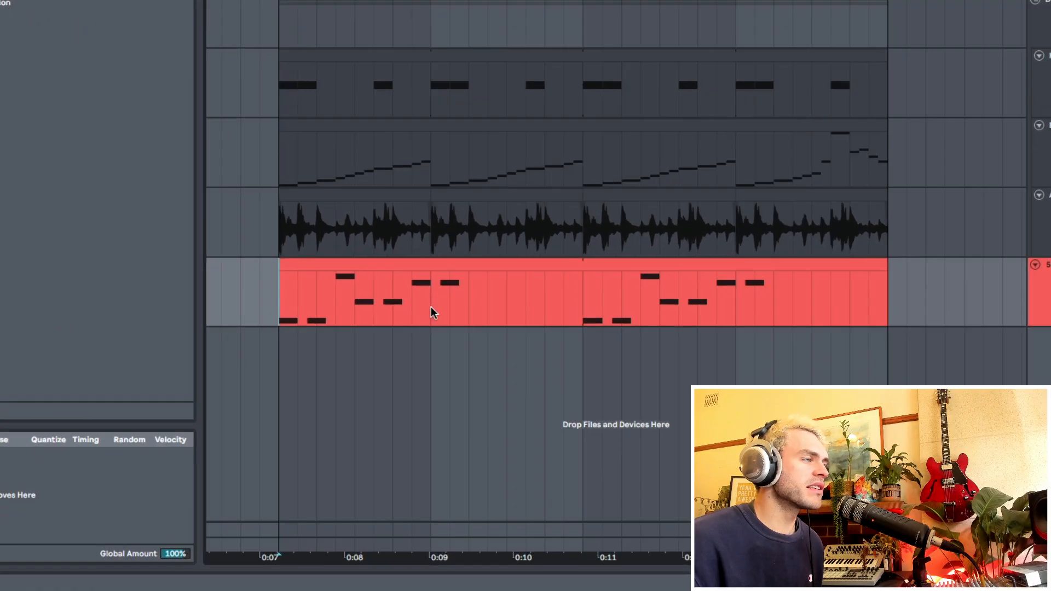
left_click_drag(462, 282, 566, 276)
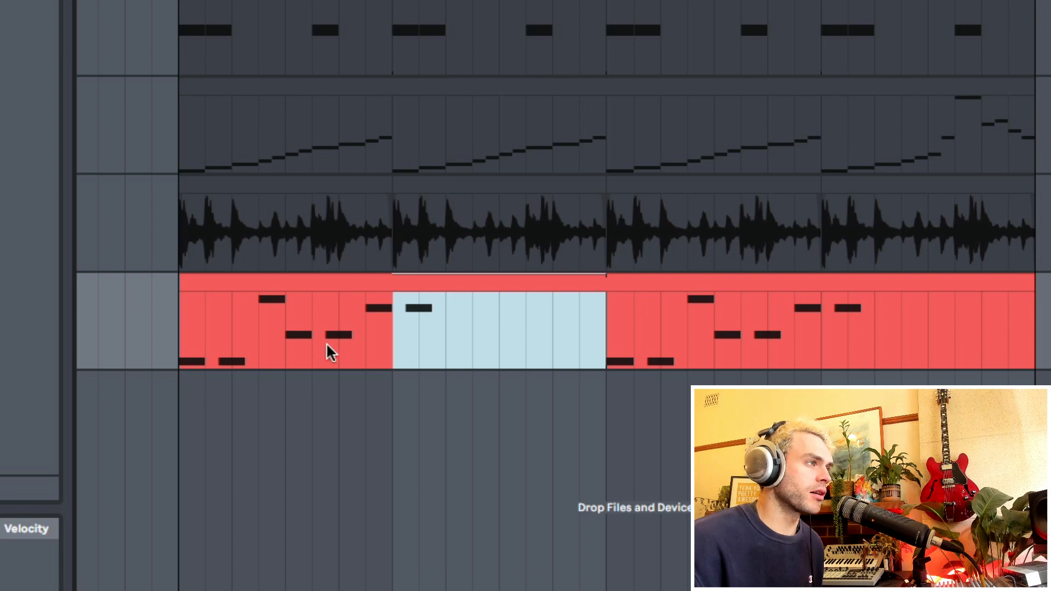
left_click(312, 345)
key("space")
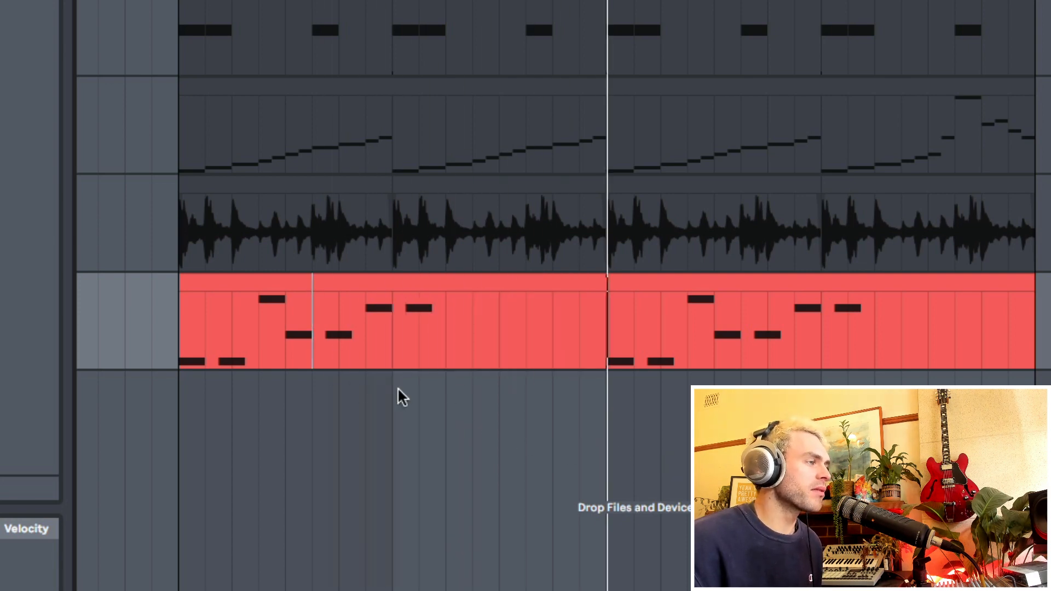
key("space")
left_click(180, 354)
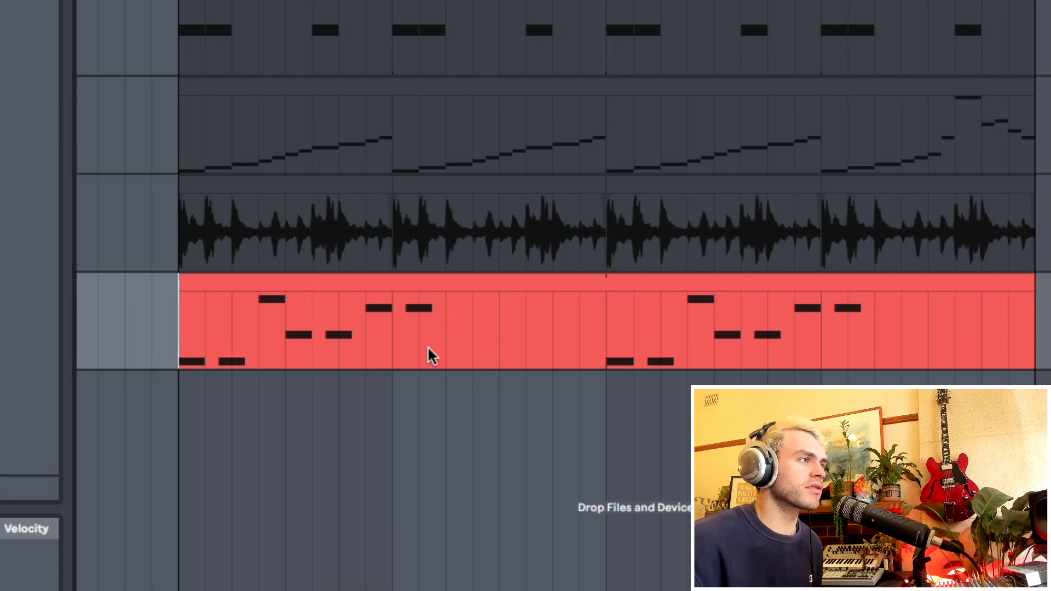
left_click_drag(428, 347, 601, 341)
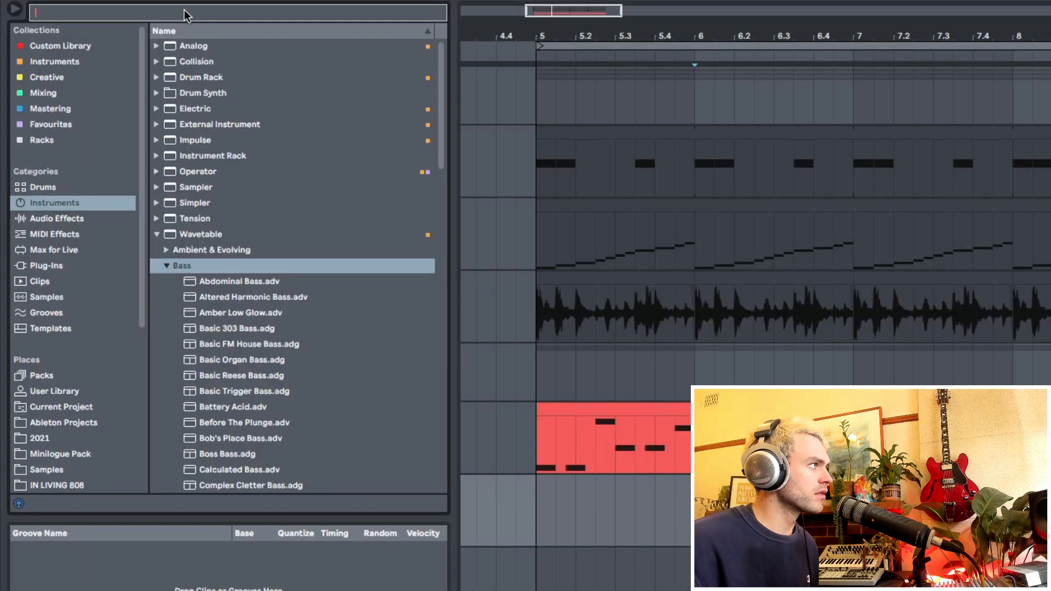
- Search the instruments for "sub", compare the Wavetable bass presets and load Sub Stomach onto a new track below the SH-101
left_click(185, 13)
type("sub")
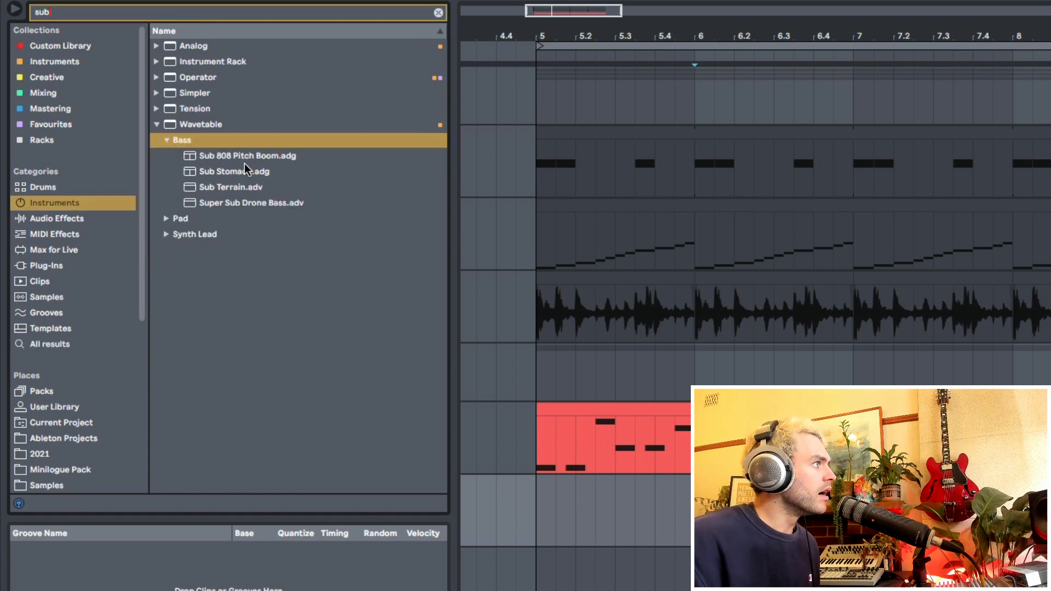
left_click(245, 160)
left_click(250, 172)
left_click(253, 187)
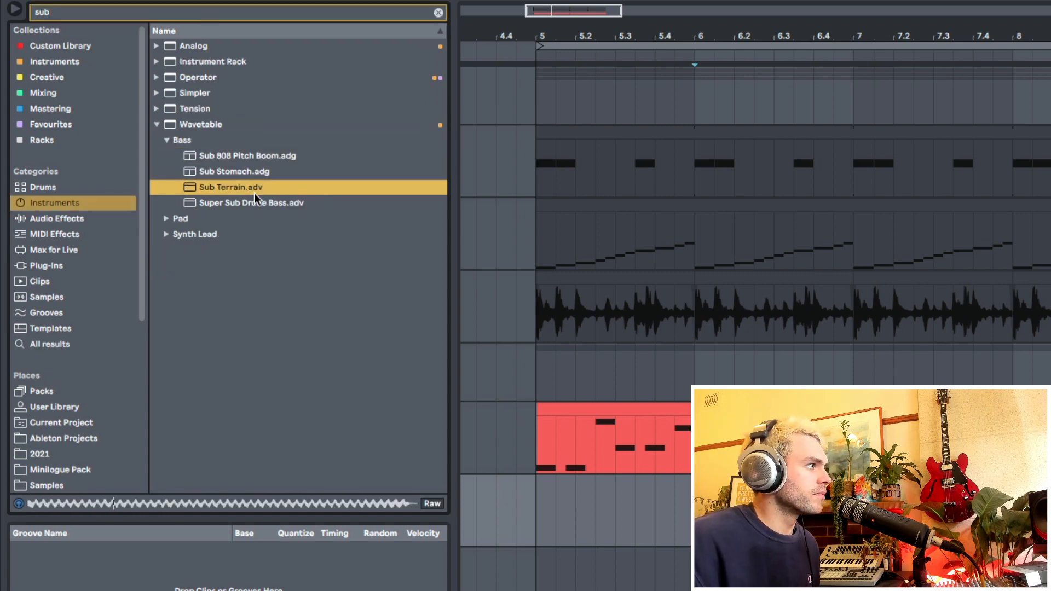
left_click(255, 197)
left_click(254, 172)
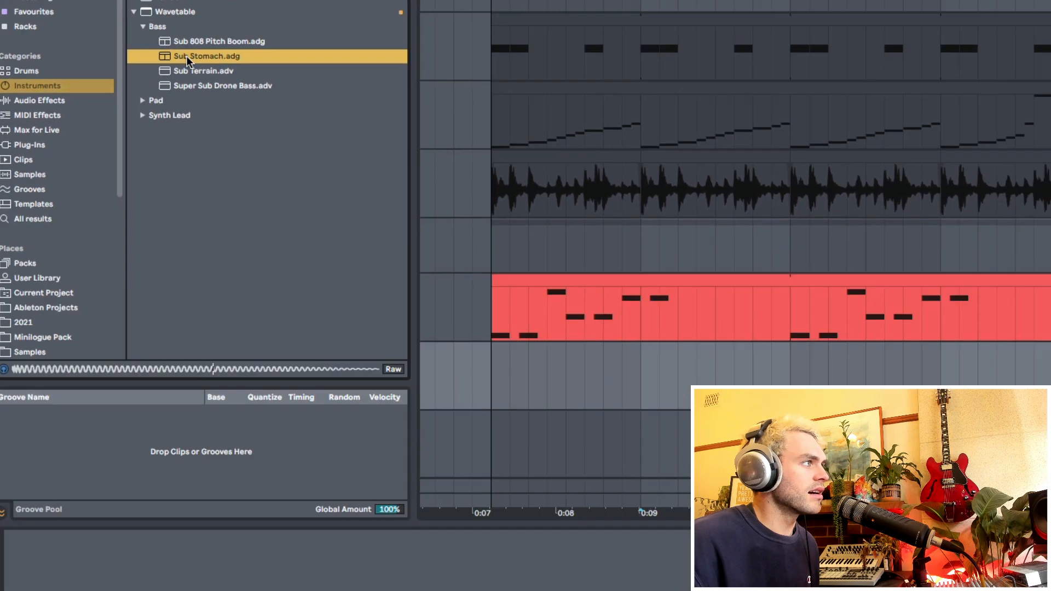
left_click_drag(214, 173, 509, 550)
- Create an empty one-bar MIDI clip in bar 6 on the Sub Stomach track
left_click_drag(432, 312, 589, 279)
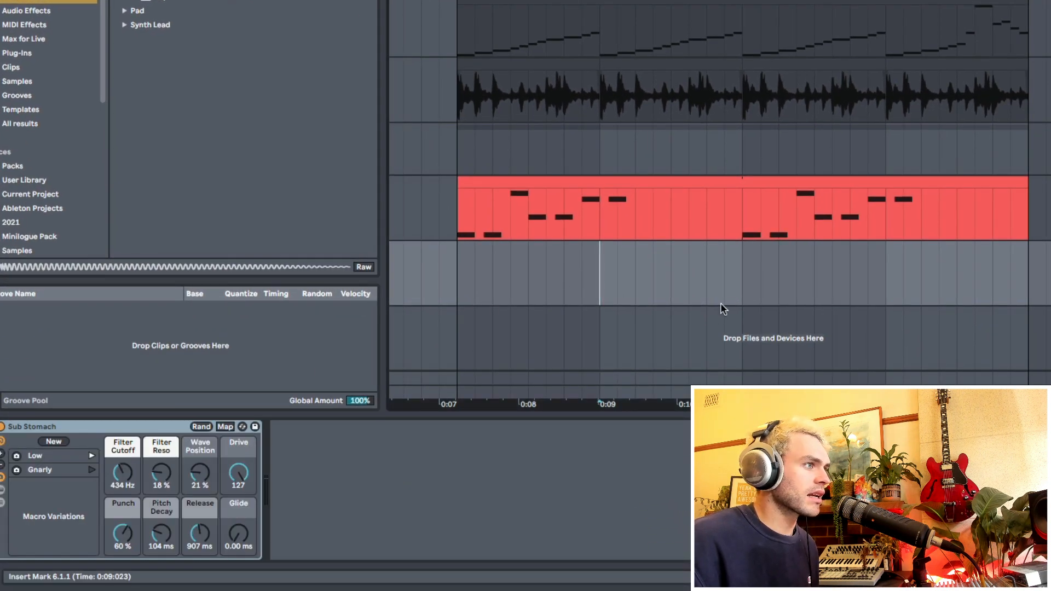
left_click(736, 289, "shift")
key("super+shift+m")
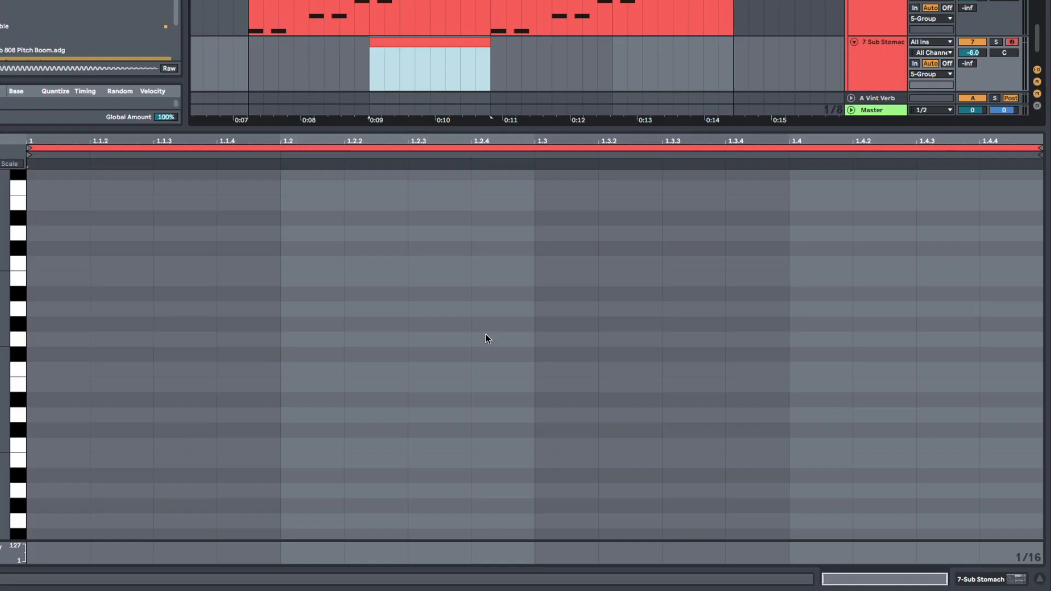
- Add a one-beat C3 note to the sub clip, starting at 1.2.3, and play it back
left_click_drag(408, 465, 631, 475)
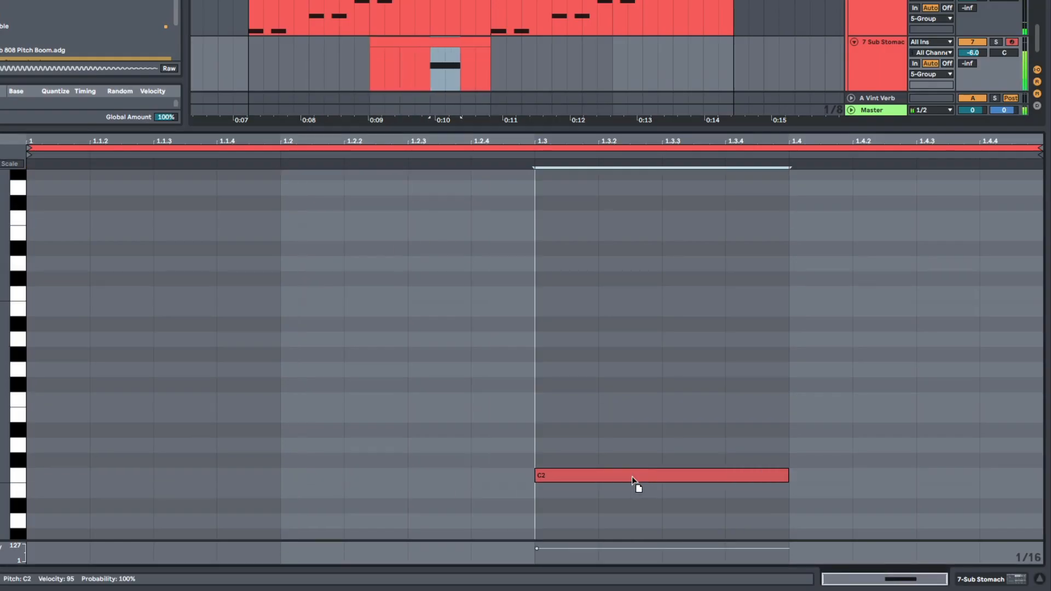
key("shift+Up")
key("space")
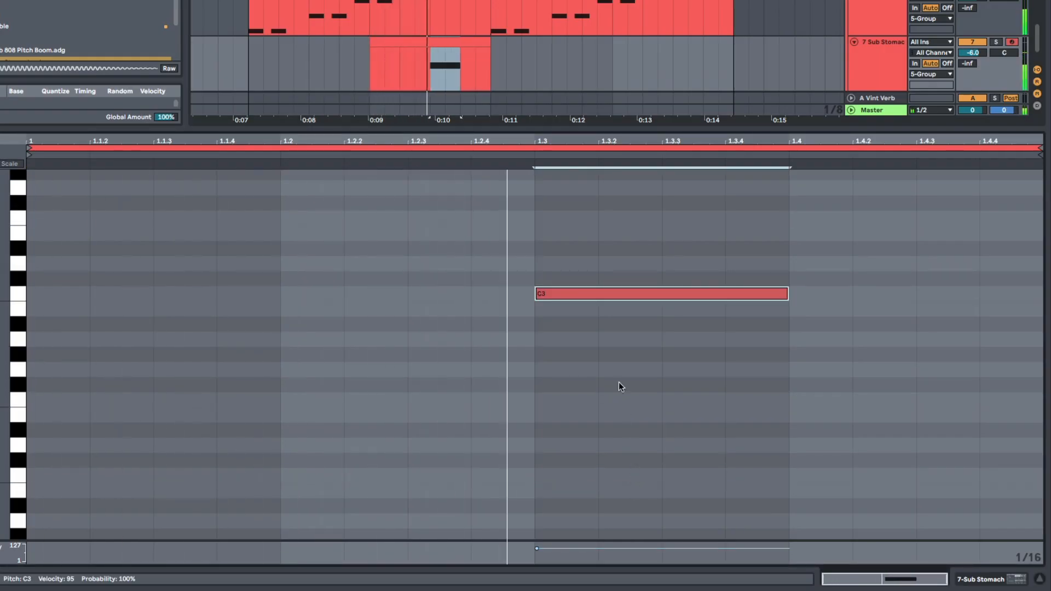
key("Left")
key("Left")
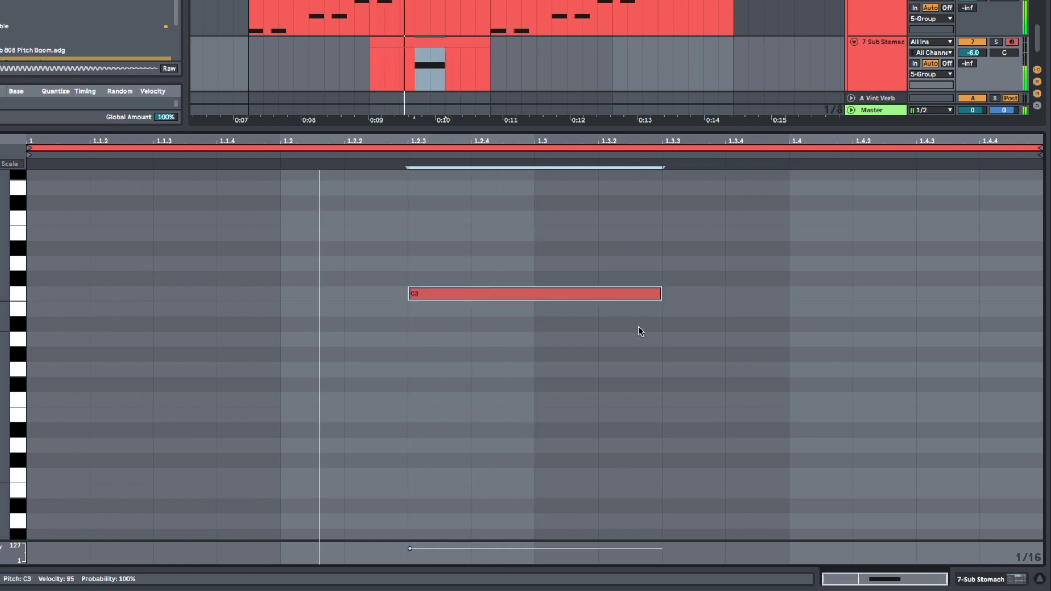
- Copy the C3 note to 1.4 and place a C2 note at 1.3.3, shortened so it ends just past 1.4
left_click_drag(536, 295, 903, 296)
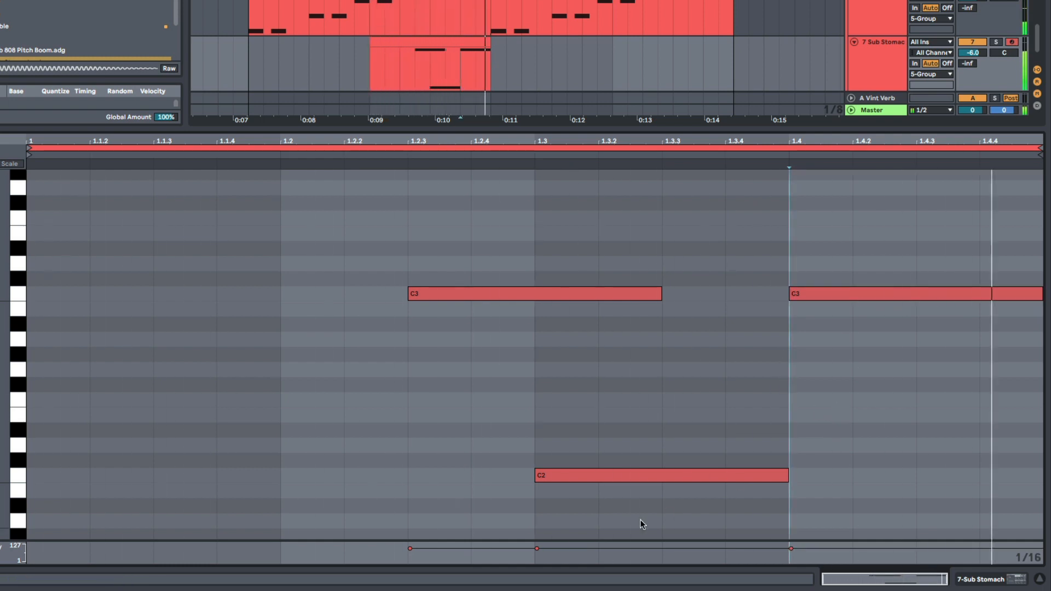
left_click(644, 478)
left_click_drag(644, 477, 753, 485)
left_click(780, 447)
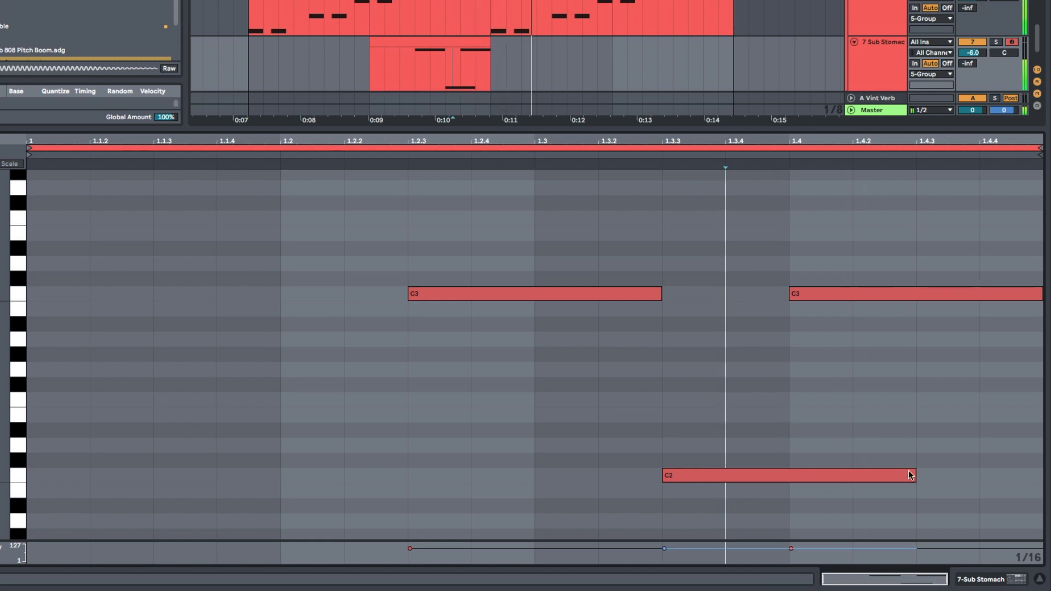
left_click_drag(912, 476, 804, 480)
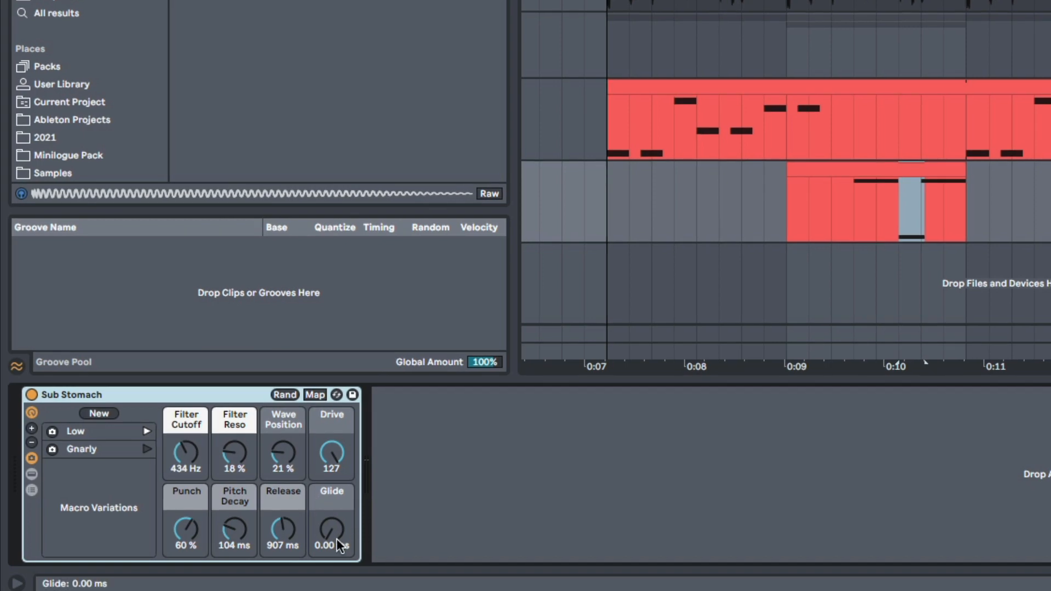
- Set Sub Stomach's Filter Cutoff to 1.09 kHz, Filter Reso to 47 %, Wave Position to 33 %, Glide to 100 ms and Release to 170 ms
left_click_drag(335, 537, 335, 533)
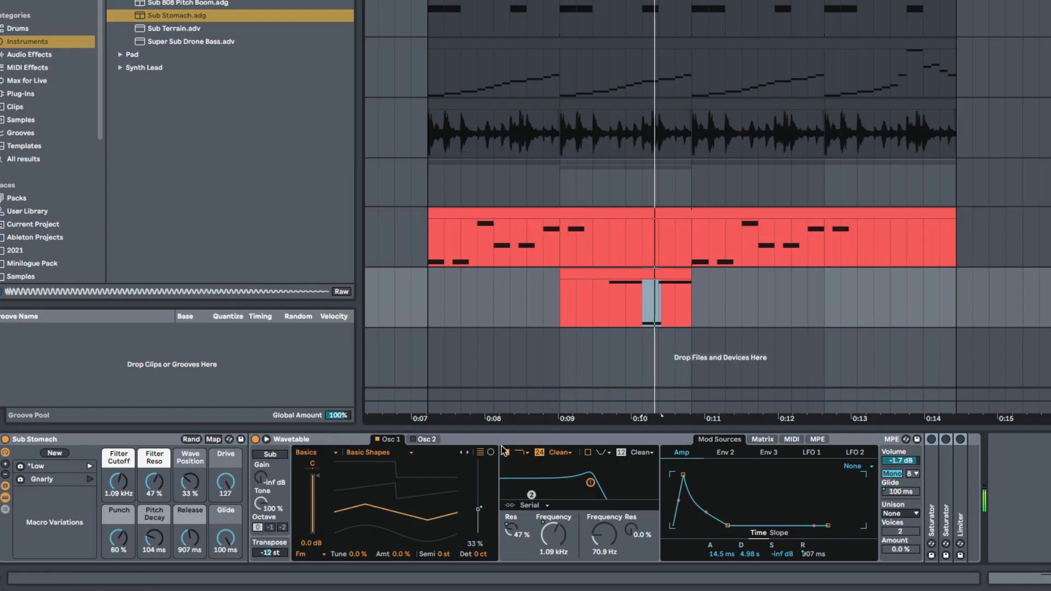
left_click_drag(189, 538, 190, 541)
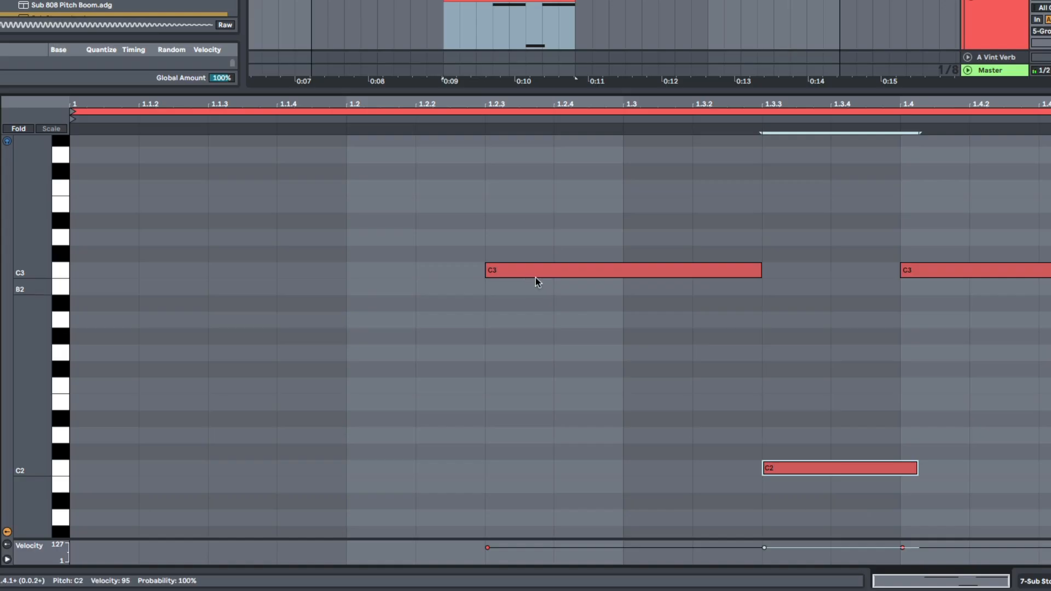
- Add a one-beat C2 note at 1.2, lower its velocity to 1 and play back the glide into C3
mouse_move(368, 468)
left_mouse_down()
mouse_move(639, 468)
mouse_move(594, 484)
left_mouse_up()
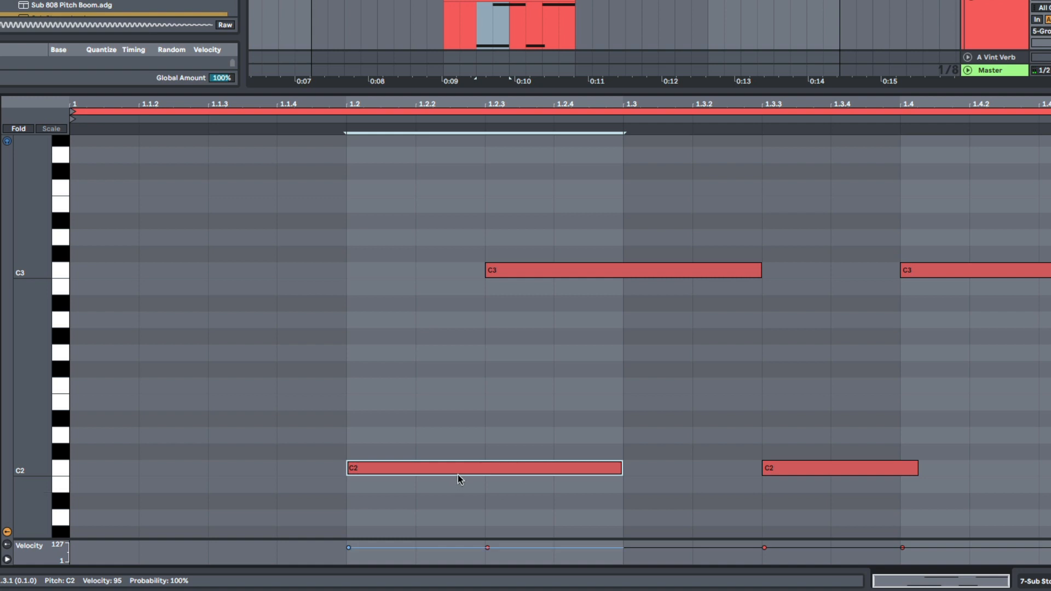
left_click_drag(460, 470, 460, 526)
left_click(472, 428)
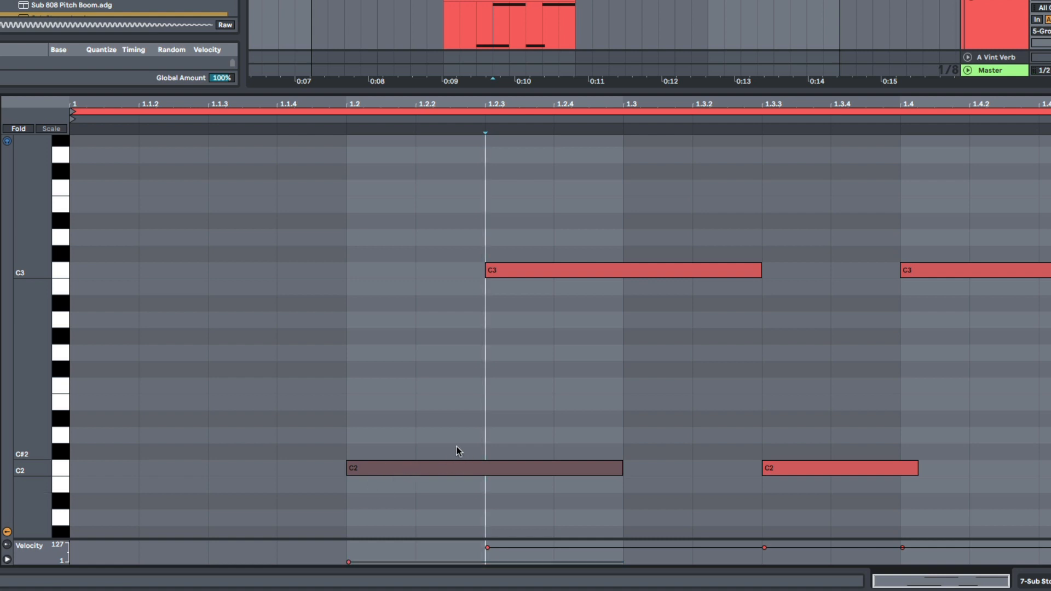
left_click(644, 400)
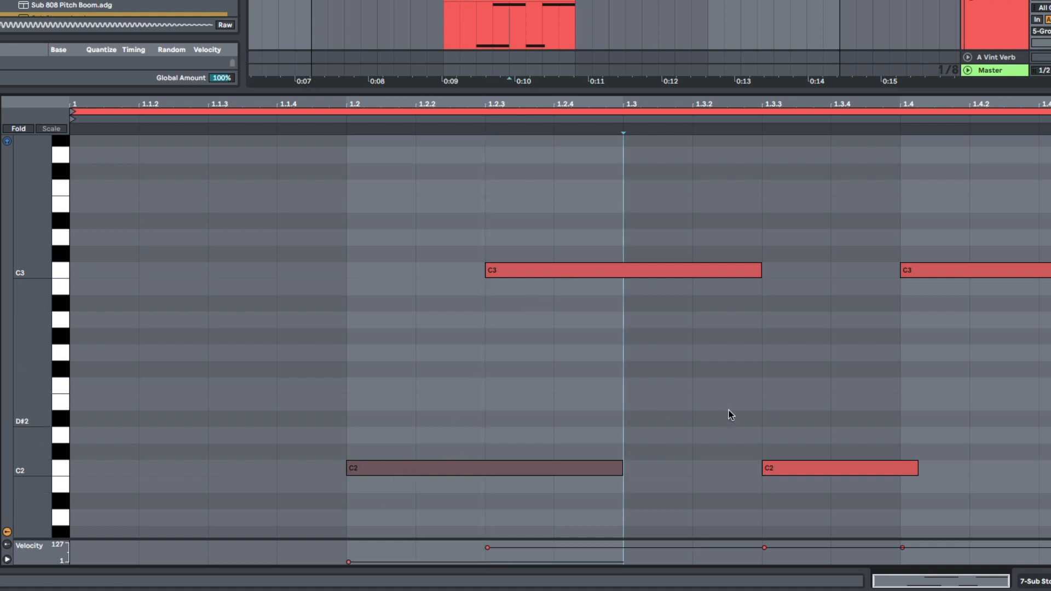
key("space")
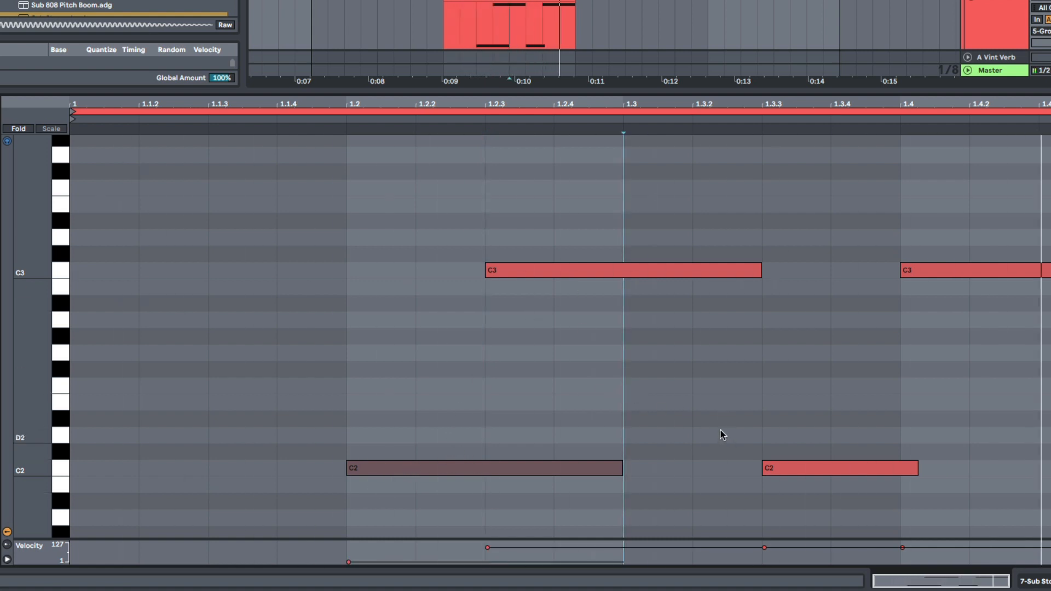
- Copy the sub clip to bar 8 and add a G2 note at 1.4.3 in the copy, raising its velocity
key("shift+Tab")
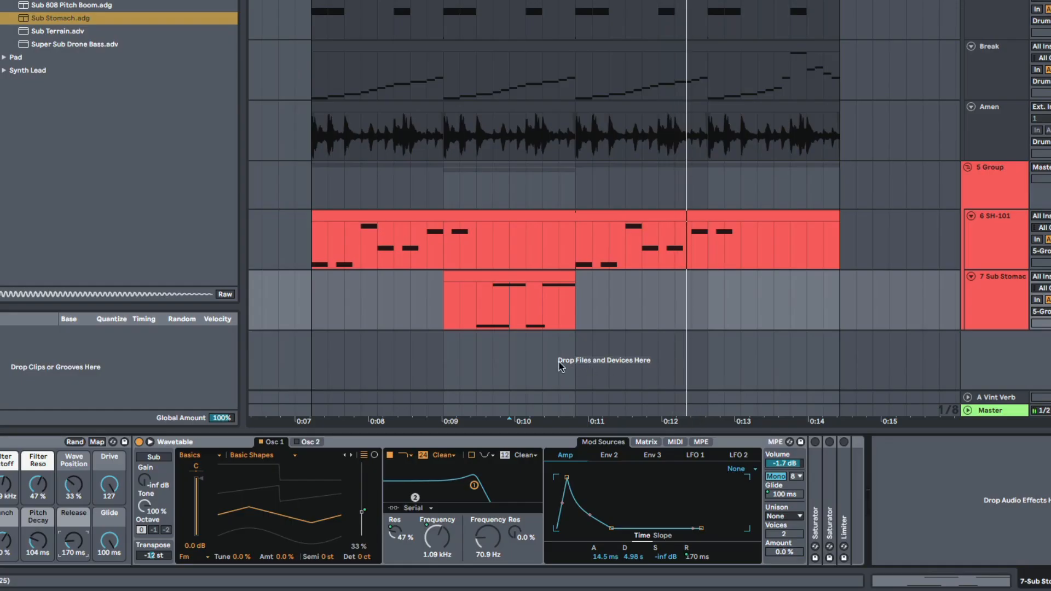
left_click_drag(510, 275, 766, 286)
double_click(765, 274)
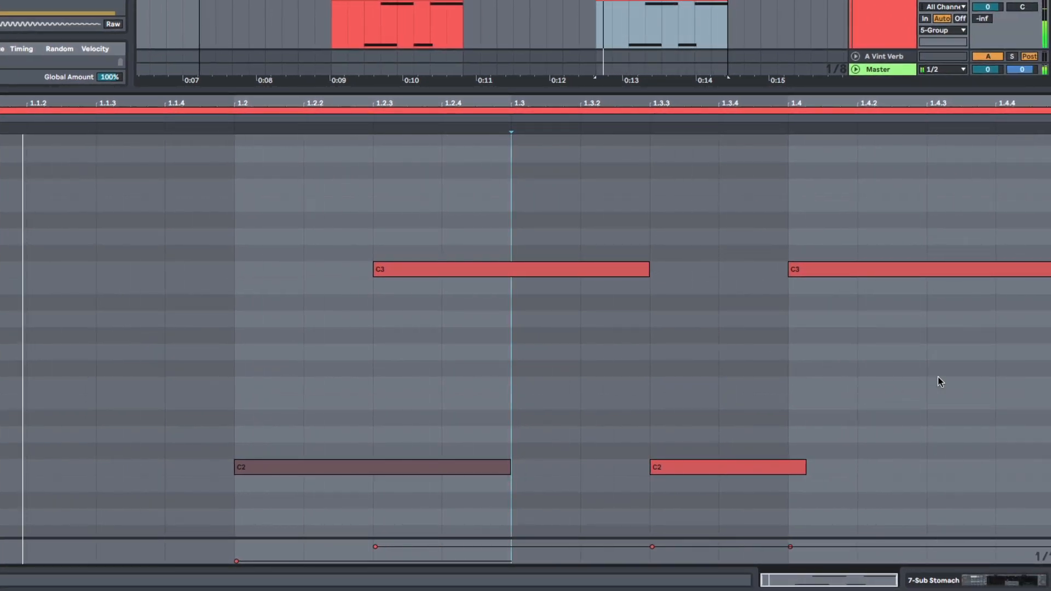
double_click(950, 352)
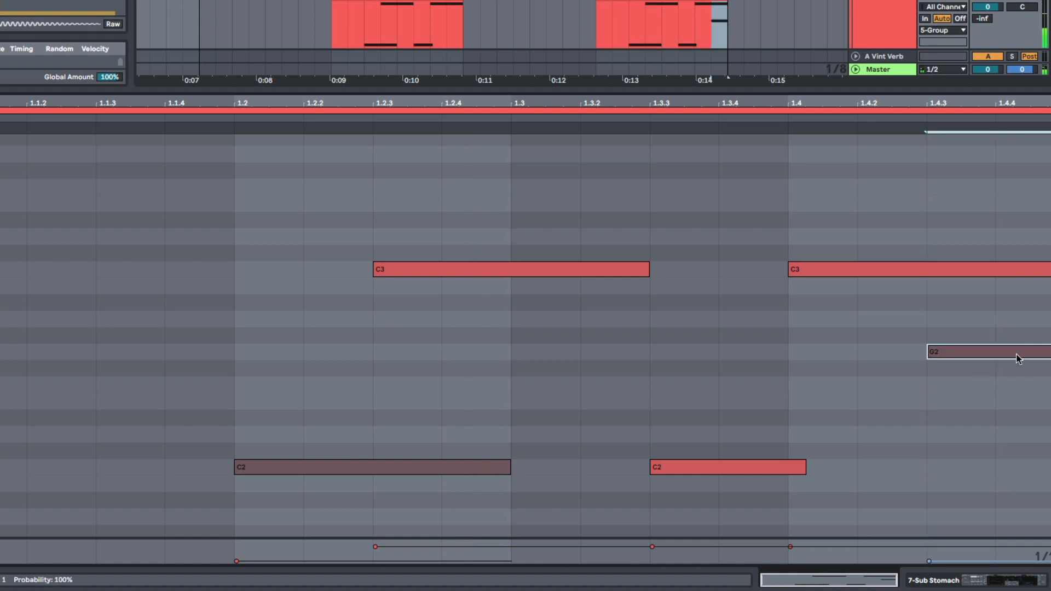
left_click_drag(1006, 352, 1006, 288)
left_click(933, 438)
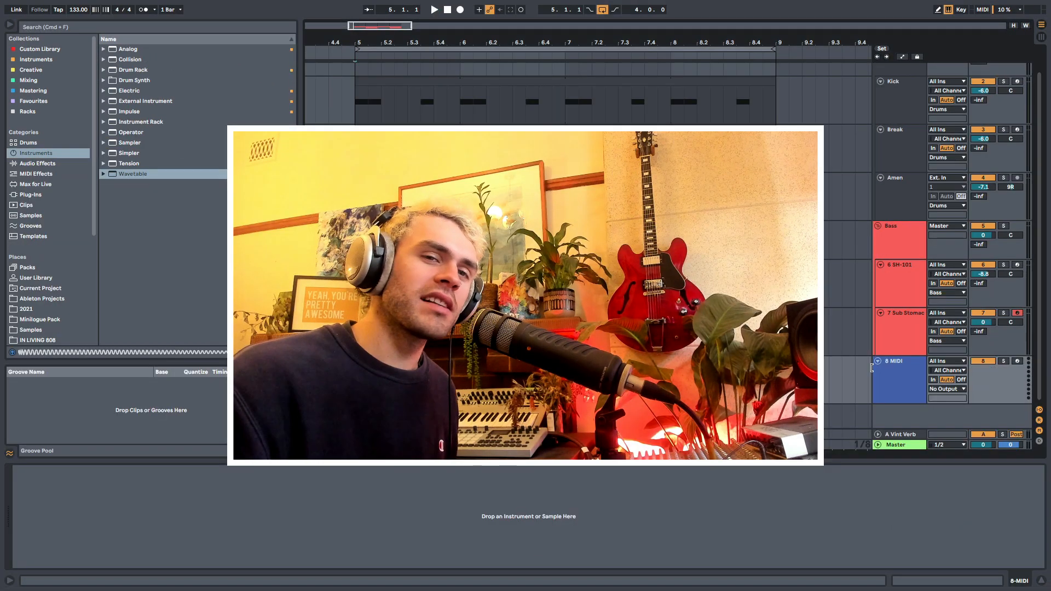
- Move the Sub Stomach track above SH-101 in the Bass group and copy the SH-101 clip onto the 8 MIDI track
left_click_drag(900, 331, 900, 262)
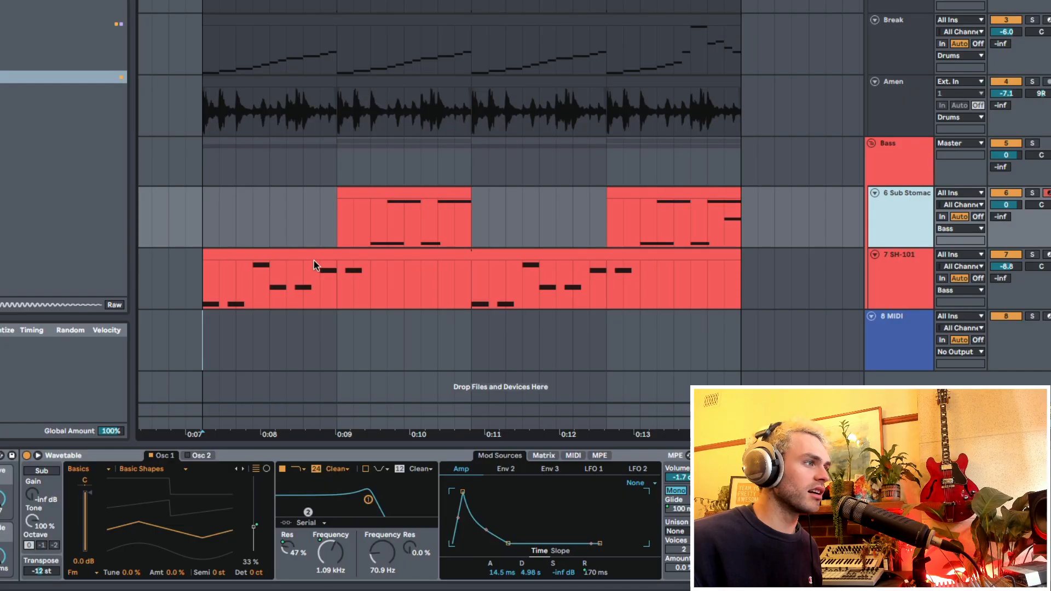
left_click_drag(313, 260, 364, 329)
left_click(926, 335)
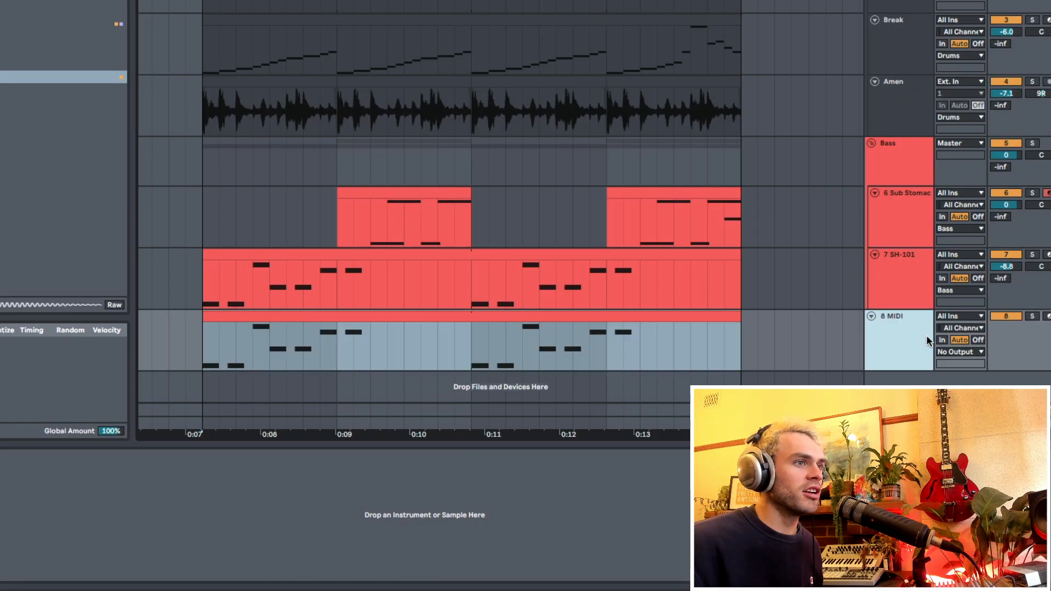
- Solo the 8 MIDI track that holds the copied bass line
left_click(203, 340)
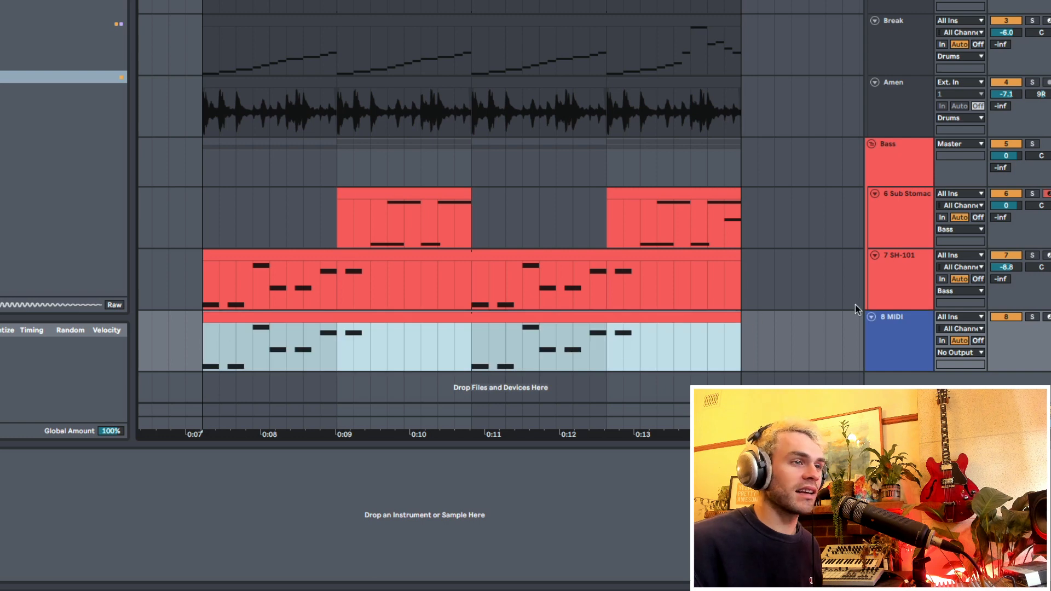
left_click(1031, 317)
left_click(871, 348)
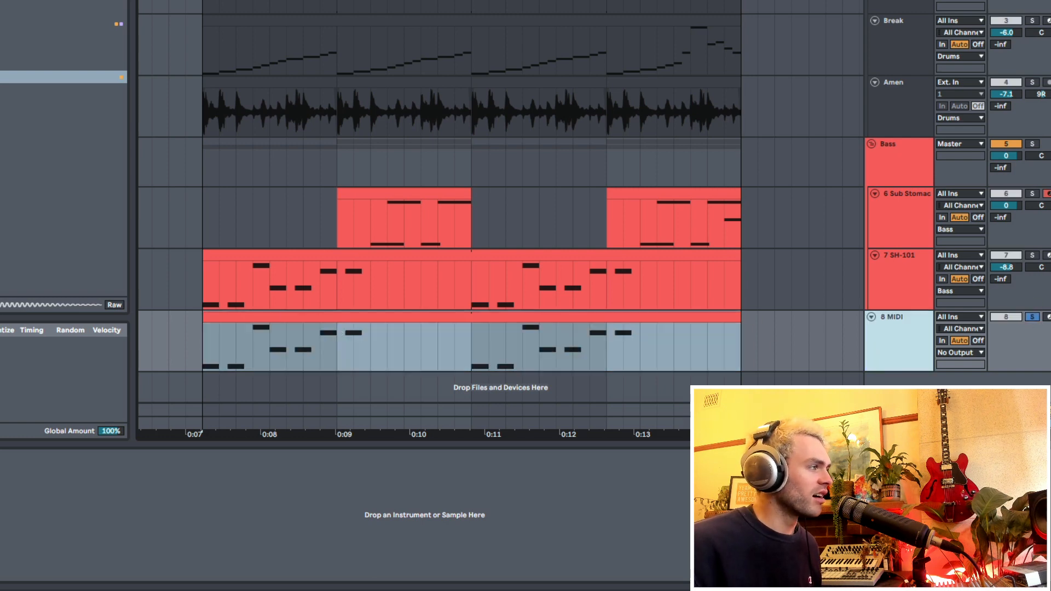
- Filter the M1's combi presets by piano, load M1HouseSplit and audition it on the keyboard
left_click(471, 318)
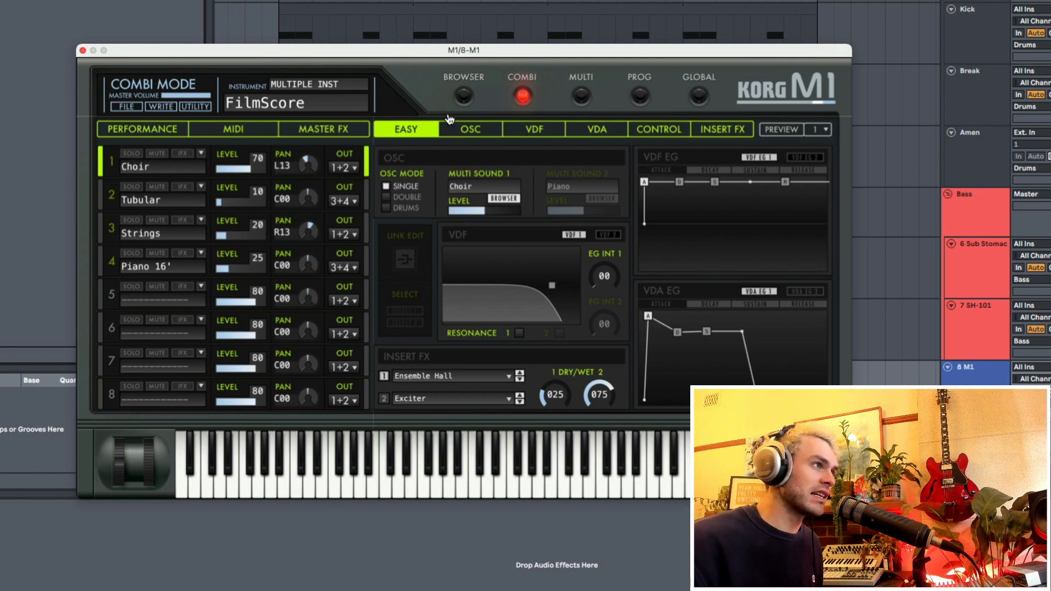
left_click(464, 97)
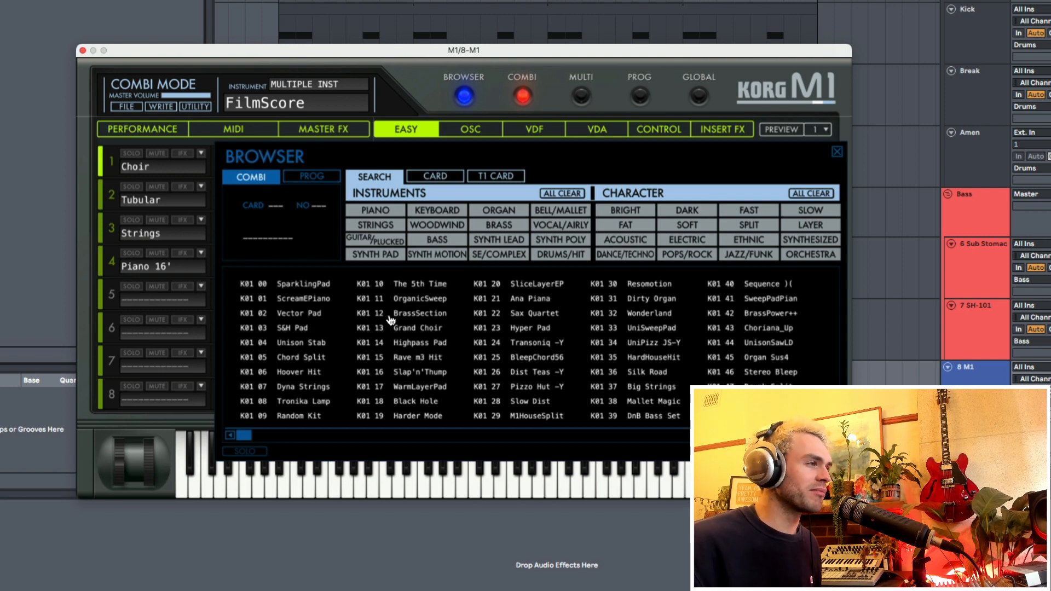
left_click(375, 210)
double_click(296, 315)
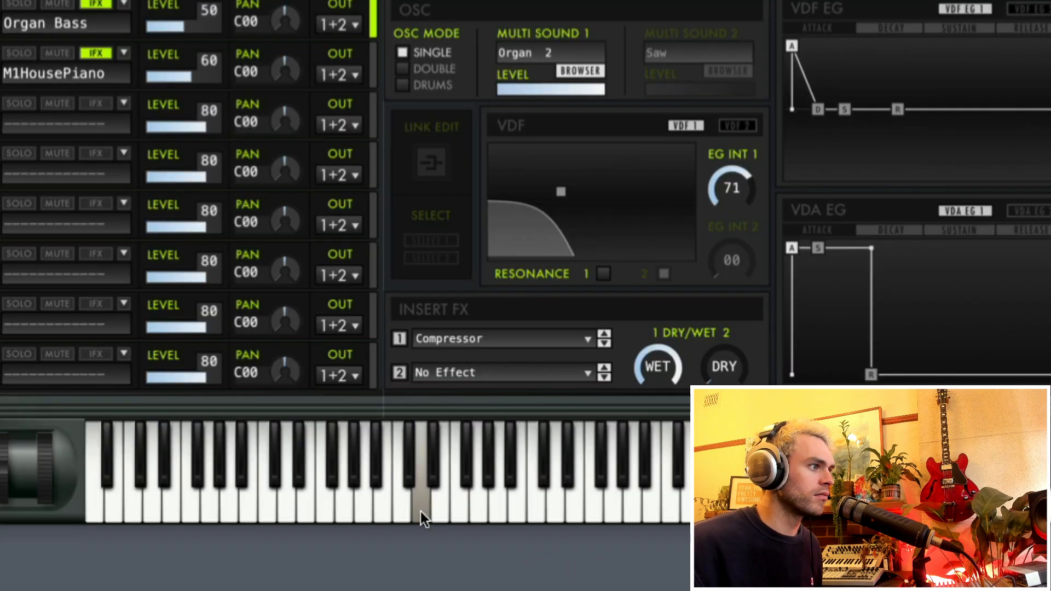
left_click(368, 514)
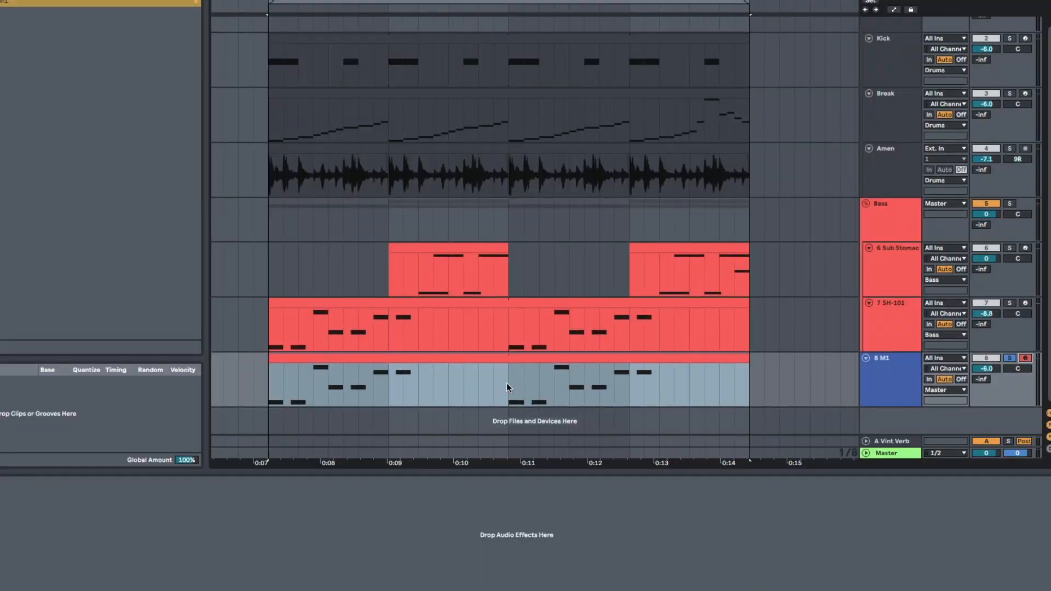
left_click_drag(507, 382, 770, 382)
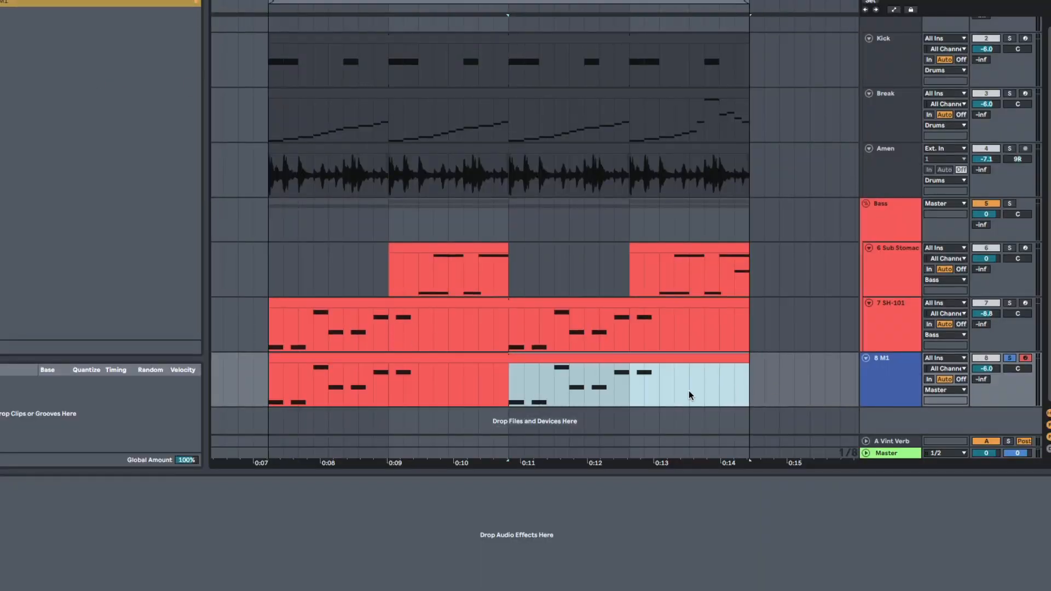
key("Delete")
left_click(267, 389)
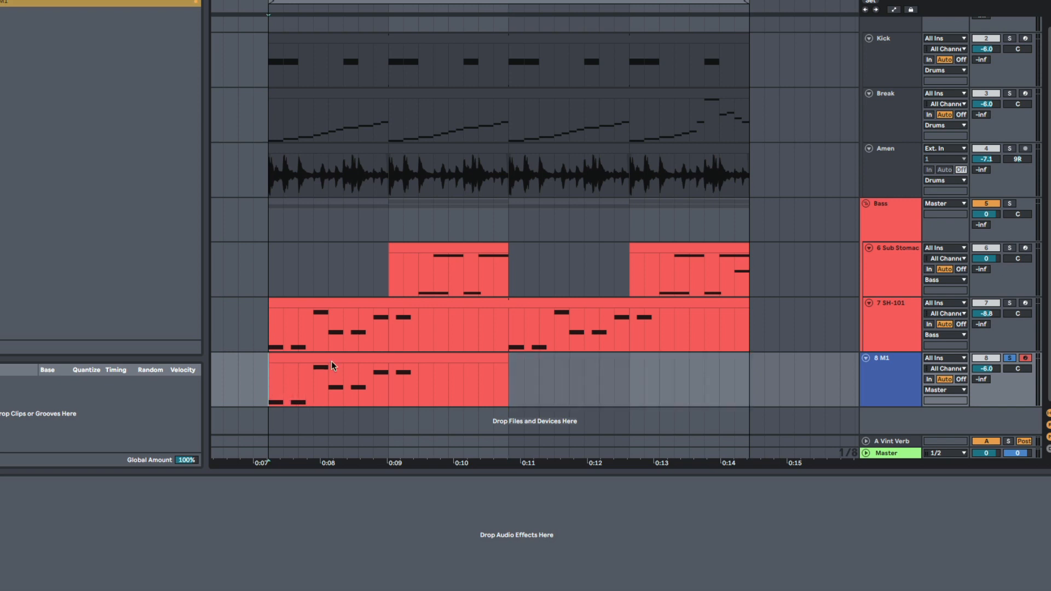
key("ctrl+z")
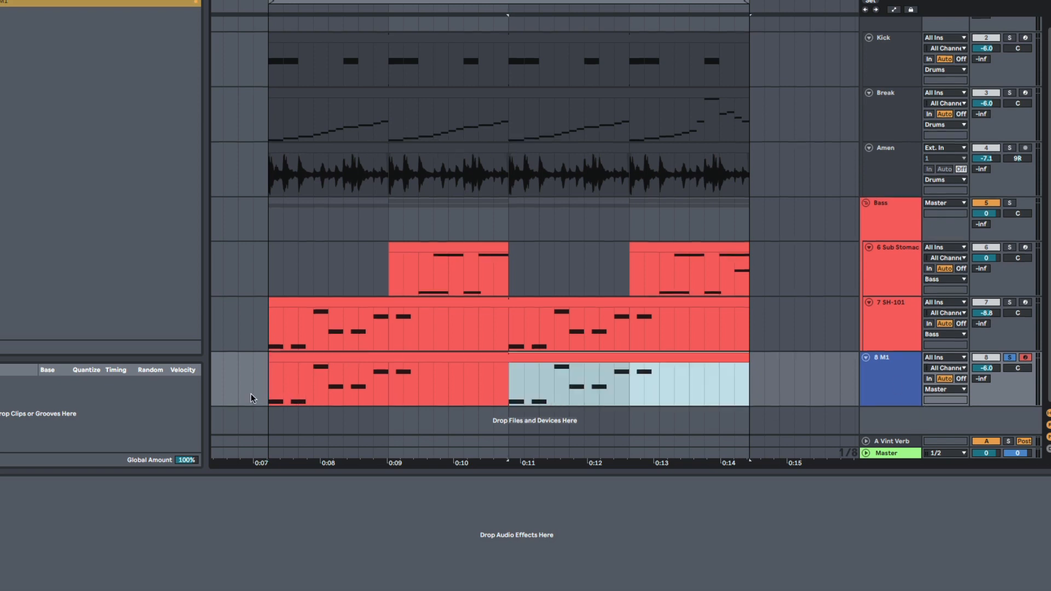
- Play the M1 line from bar 5, set its track volume to -3.8 and solo SH-101 along with it
left_click(267, 391)
key("space")
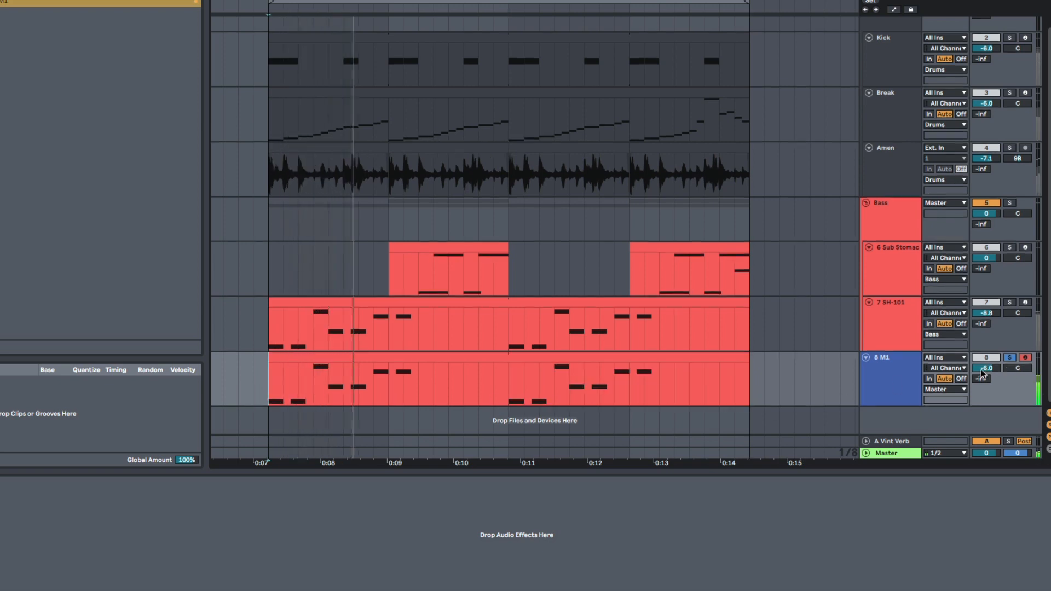
key("space")
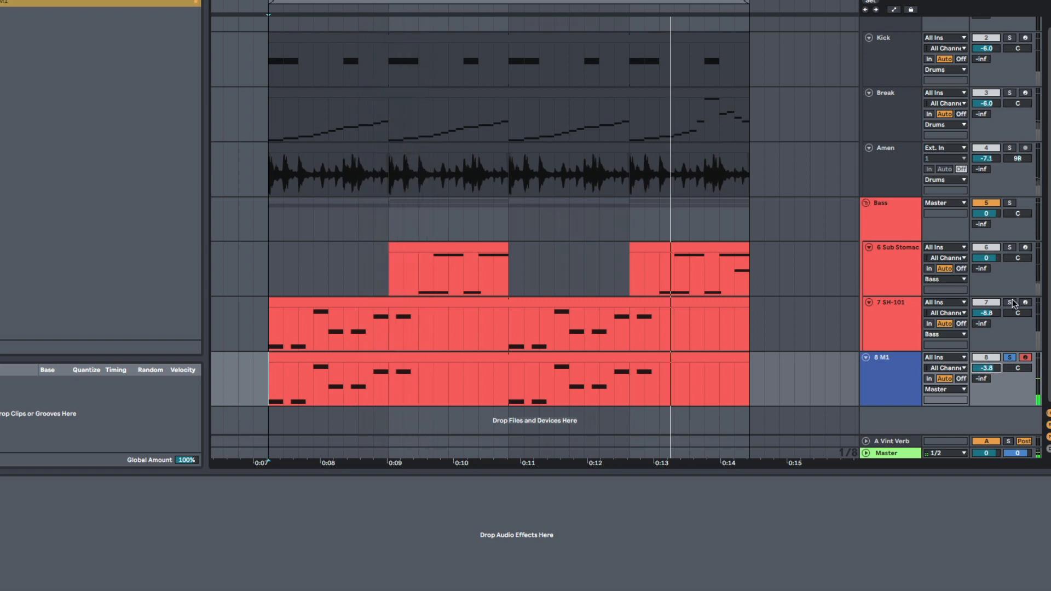
left_click(1011, 302, "super")
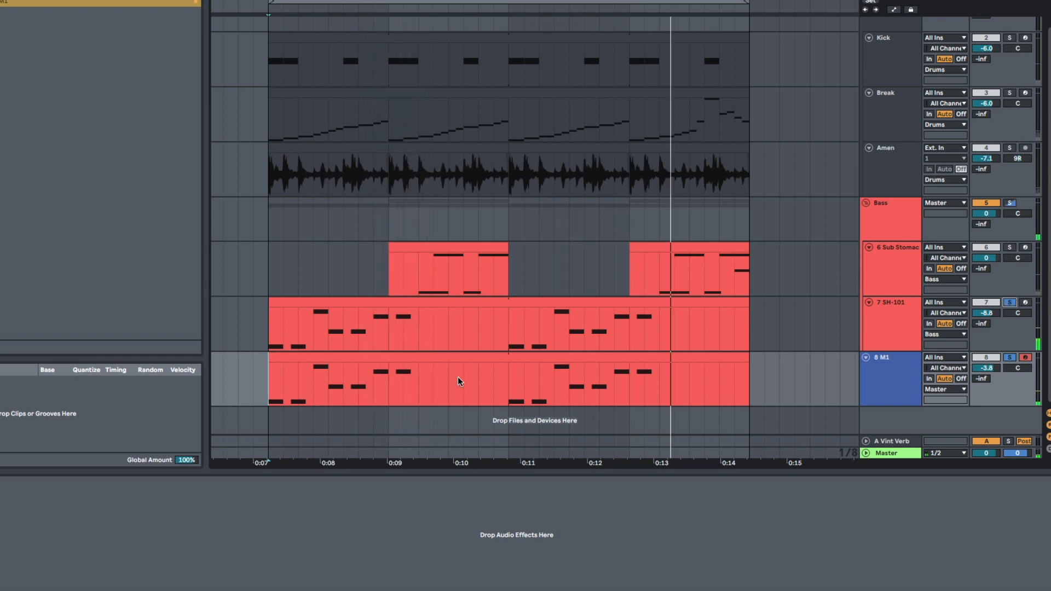
key("space")
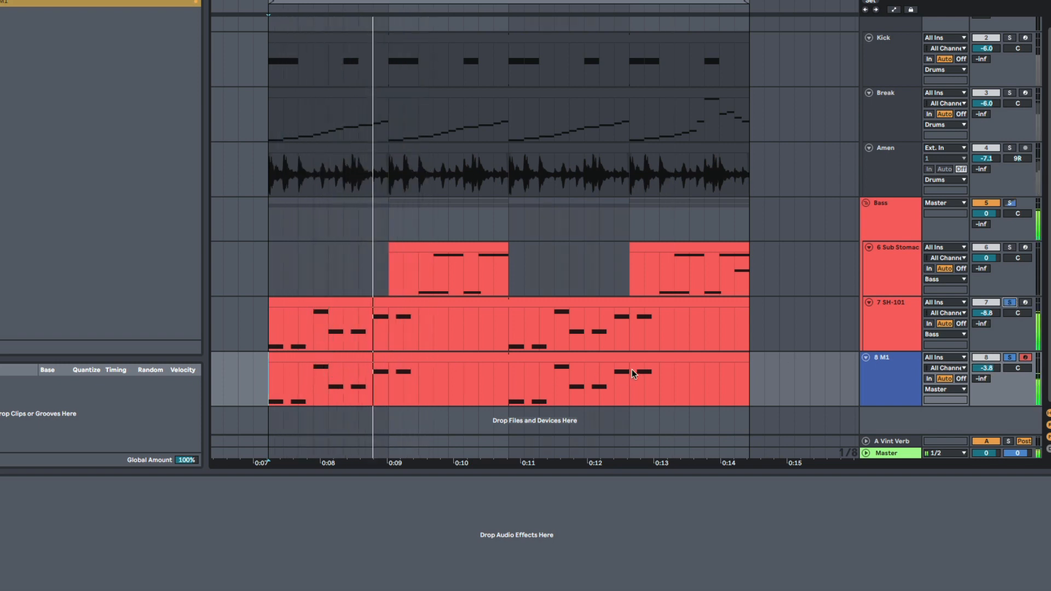
double_click(574, 364)
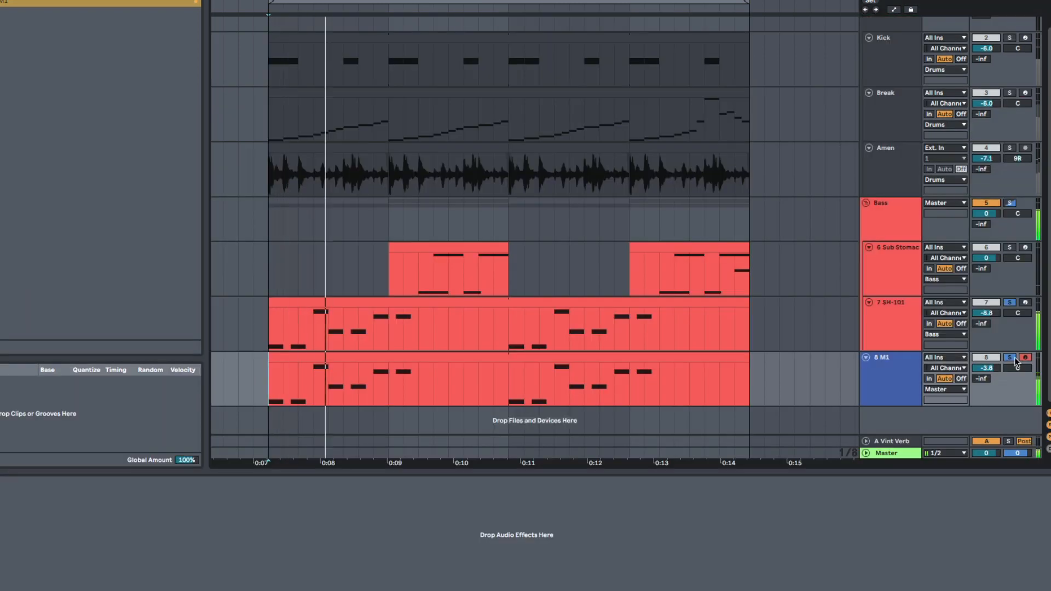
- Delete the second half of the M1 clip, from bar 7 onward, and play the arrangement from bar 5
left_click_drag(508, 386, 763, 379)
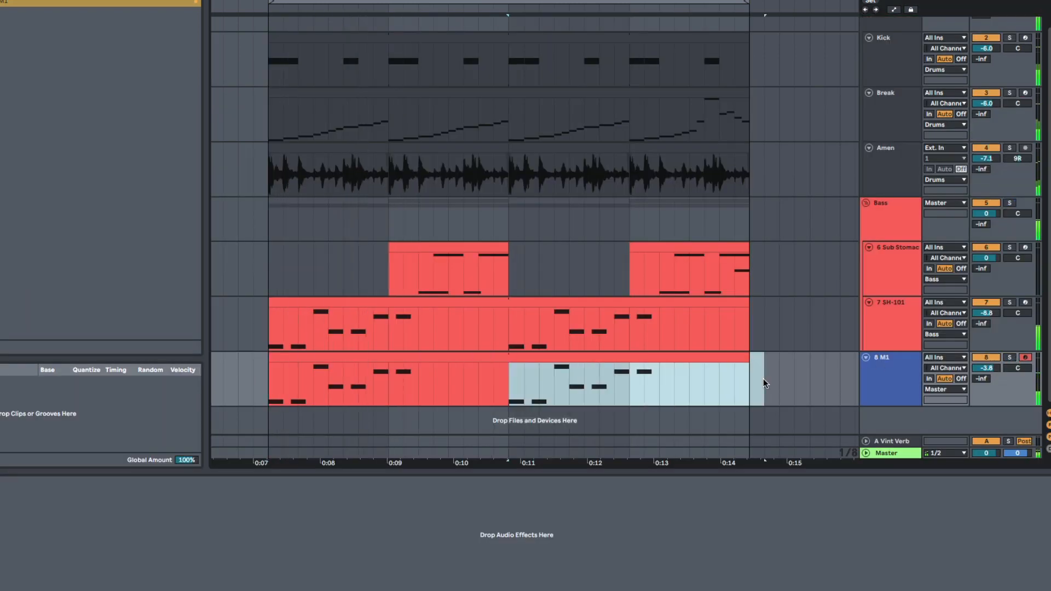
key("Delete")
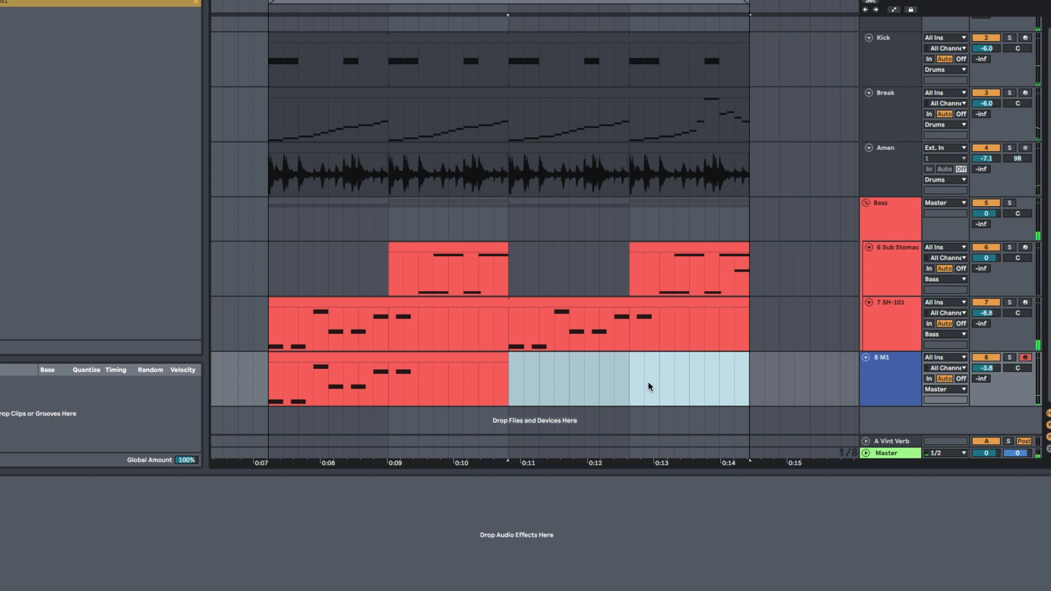
left_click(270, 385)
key("space")
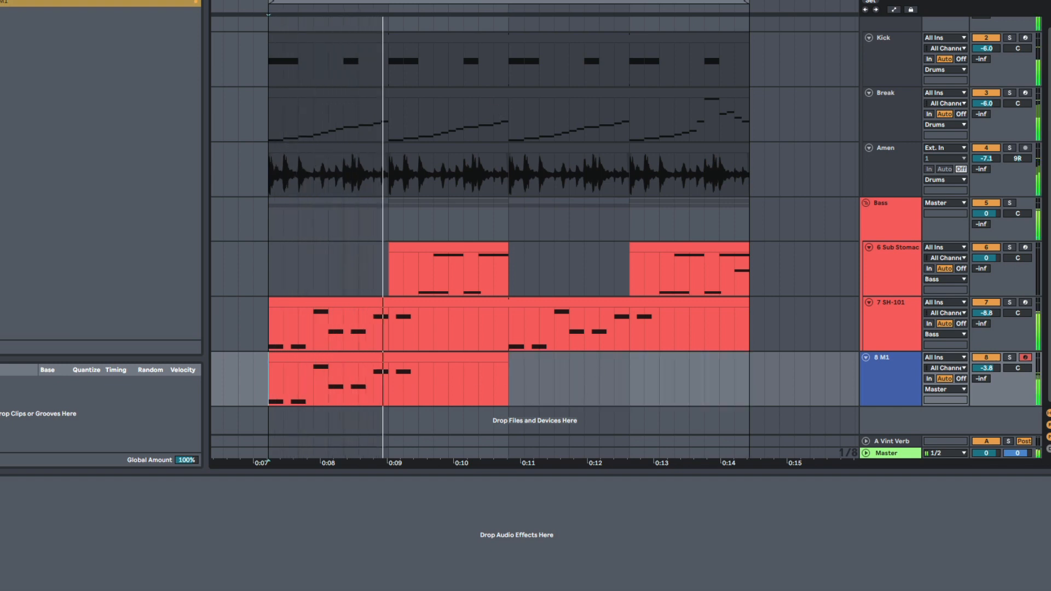
- Move the two-bar M1 clip so it starts at bar 9
left_click_drag(463, 8, 374, 0)
left_click(400, 384)
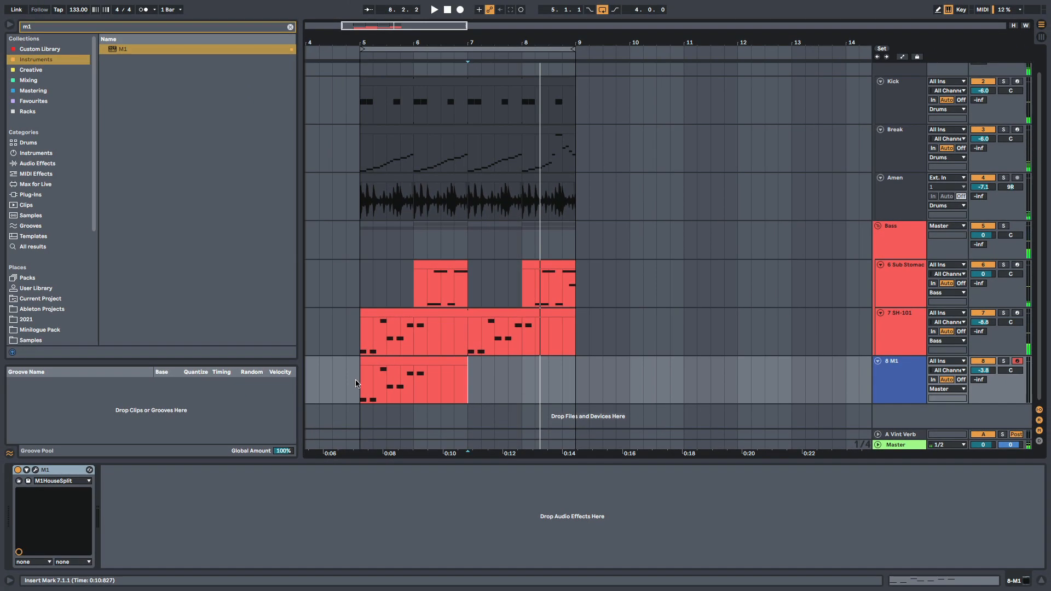
left_click_drag(356, 383, 459, 383)
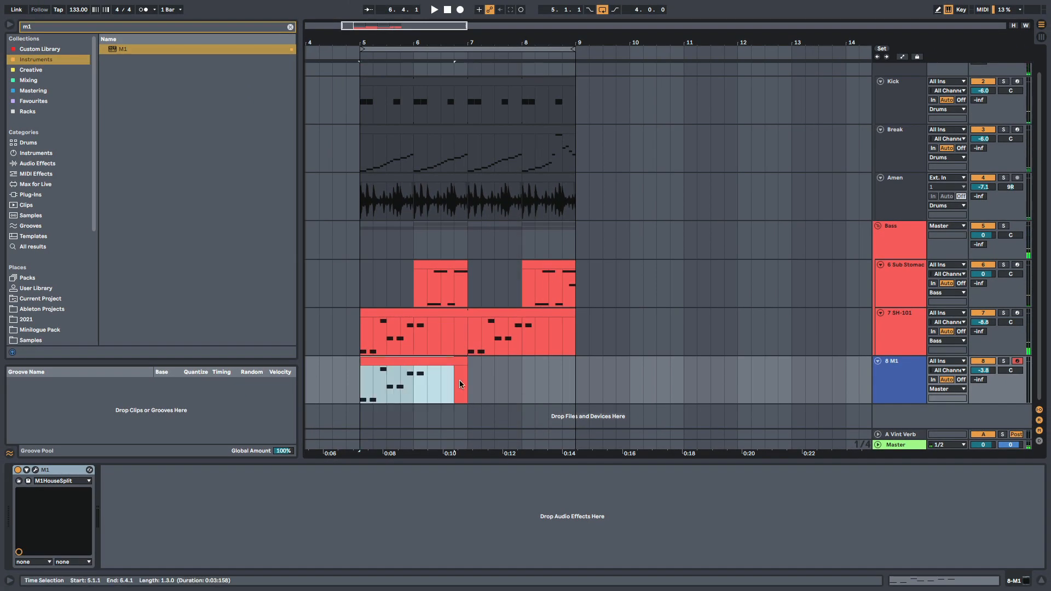
left_click_drag(388, 380, 606, 366)
left_click_drag(577, 41, 480, 27)
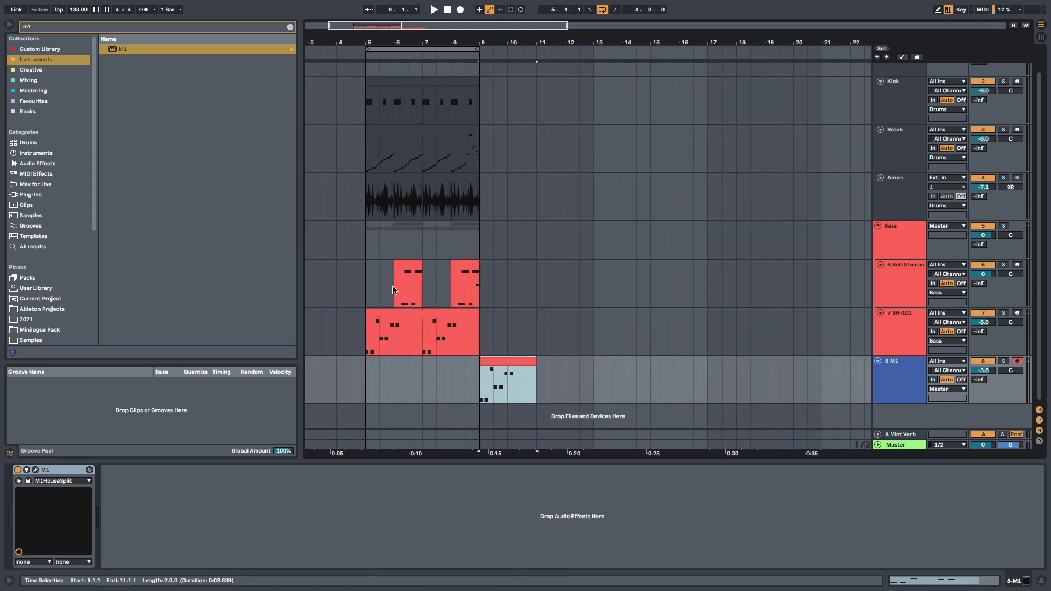
- Duplicate the four bars of drum and bass clips to bar 9 and move the M1 clip to bar 13
left_click_drag(361, 338, 471, 109)
key("ctrl+d")
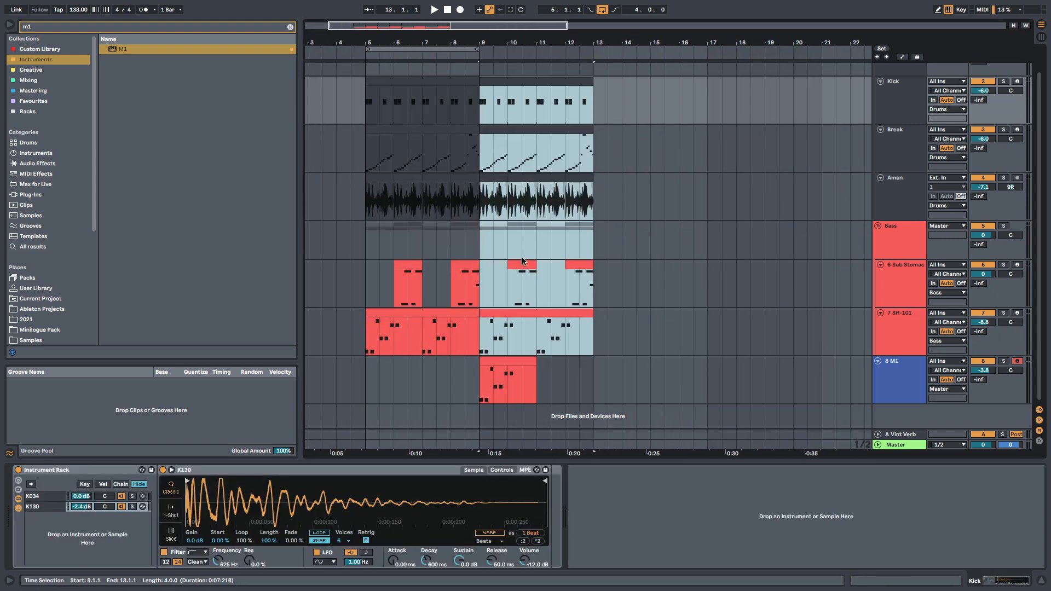
left_click_drag(501, 363, 615, 362)
left_click(595, 340)
- Duplicate the eight bars of drum and bass clips to bar 13 and copy the M1 clip to bar 17
left_click(367, 103, "shift")
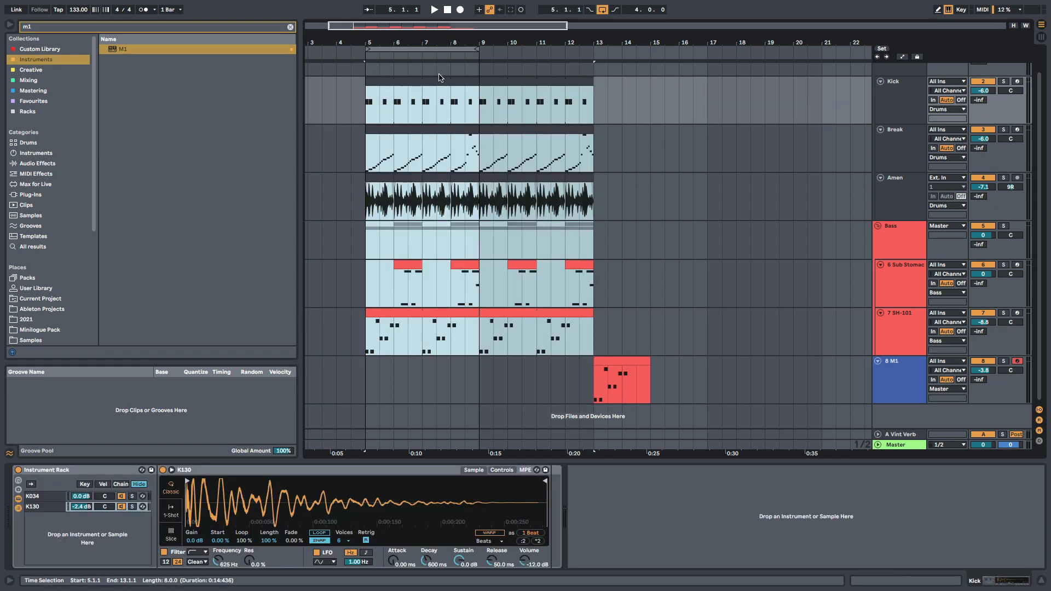
key("ctrl+d")
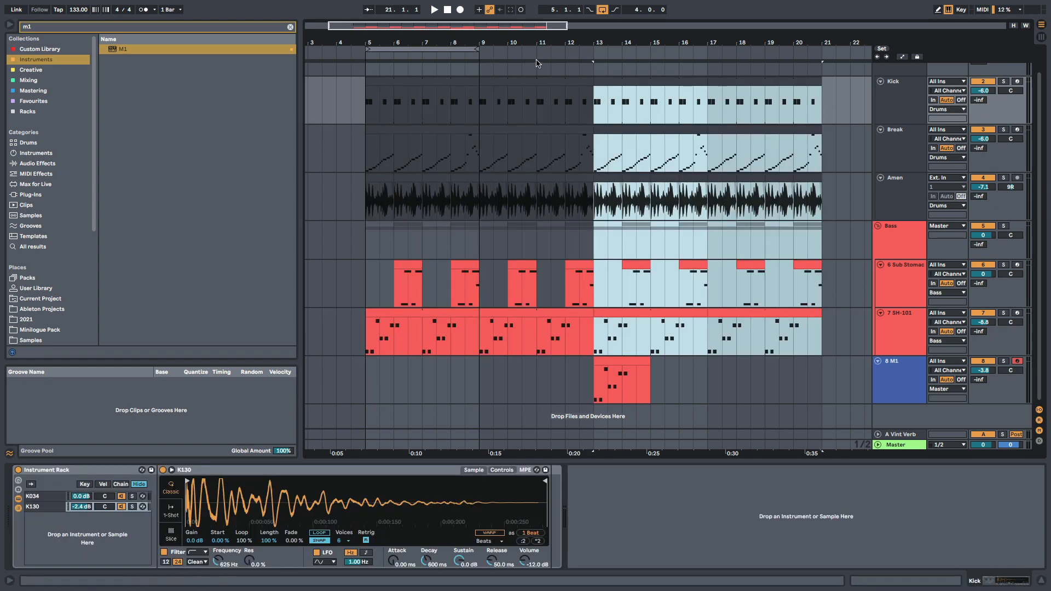
left_click(606, 400)
left_click_drag(617, 378, 734, 377)
left_click(601, 386)
scroll(768, 205, "up", 1)
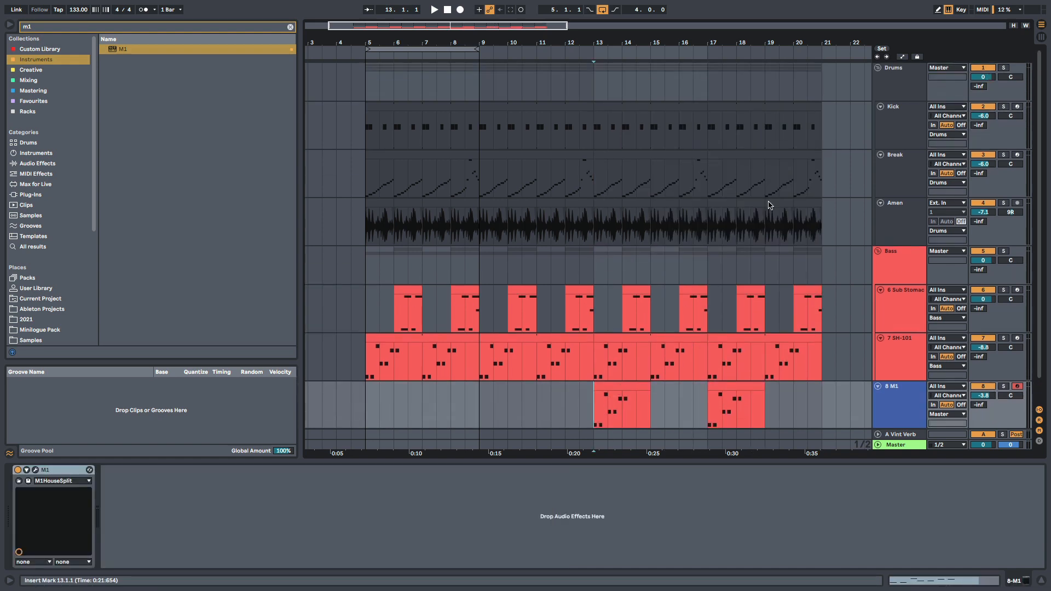
- Duplicate bars 13 to 21 of the drum, bass and M1 clips to bar 21
left_click(815, 138, "shift")
key("ctrl+d")
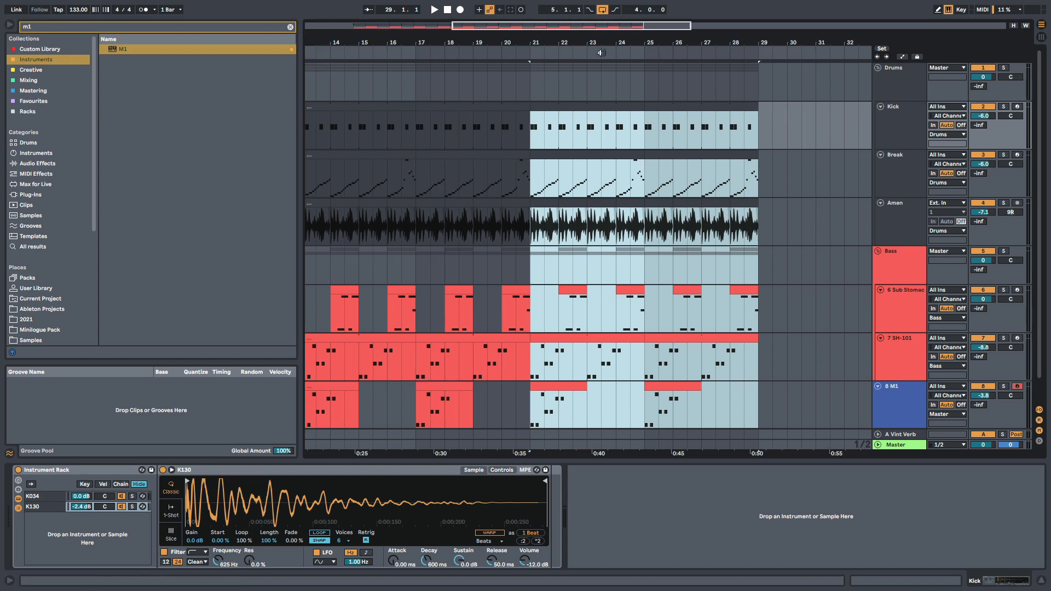
key("minus")
key("minus")
- Turn off the arrangement loop and add a locator named Drop at bar 5
left_click(353, 132)
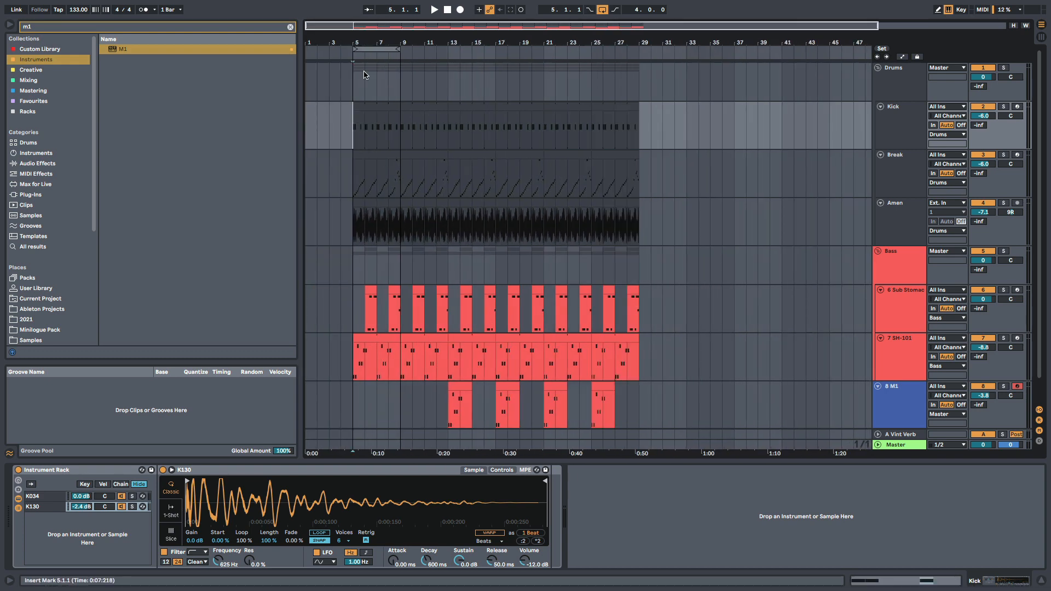
left_click_drag(359, 41, 441, 41)
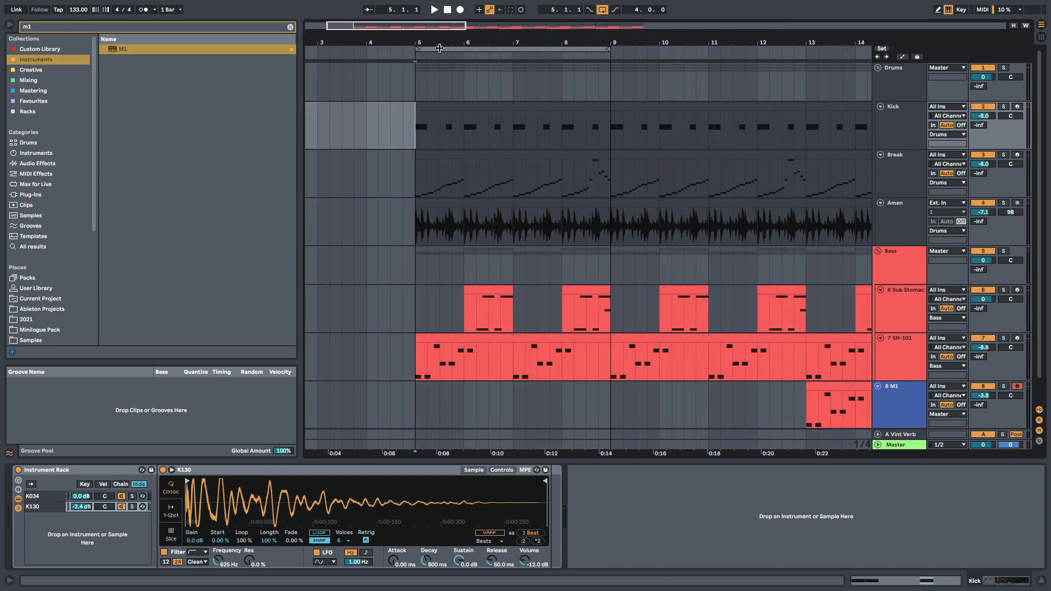
right_click(440, 48)
left_click(445, 52)
right_click(416, 57)
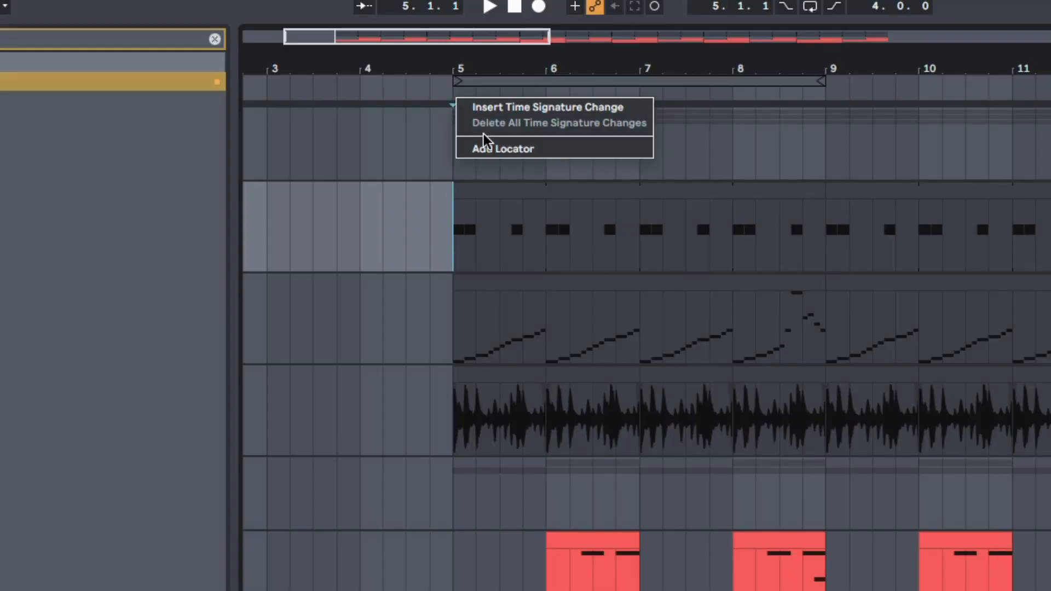
left_click(490, 148)
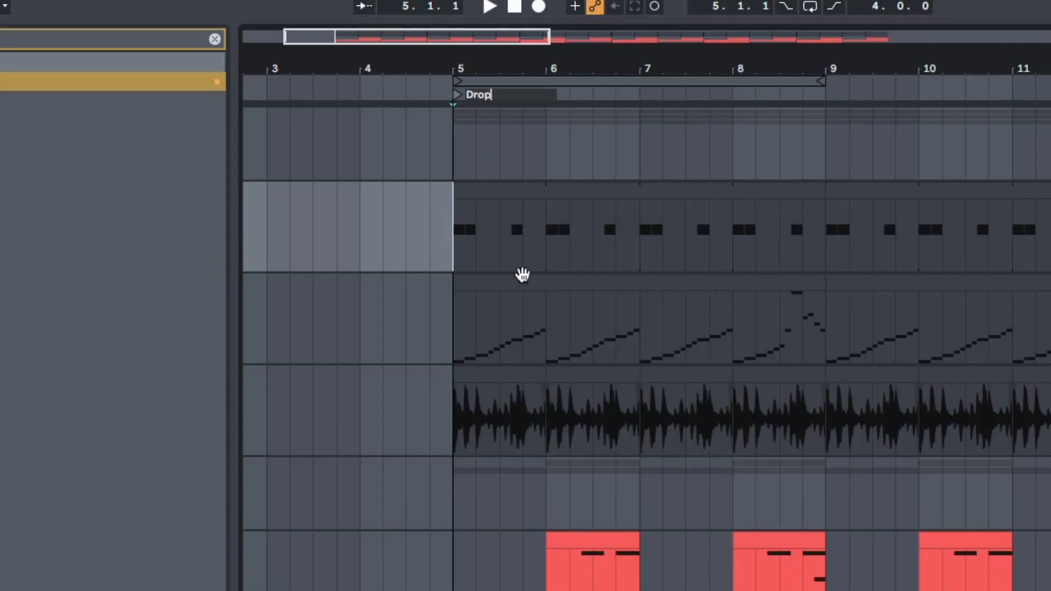
key("Return")
- Duplicate the time of the four empty bars before the Drop locator five times, moving the drop to bar 25
left_click_drag(455, 69, 457, 43)
left_click_drag(461, 243, 243, 246)
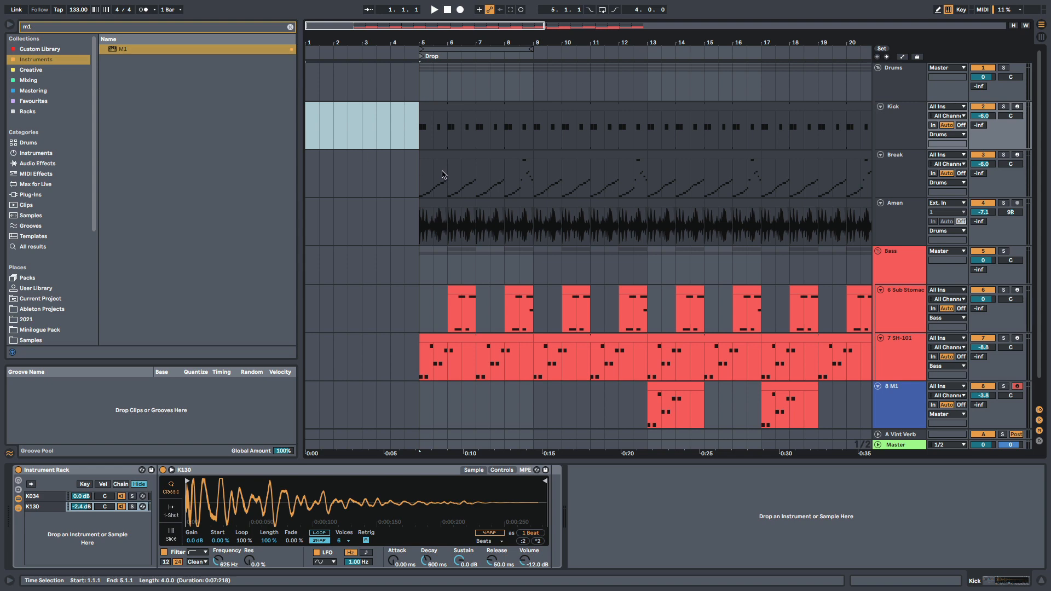
key("ctrl+shift+d")
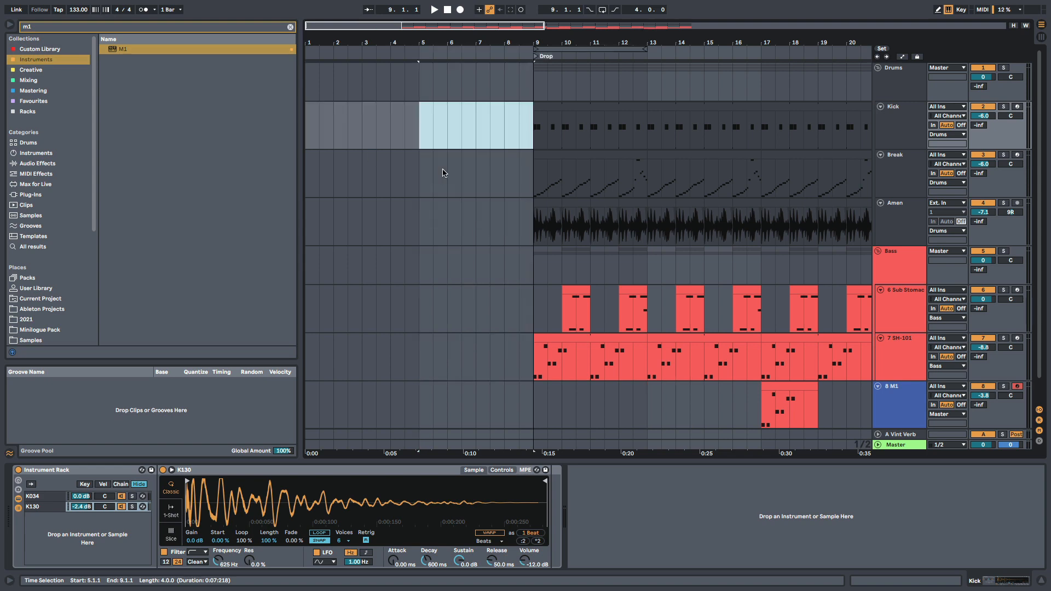
key("ctrl+shift+d")
left_click_drag(569, 39, 419, 39)
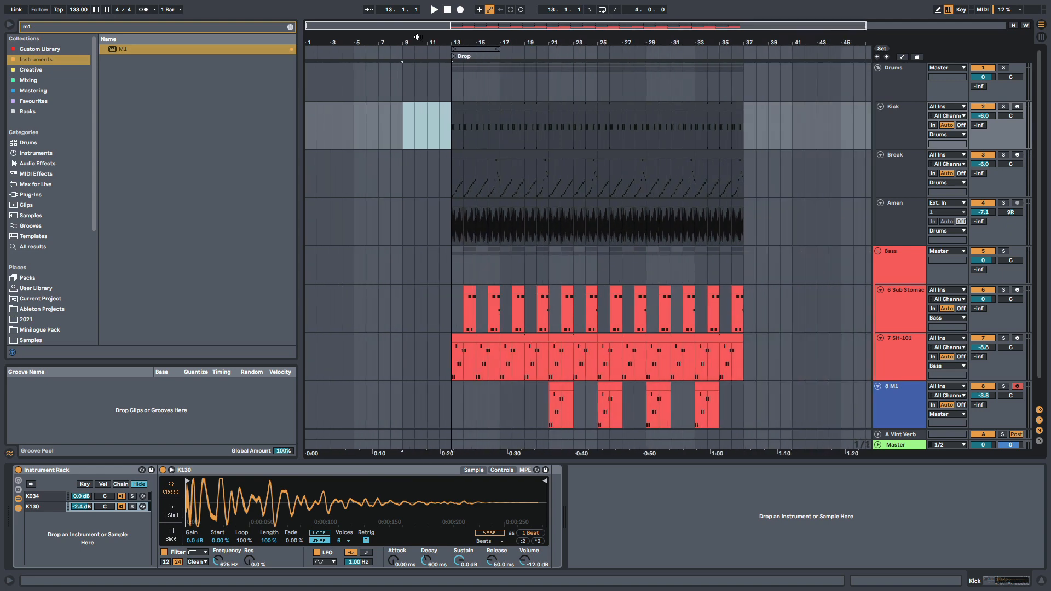
key("ctrl+shift+d")
key("ctrl+shift+d")
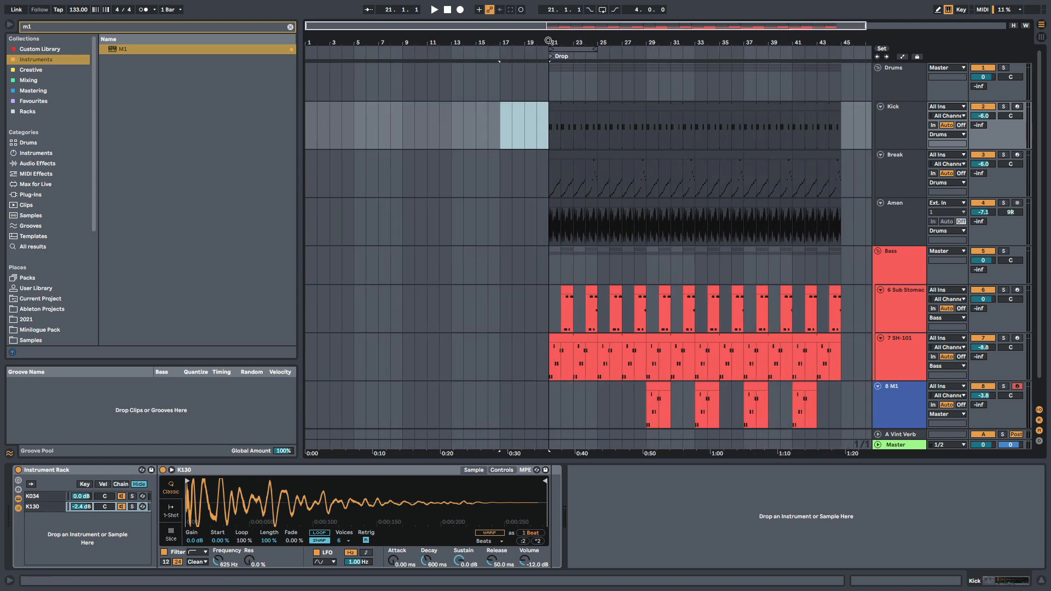
key("ctrl+shift+d")
- Delete the Amen audio from bar 25 to bar 33, up to where the first M1 clip starts
left_click_drag(578, 41, 428, 42)
scroll(474, 249, "down", 2)
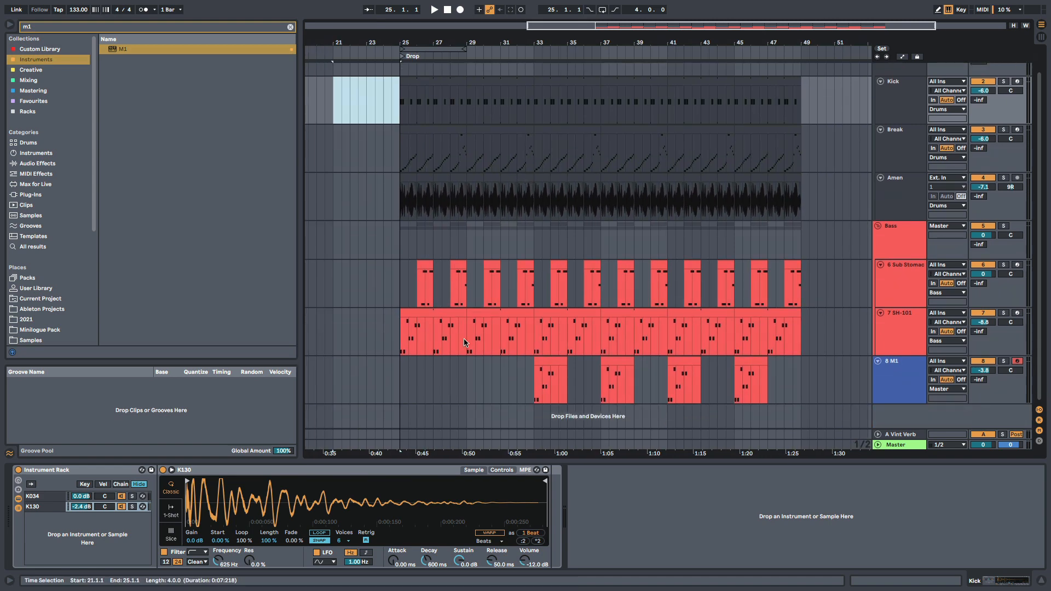
left_click(535, 390)
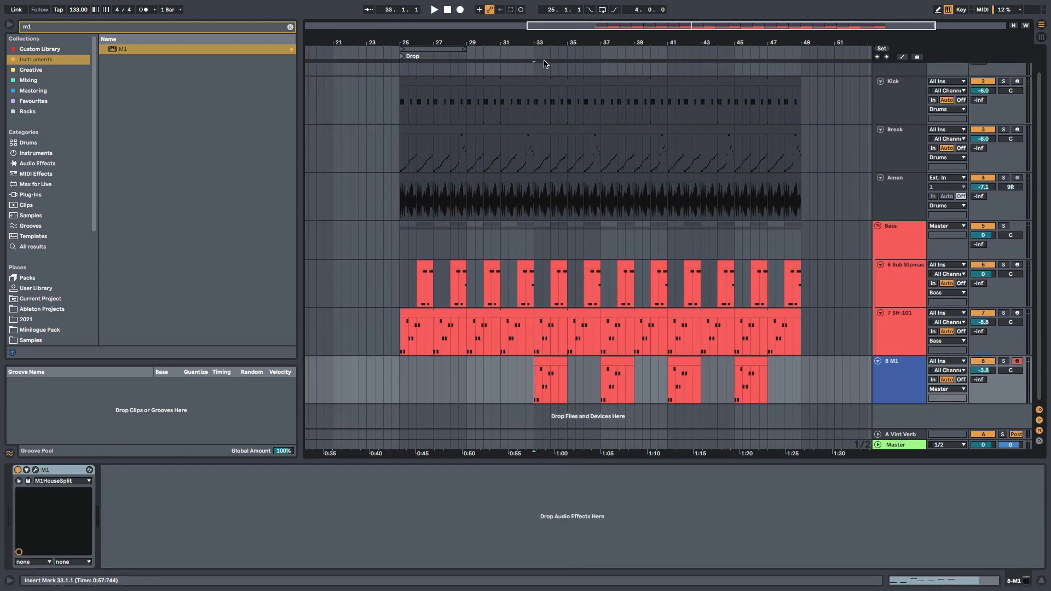
left_click_drag(547, 43, 598, 59)
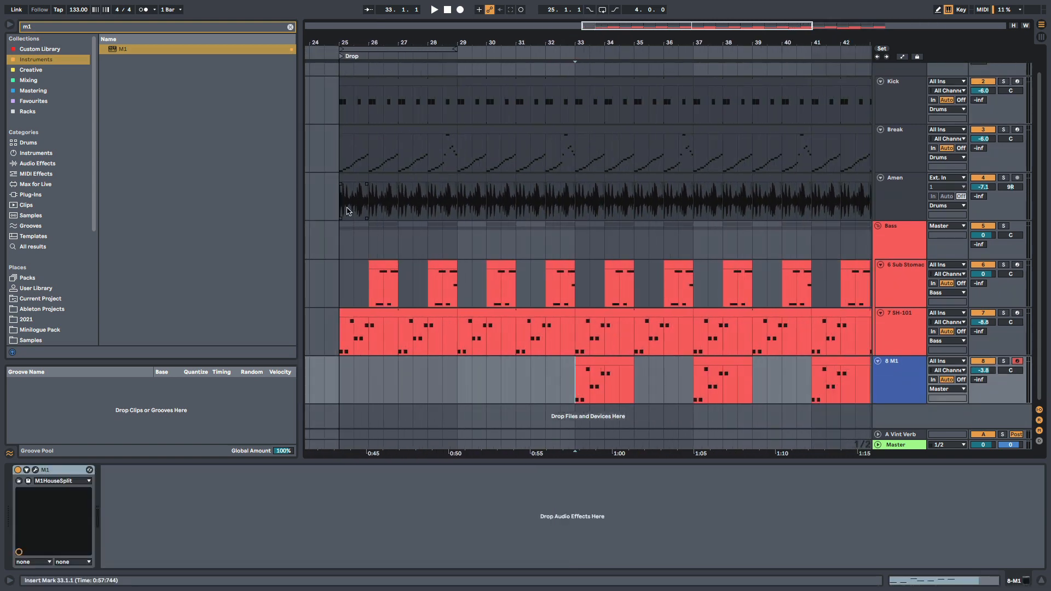
left_click_drag(339, 208, 592, 208)
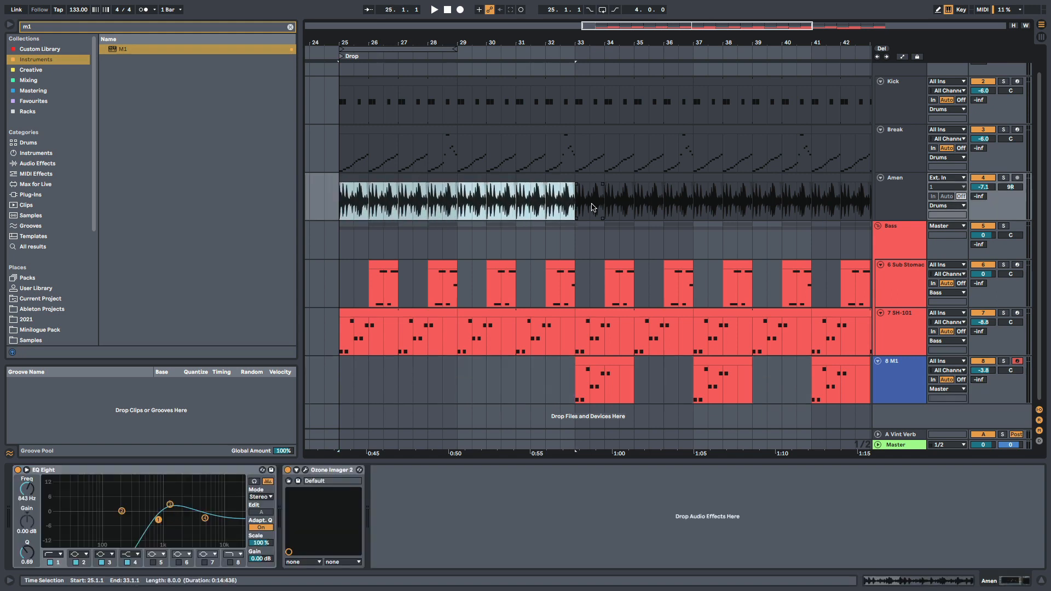
key("Delete")
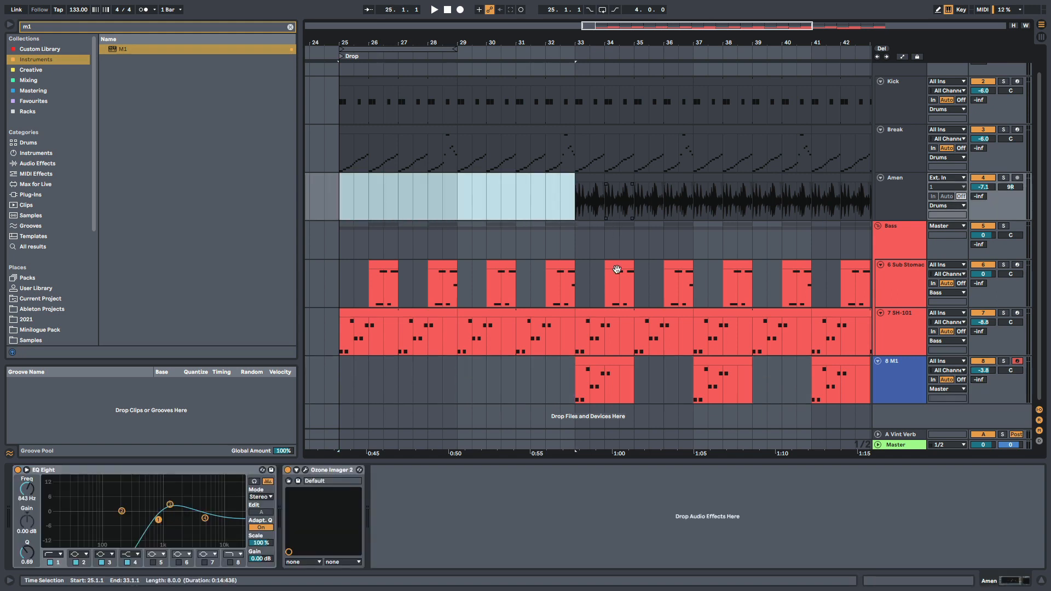
- Play the arrangement from bar 31 to check how the Amen break and M1 part enter at bar 33
left_click(569, 392)
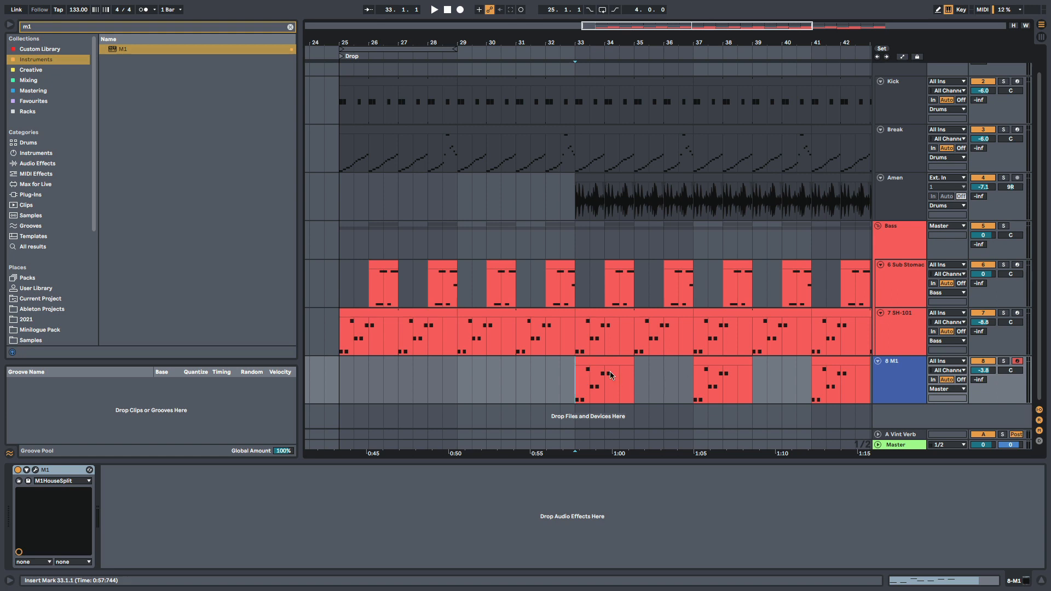
left_click(524, 377)
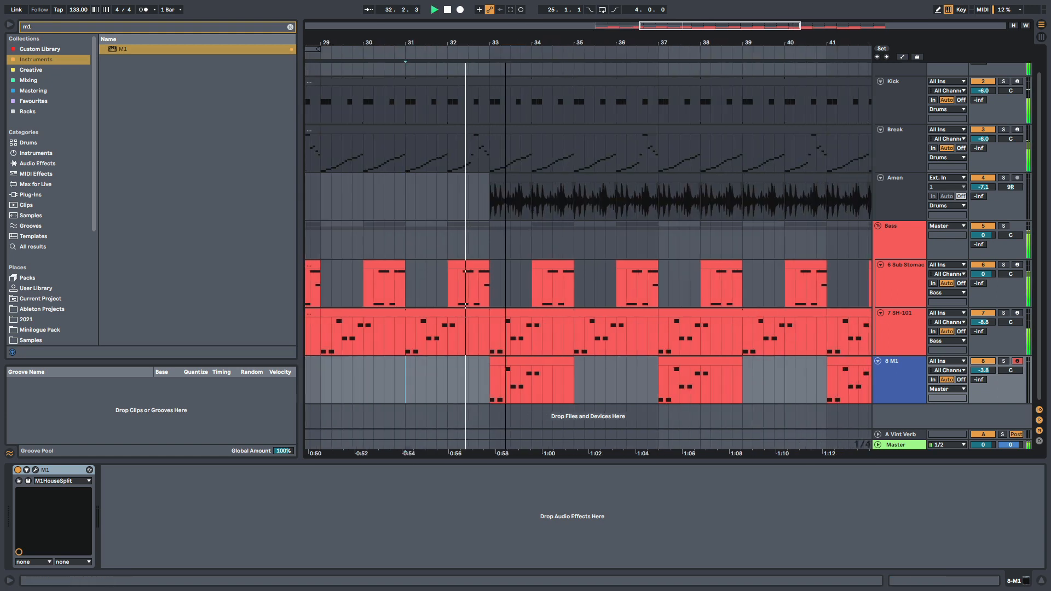
scroll(548, 160, "up", 2)
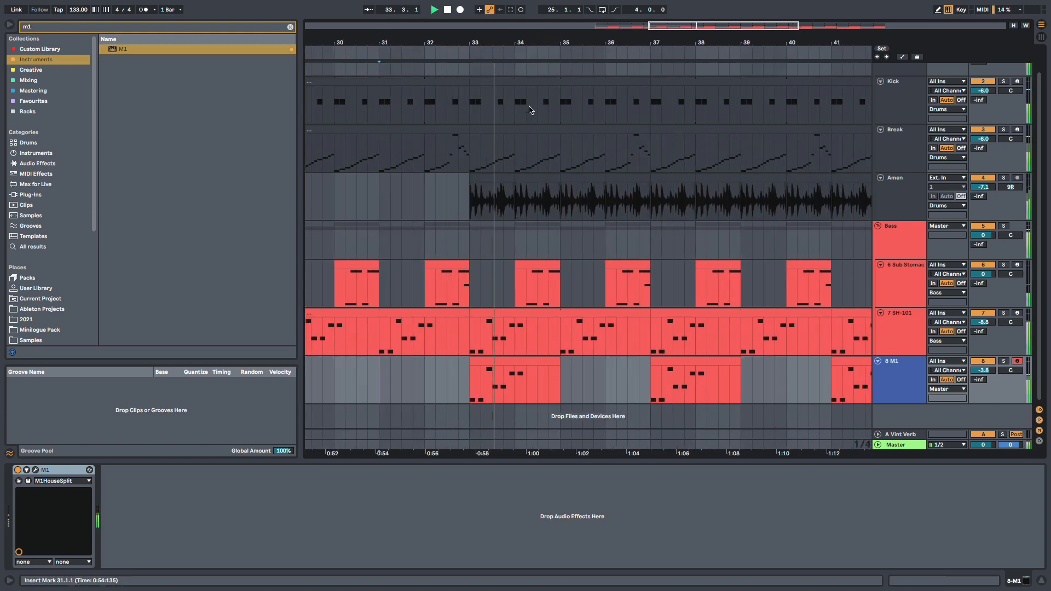
left_click_drag(515, 42, 515, 76)
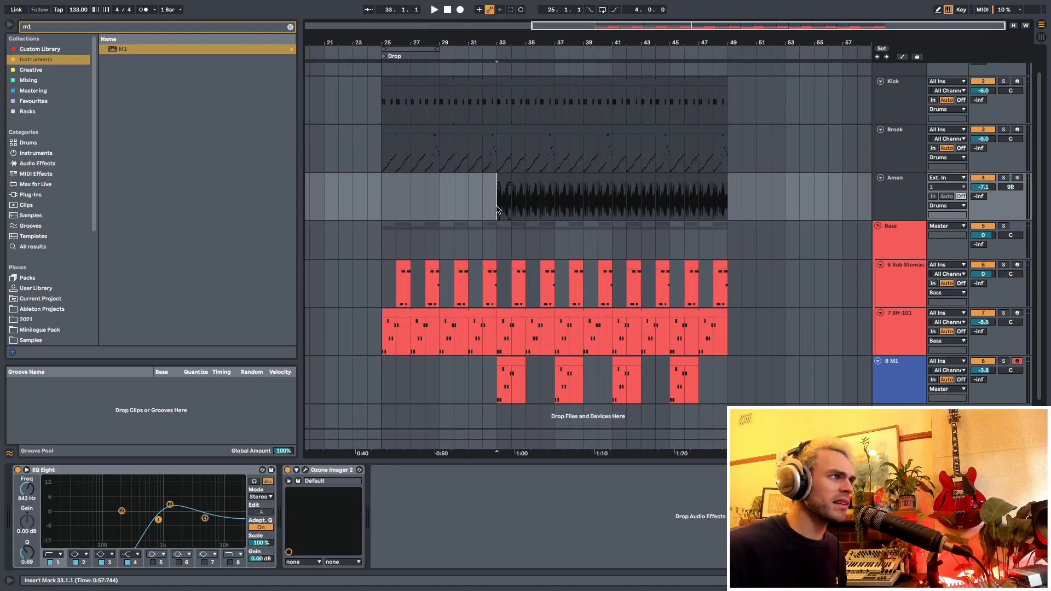
left_click_drag(501, 209, 609, 208)
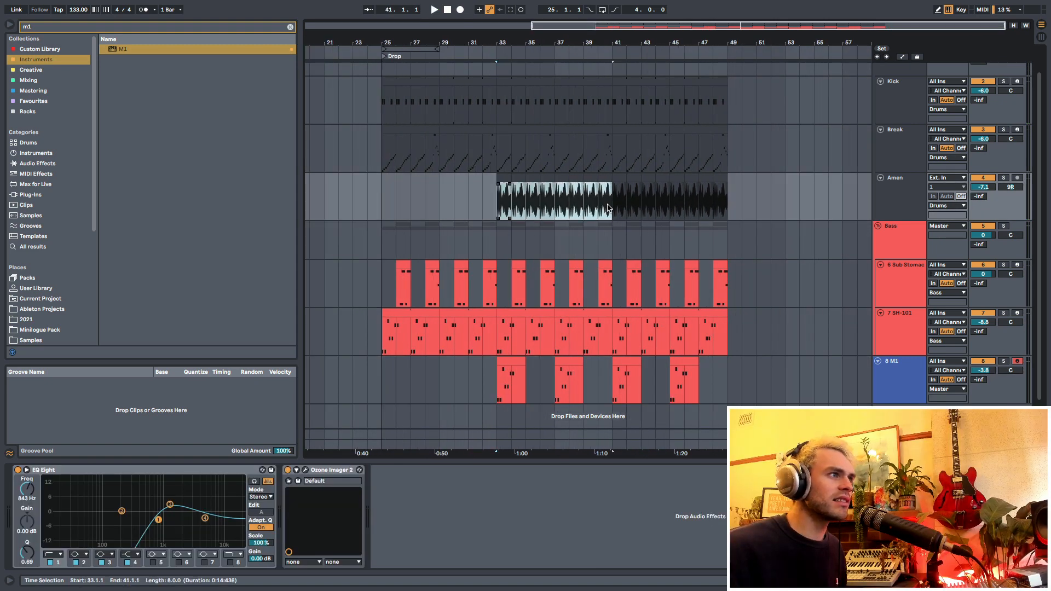
left_click(497, 213)
- Assign the M1 track's colour to all of its clips
left_click(888, 381)
right_click(887, 380)
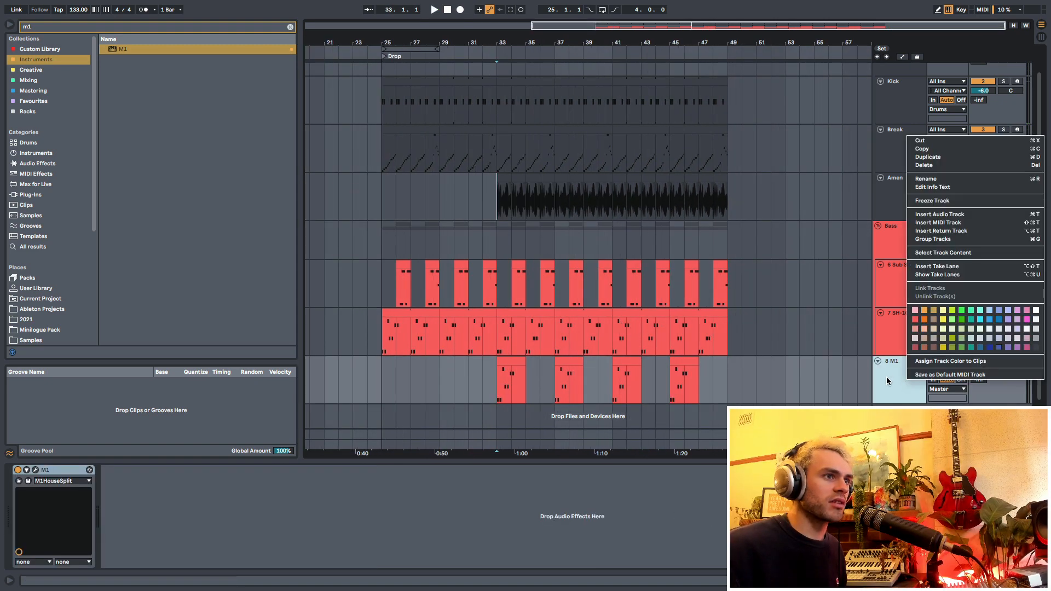
left_click(936, 361)
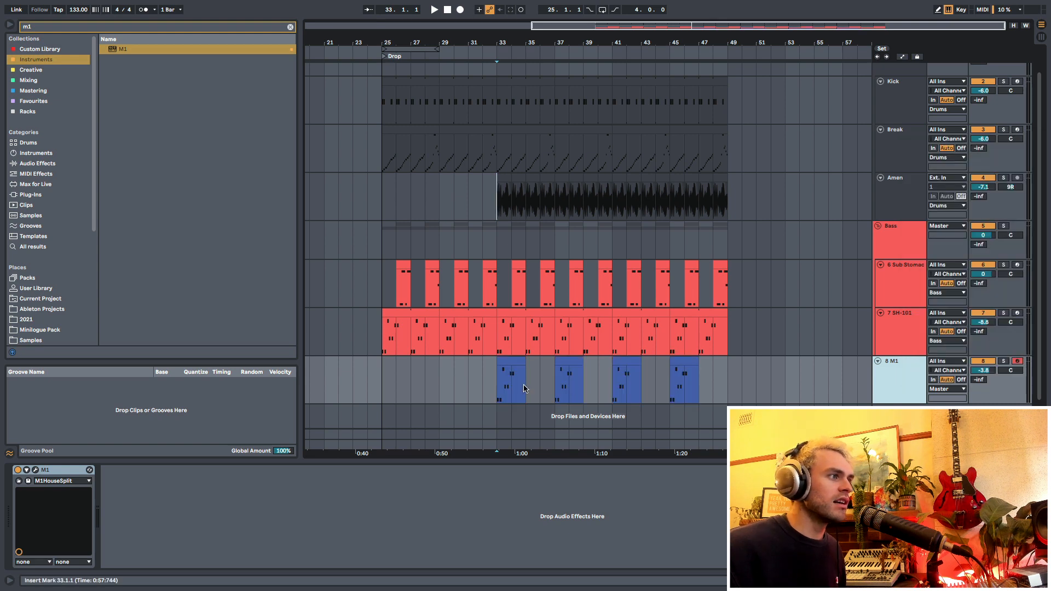
- Play the M1 entry at bar 33, and fill the M1 track with back-to-back clips from bar 41 to bar 49
left_click(496, 392)
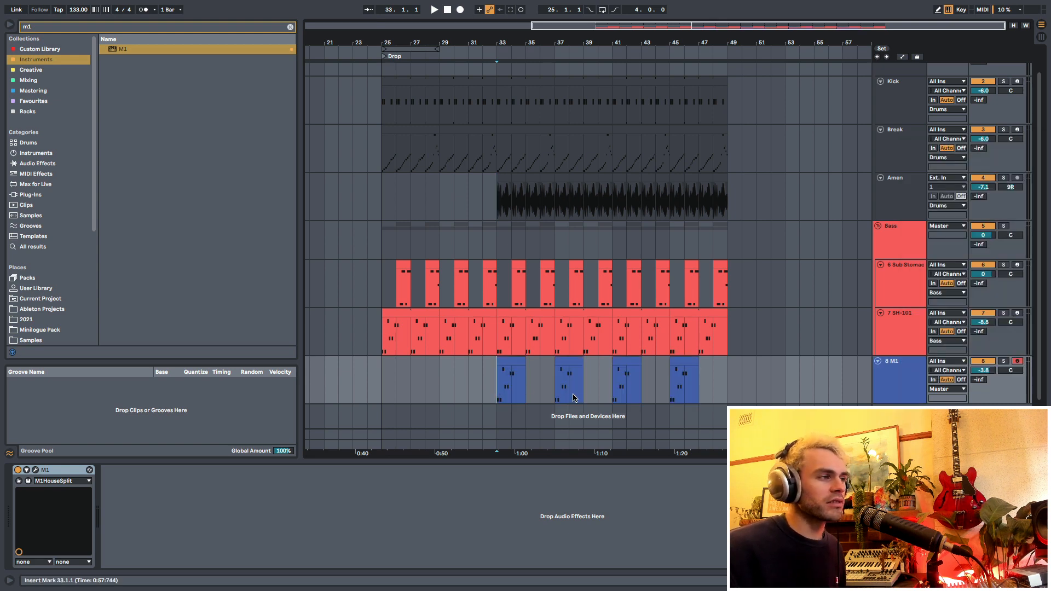
key("space")
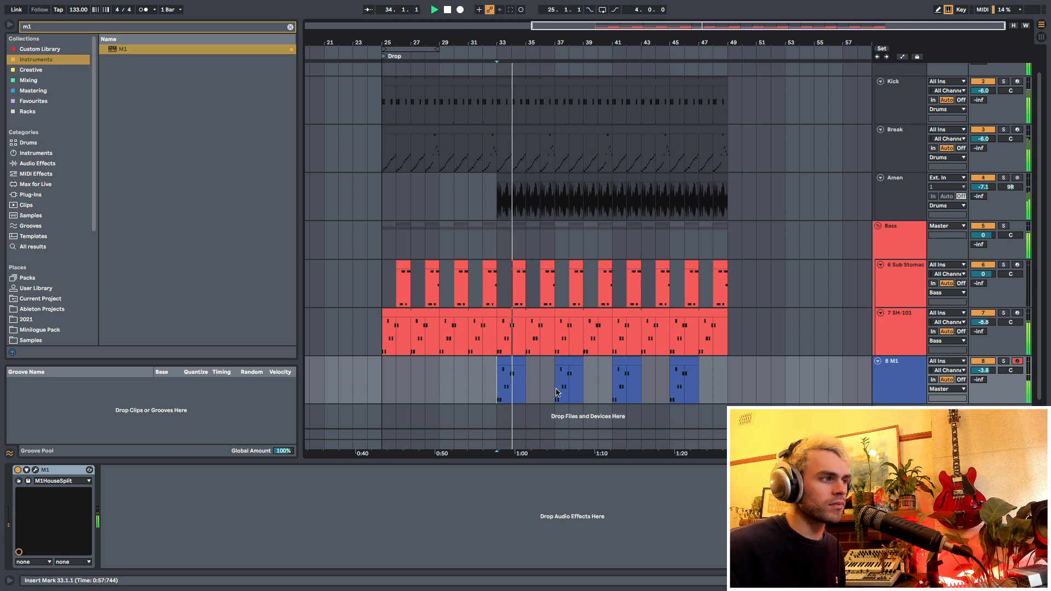
key("space")
left_click(646, 393)
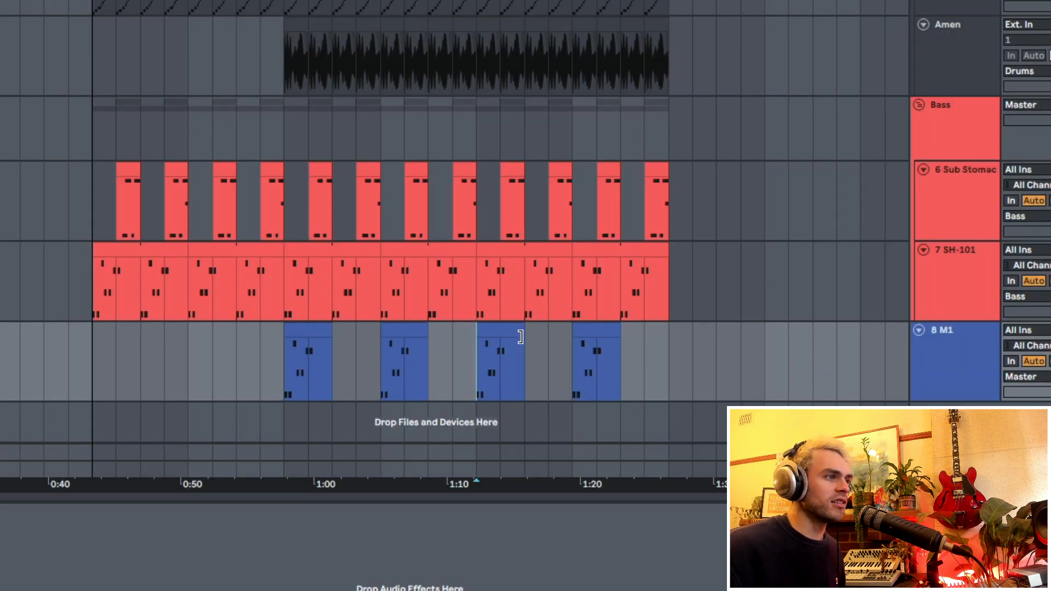
left_click_drag(639, 365, 727, 365)
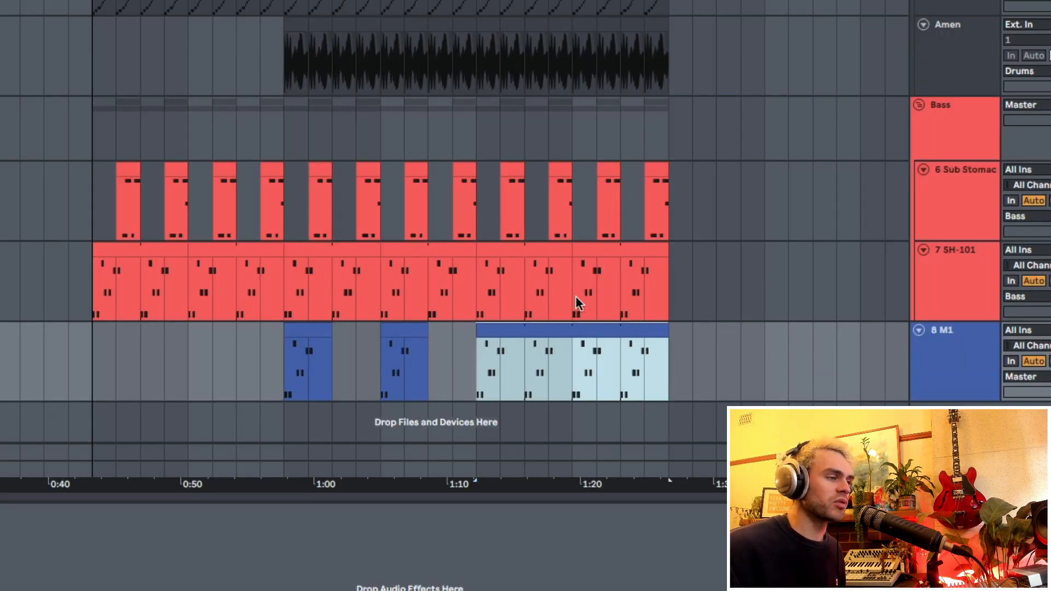
- Duplicate the M1 track and delete the copy's clips before bar 41
left_click(982, 364)
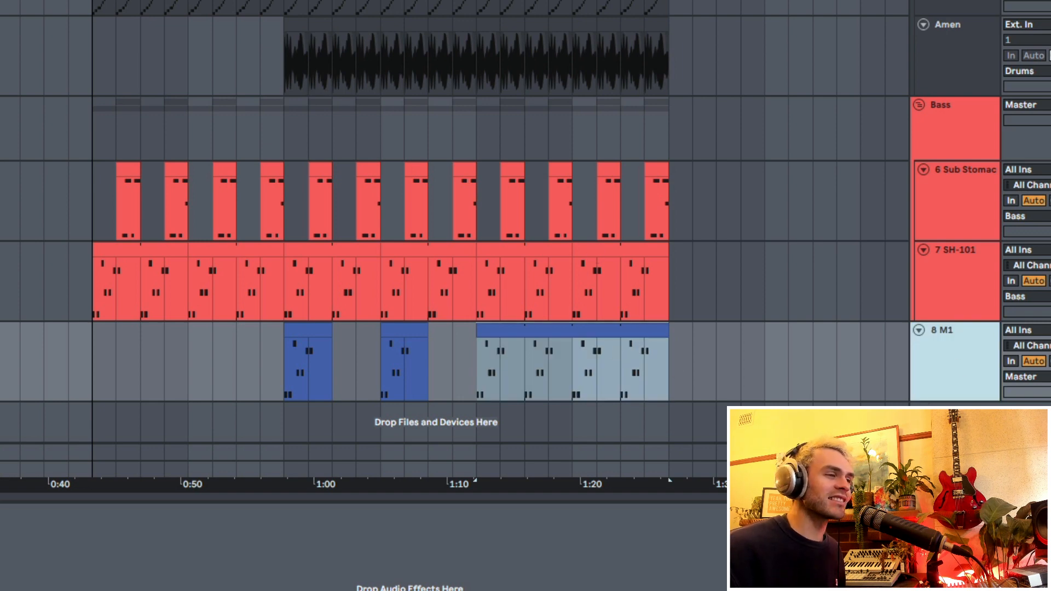
key("ctrl+d")
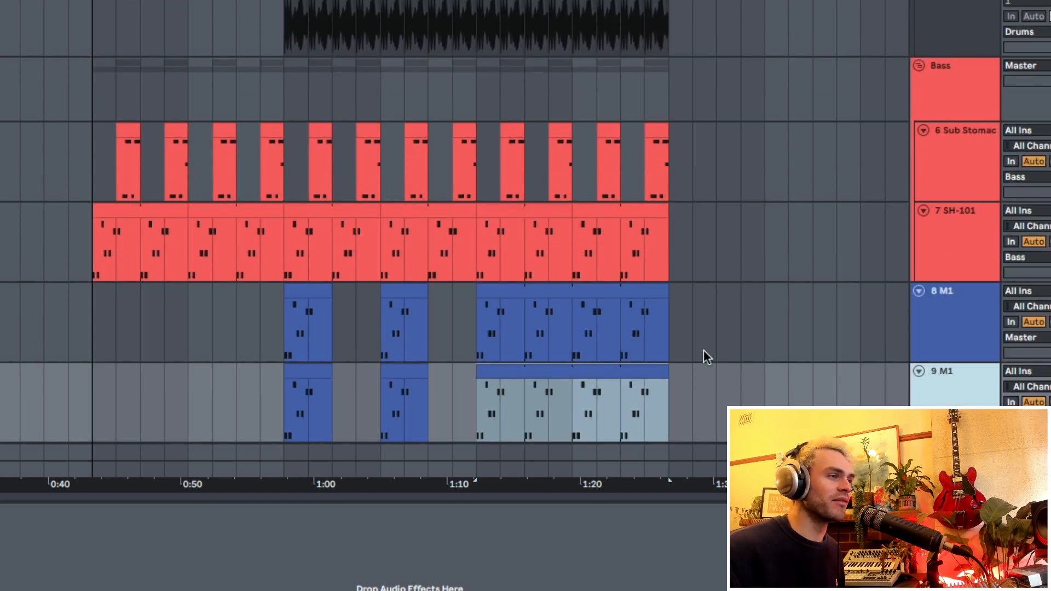
left_click_drag(260, 386, 412, 372)
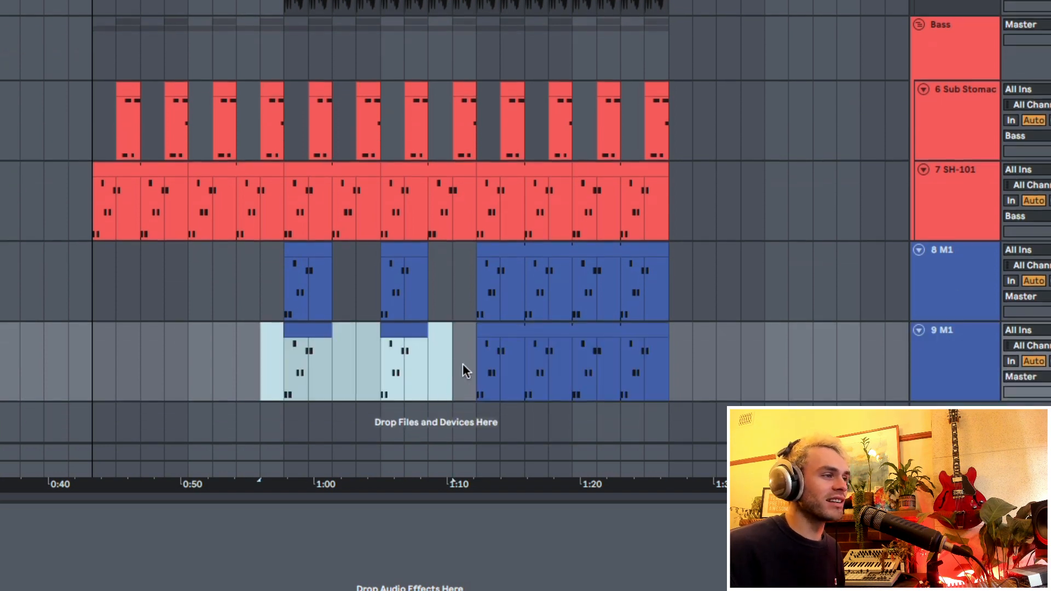
key("Delete")
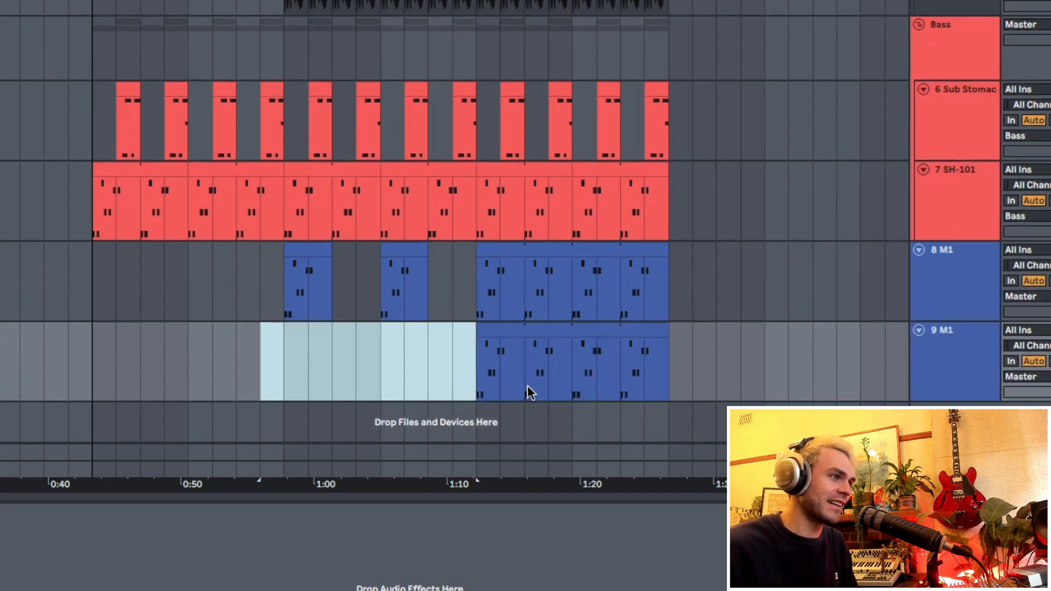
- Delete the duplicated M1 track's clips at bars 43 and 47, keeping only those starting at bars 41 and 45
left_click(528, 383)
left_click_drag(559, 378, 670, 375)
key("Delete")
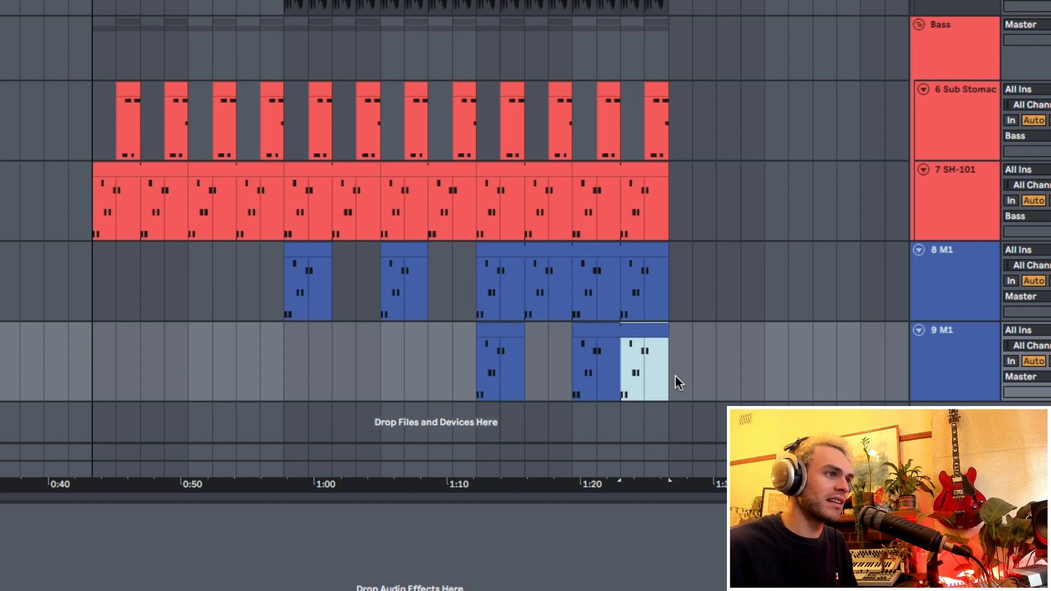
key("Delete")
left_click(481, 375)
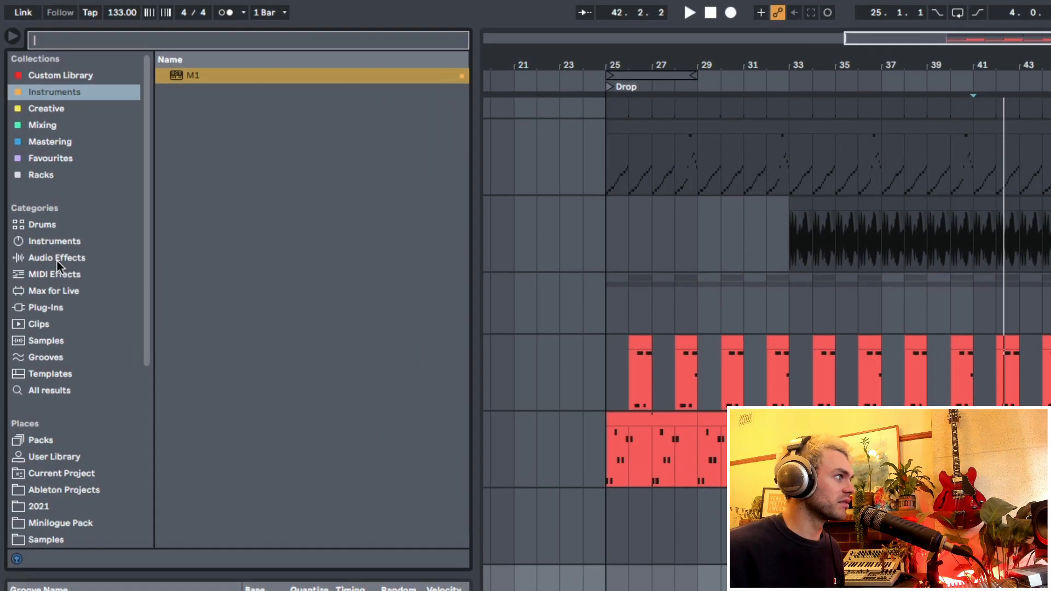
- Add a Chord MIDI effect to the duplicated M1 track with Shift 2 at +3 st and Shift 3 at +7 st
left_click(55, 174)
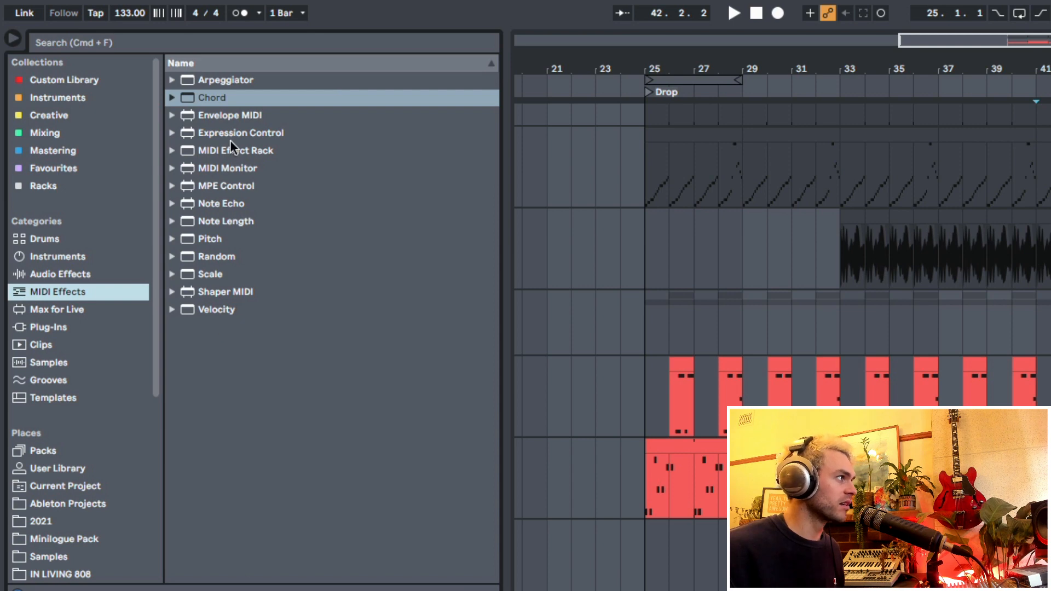
left_click_drag(222, 102, 100, 386)
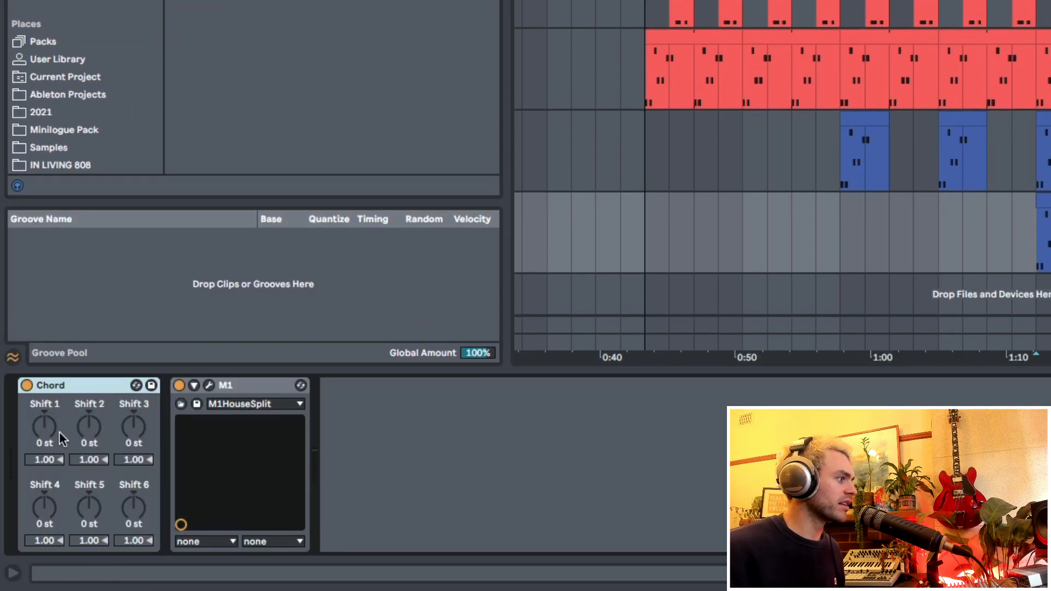
left_click(48, 428)
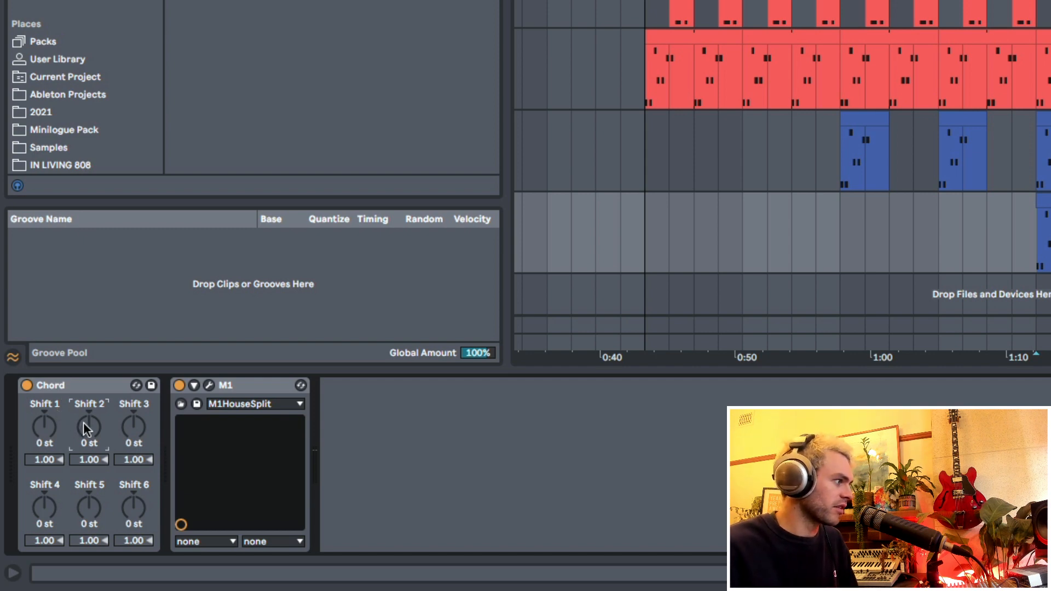
left_click_drag(84, 421, 86, 422)
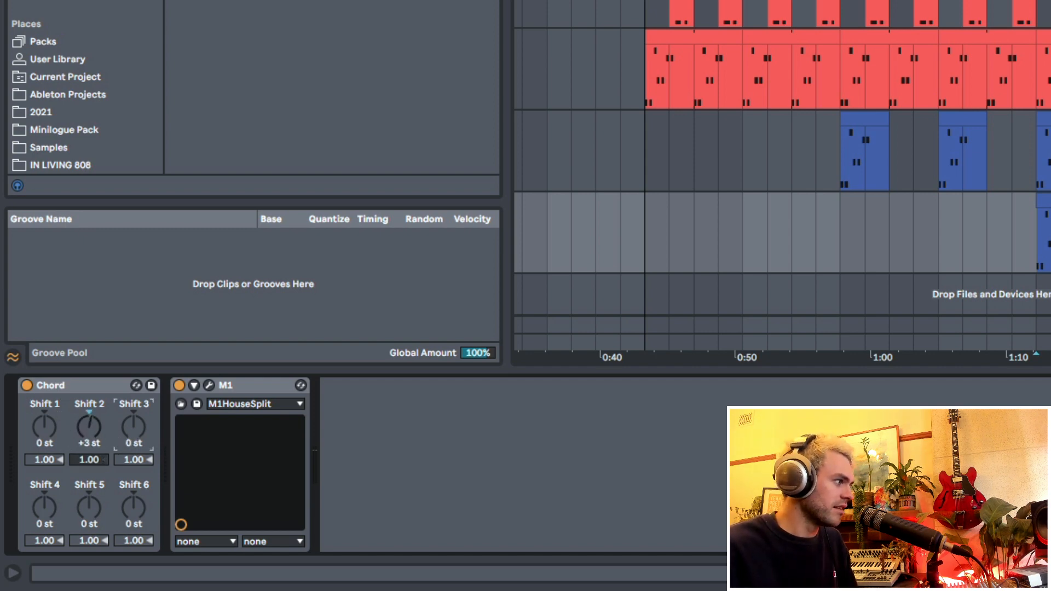
left_click_drag(152, 432, 153, 427)
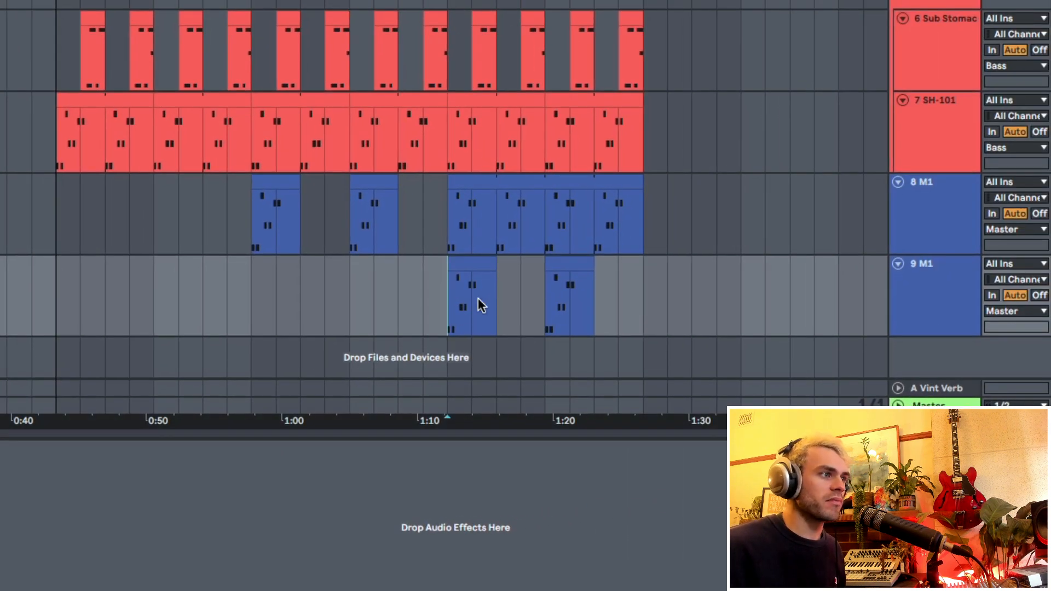
- Play the duplicated M1 part from bar 41 and transpose all notes of its two clips up one octave
left_click(466, 262)
key("space")
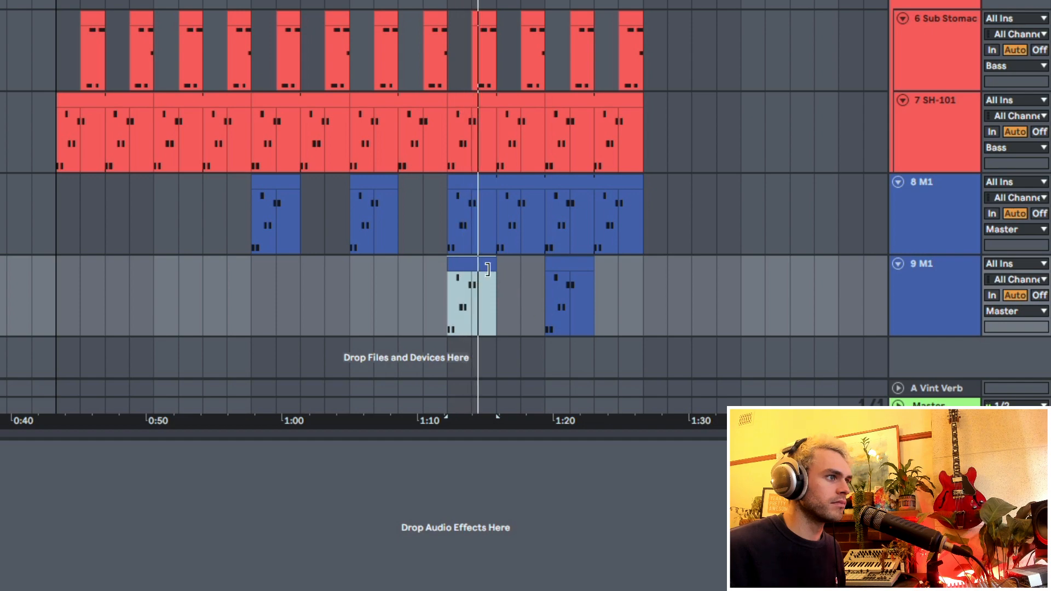
left_click_drag(474, 307, 633, 312)
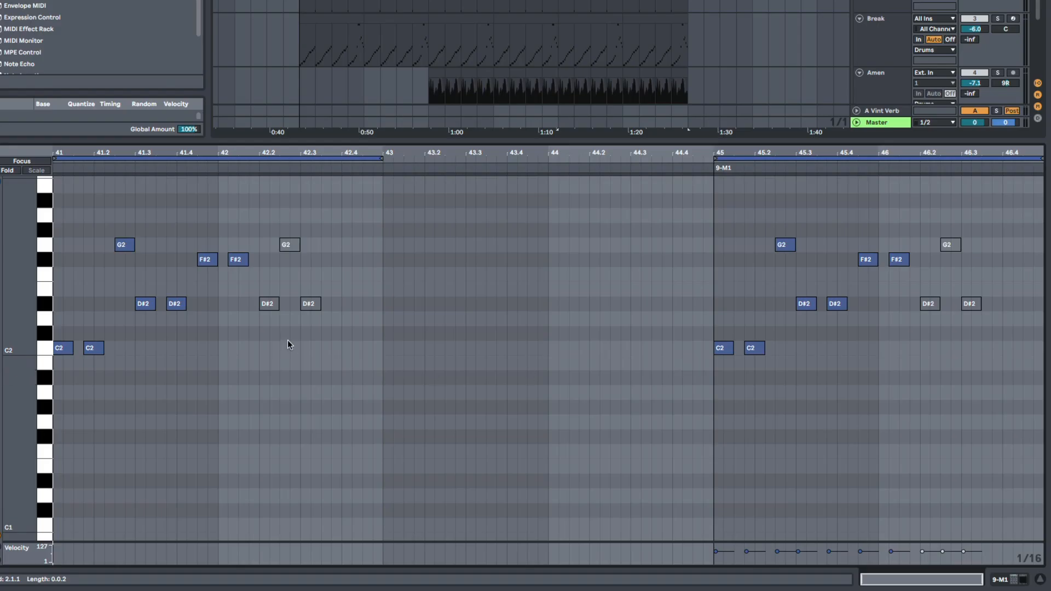
key("ctrl+a")
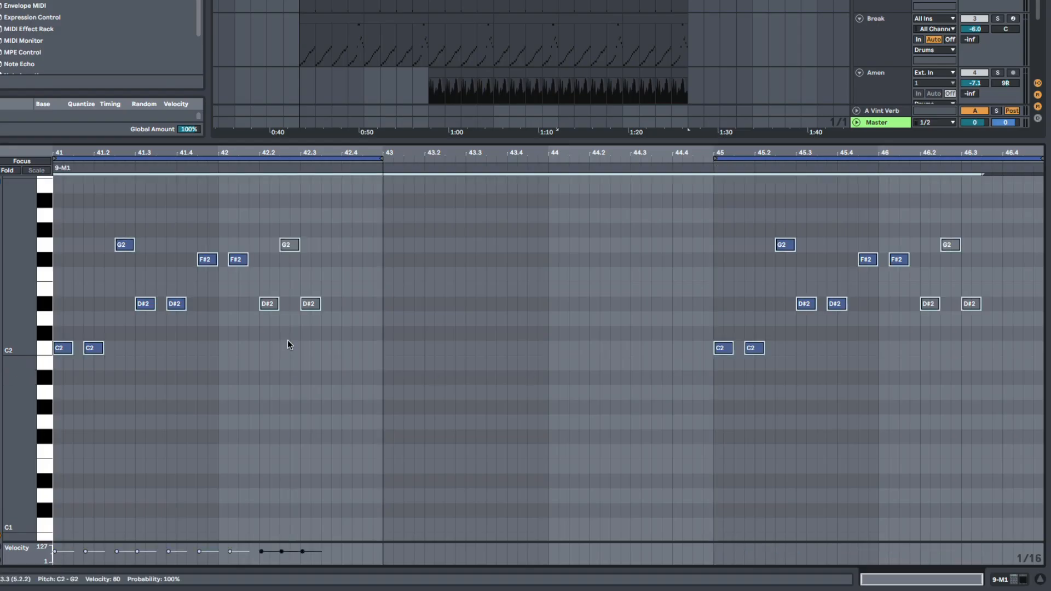
key("shift+Up")
key("shift+Tab")
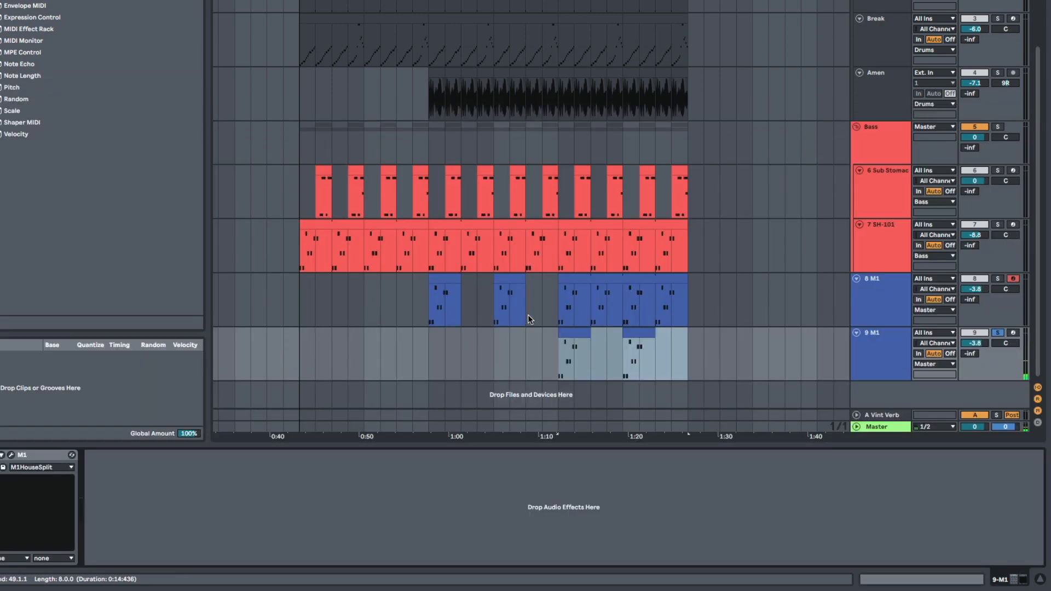
- Rename the duplicated M1 track to "M1 Chord s" and play it from bar 41
left_click_drag(558, 299, 717, 301)
left_click(568, 366)
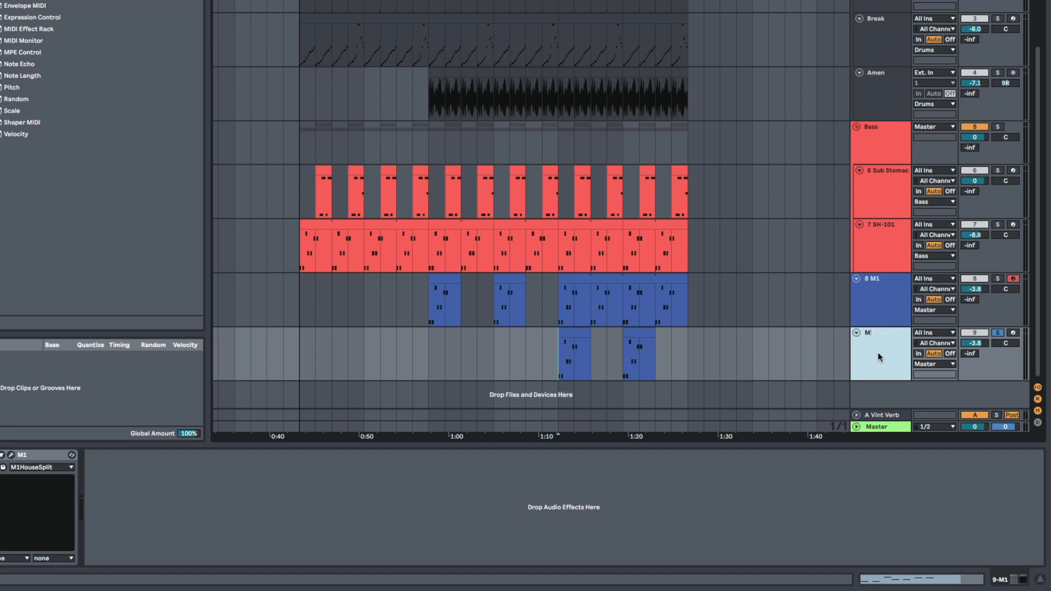
key("space")
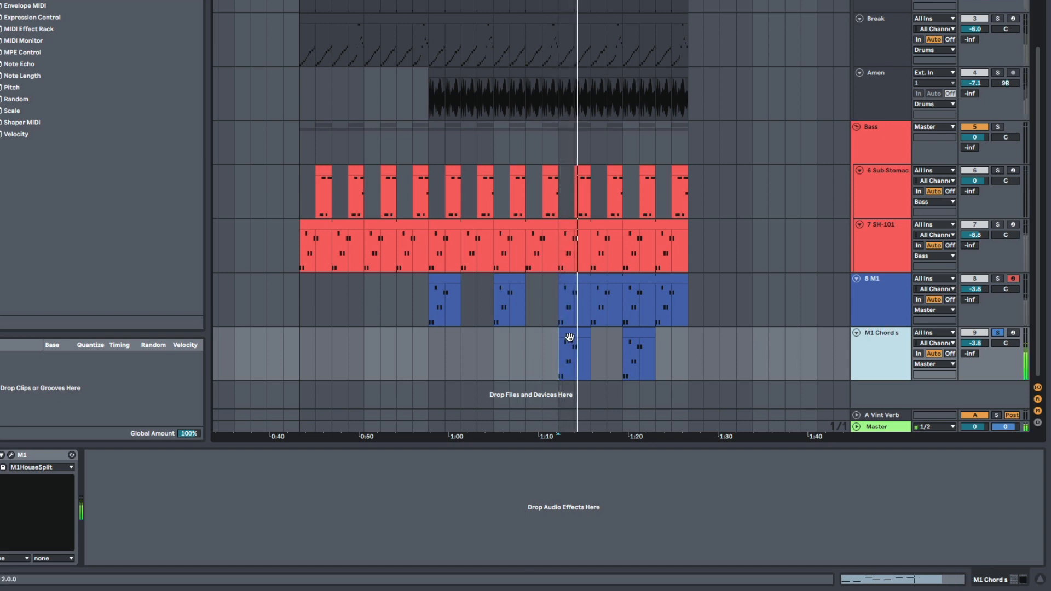
key("space")
- Shorten all notes in the two chord clips between bars 41 and 49 and play the result
left_click_drag(568, 336, 697, 351)
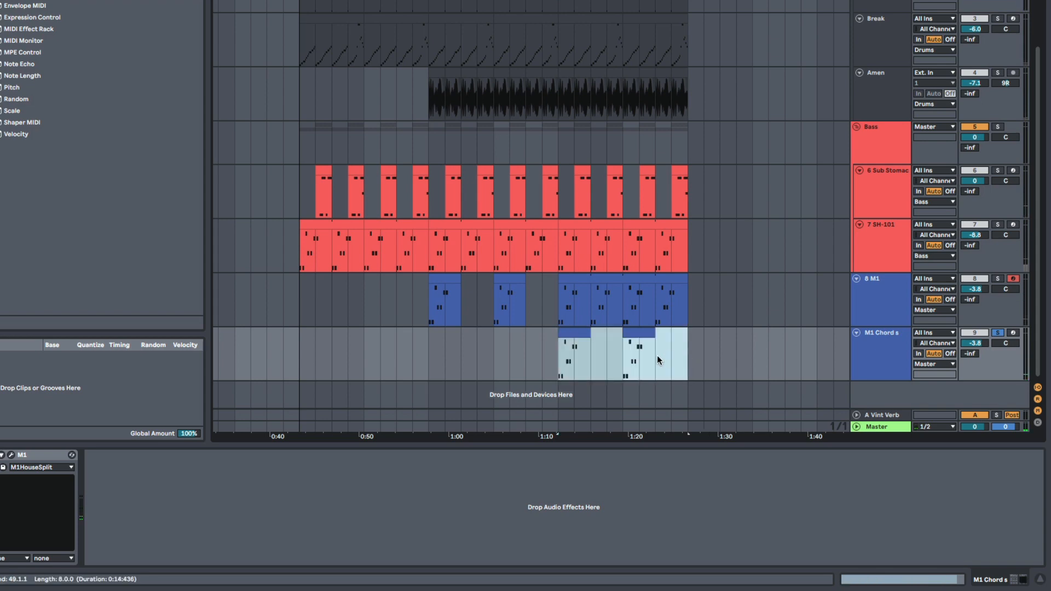
key("shift+Tab")
scroll(399, 359, "up", 10)
scroll(413, 341, "down", 1)
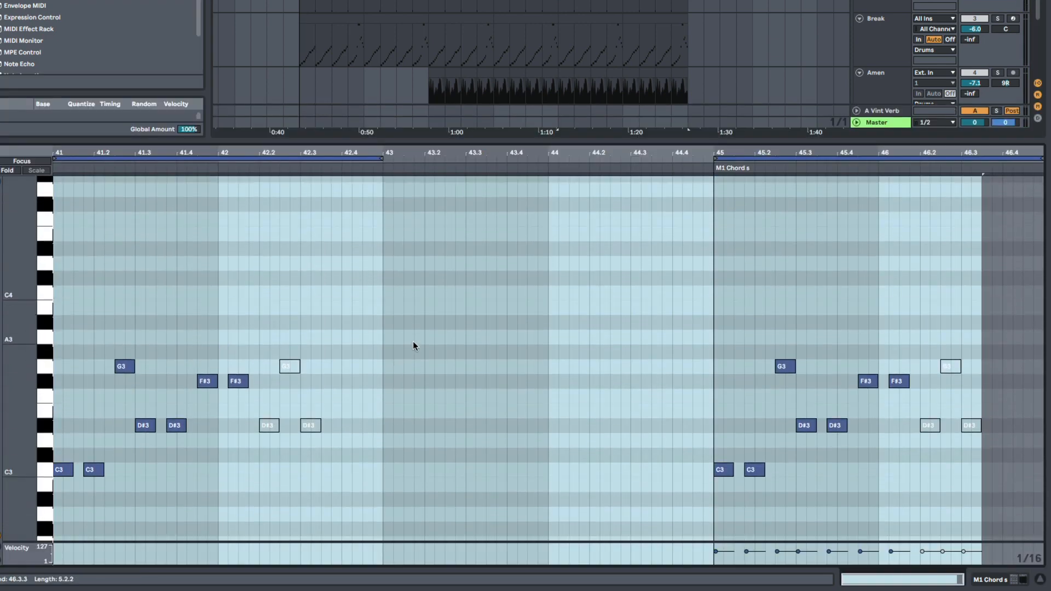
key("ctrl+a")
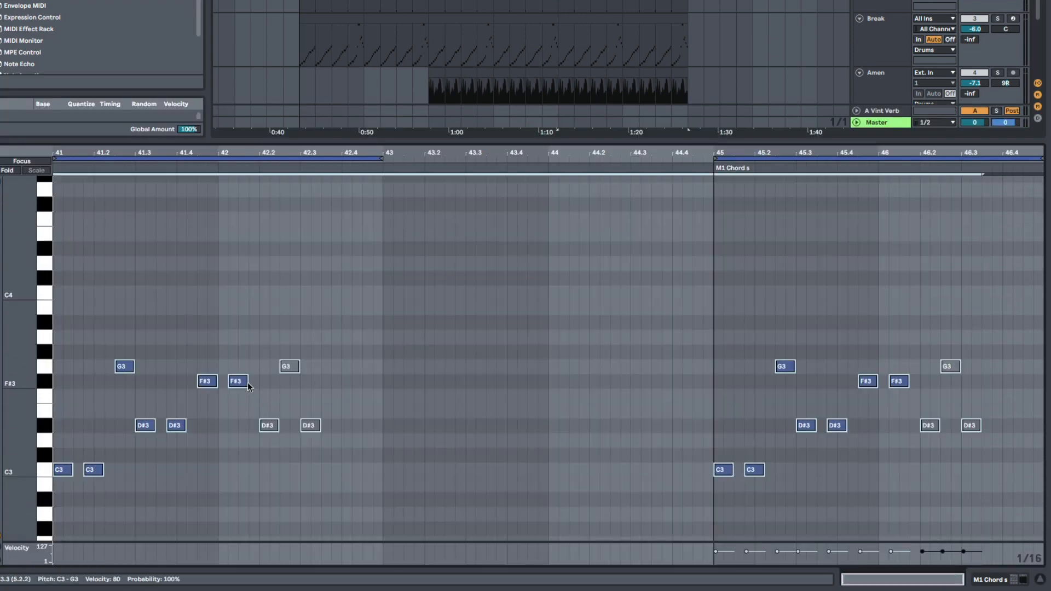
left_click_drag(245, 382, 236, 382)
key("space")
key("shift+Tab")
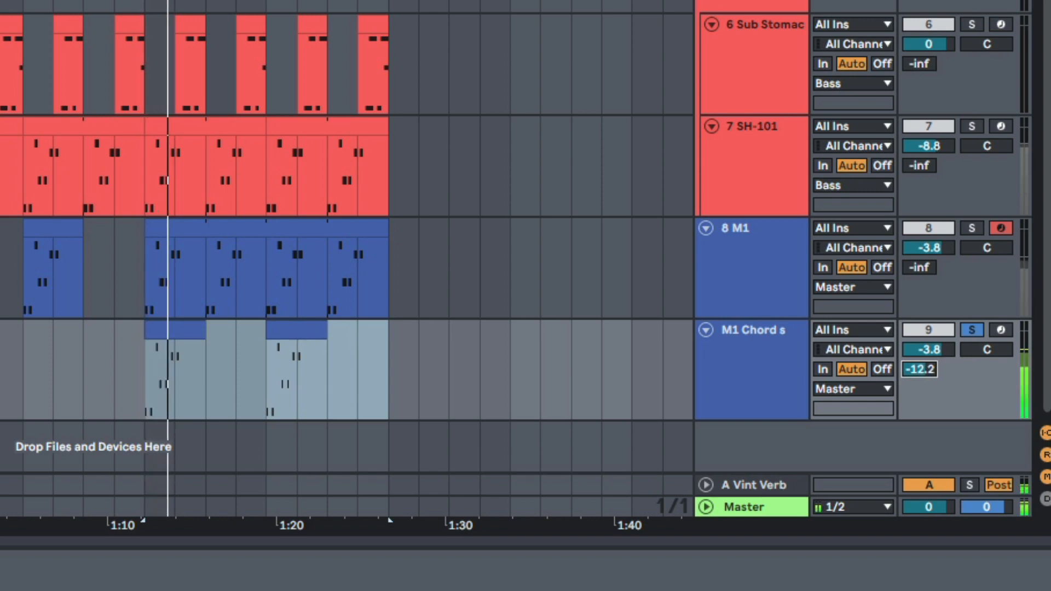
- Listen to the M1 and chord tracks soloed together from bar 41, and end the M1 solo
left_click(972, 227)
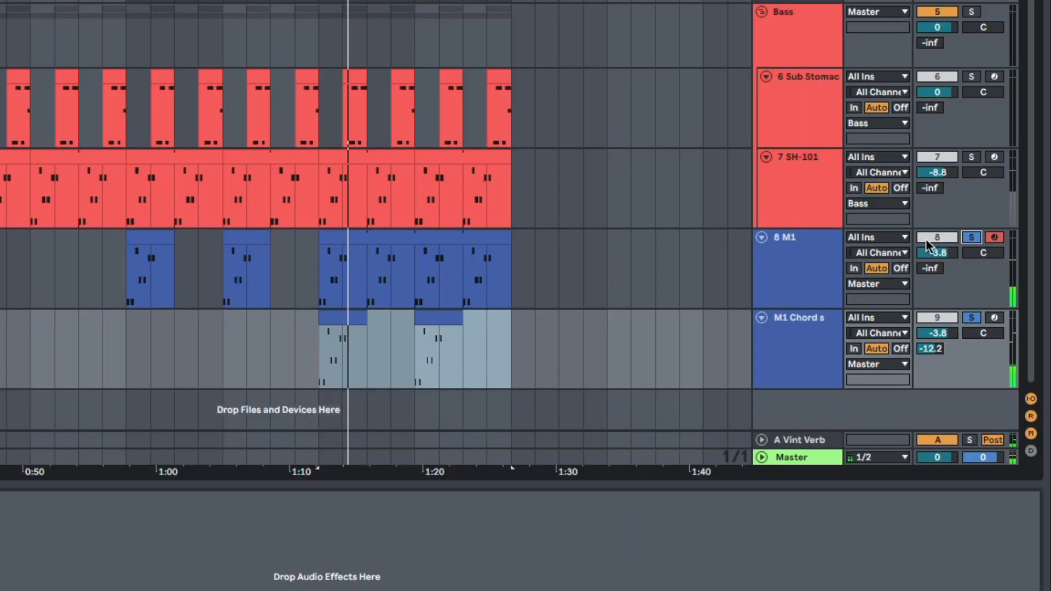
left_click(305, 298)
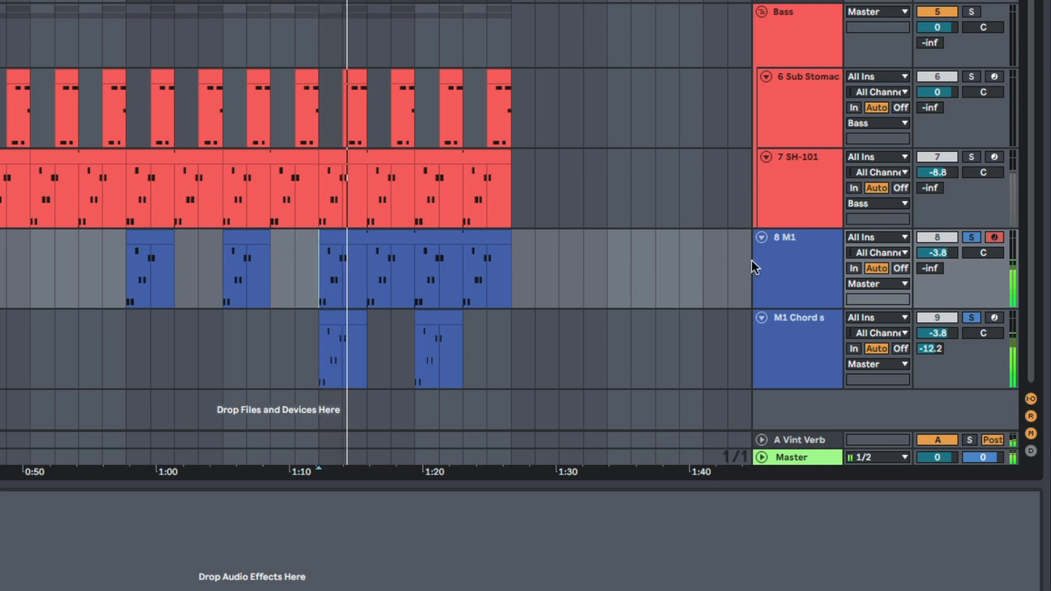
left_click(970, 237)
key("space")
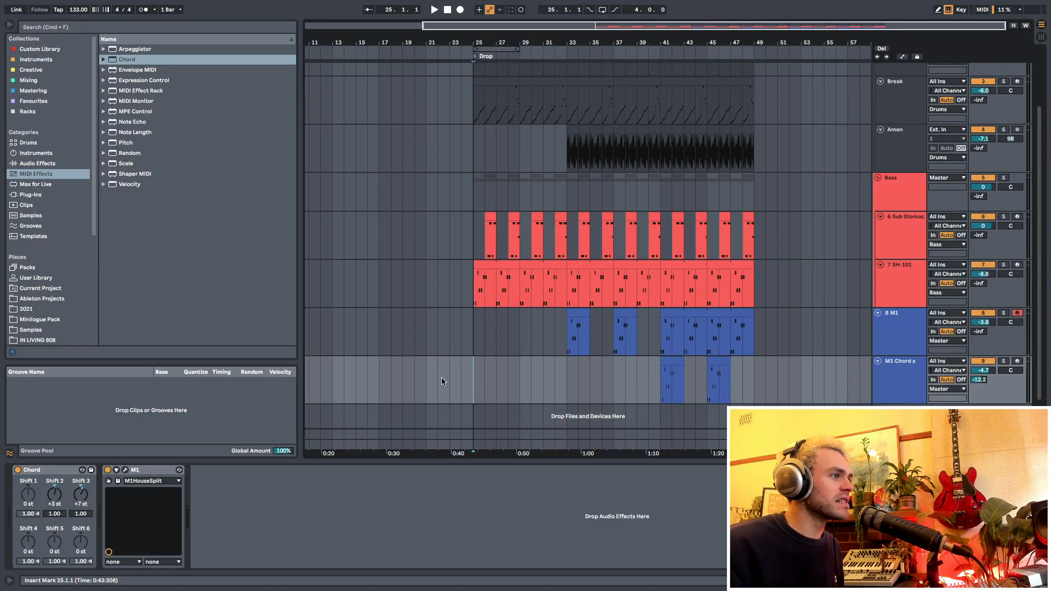
- Examine the arrangement across the tracks and the empty intro space before the drop
left_click_drag(442, 377, 786, 387)
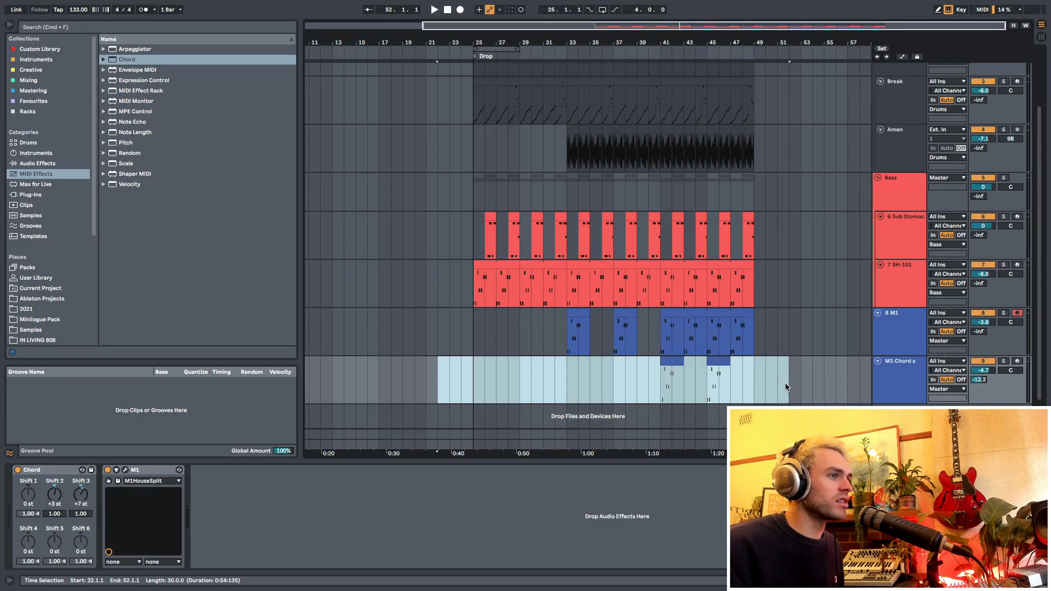
scroll(603, 335, "up", 3)
scroll(584, 313, "down", 3)
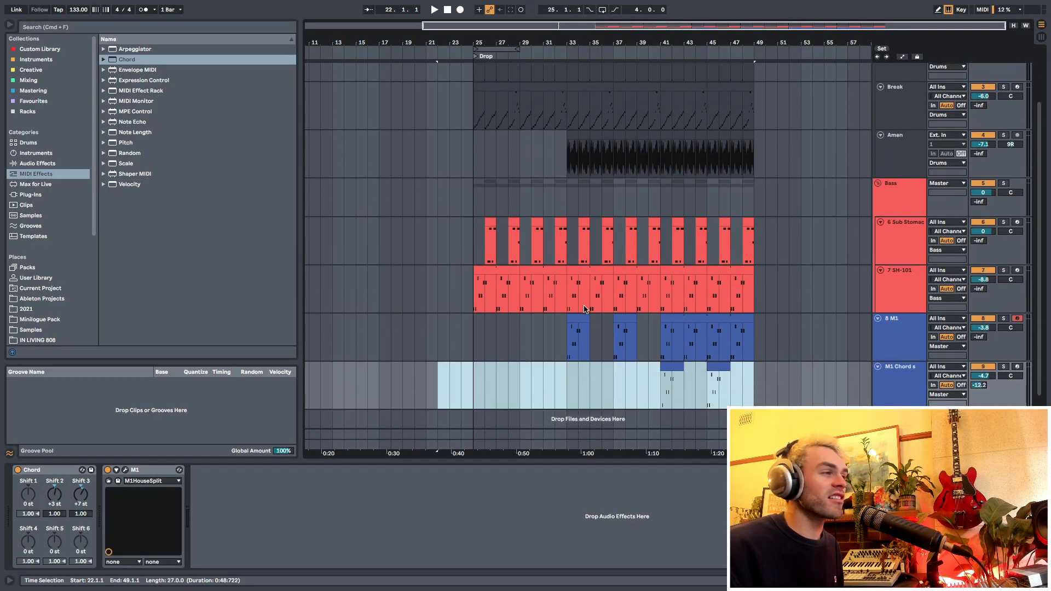
scroll(482, 373, "up", 3)
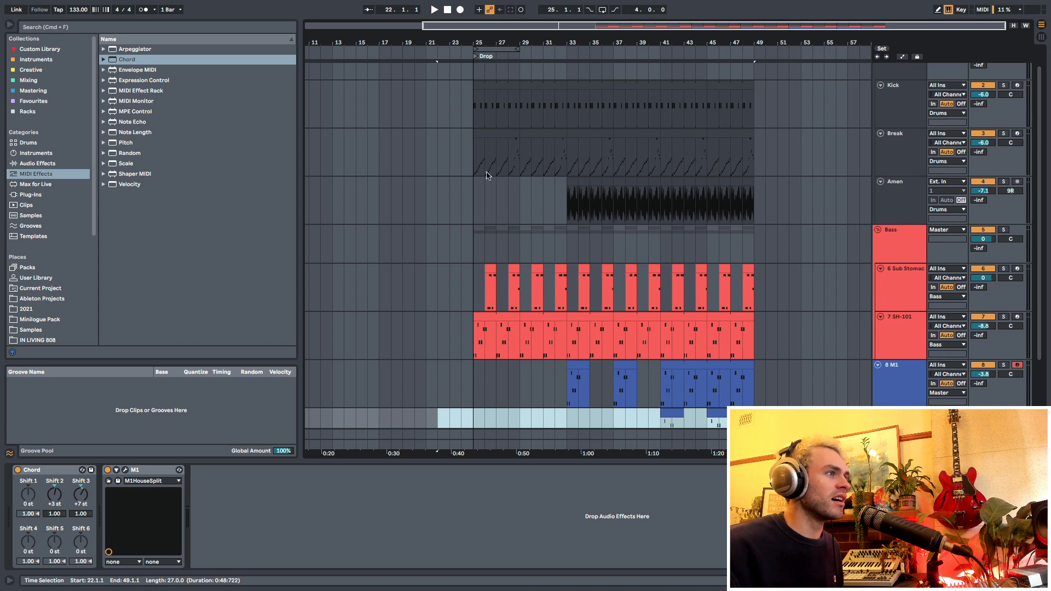
left_click(543, 200)
left_click_drag(489, 44, 560, 46)
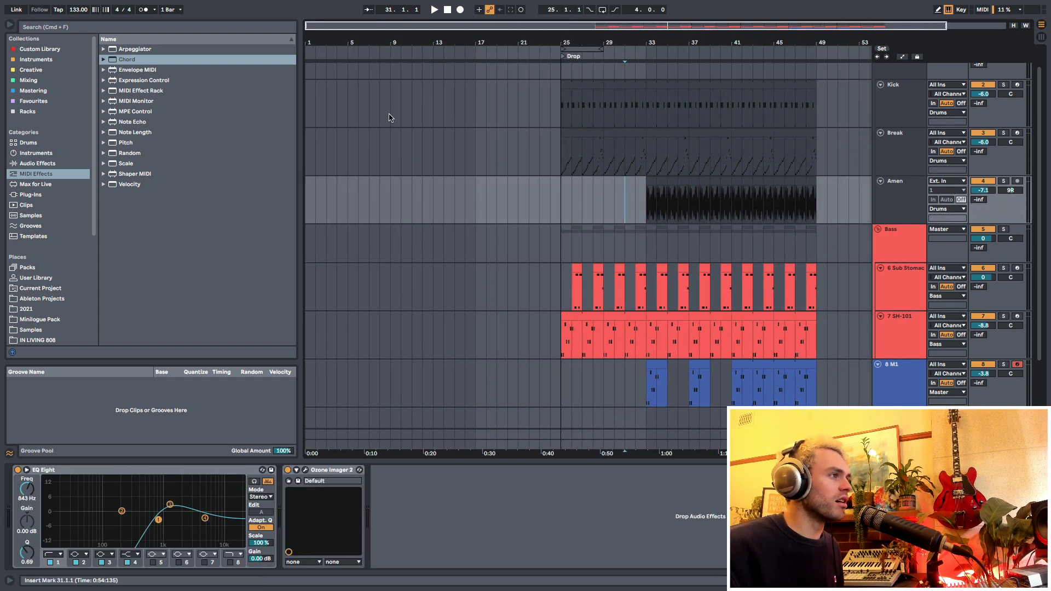
left_click(345, 162)
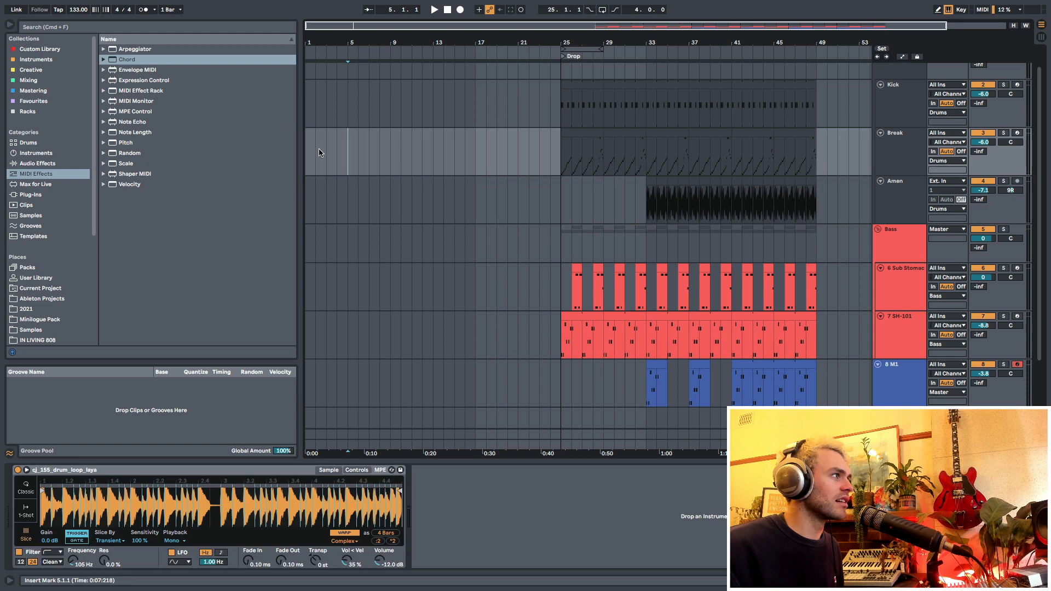
left_click(346, 122)
- Copy bars 25 to 29 of the drum and bass tracks to bar 5 and duplicate the section up to bar 21
left_click_drag(561, 117, 593, 155)
left_click_drag(593, 156, 604, 159)
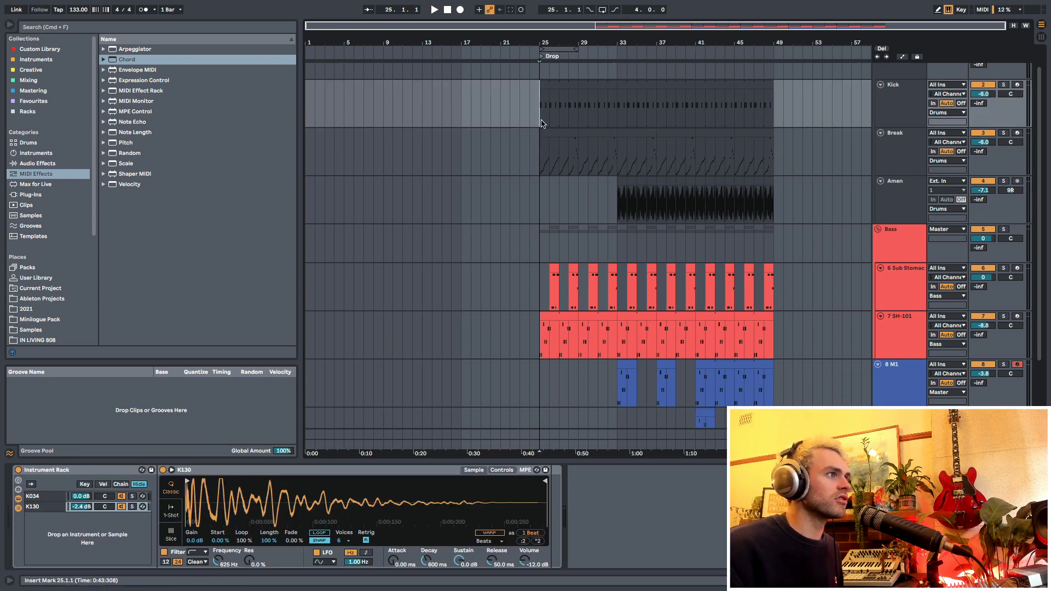
left_click_drag(540, 119, 579, 335)
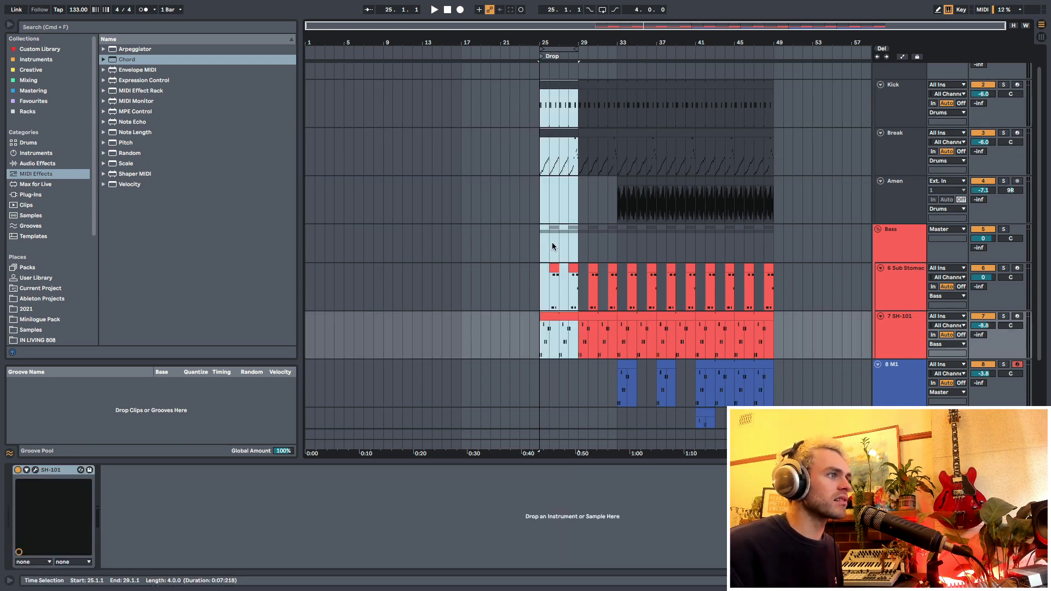
mouse_move(525, 45)
left_mouse_down()
mouse_move(591, 57)
mouse_move(506, 48)
left_mouse_up()
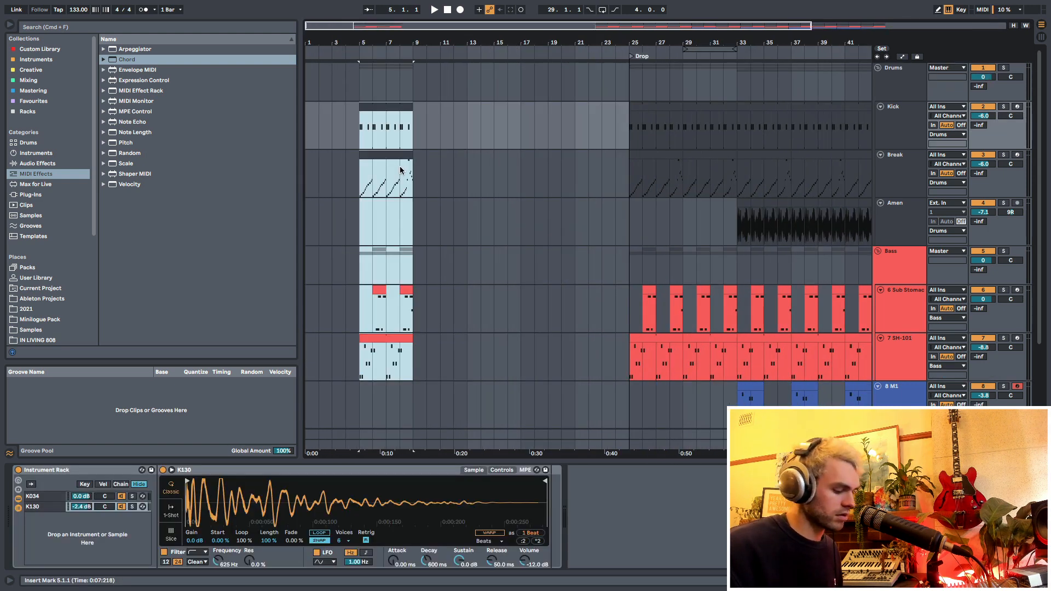
key("ctrl+d")
key("ctrl+d")
key("ctrl+d")
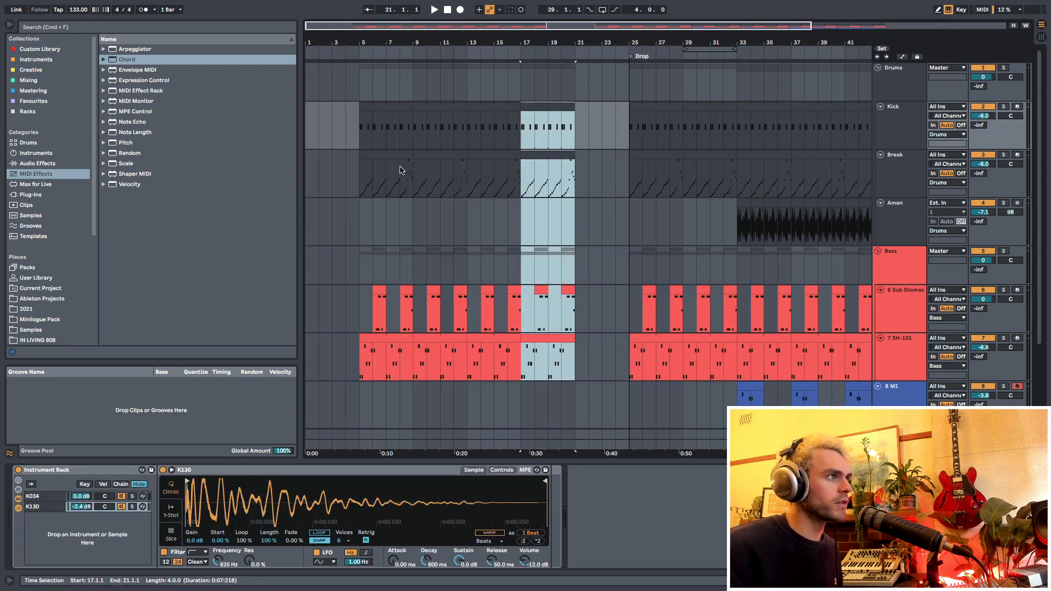
- Arrange the copied drum and bass clips to fill bars 9 to 25, directly before the drop
left_click(694, 132, "shift")
left_click_drag(670, 108, 760, 125)
left_click(775, 130)
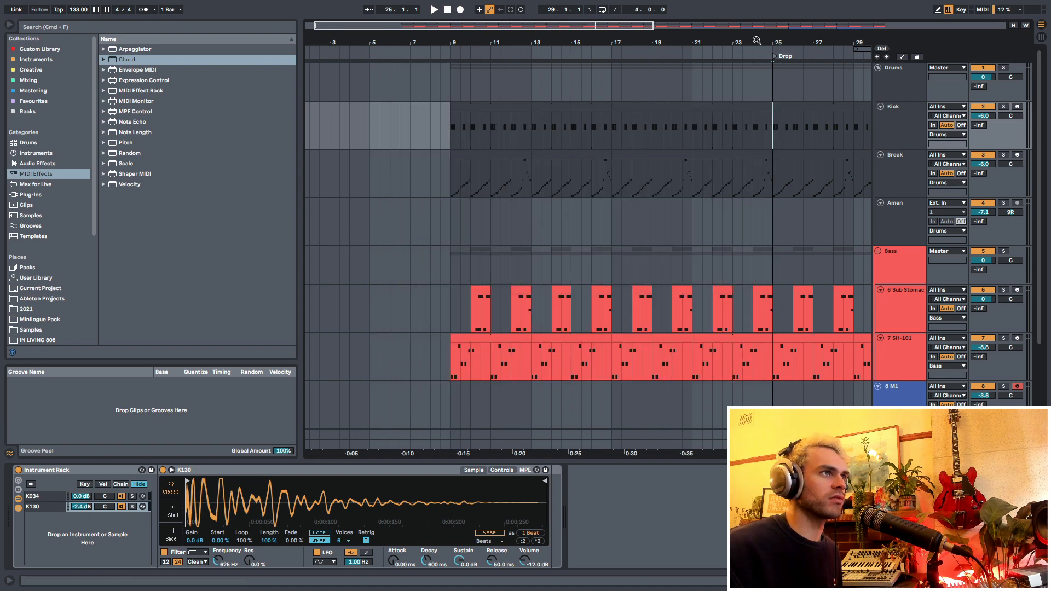
- Delete the Kick and Break clips from bar 17 to 25 and the sub and SH-101 clips from bar 9 to 25
mouse_move(757, 41)
left_mouse_down()
mouse_move(699, 133)
mouse_move(552, 190)
left_mouse_up()
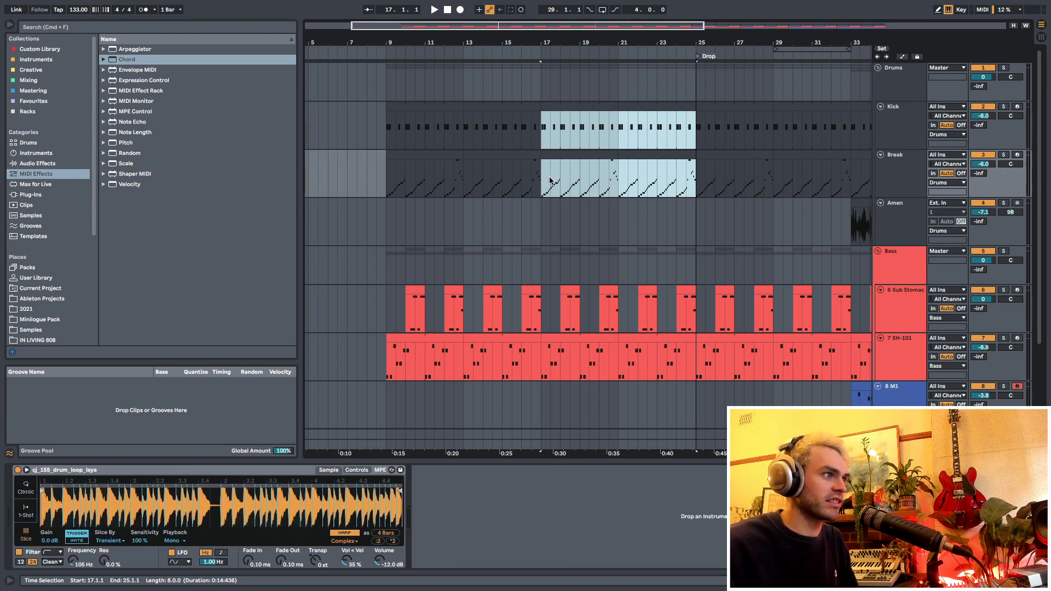
key("Delete")
scroll(487, 239, "down", 3)
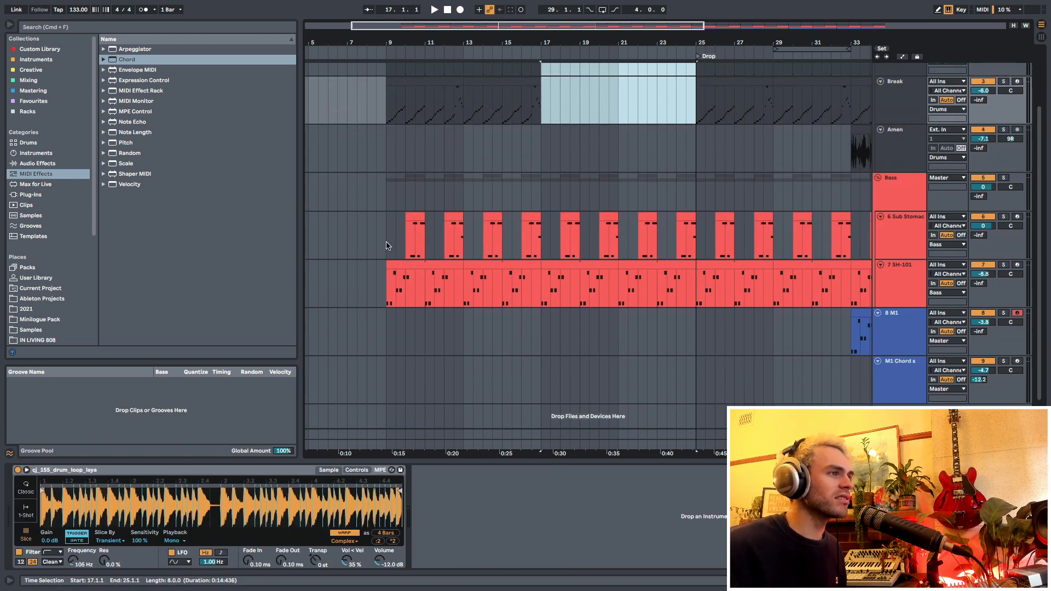
left_click_drag(386, 246, 694, 292)
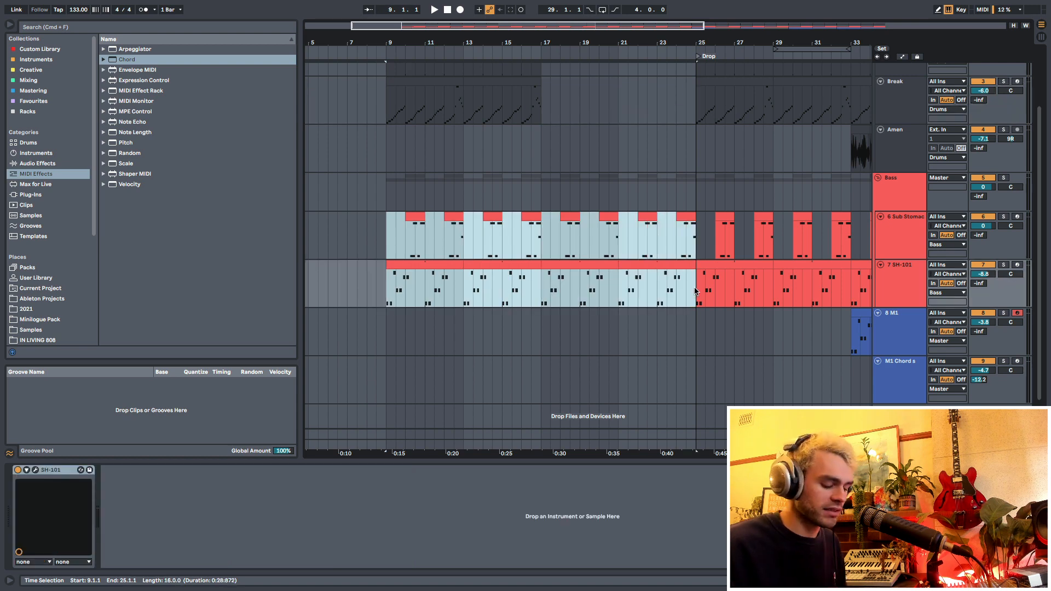
key("Delete")
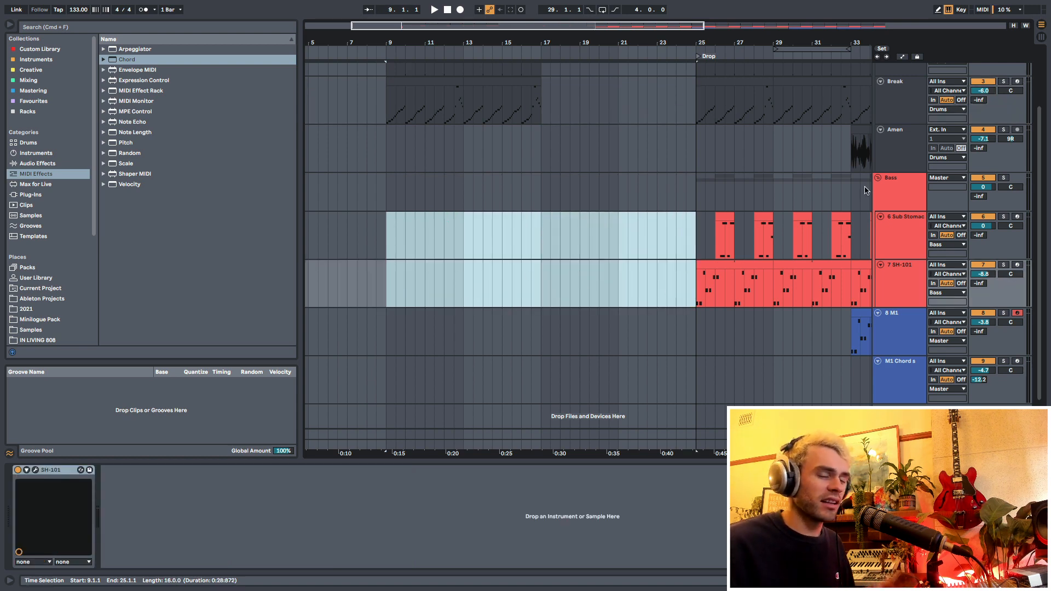
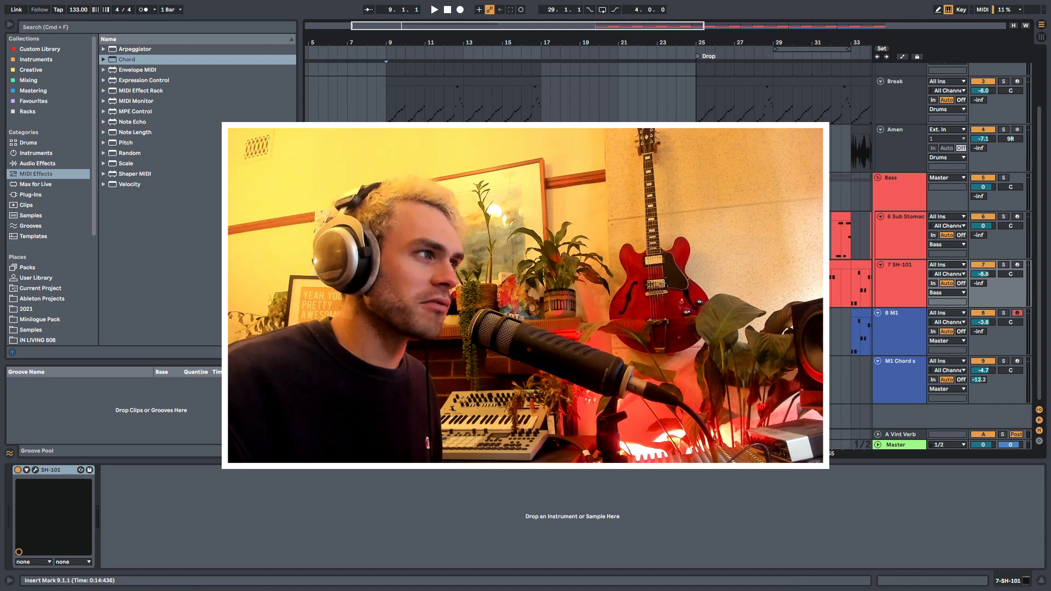
- Create a Reese MIDI track below the SH-101 track and load the Home made reese preset on it
key("Up")
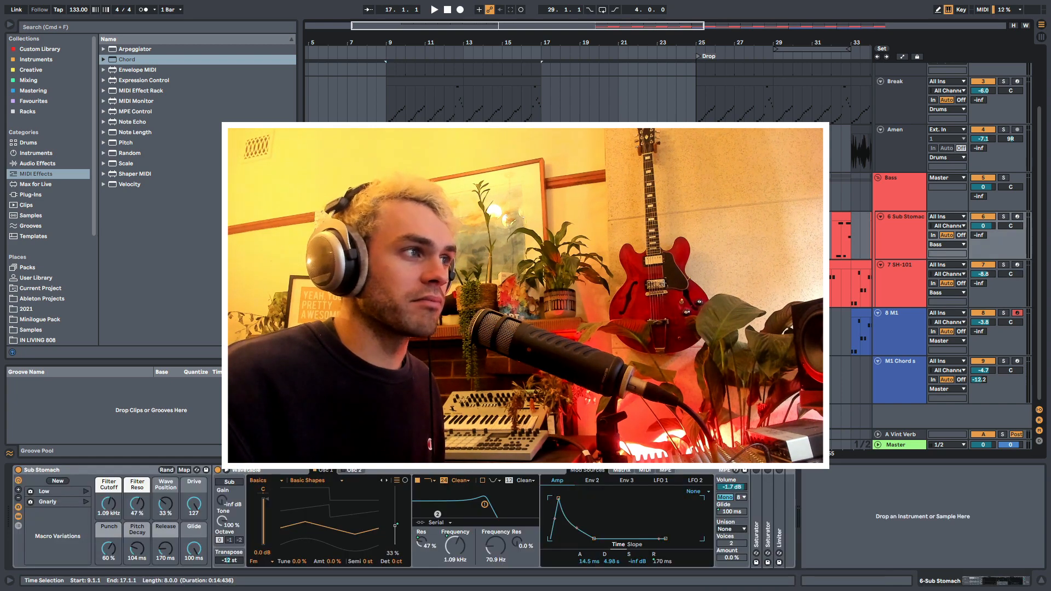
left_click_drag(541, 237, 541, 283)
left_click(890, 182)
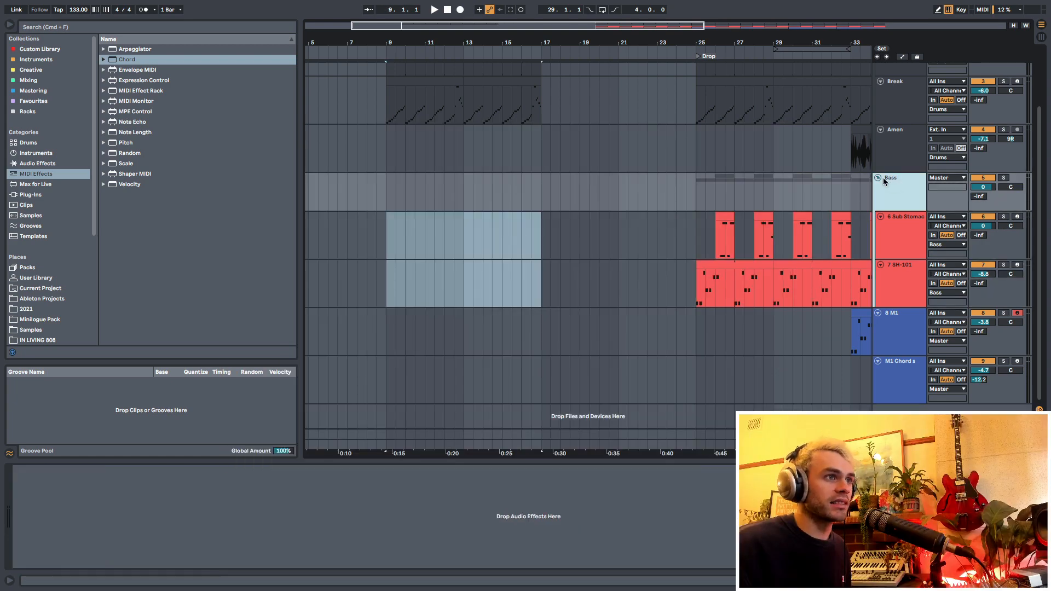
left_click(891, 281)
left_click(890, 340)
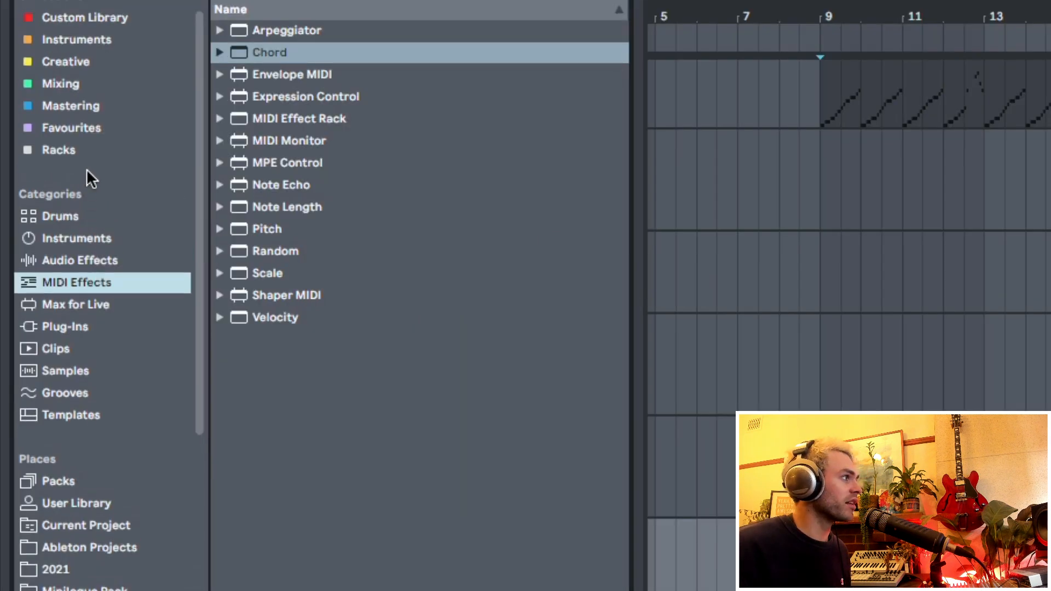
left_click(89, 150)
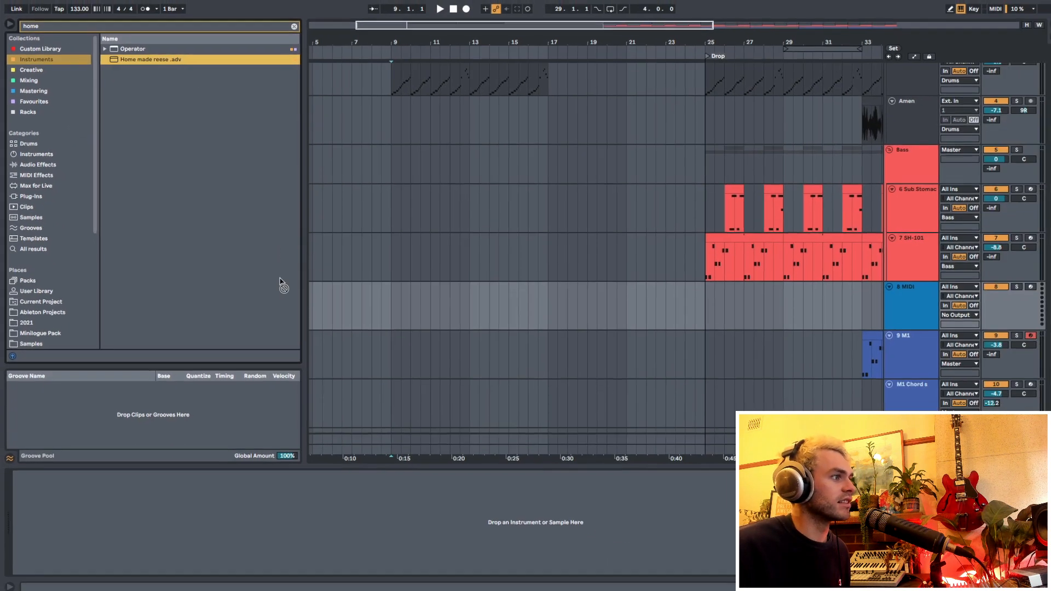
left_click(388, 301)
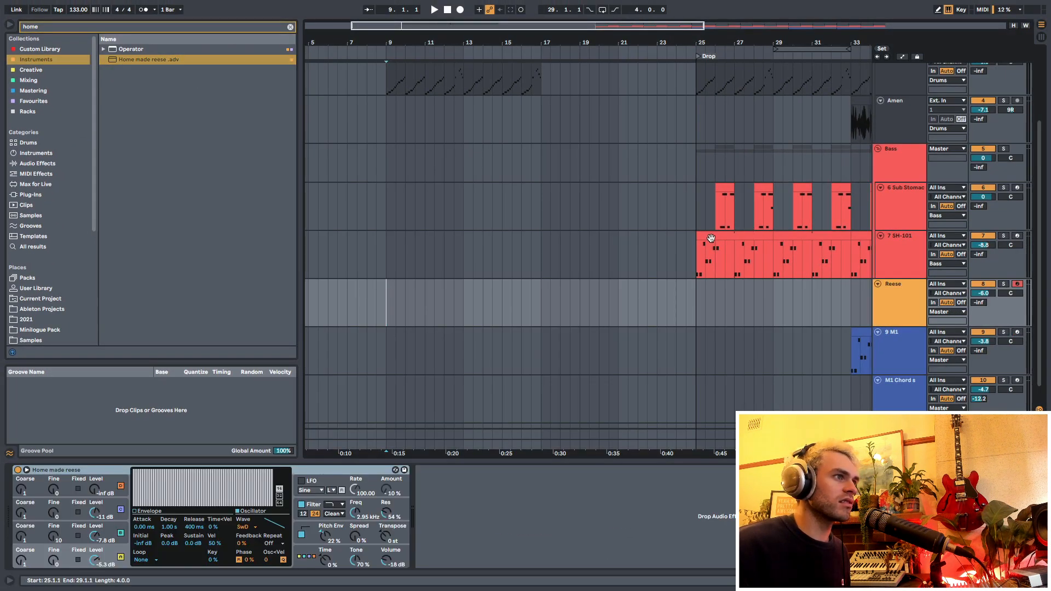
- Copy the SH-101 pattern from bars 25 to 27 to bar 9 of the Reese track
left_click_drag(698, 268, 730, 263)
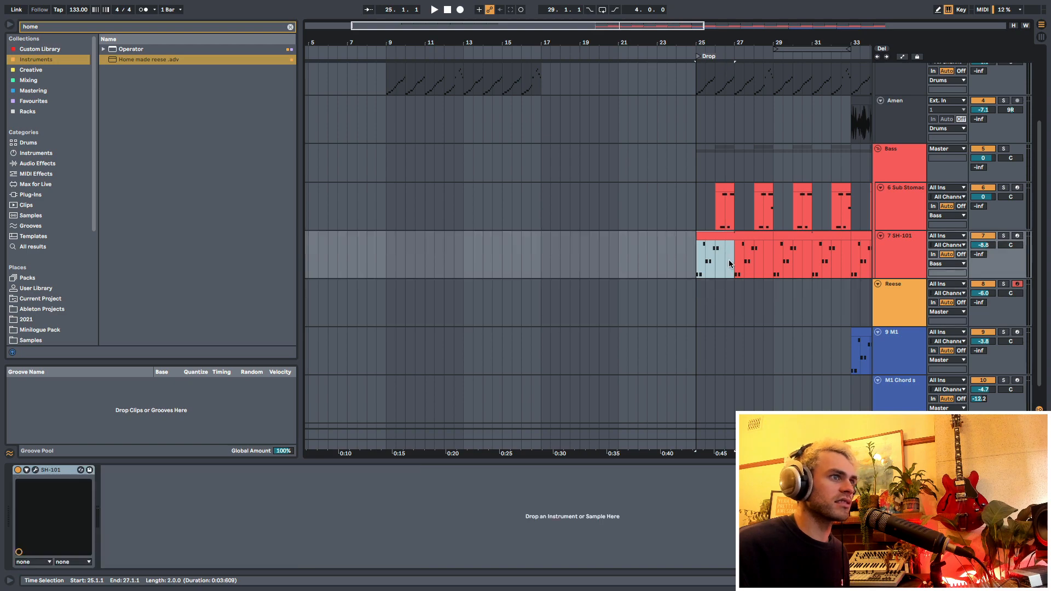
left_click(388, 314)
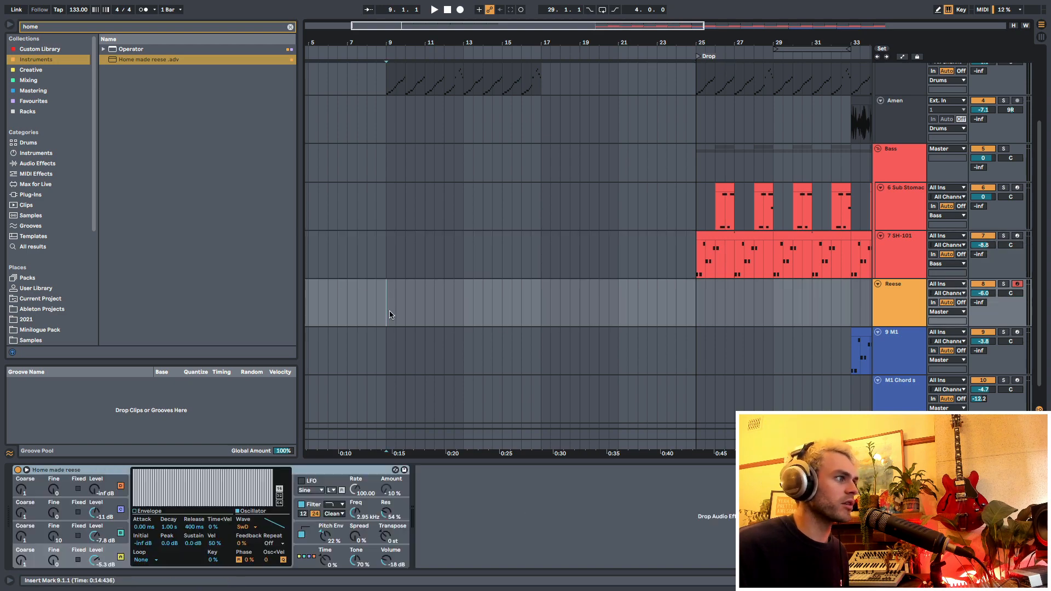
key("super+v")
- Transpose all notes of the pasted Reese clip down one octave, so the pattern starts on C0
double_click(404, 284)
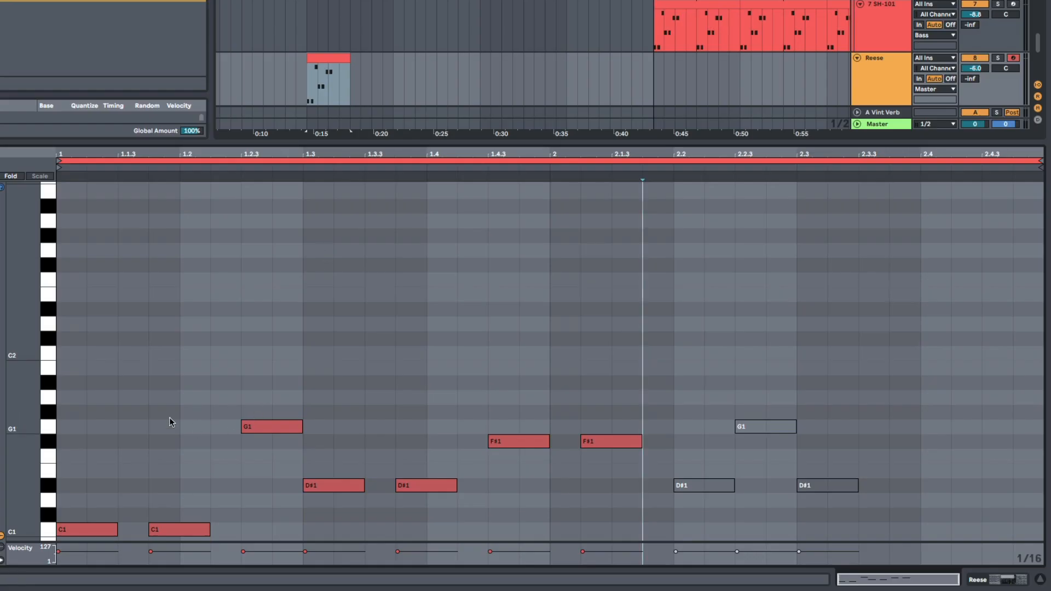
scroll(169, 416, "down", 3)
key("super+a")
key("shift+Down")
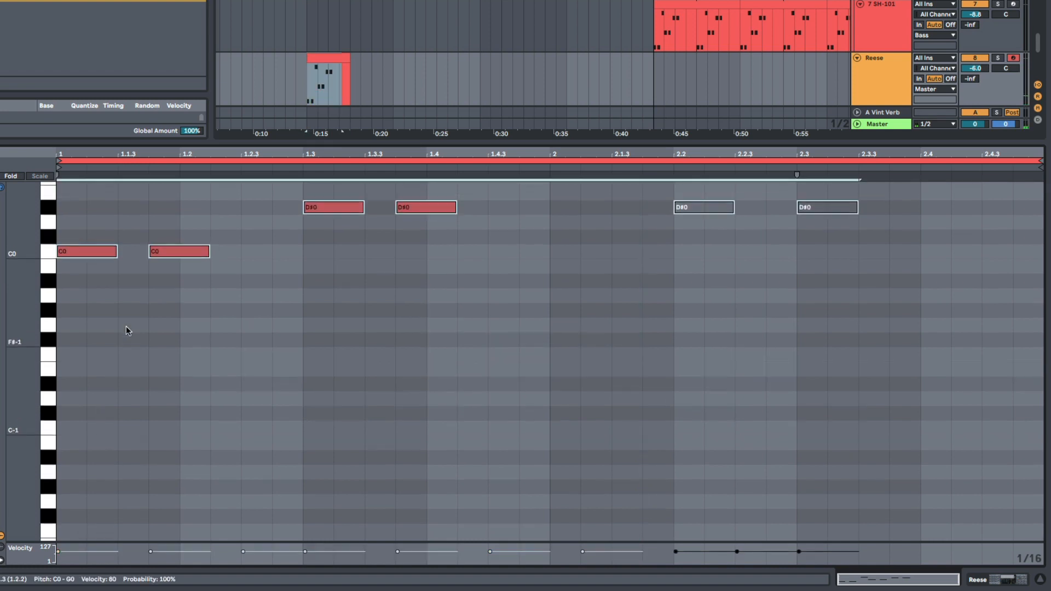
- Lengthen the Reese notes into sustained C0, D#0 and F#0 notes that follow each other directly, deleting the other active notes
left_click(119, 222)
left_click_drag(116, 252, 272, 274)
scroll(300, 341, "up", 4)
key("Delete")
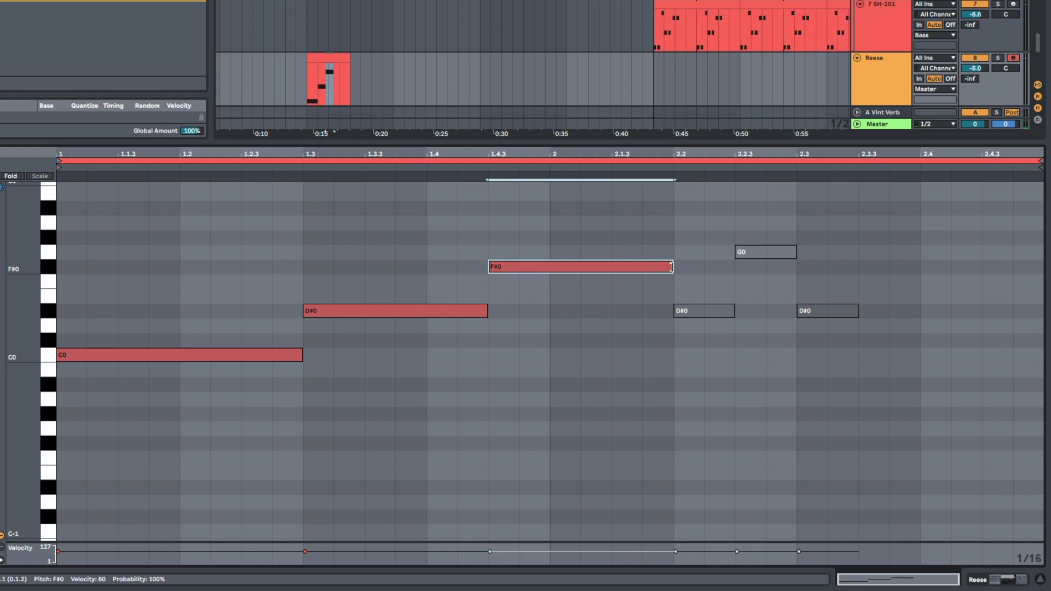
left_click_drag(672, 267, 640, 271)
left_click(629, 354)
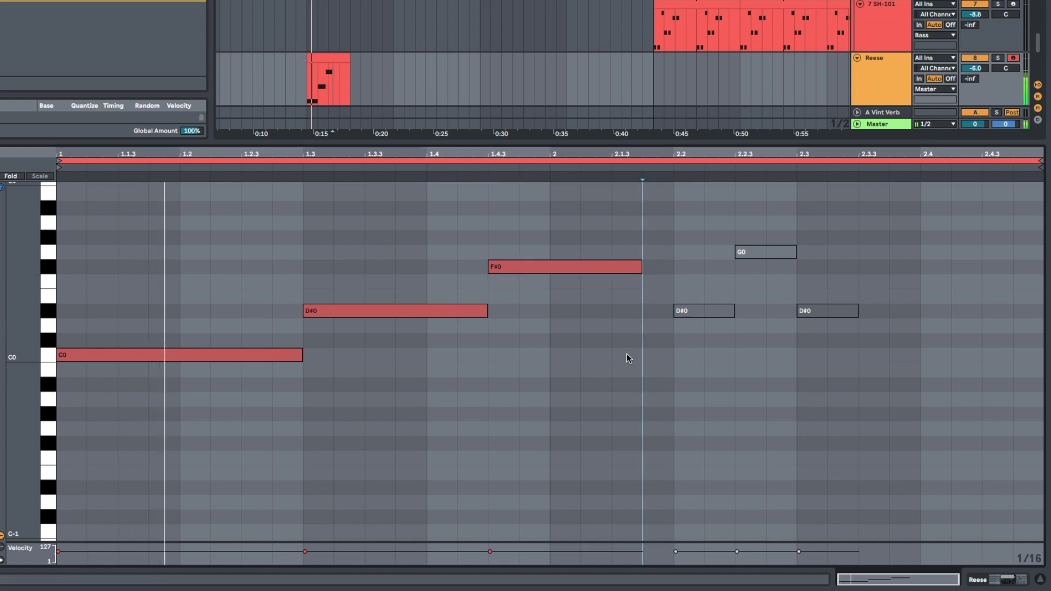
scroll(537, 372, "up", 5)
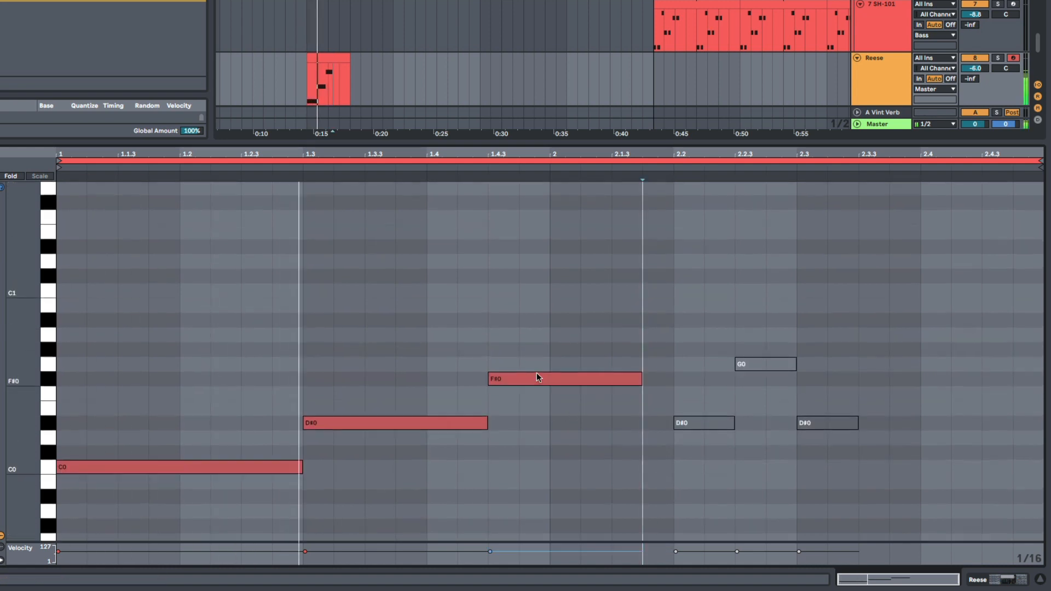
scroll(536, 370, "down", 2)
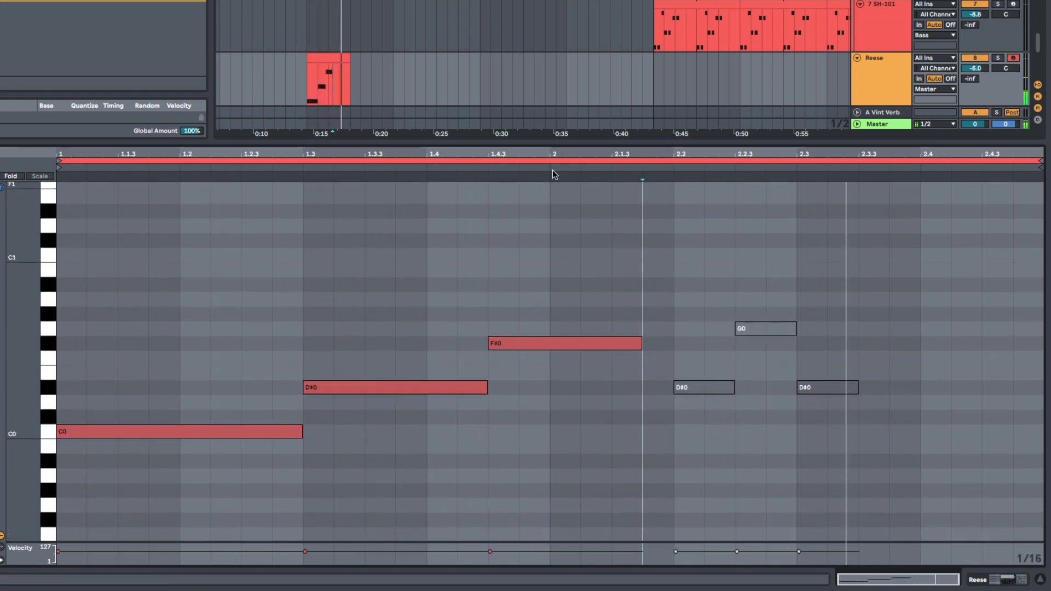
- Duplicate the two-bar Reese pattern to four bars and extend its clip in the arrangement to bar 21
key("space")
left_click(400, 161)
key("ctrl+d")
left_click(516, 238)
key("space")
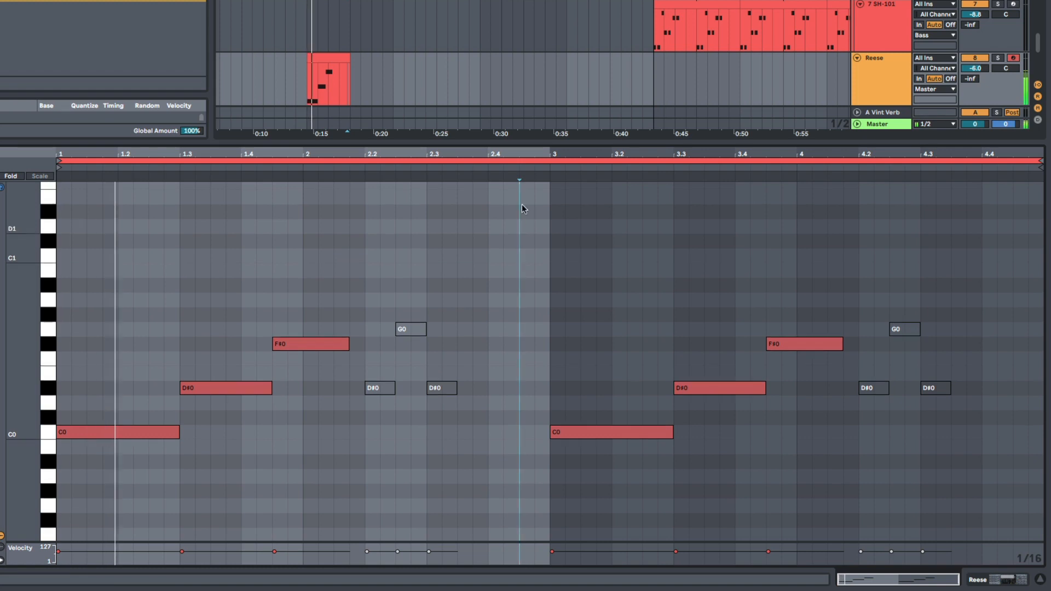
left_click_drag(348, 61, 566, 68)
left_click(613, 394)
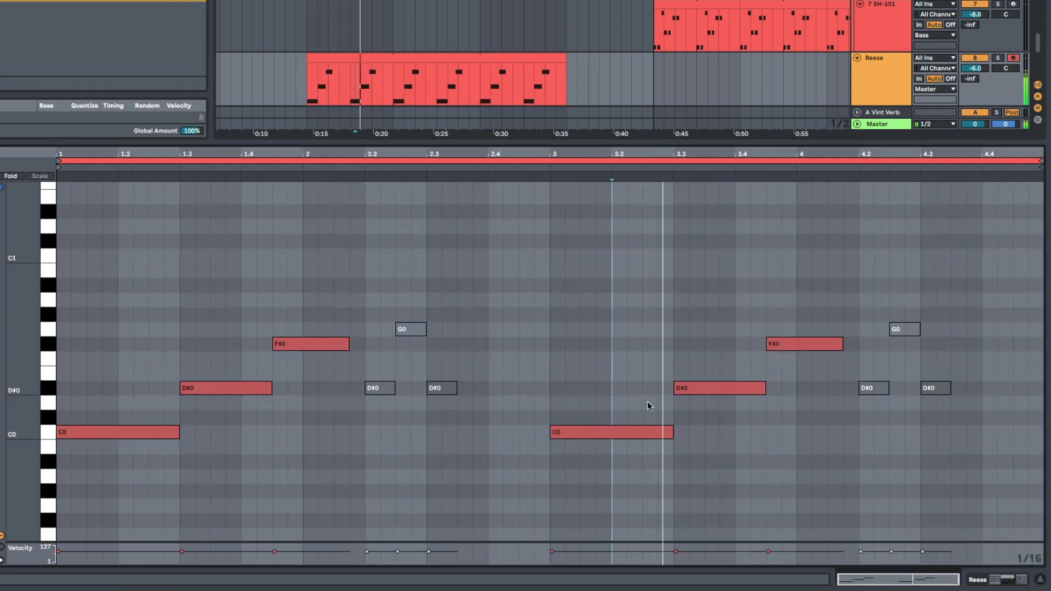
- Delete the F#0 note in the second half of the Reese pattern and extend the D#0 note before it to fill the gap
key("space")
left_click(798, 386)
left_click(793, 344)
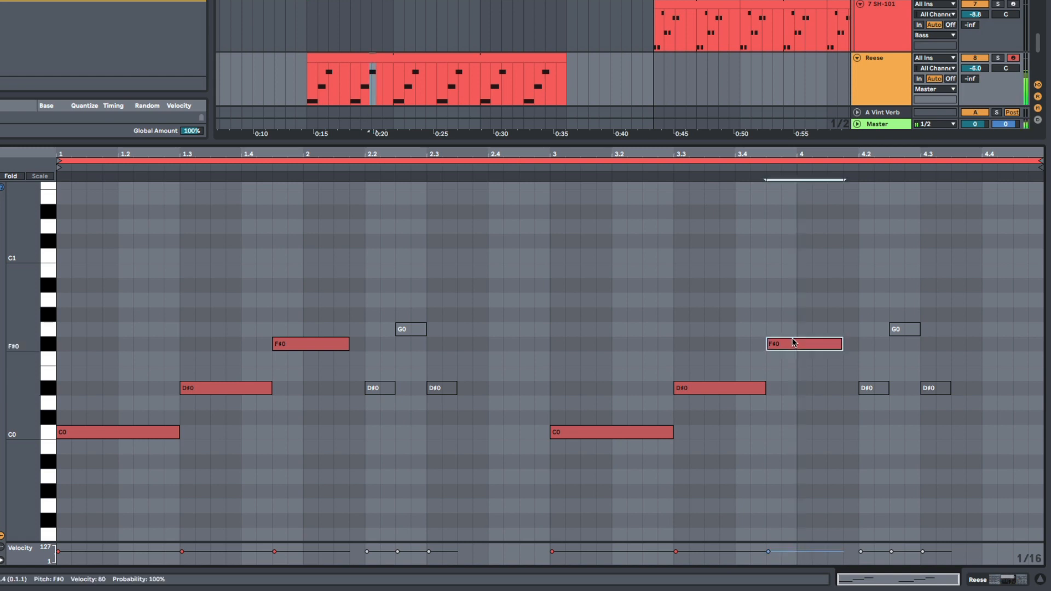
key("Delete")
left_click_drag(765, 390, 843, 392)
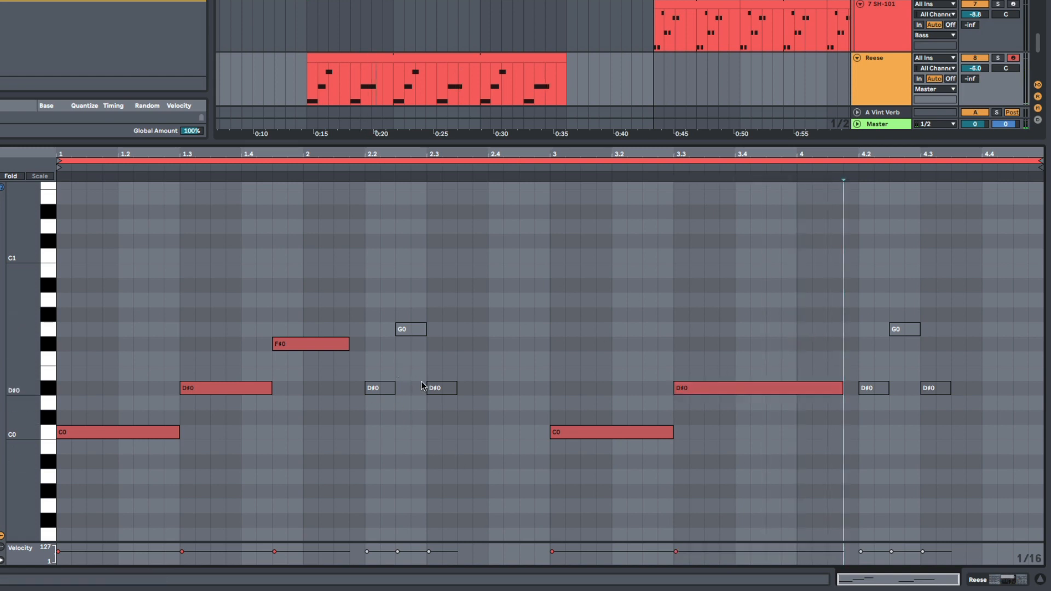
- Play back the Reese pattern and raise the Reese track's volume to -3.2 dB
left_click(445, 361)
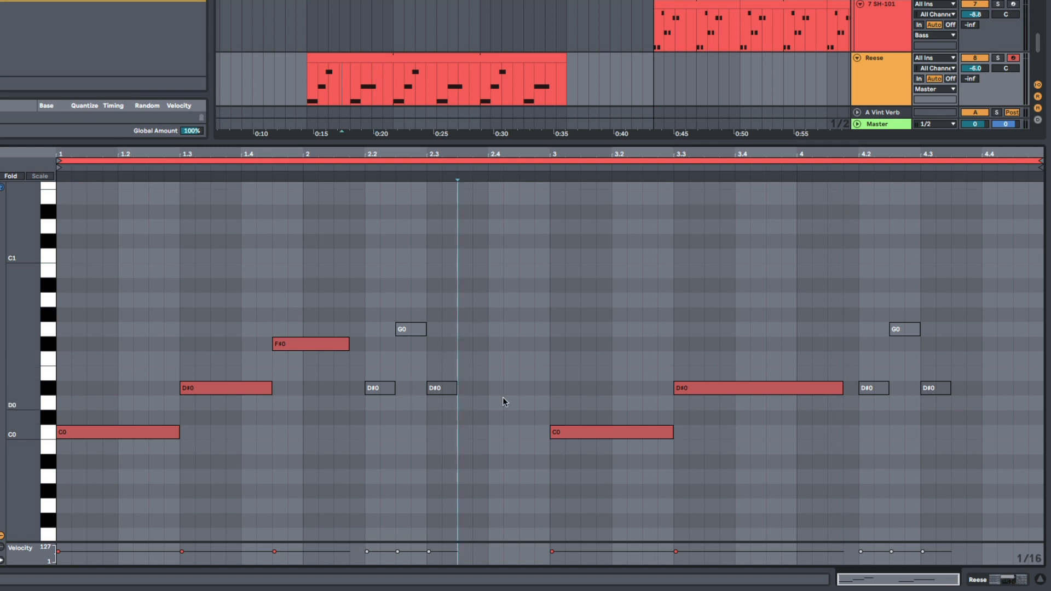
key("space")
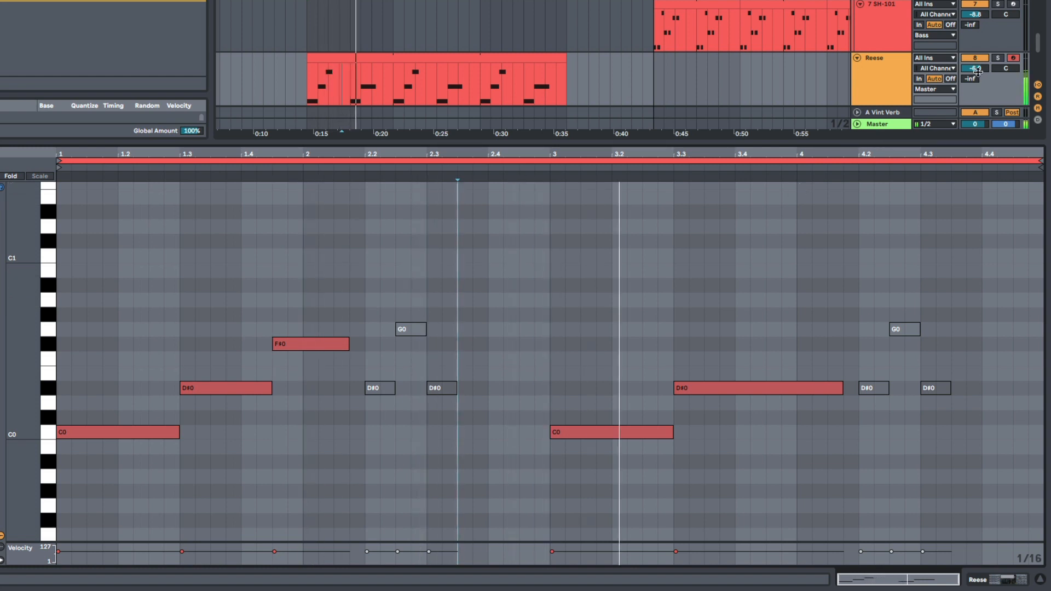
left_click_drag(975, 68, 975, 57)
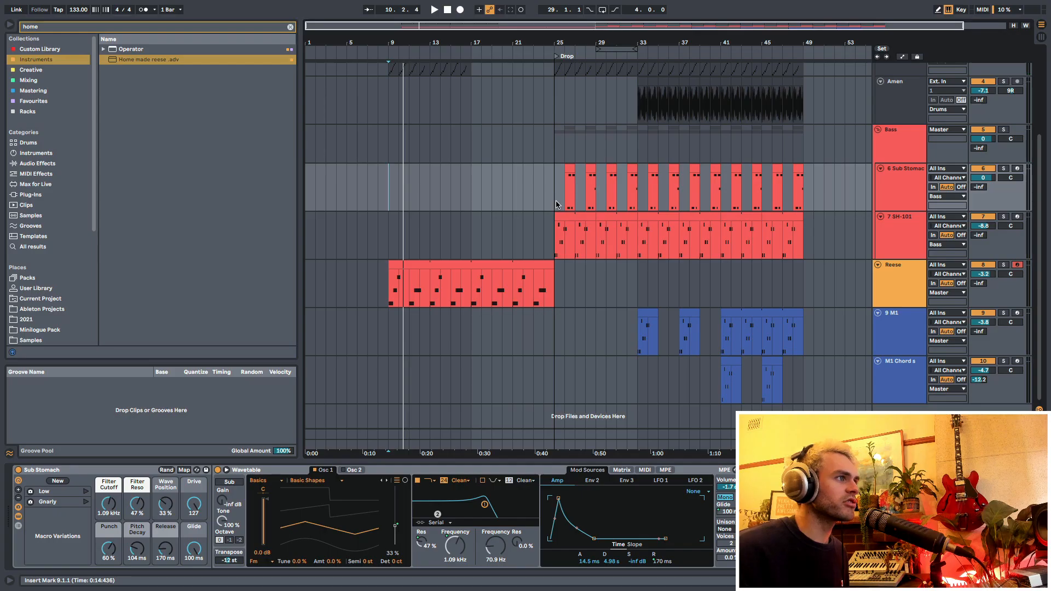
- Copy bars 25 to 43 of the Sub Stomach track to bar 9 and play back the intro
left_click_drag(742, 186, 555, 207)
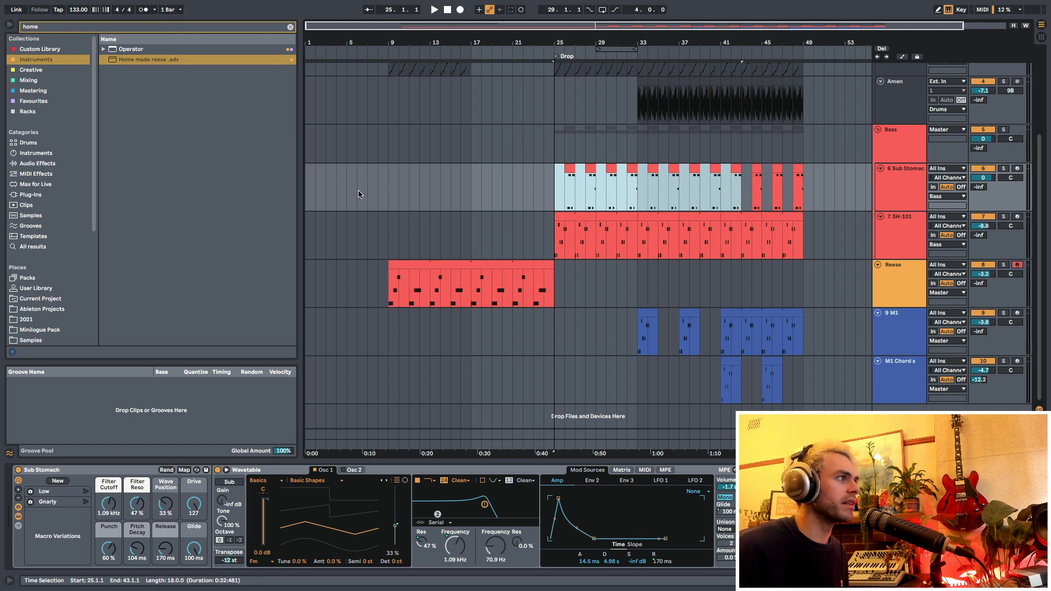
left_click(387, 194)
key("ctrl+v")
key("space")
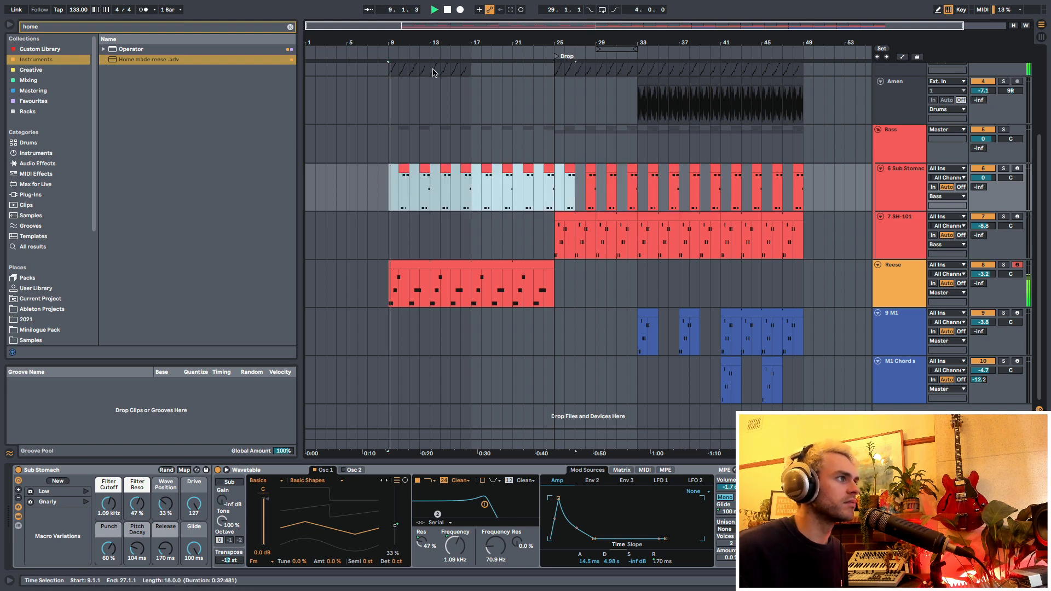
left_click(419, 144)
left_click_drag(415, 42, 401, 72)
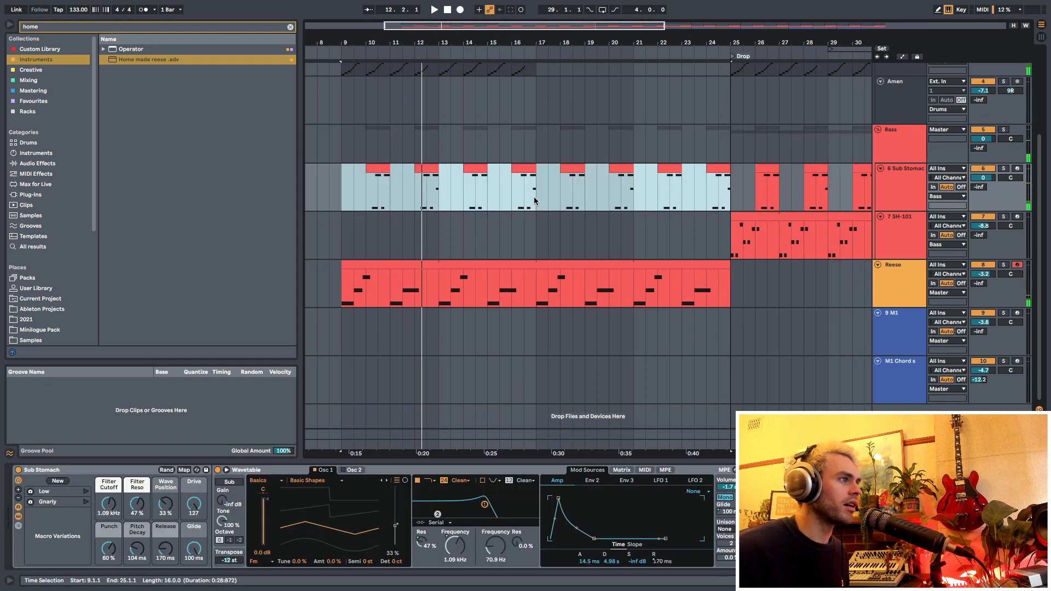
- Transpose all Sub Stomach notes in bars 9 to 25 down one octave
key("shift+Tab")
key("ctrl+a")
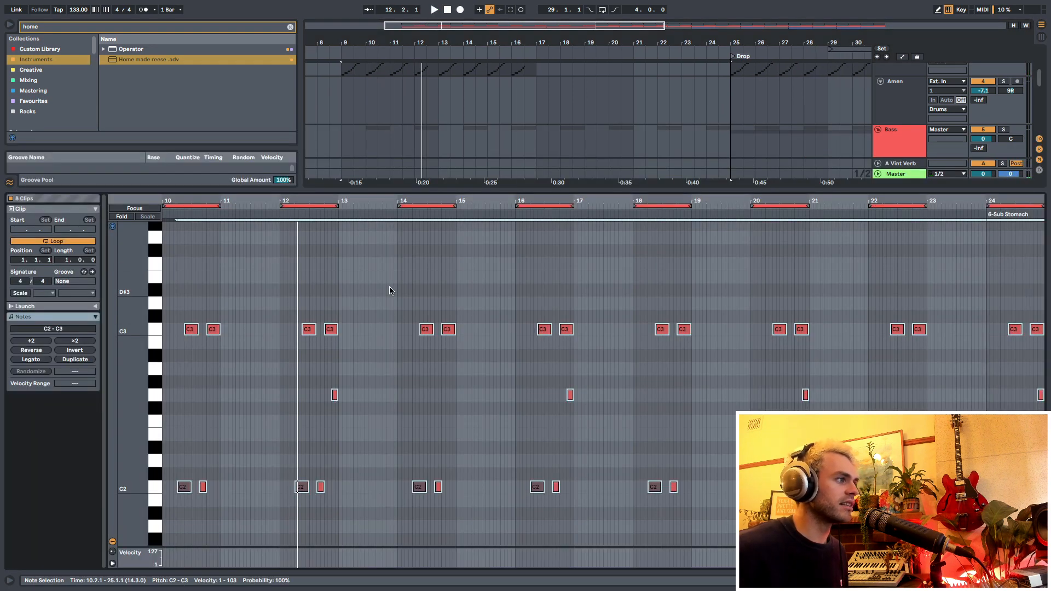
scroll(391, 290, "up", 2)
key("shift+Tab")
left_click(342, 192)
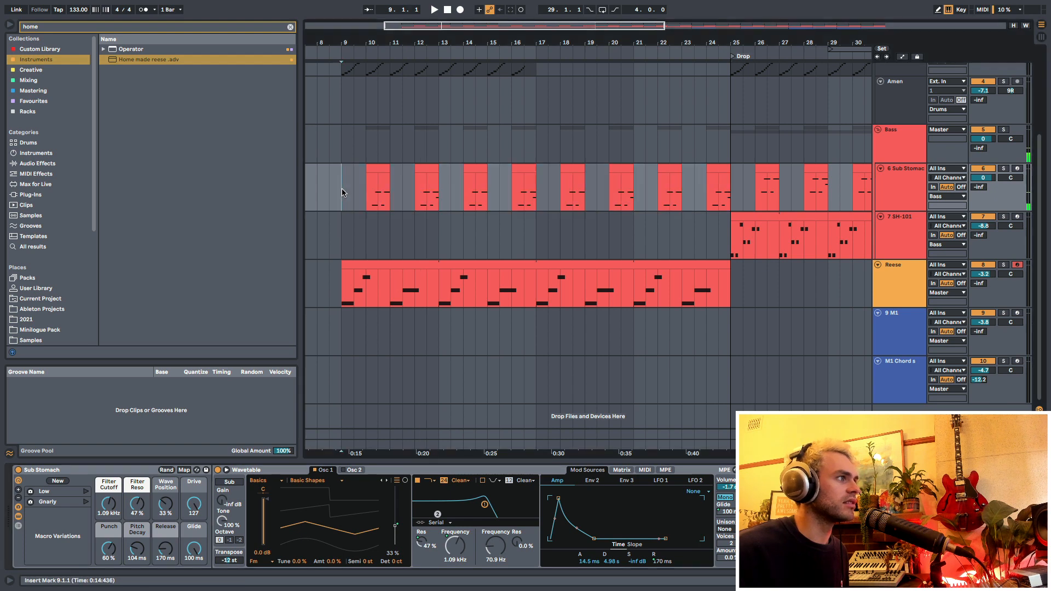
- Play back the intro from bar 9 to check the sub and Reese together, and clear the browser search
key("space")
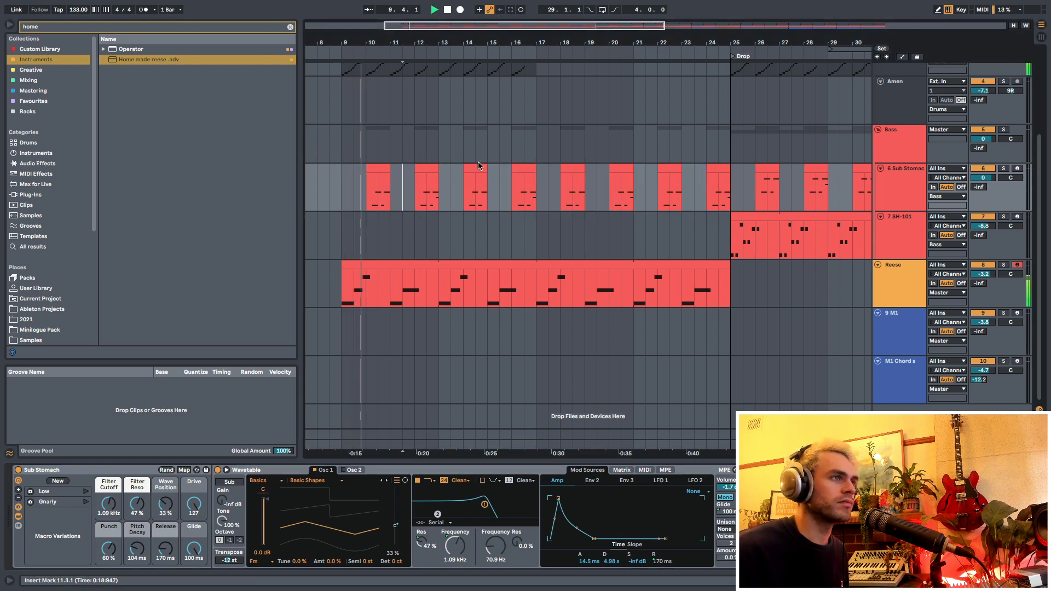
scroll(488, 64, "down", 2)
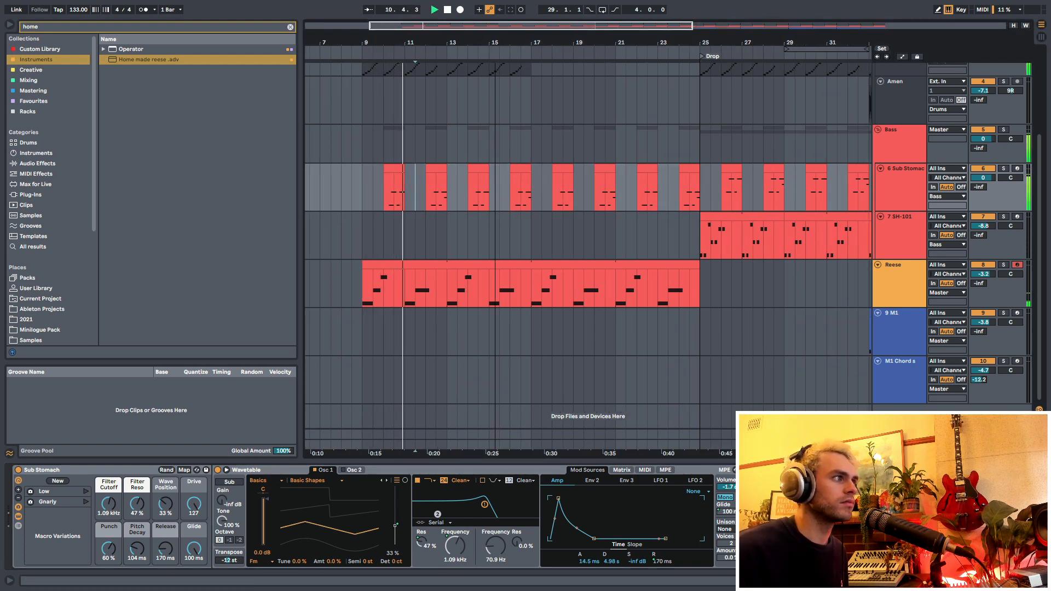
left_click_drag(495, 42, 466, 43)
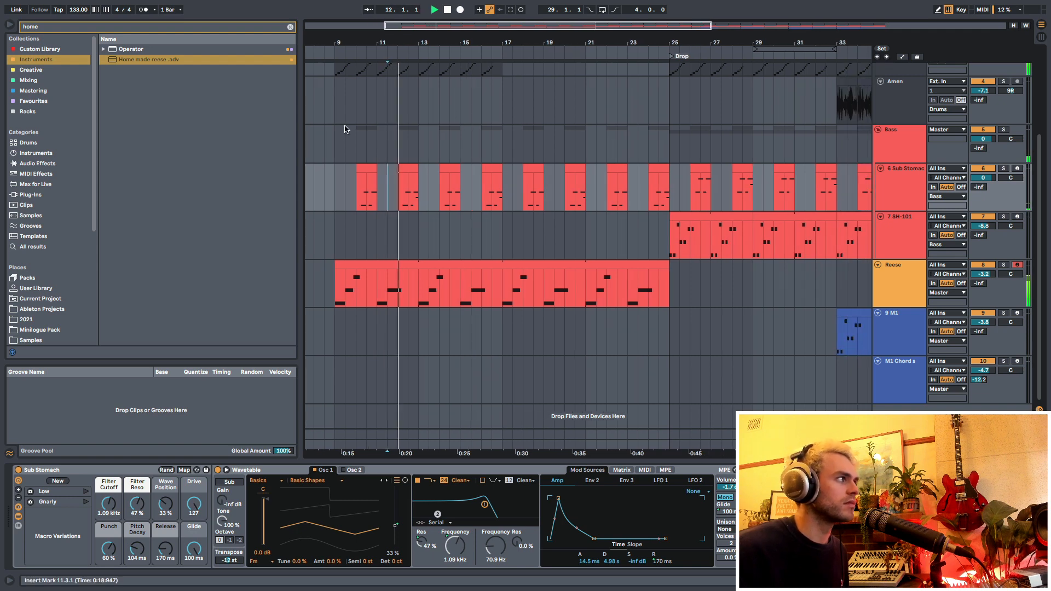
left_click(291, 27)
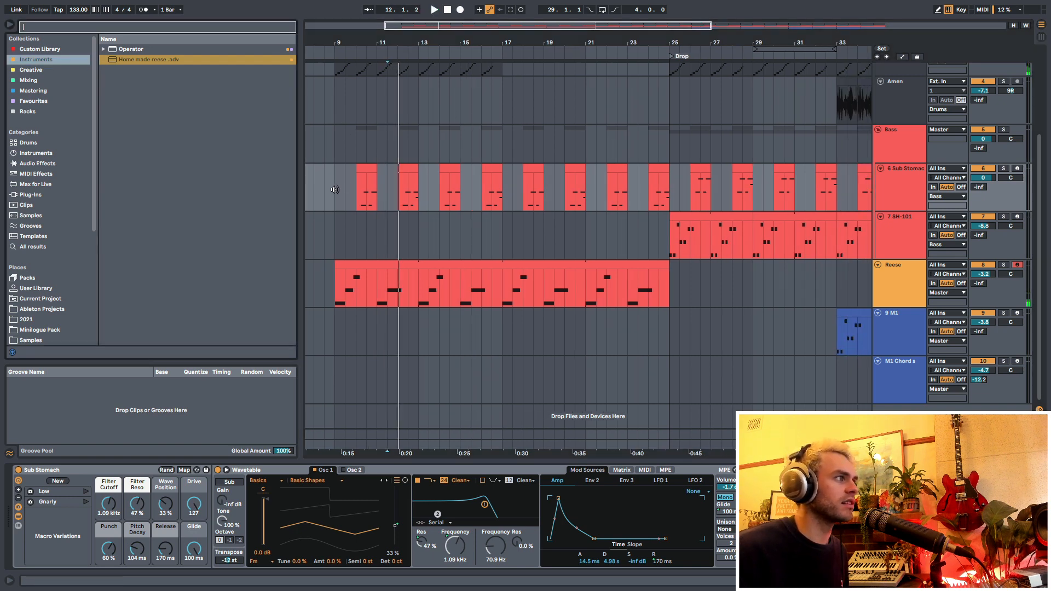
left_click(334, 189)
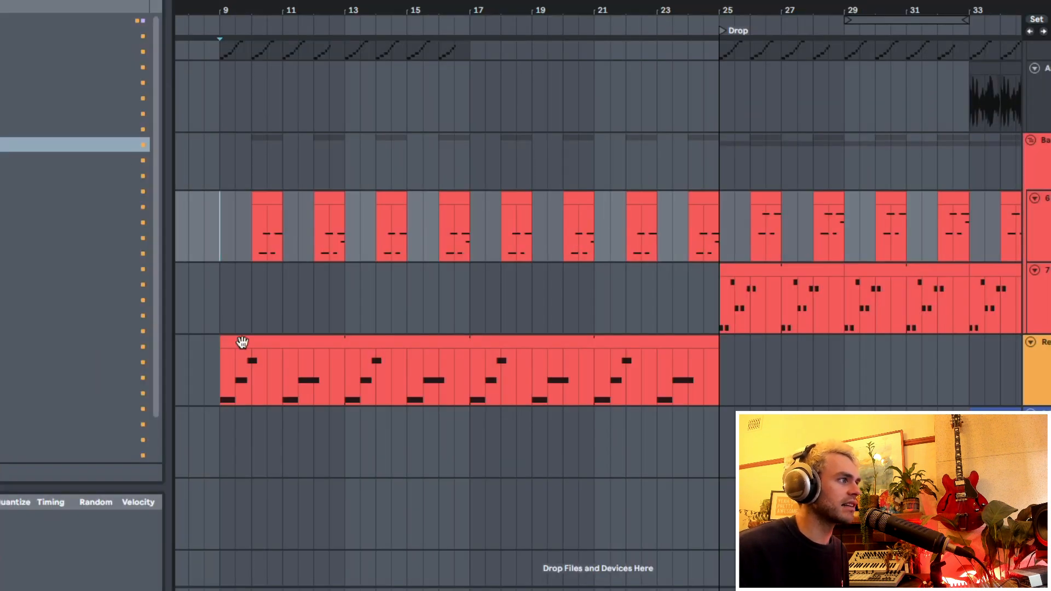
left_click(242, 342)
left_click_drag(215, 384, 464, 392)
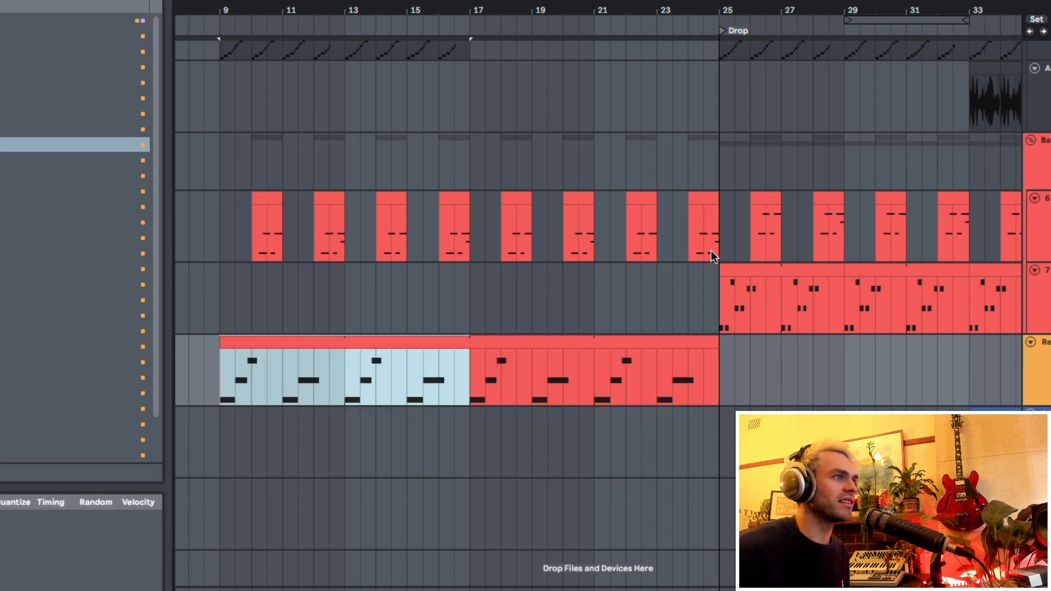
left_click_drag(718, 244, 881, 241)
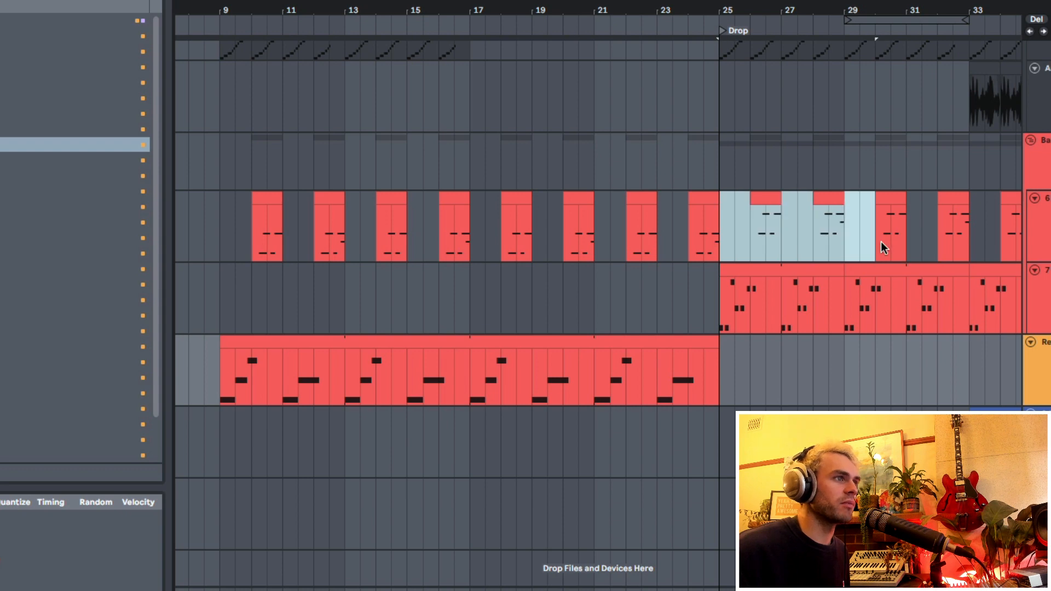
left_click(703, 200)
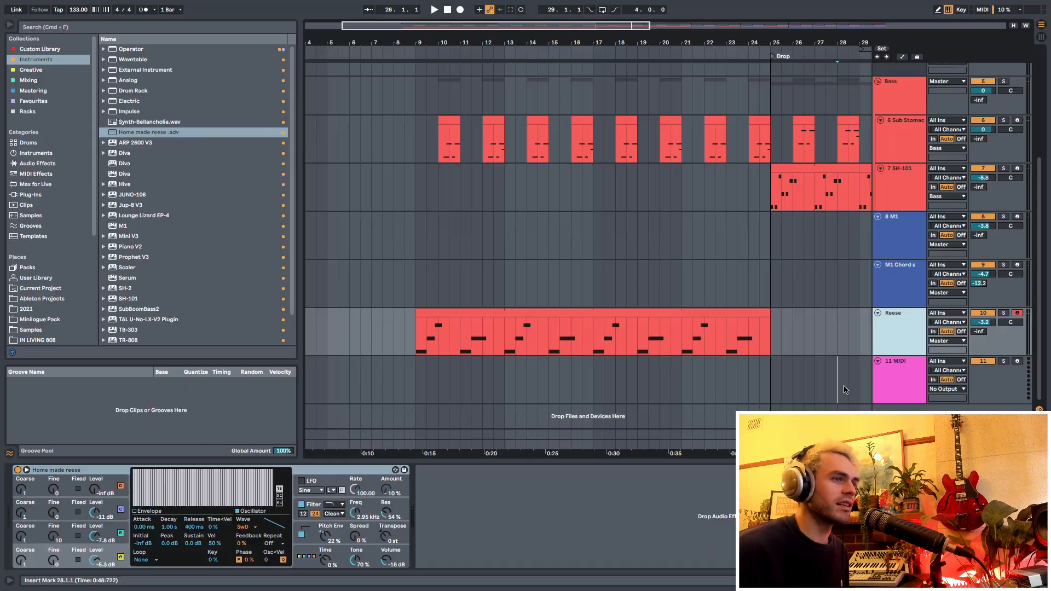
- Search the instruments for Serum and load it on the new MIDI track below Reese
left_click(883, 377)
left_click(421, 393)
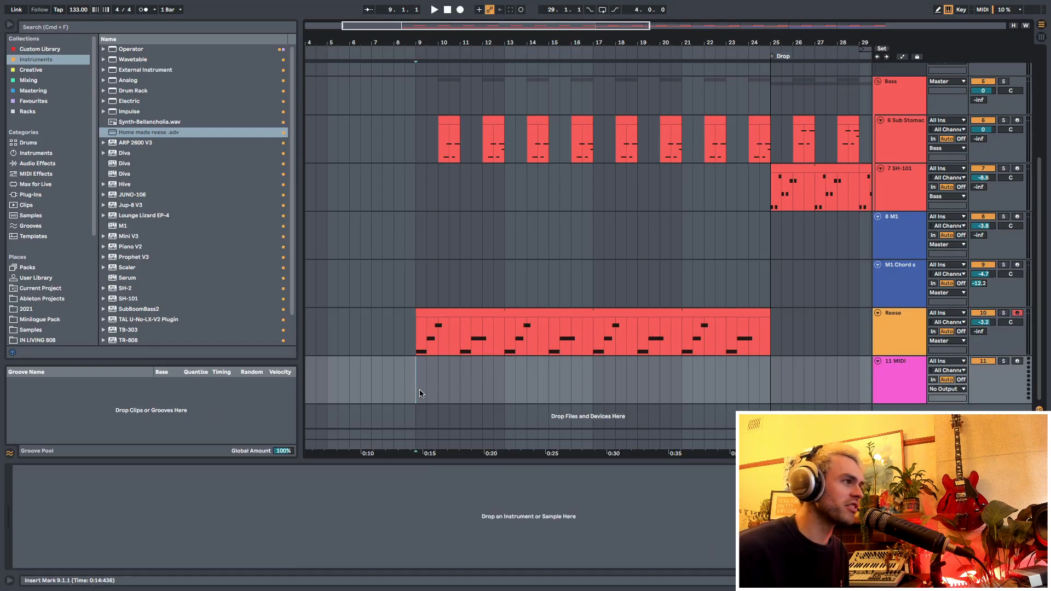
left_click(40, 72)
left_click(41, 61)
left_click(93, 29)
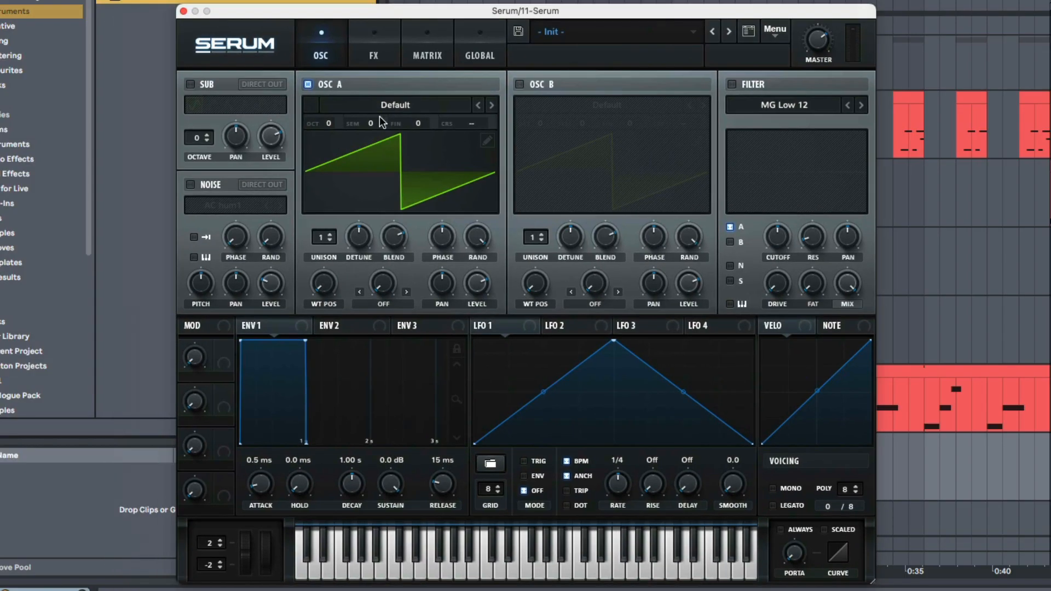
left_click(390, 103)
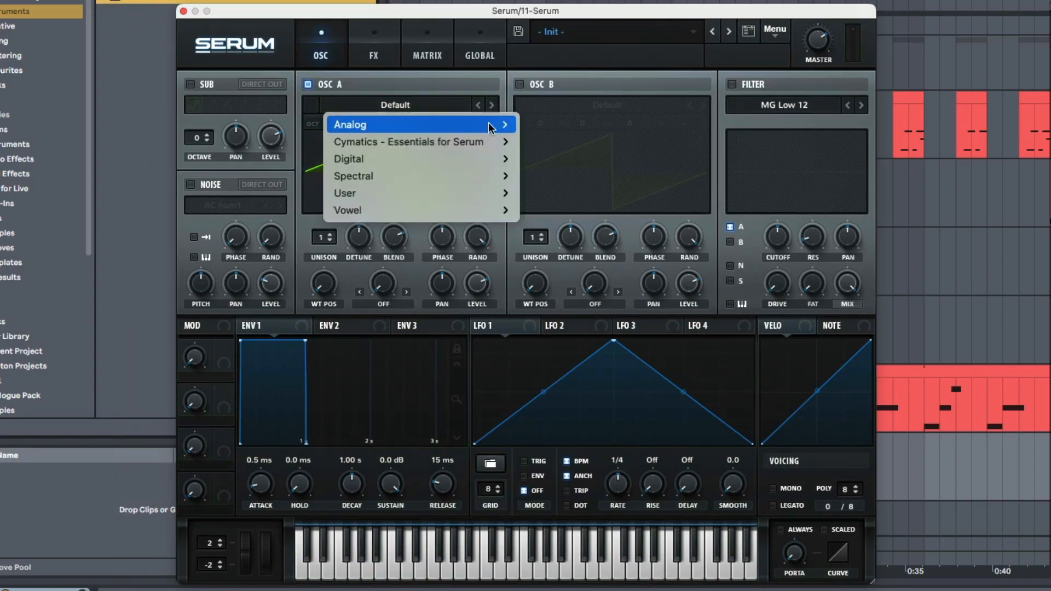
- Load the Basic Shapes wavetable into oscillator A and reshape LFO 1 into a straight rising ramp
mouse_move(488, 122)
left_click(590, 134)
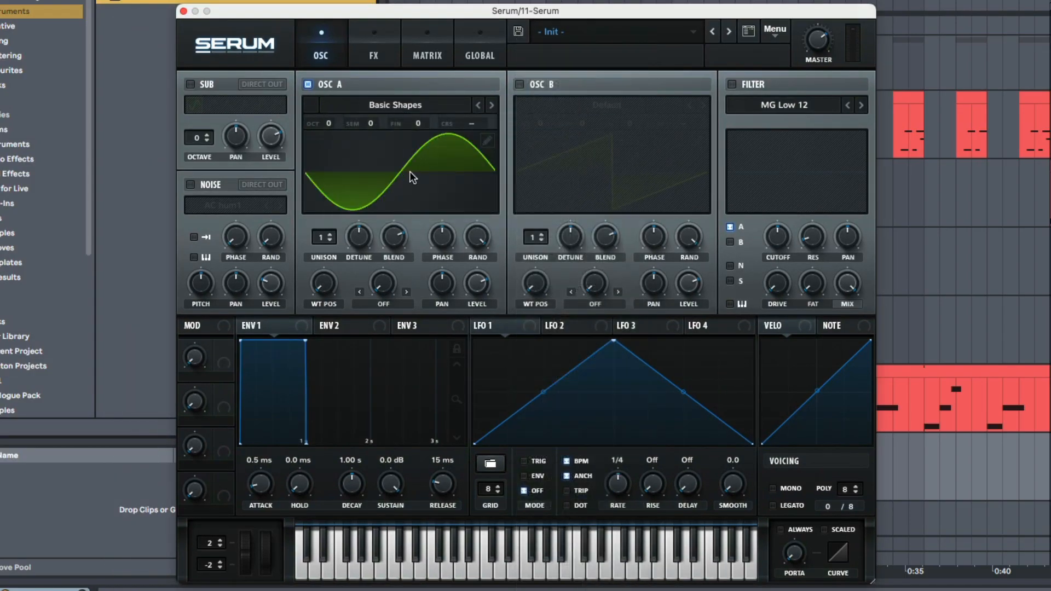
left_click_drag(611, 345, 786, 332)
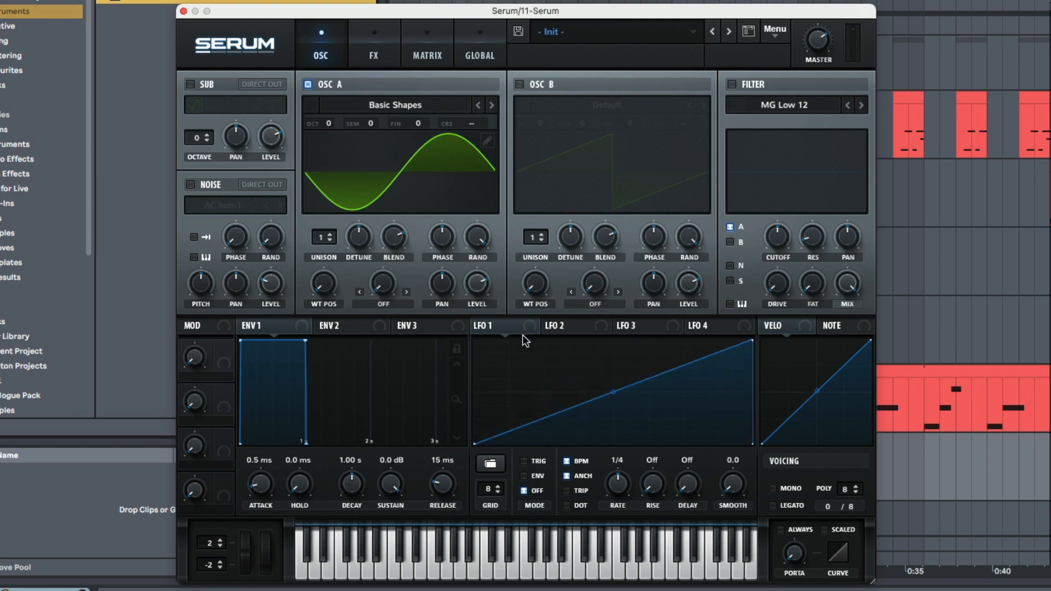
- Assign LFO 1 to oscillator A's coarse pitch and adjust the negative modulation depth
left_click_drag(478, 325, 493, 133)
left_click(493, 124, "alt+shift")
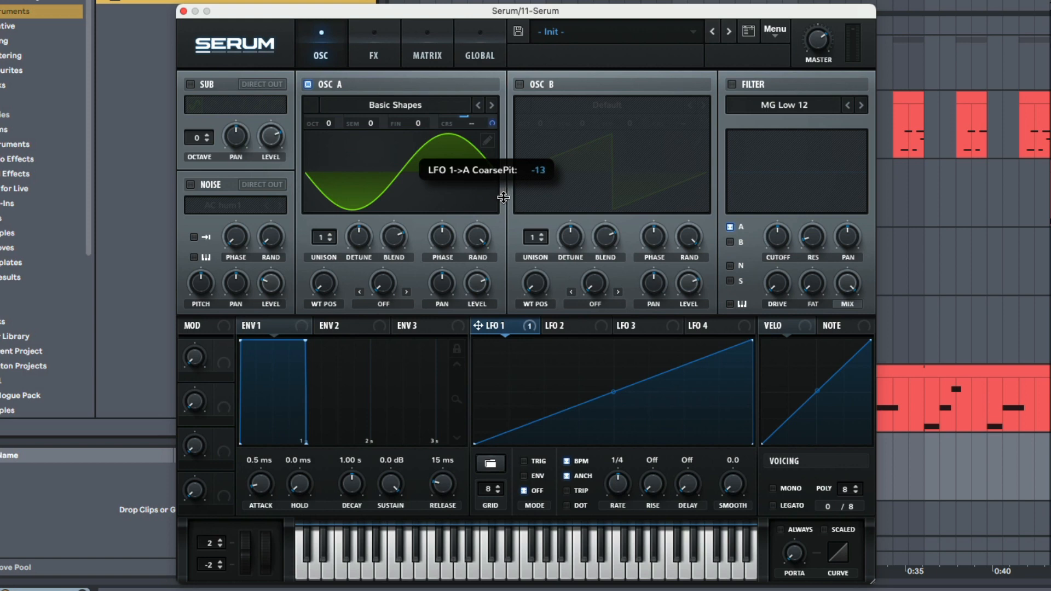
left_click_drag(504, 205, 505, 205)
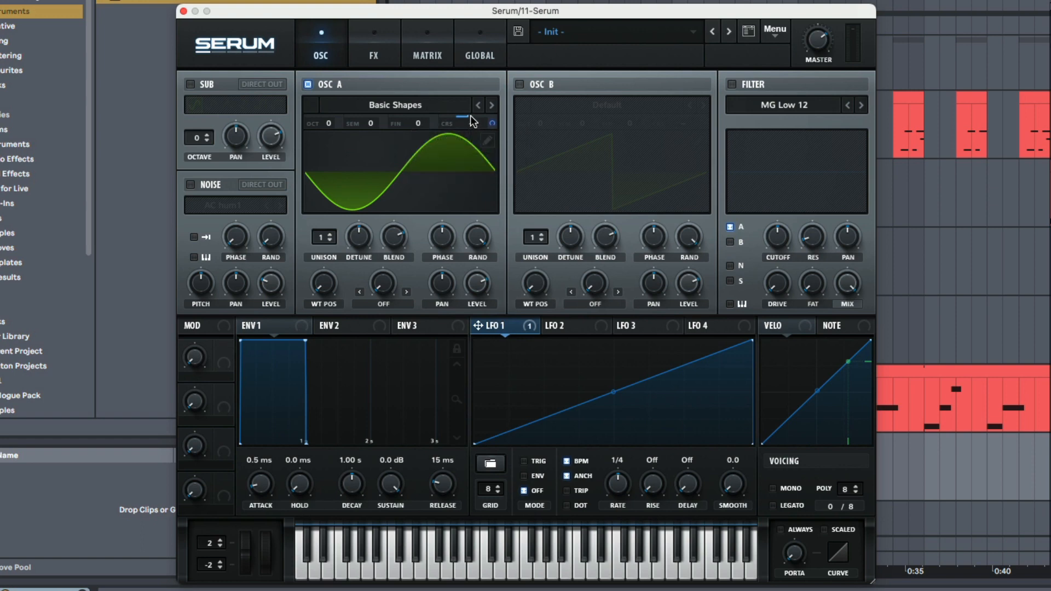
scroll(471, 116, "up", 1)
scroll(470, 116, "up", 1)
left_click_drag(492, 124, 492, 133)
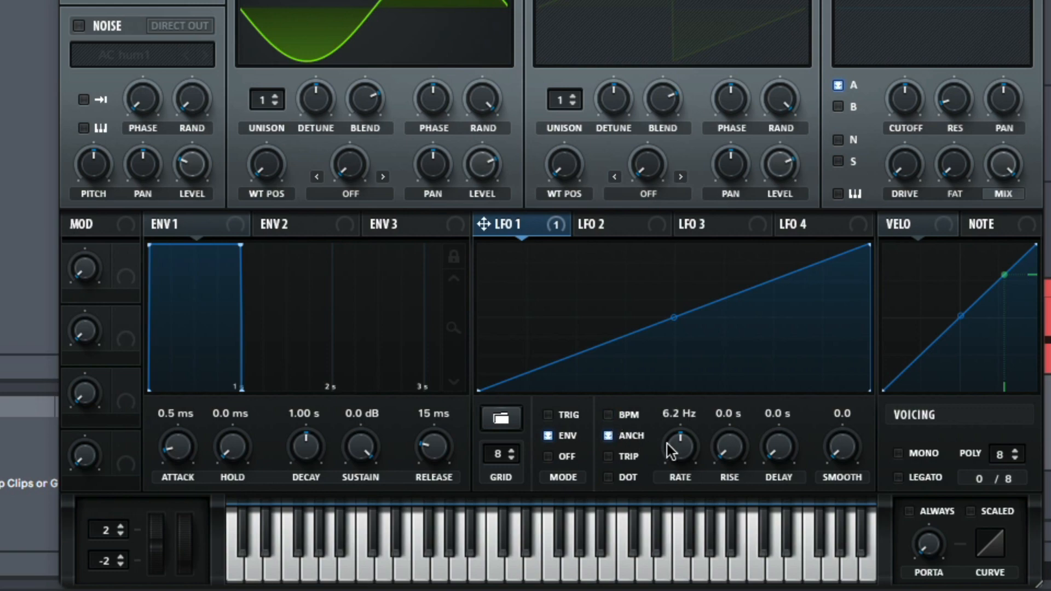
- Slow LFO 1's rate to 0.4 Hz and set the EQ Eight low-cut frequency to 48.9 Hz
left_click_drag(678, 481, 686, 509)
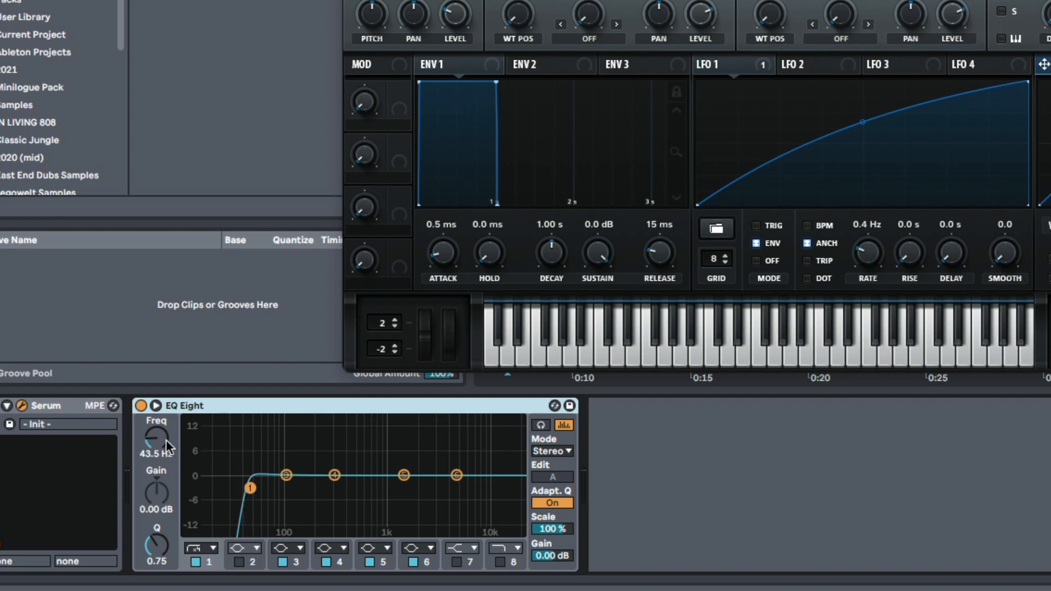
left_click_drag(165, 439, 165, 430)
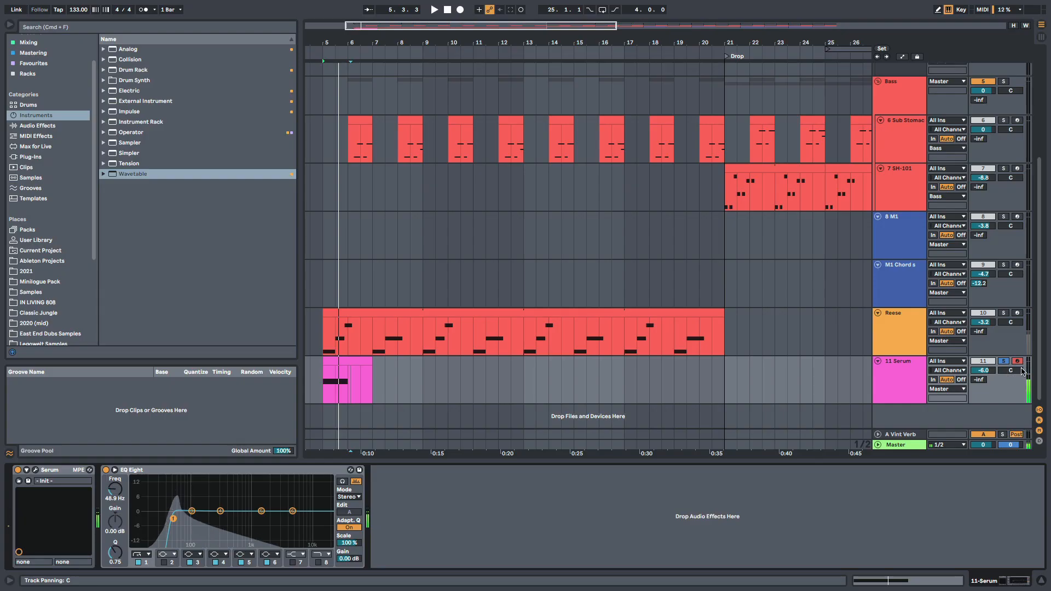
- Copy the two-bar Serum clip to bars 9, 13 and 17 during playback, and colour the Reese and Serum tracks orange
key("space")
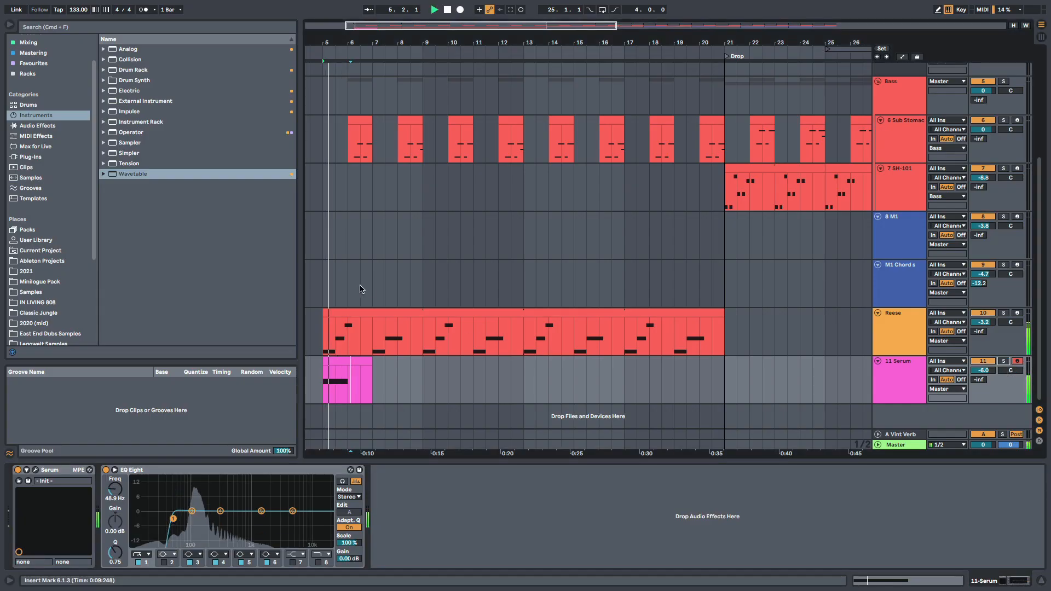
left_click_drag(343, 361, 591, 363)
left_click(530, 364)
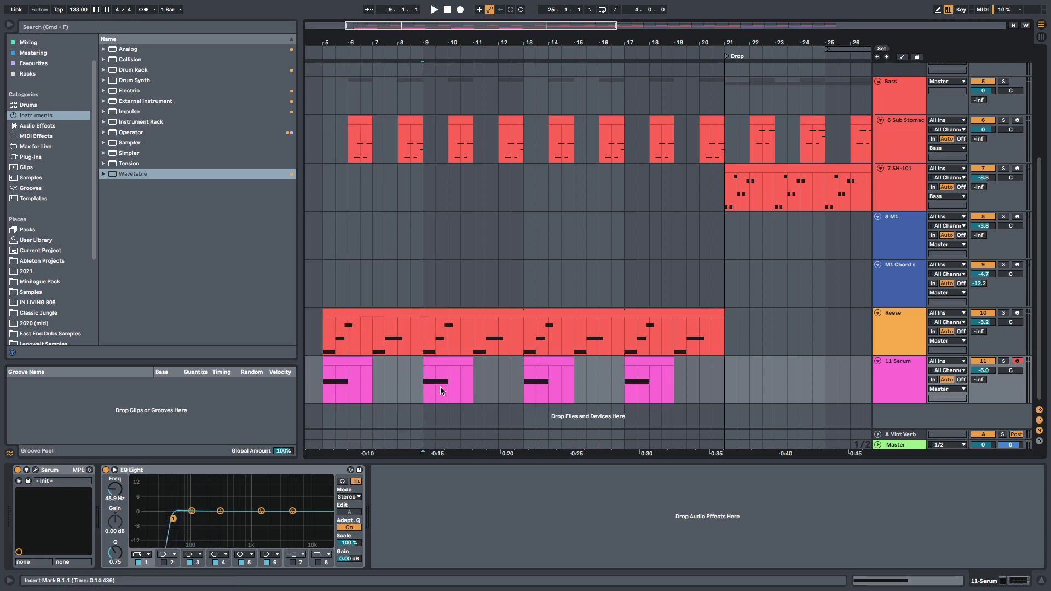
left_click_drag(425, 387, 530, 388)
left_click(523, 389)
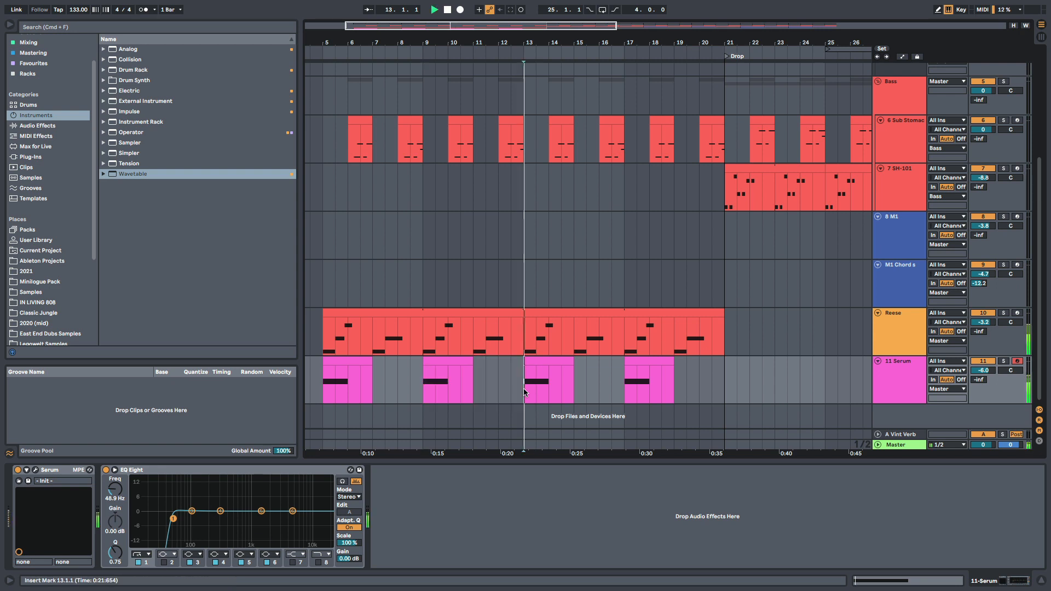
key("space")
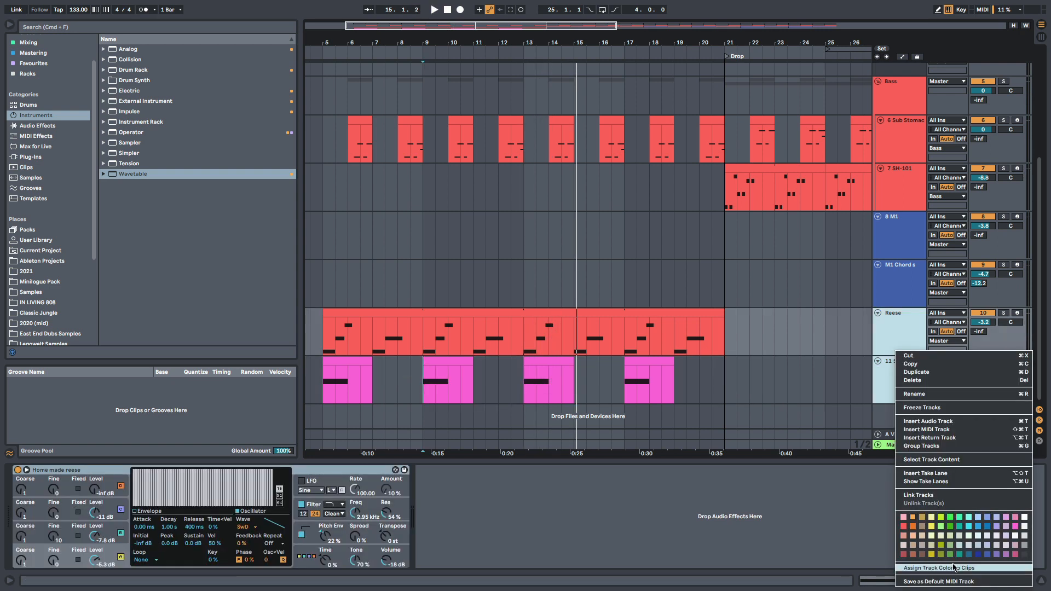
left_click(954, 568)
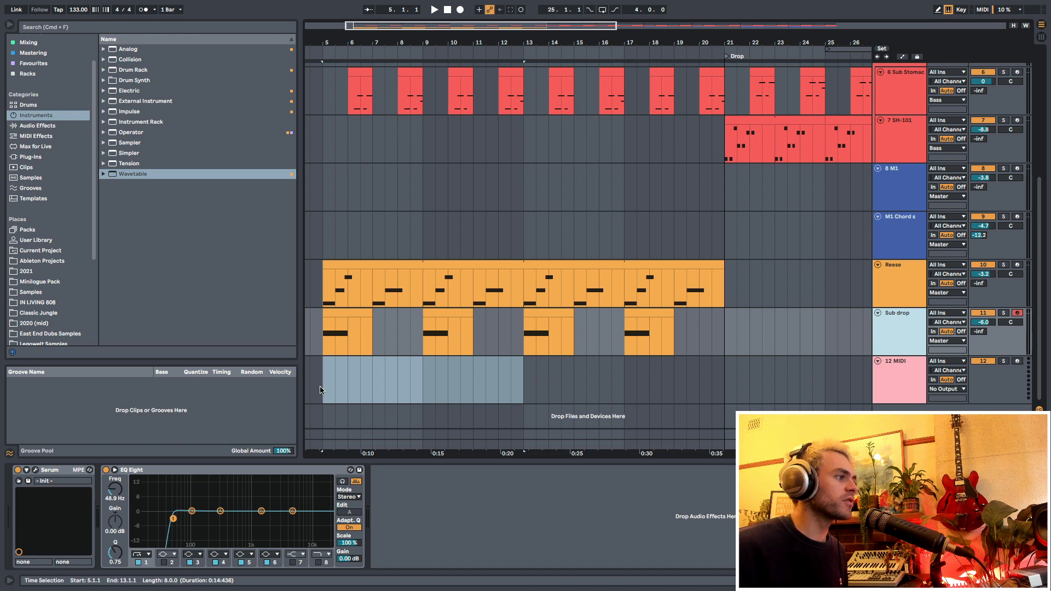
left_click(321, 390)
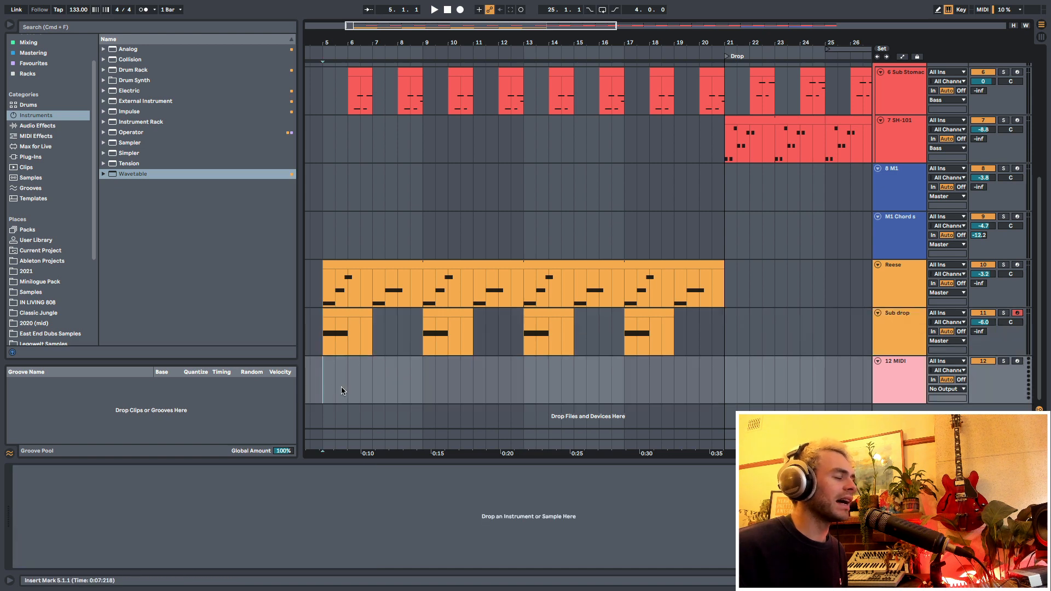
left_click_drag(322, 392, 513, 398)
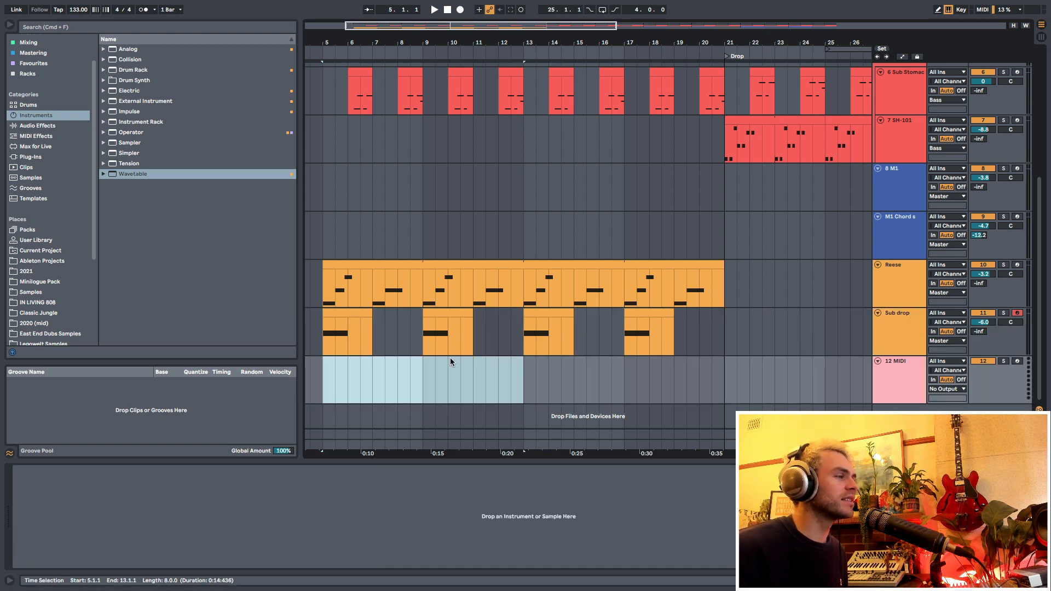
scroll(450, 356, "up", 5)
scroll(403, 352, "down", 5)
scroll(453, 280, "up", 4)
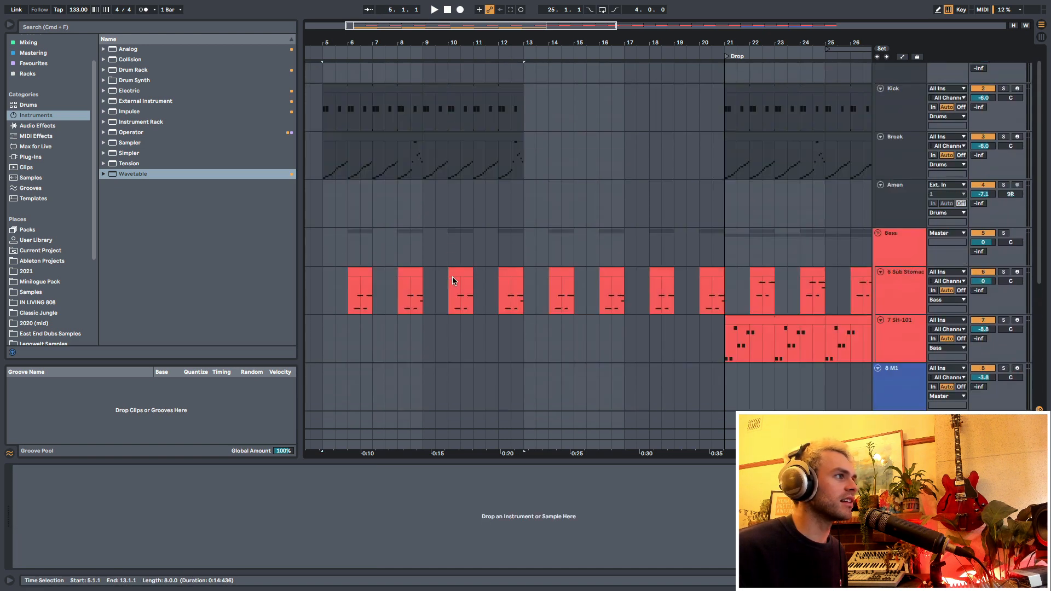
scroll(548, 290, "down", 5)
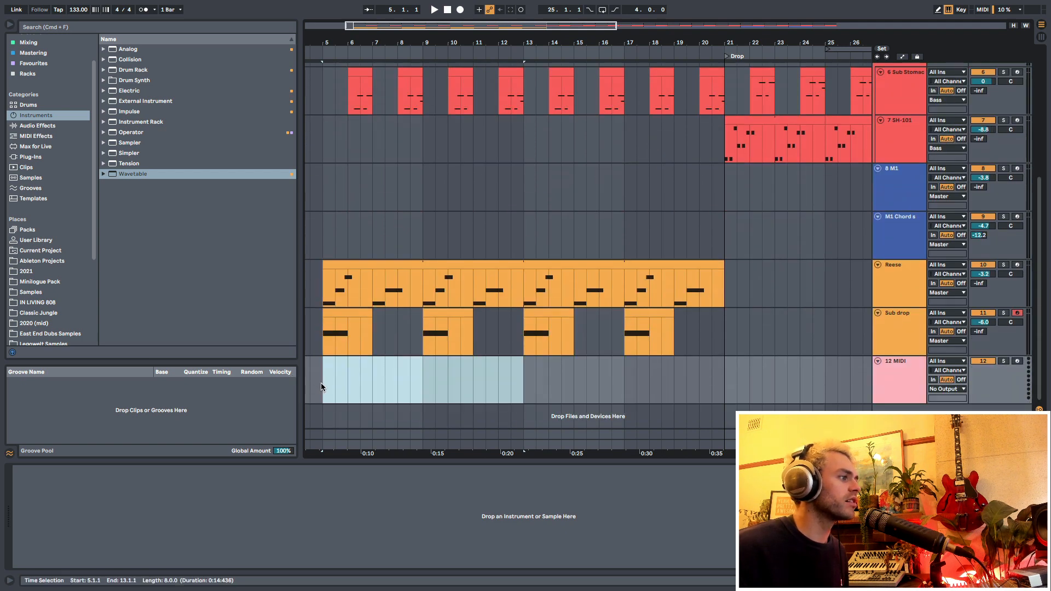
- Load the Dusty Sax Ambience rack from the Sound Design racks onto the new MIDI track
left_click(321, 384)
left_click(26, 75)
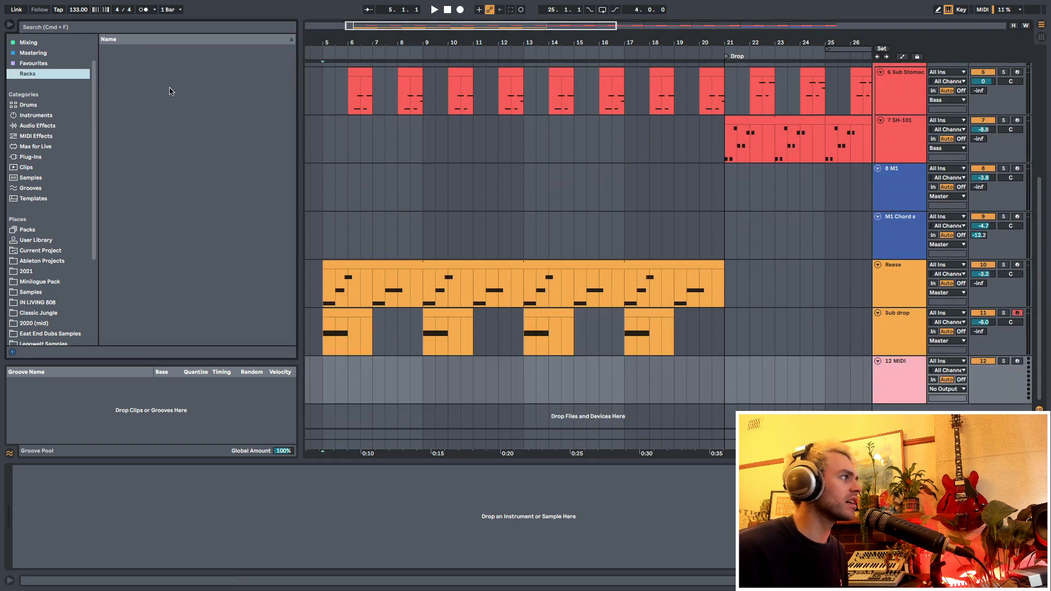
left_click(103, 80)
left_click(148, 90)
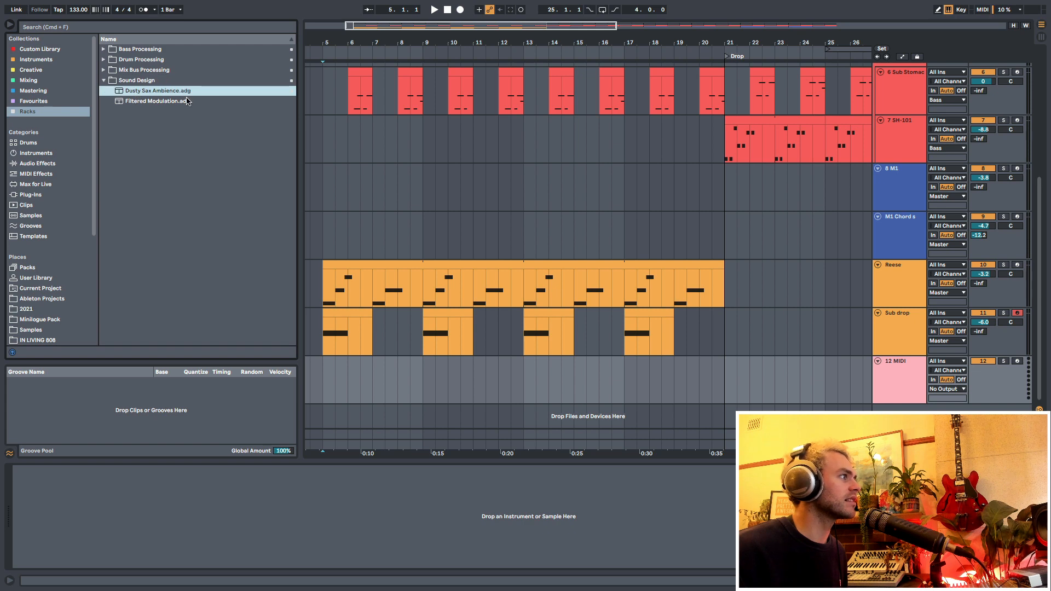
left_click_drag(347, 435, 342, 379)
- Reposition the M1 window and toggle the mutes of the Alto Sax and Pasqualina parts
left_click_drag(333, 55, 371, 64)
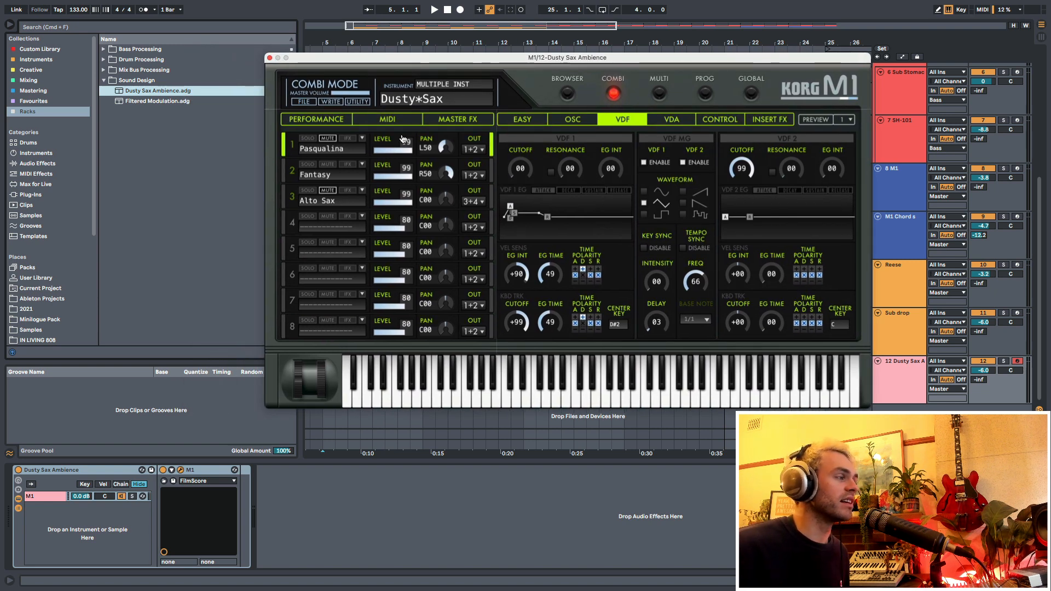
left_click_drag(380, 62, 329, 50)
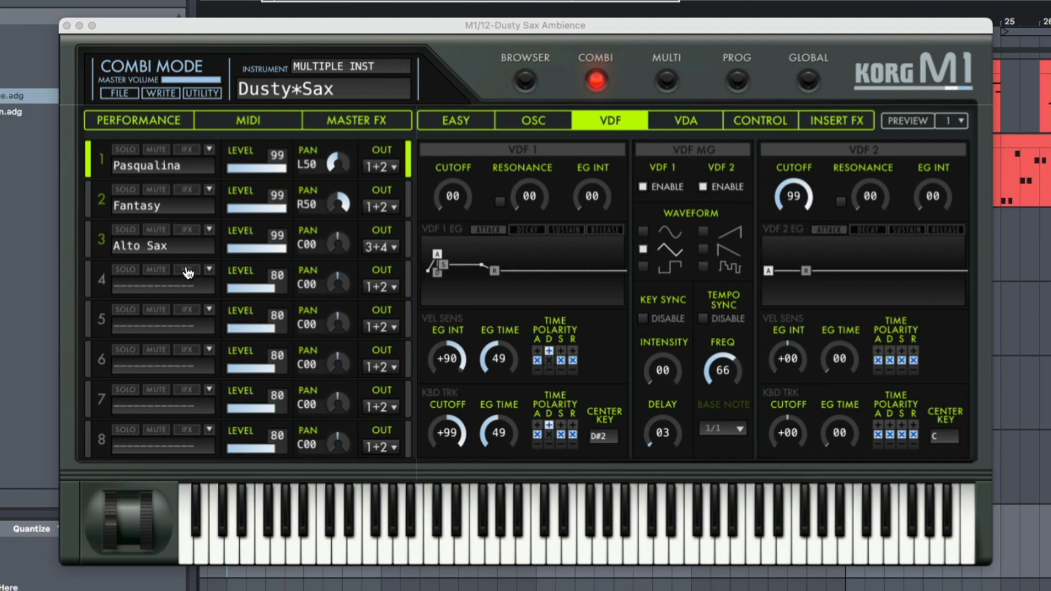
left_click(154, 231)
left_click(154, 231)
left_click(156, 150)
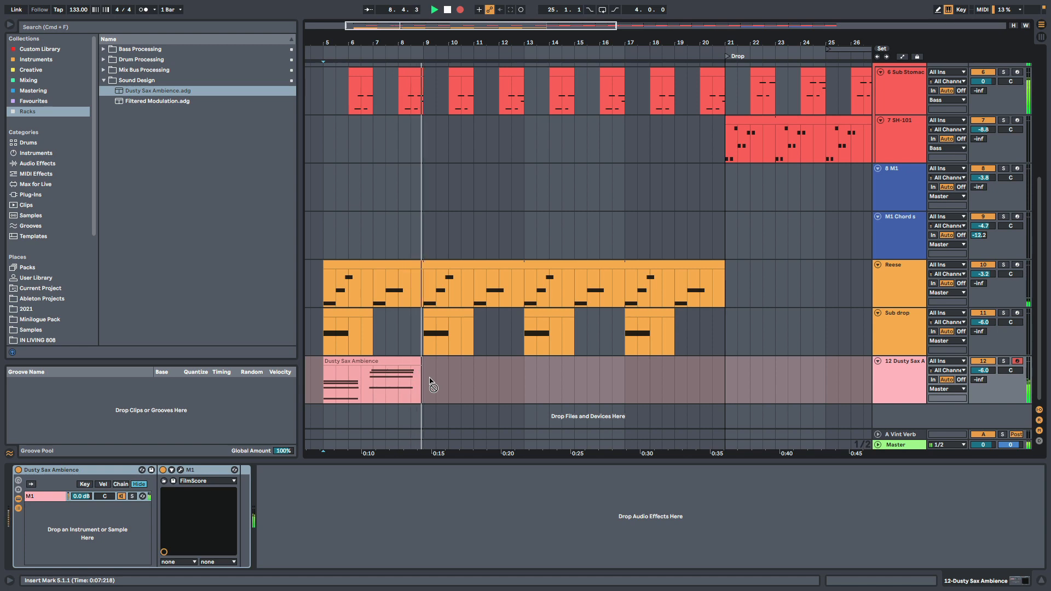
- Tidy the recorded Dusty Sax Ambience chord notes and repeat the four-bar clip from bar 5 to bar 21
key("space")
double_click(455, 377)
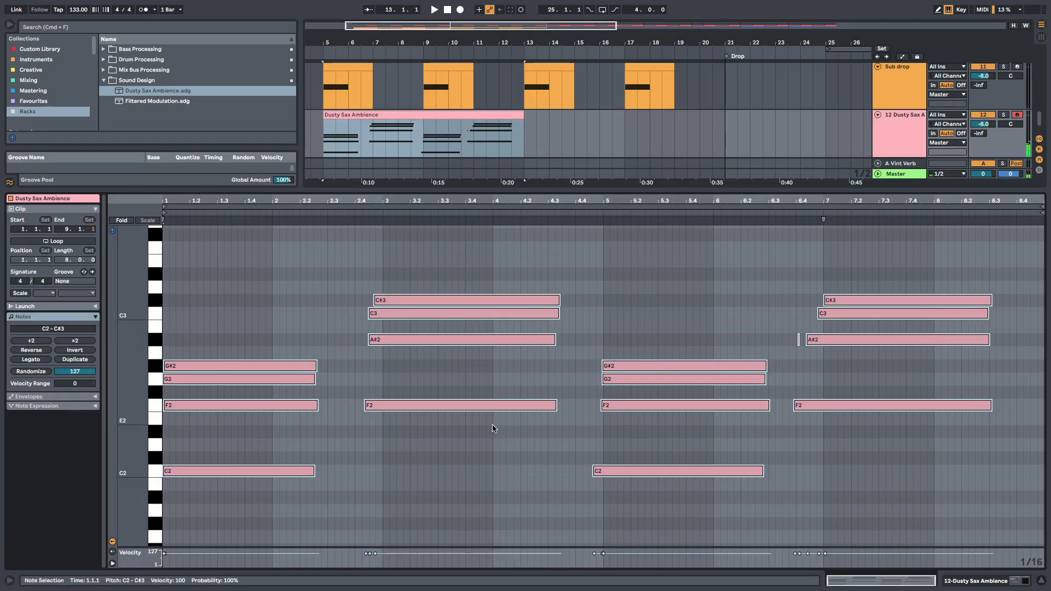
left_click_drag(492, 429, 480, 302)
left_click_drag(276, 316, 278, 528)
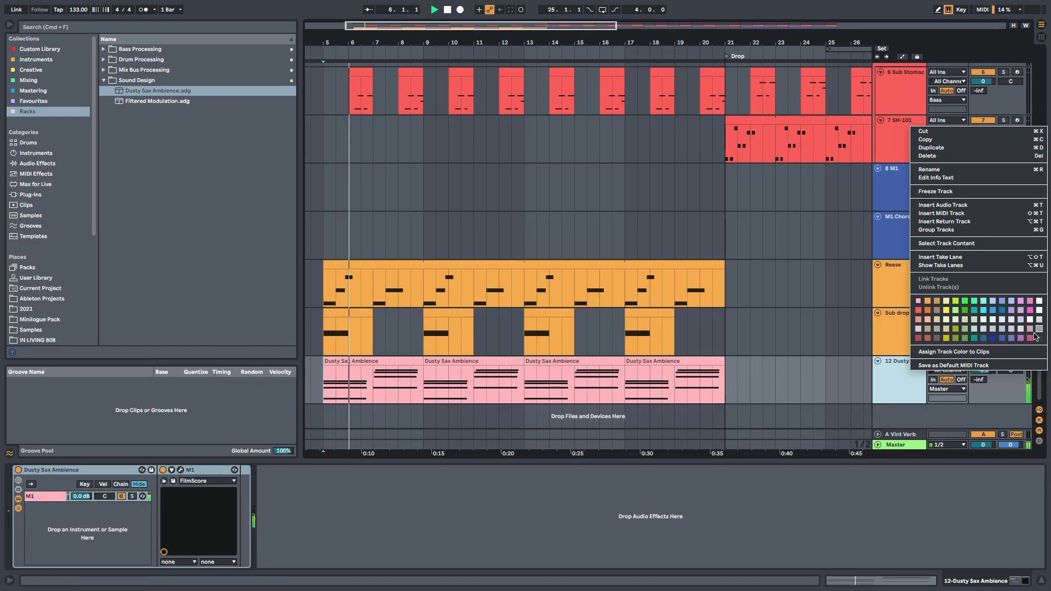
- Colour the Dusty Sax Ambience track and its clips dark blue, and insert a new MIDI track below it
right_click(905, 380)
left_click(942, 358)
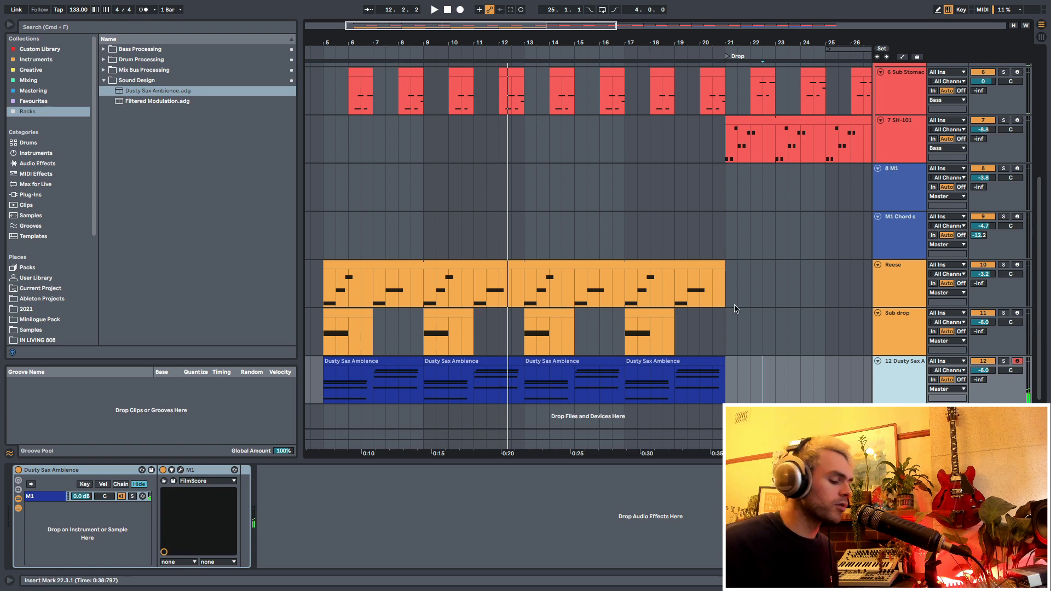
key("super+shift+t")
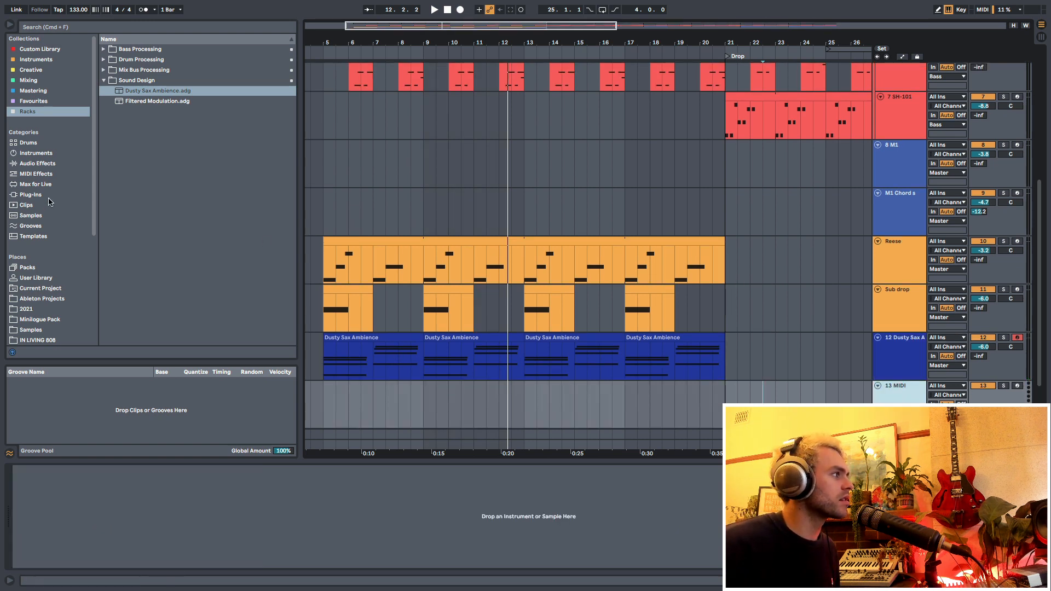
- Browse Operator's Pad presets and load Glass Vibrato Pad onto the new MIDI track
left_click(30, 156)
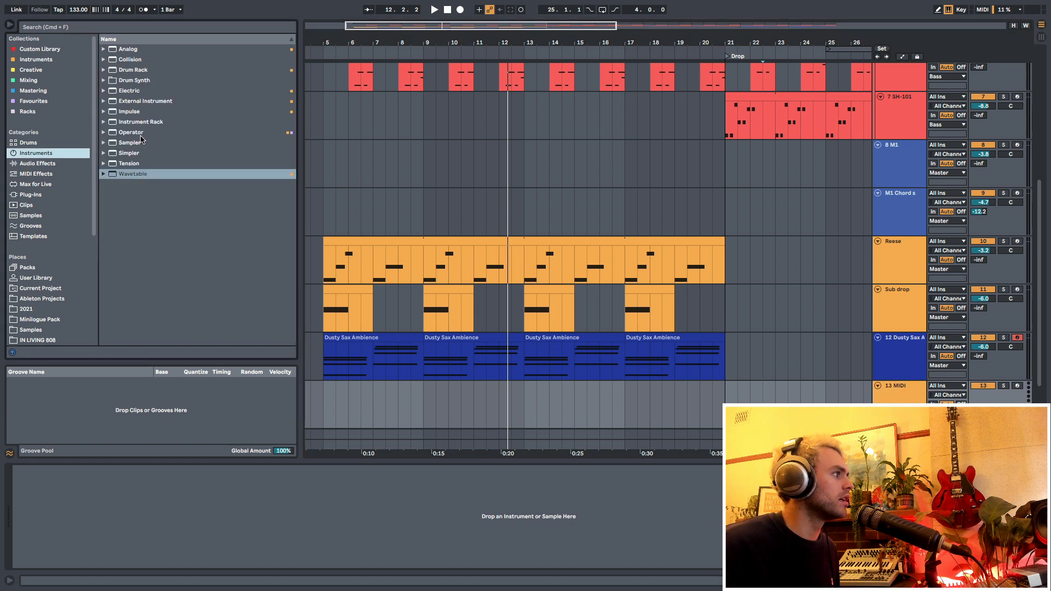
left_click(103, 132)
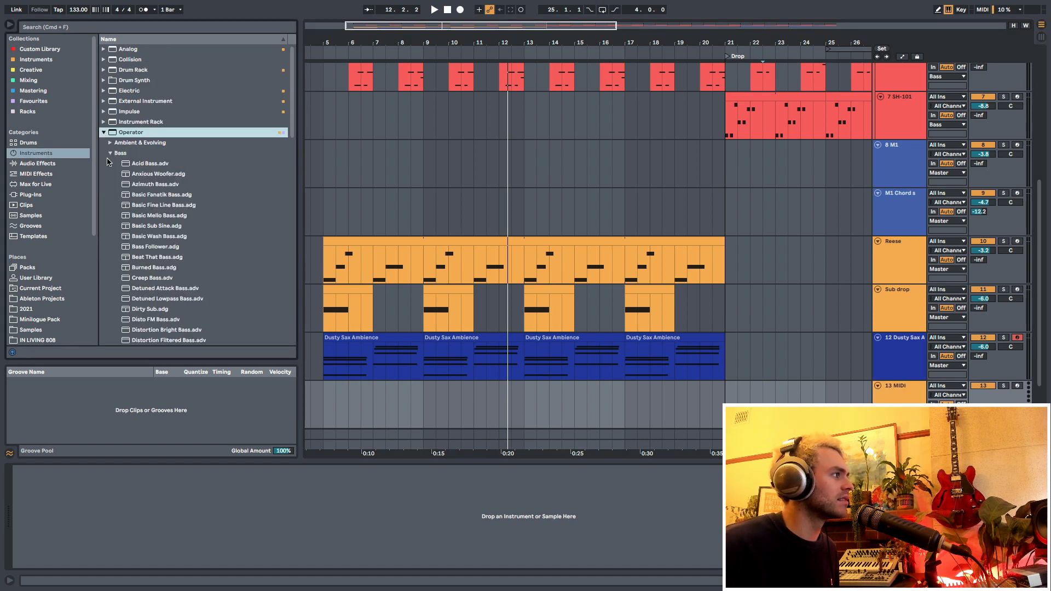
left_click(110, 155)
left_click(110, 217)
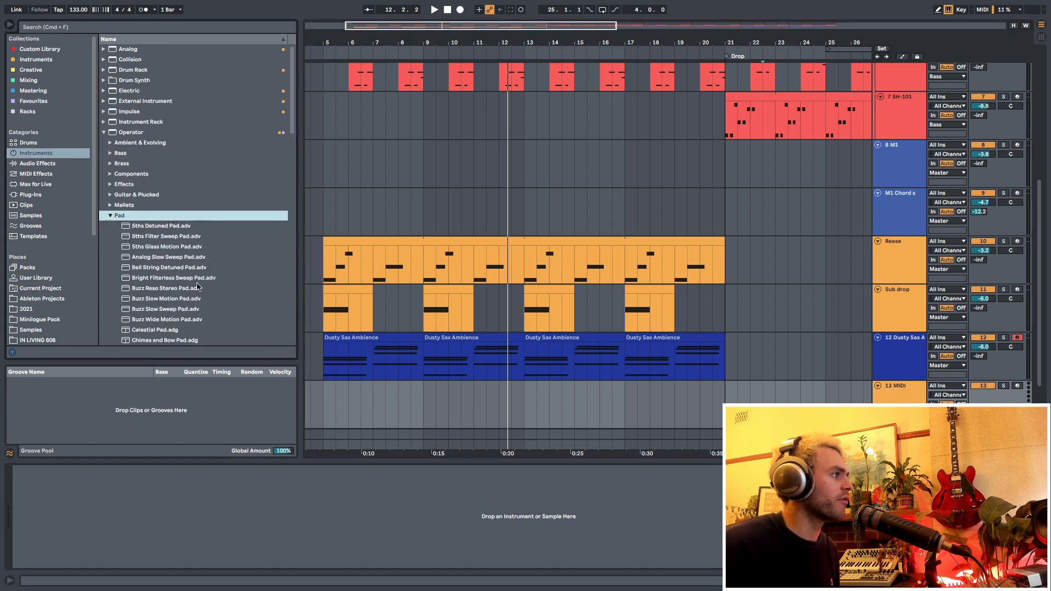
scroll(146, 263, "down", 10)
scroll(142, 273, "up", 3)
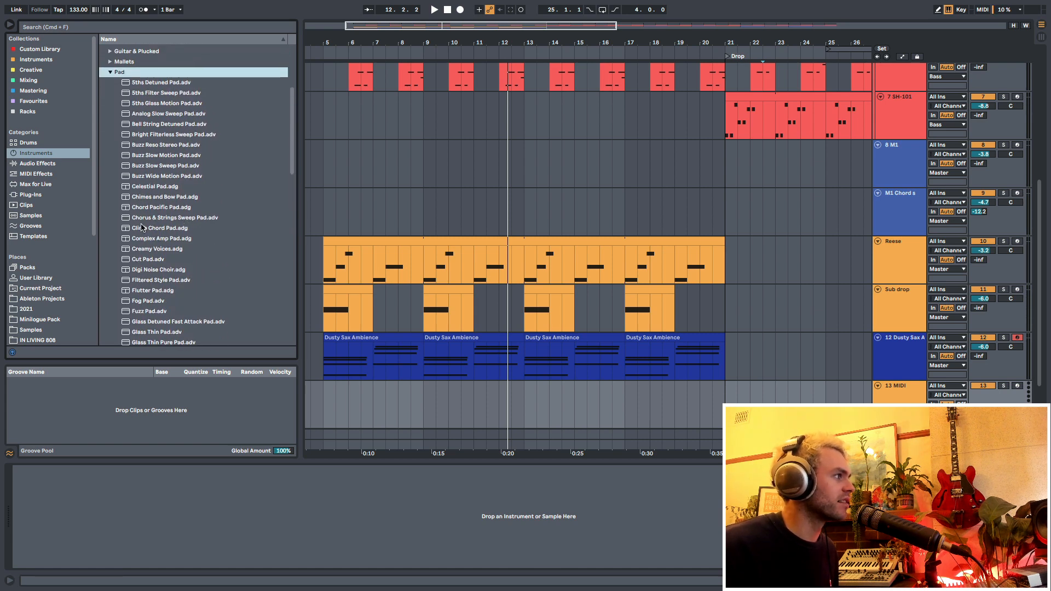
scroll(164, 232, "down", 5)
left_click(192, 232)
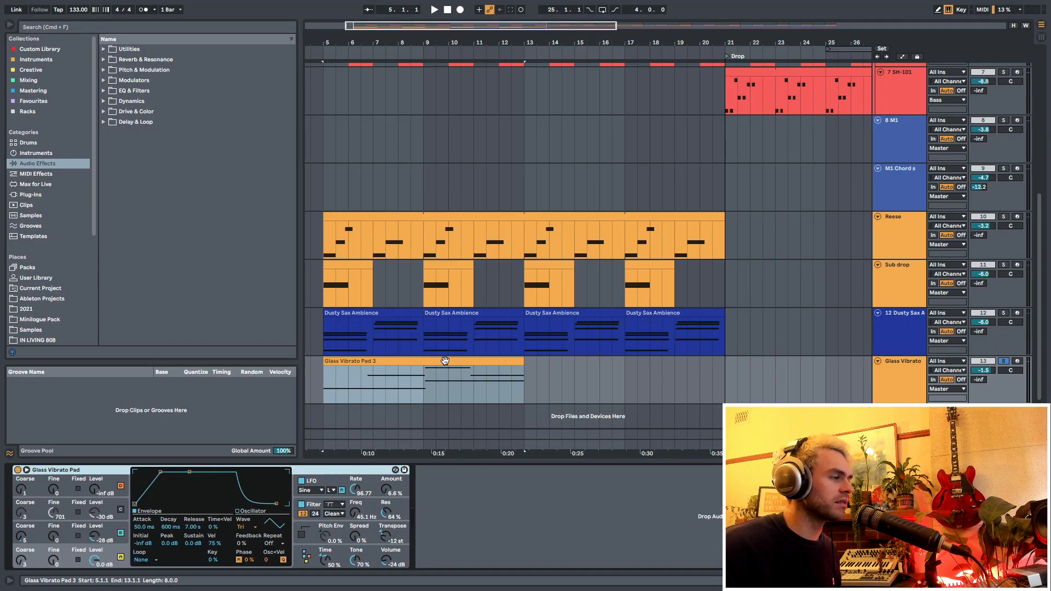
- Solo Dusty Sax Ambience alongside the Glass Vibrato Pad during playback and set the pad track's volume to -10.1 dB
key("space")
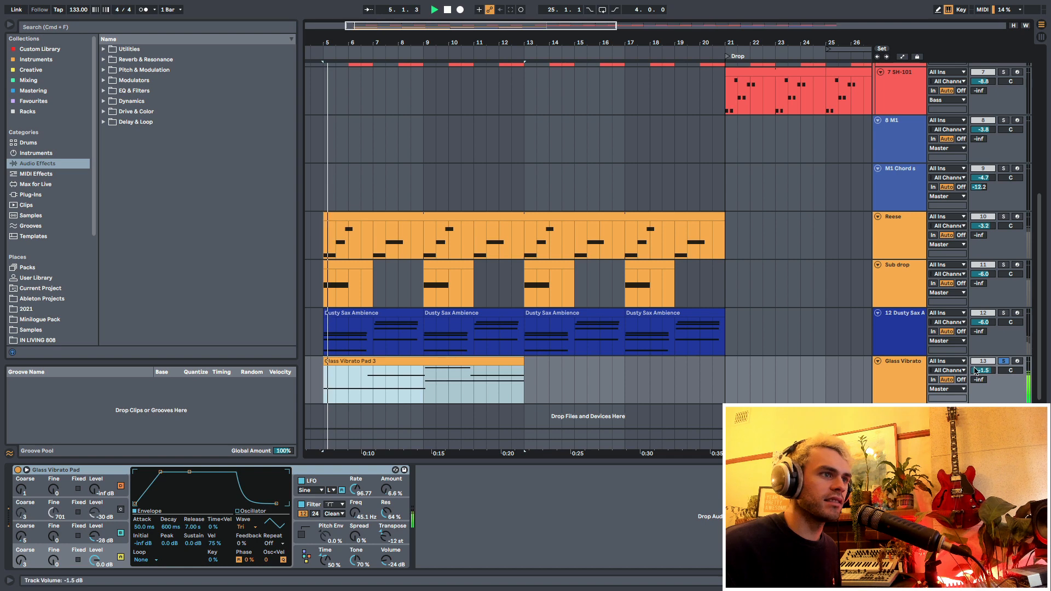
left_click(1005, 314, "super")
left_click_drag(984, 370, 984, 394)
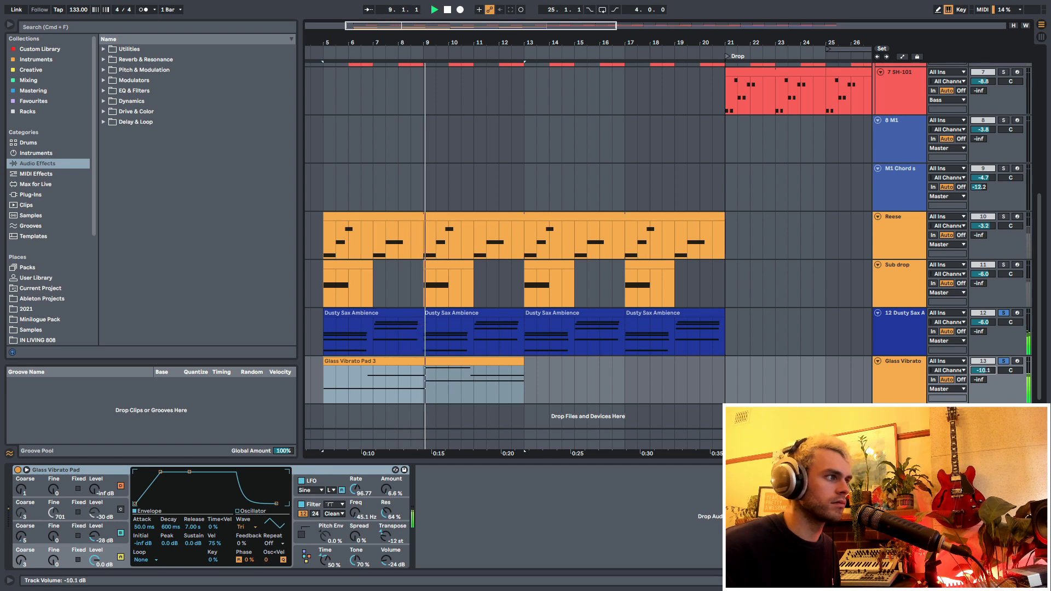
- Shorten the Glass Vibrato Pad clip to bars 5 to 9 and duplicate it three times up to bar 21
left_click(574, 388)
key("space")
left_click_drag(518, 360, 418, 361)
key("super+d")
key("super+d")
key("super+d")
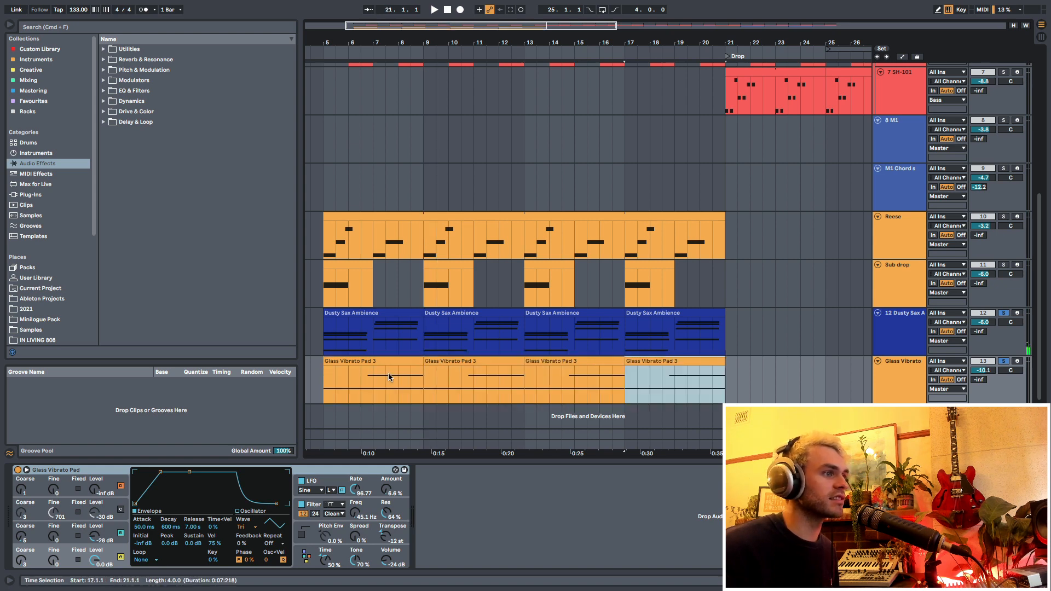
- Play back the two soloed pad parts from bar 5 and set the Glass Vibrato Pad volume to -10.8 dB
left_click(326, 382)
key("space")
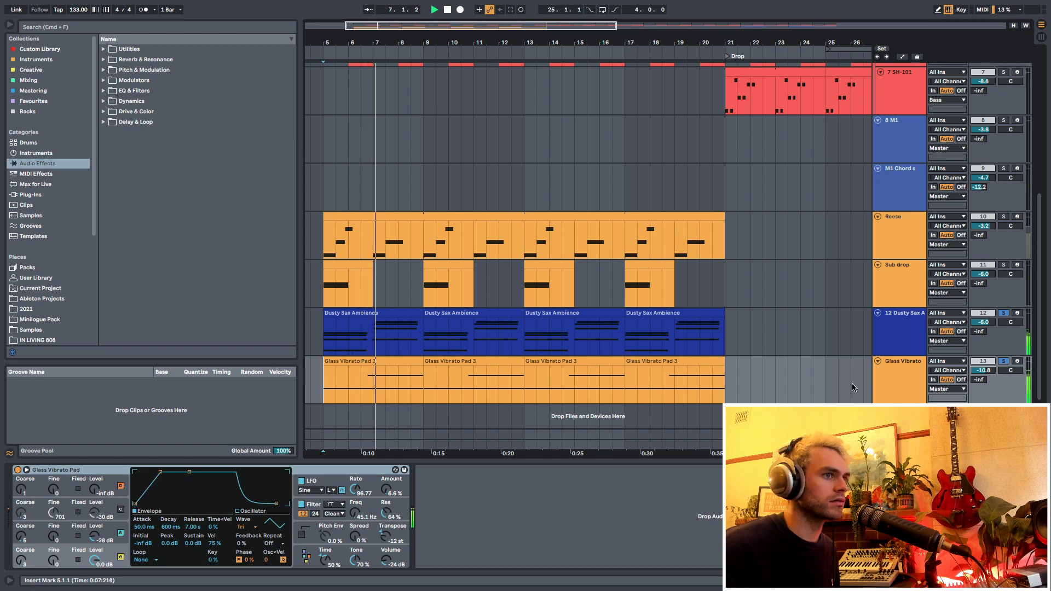
left_click(888, 377)
key("space")
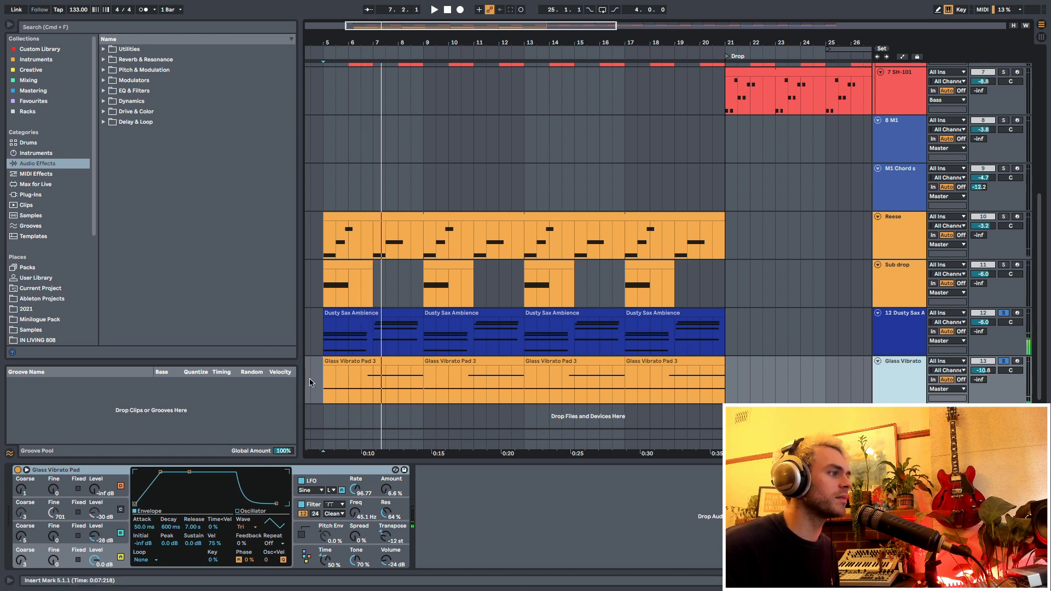
- Add the Filtered Modulation rack from the Sound Design racks to the Glass Vibrato Pad track
left_click_drag(323, 386, 537, 386)
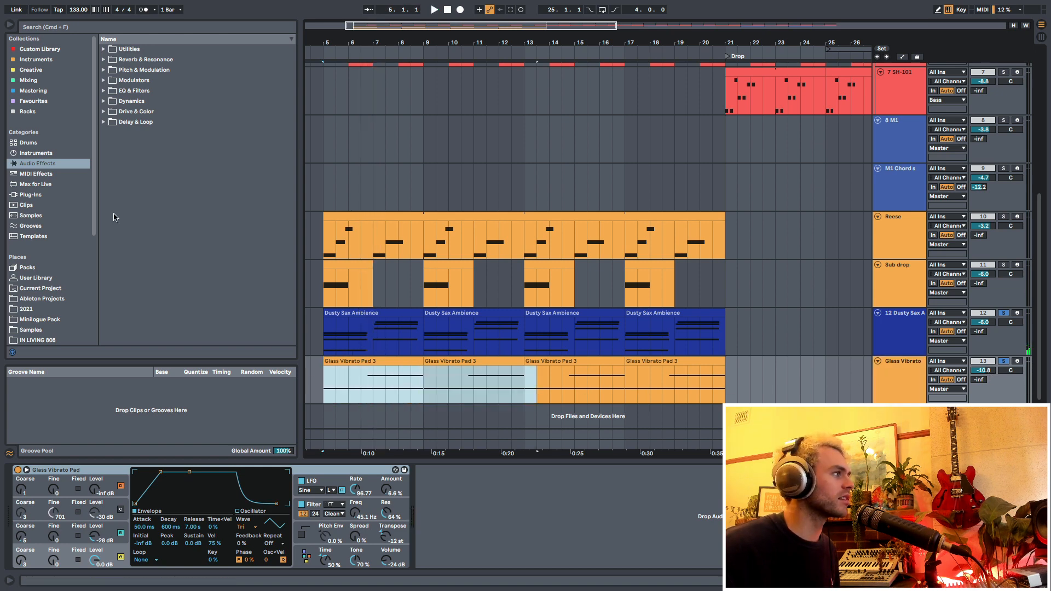
left_click(28, 111)
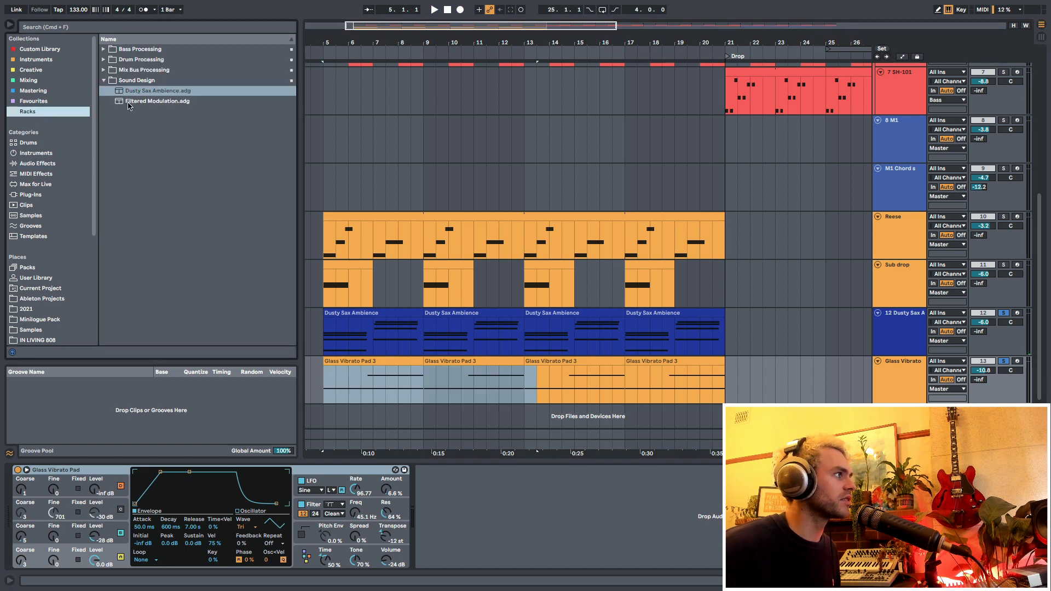
left_click_drag(129, 104, 445, 492)
- Play back the soloed pads from bar 5, setting Glass Vibrato Pad to -13.6 dB and Dusty Sax Ambience to -6.6 dB
left_click_drag(382, 386, 378, 386)
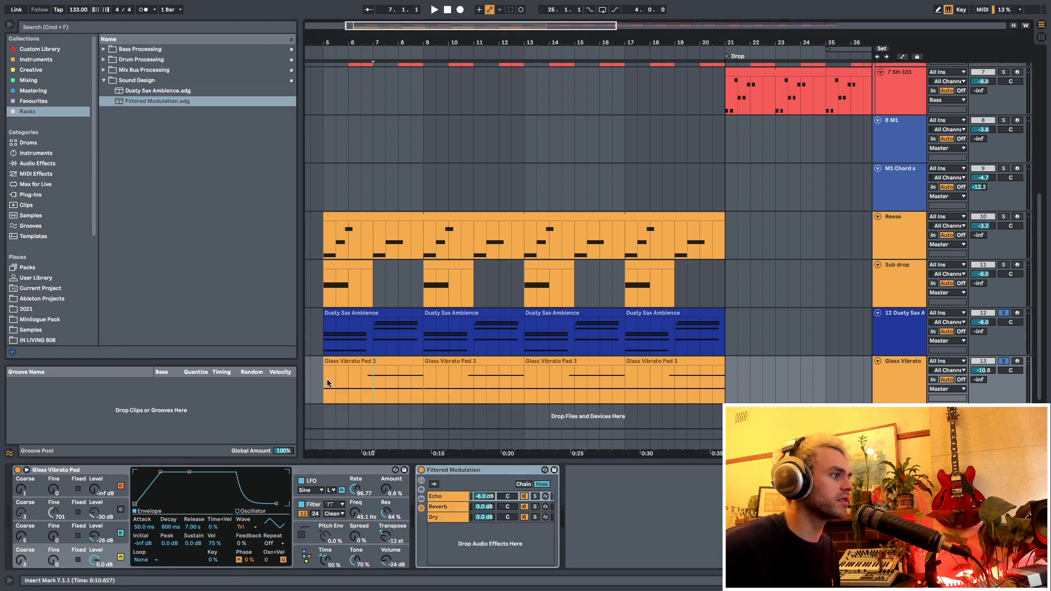
key("space")
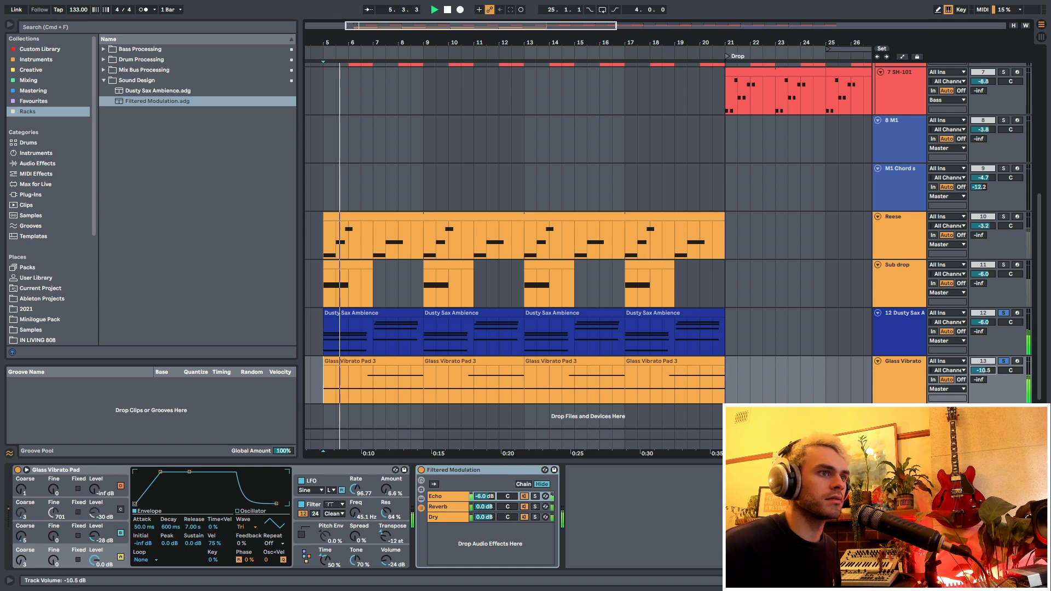
left_click_drag(983, 371, 983, 379)
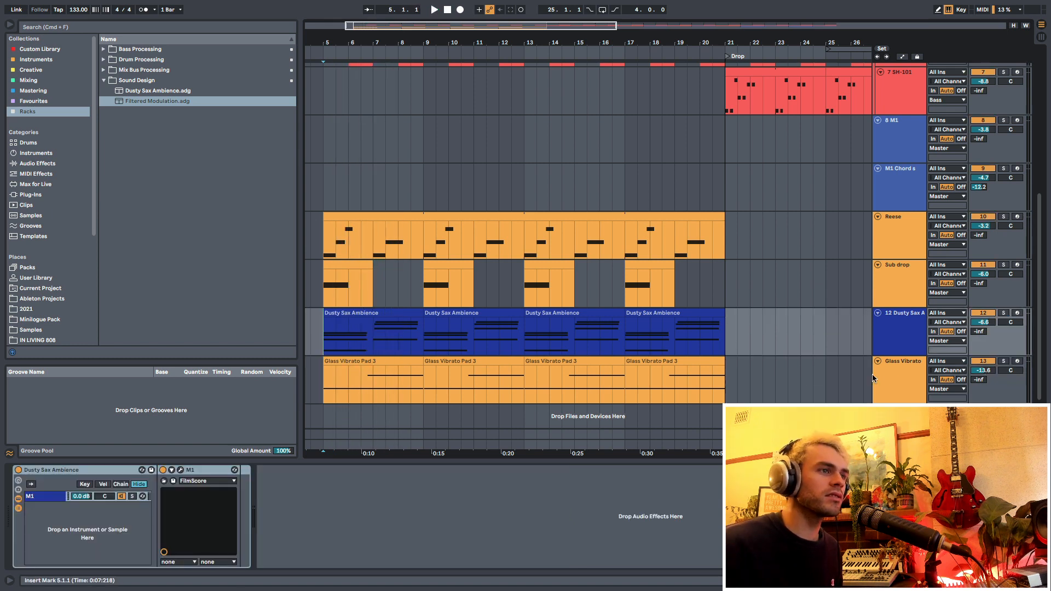
left_click(888, 375)
- Find the Erosion effect and add it to the Dusty Sax Ambience track after the M1
left_click(895, 337)
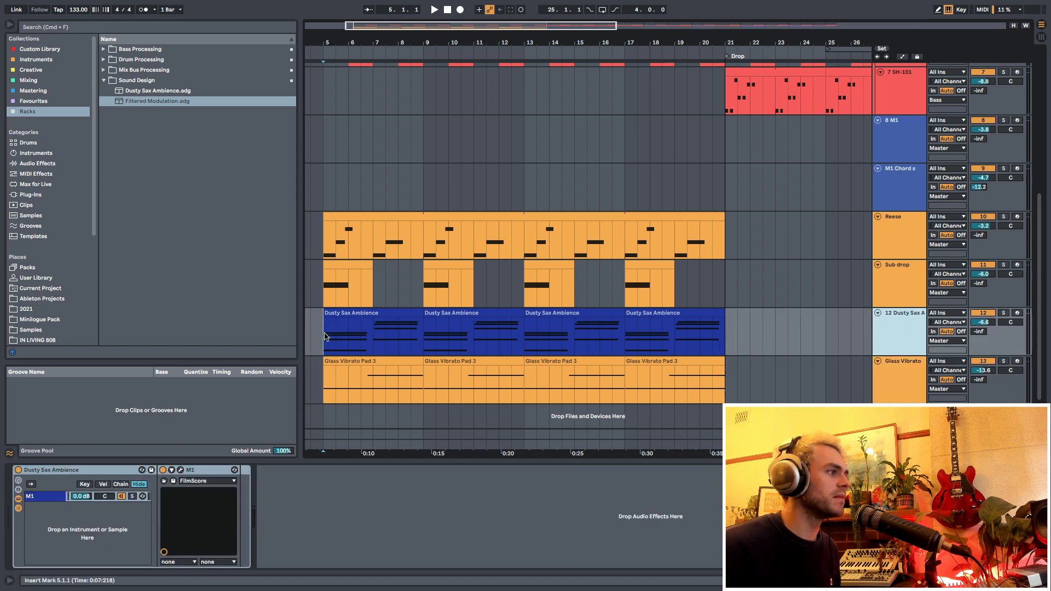
left_click_drag(325, 336, 704, 338)
left_click(32, 70)
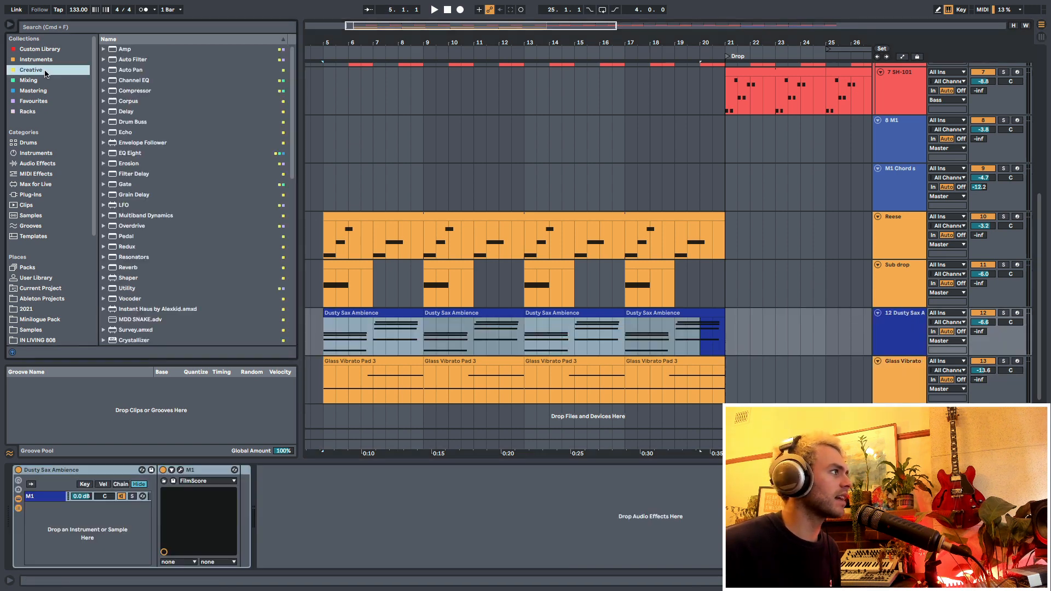
left_click(55, 164)
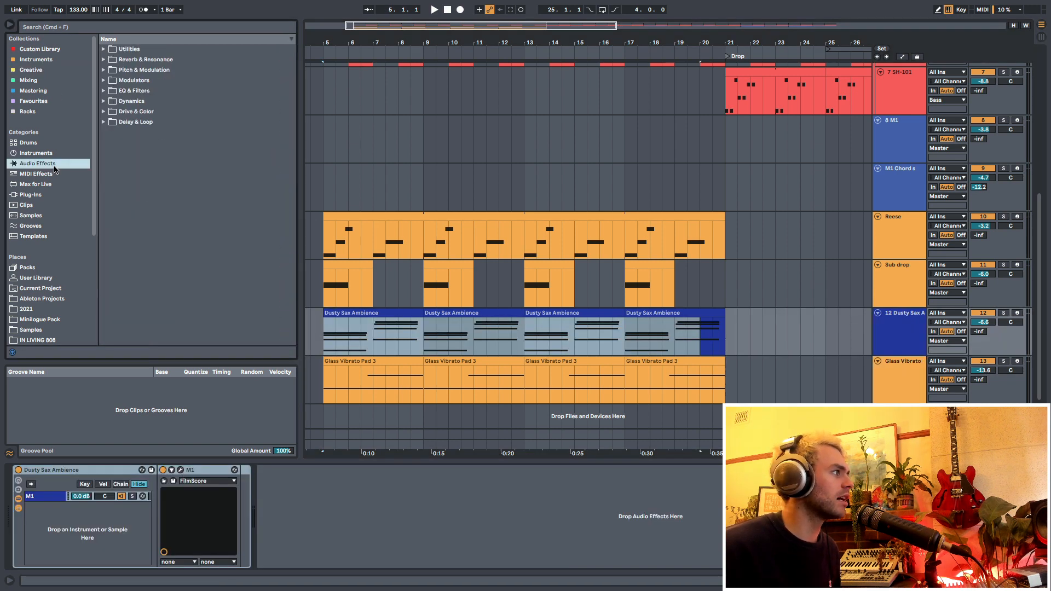
left_click(94, 29)
type("erosi")
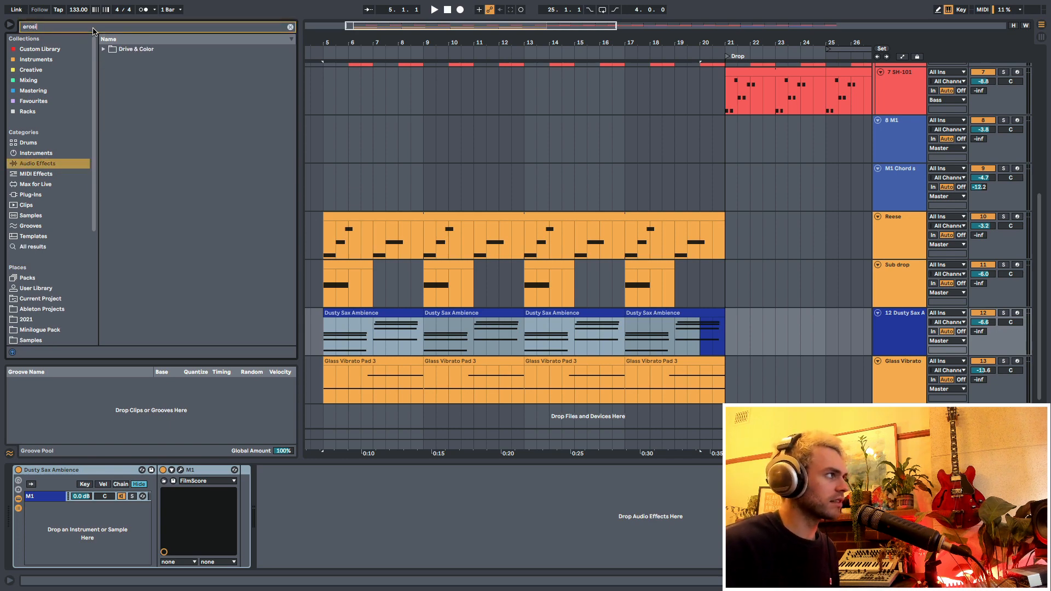
left_click(122, 61)
left_click_drag(122, 61, 336, 470)
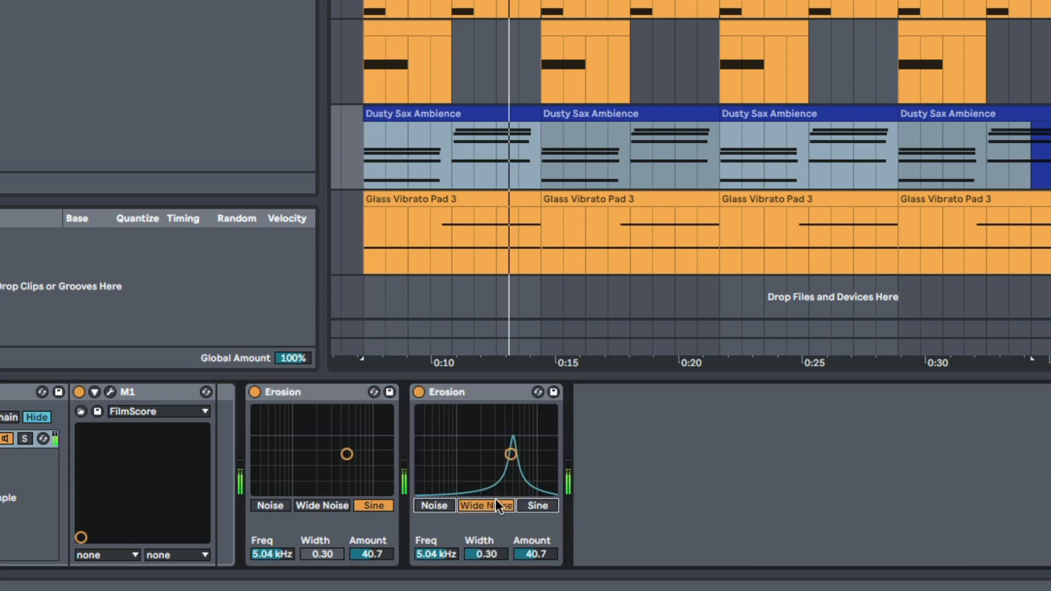
- Set the second Erosion's Wide Noise to 5.04 kHz with an amount of 18.6 and a wider band while listening back
left_click_drag(501, 456, 497, 464)
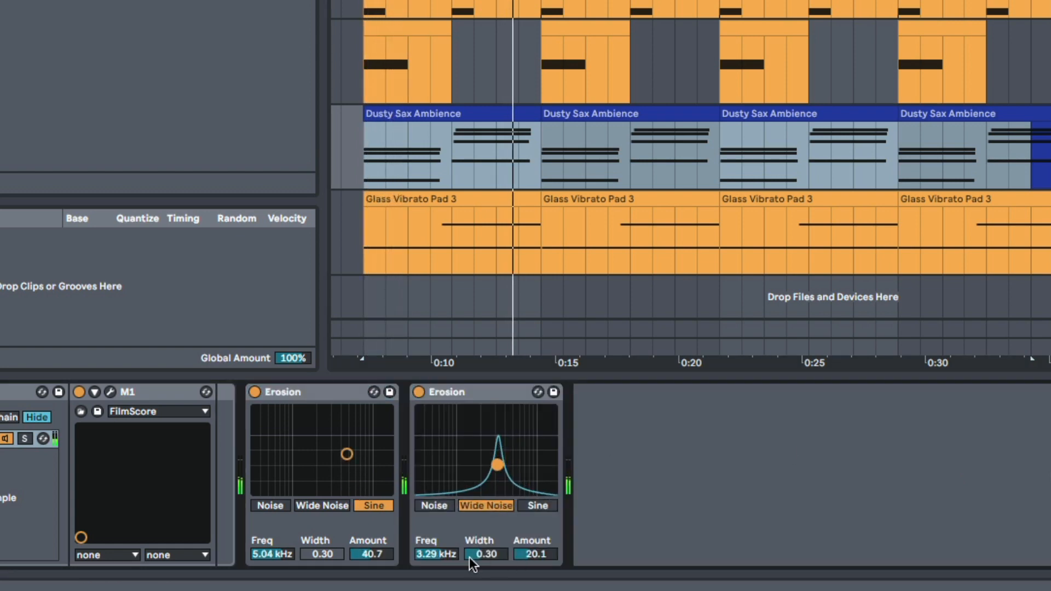
left_click_drag(469, 558, 469, 514)
key("space")
left_click_drag(497, 465, 511, 465)
left_click(718, 492)
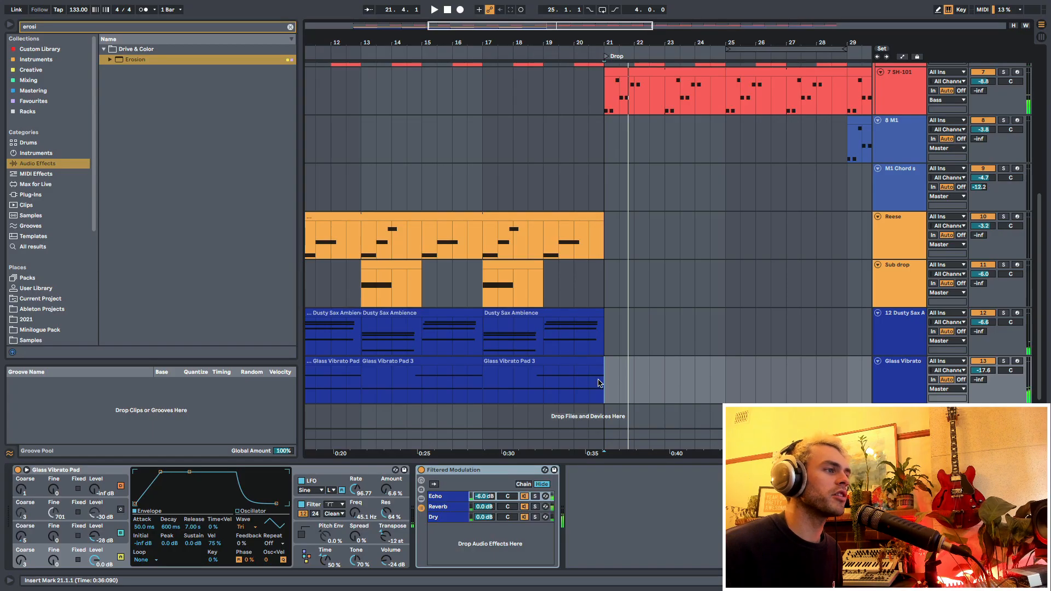
- Solo the Dusty Sax Ambience and Glass Vibrato Pad tracks, check their effect tails past the drop at bar 21, and unsolo them
left_click_drag(598, 383, 723, 380)
left_click(563, 380)
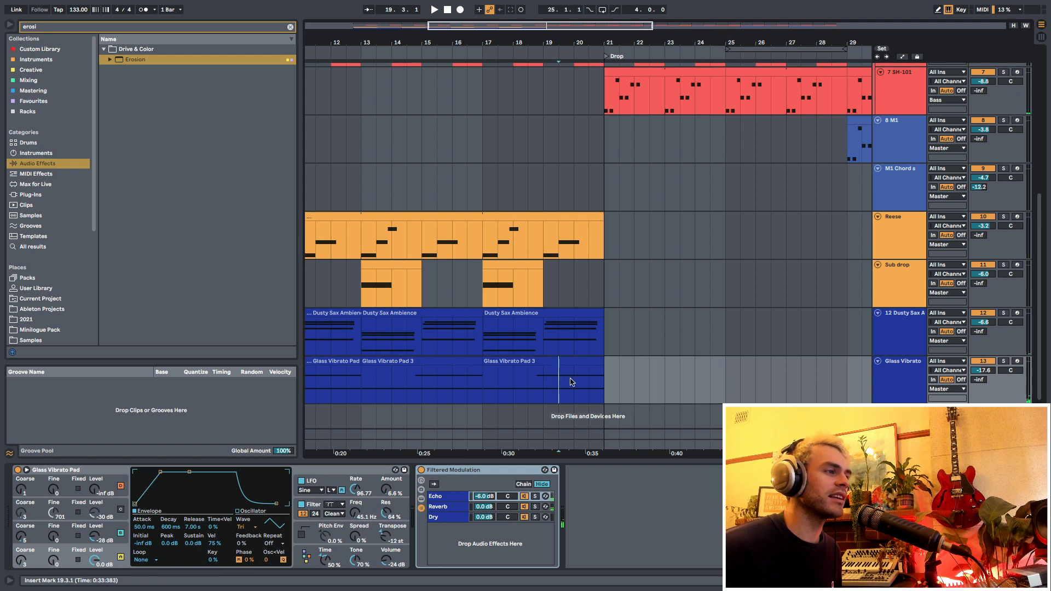
left_click(1003, 361)
left_click(1003, 313, "super")
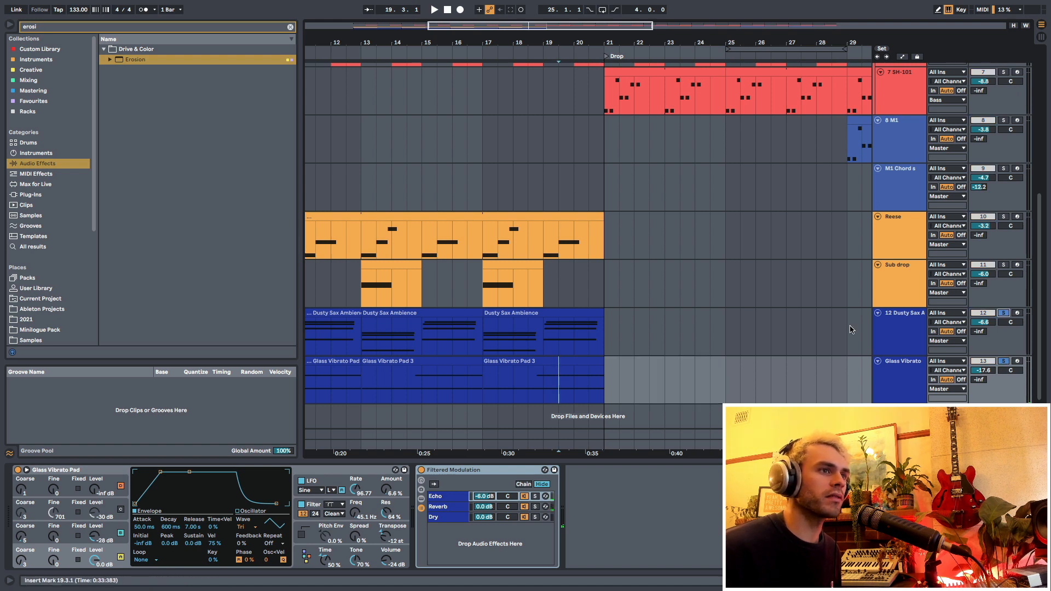
key("space")
left_click(606, 345)
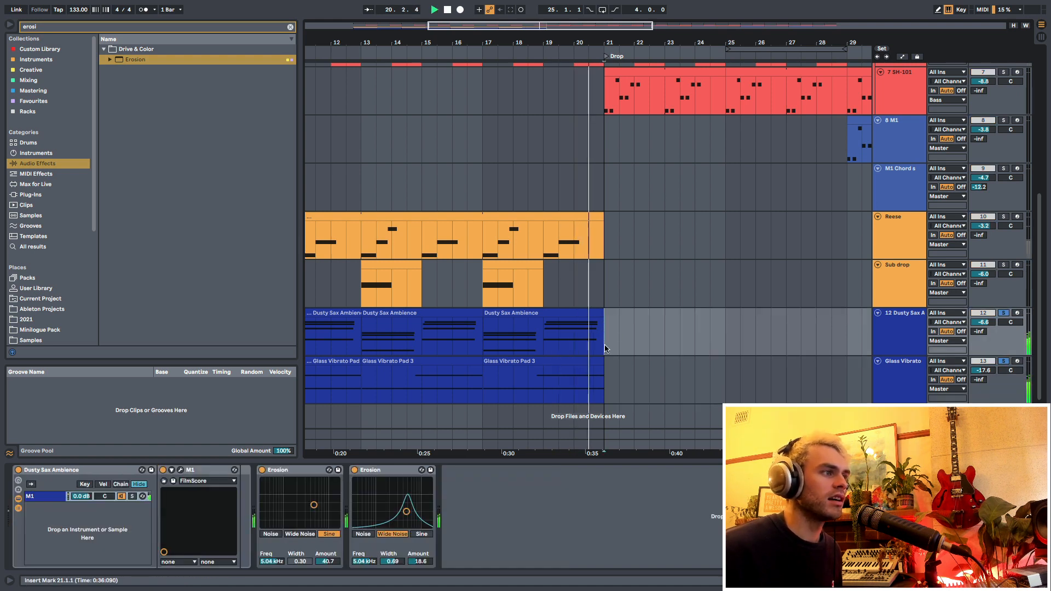
left_click_drag(605, 337, 740, 390)
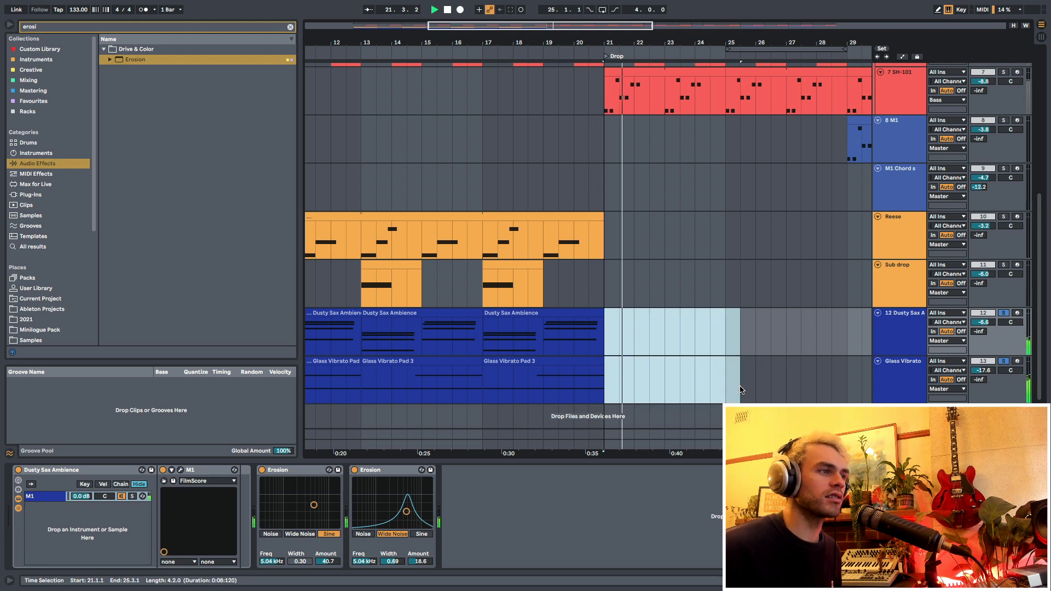
key("space")
left_click_drag(605, 351, 695, 374)
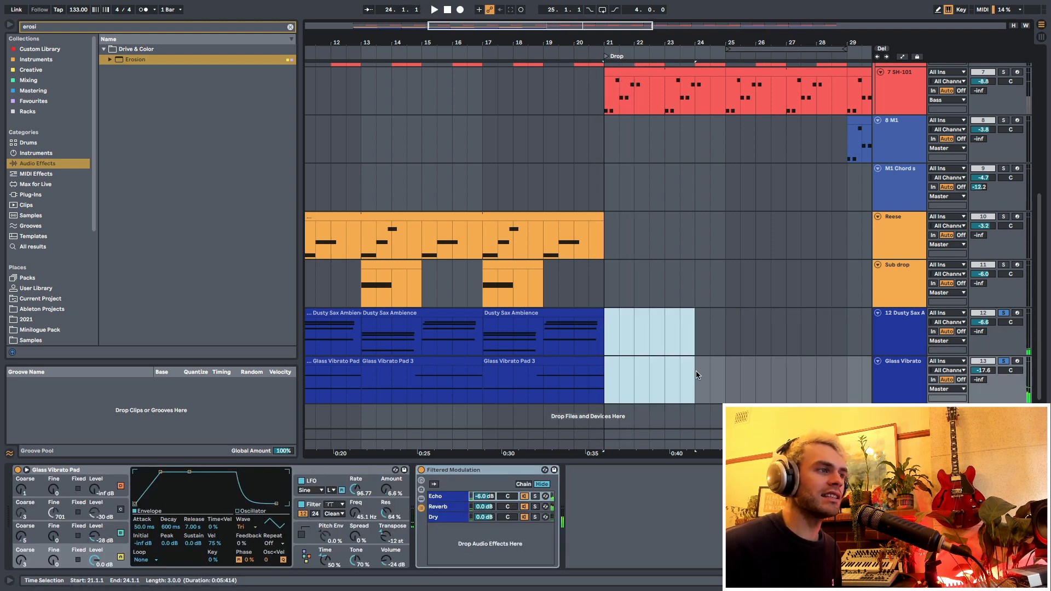
left_click(1002, 313)
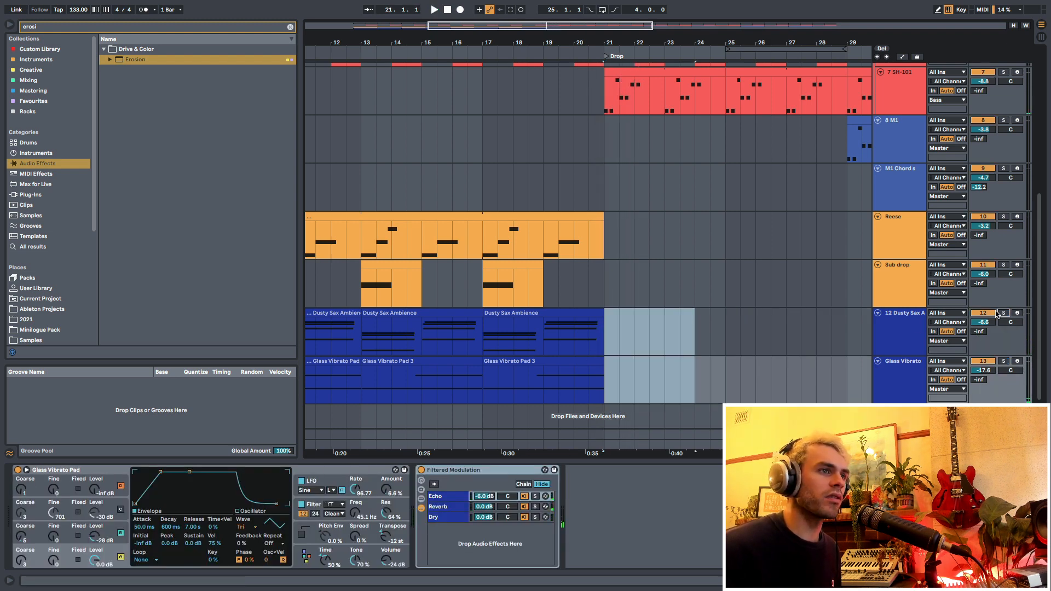
- Draw Speaker On automation switching the Dusty Sax Ambience and Glass Vibrato Pad tracks off from bar 21 to about bar 26
right_click(982, 313)
left_click(943, 319)
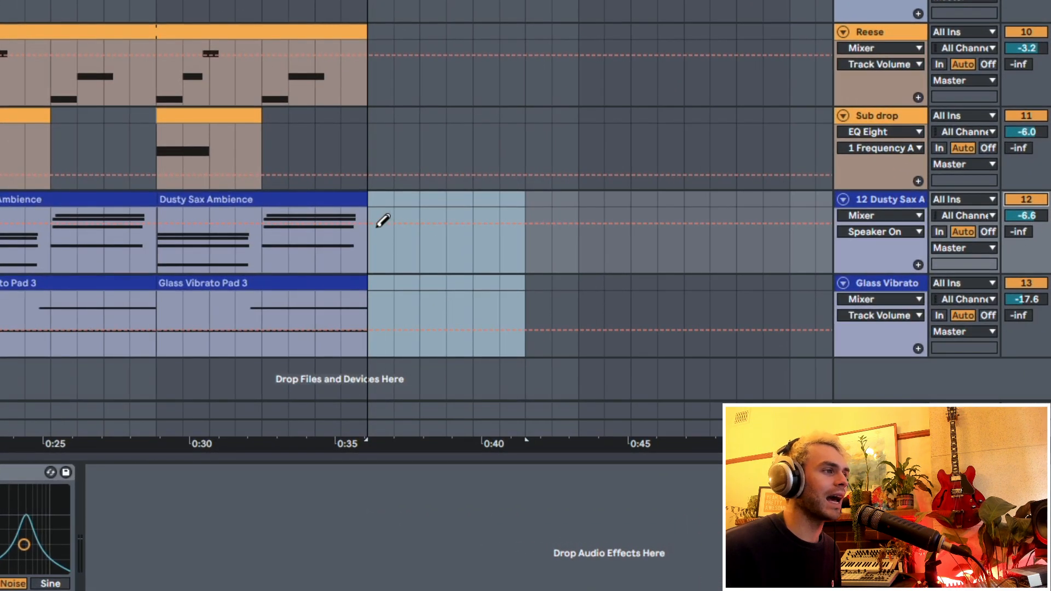
left_click_drag(611, 324, 705, 345)
left_click_drag(553, 257, 601, 262)
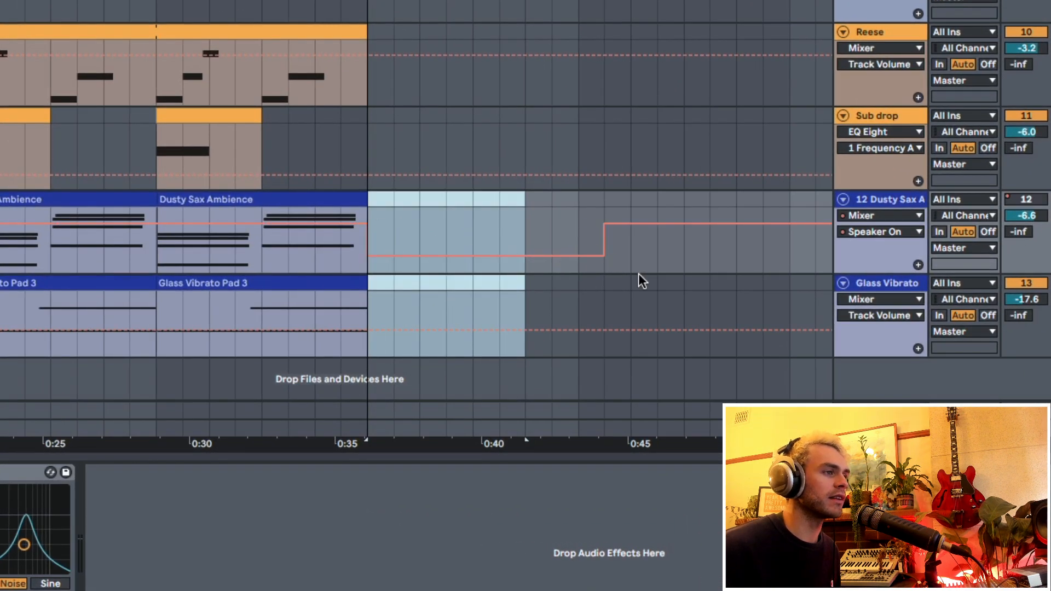
right_click(1030, 283)
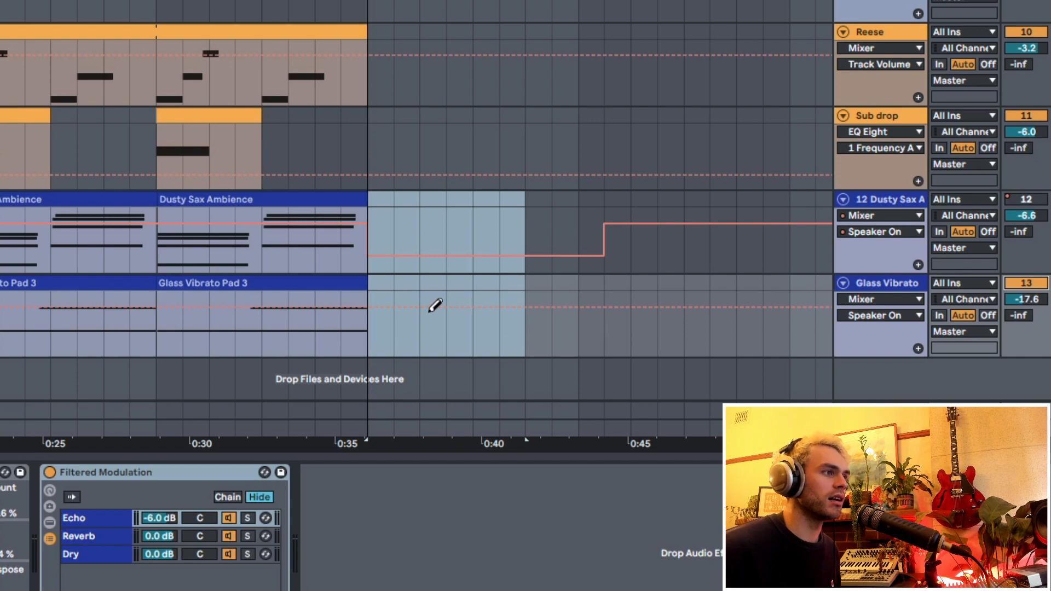
left_click_drag(388, 302, 558, 343)
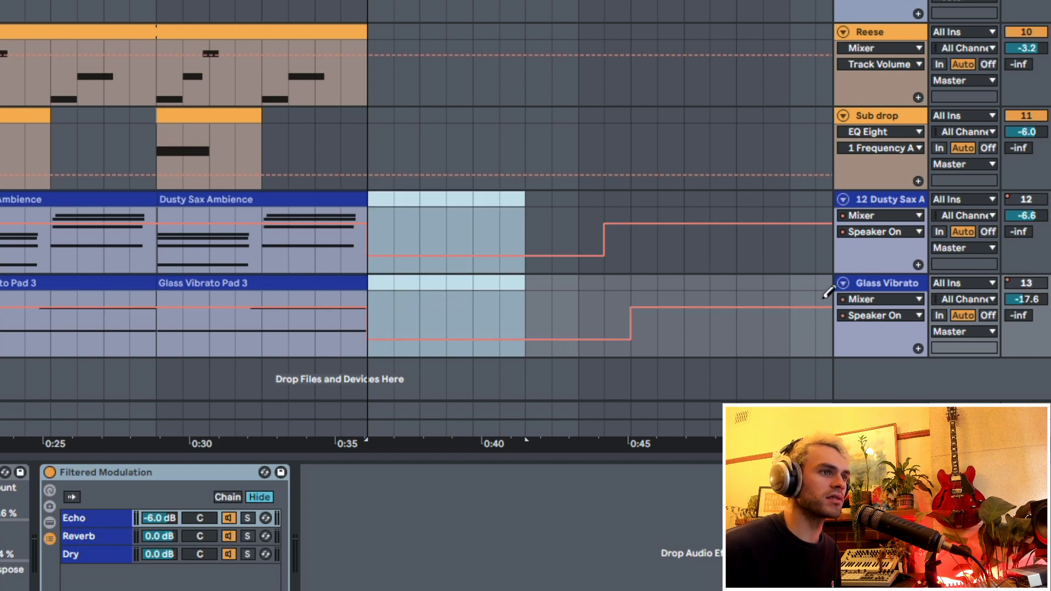
- Delete the Sub Stomach bass clip at bar 20, just before the drop
left_click(583, 282)
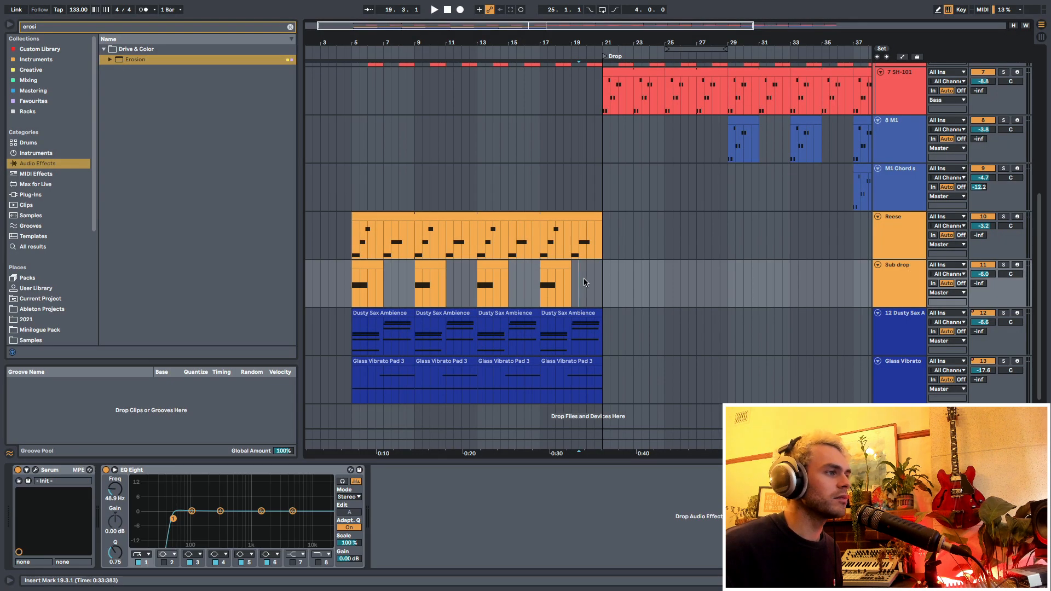
scroll(580, 269, "up", 5)
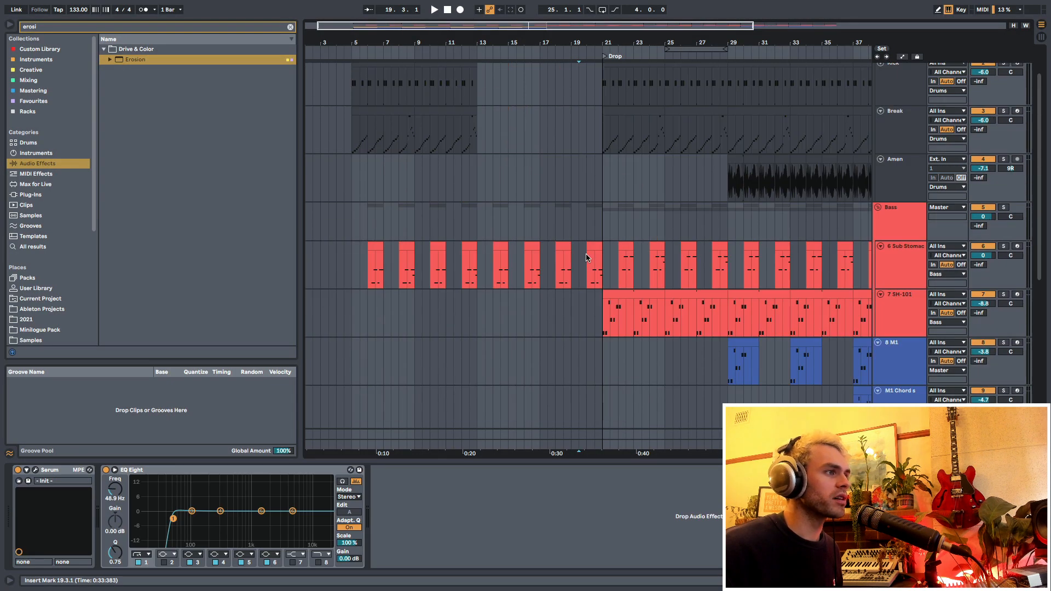
left_click(589, 246)
scroll(589, 268, "down", 3)
scroll(591, 282, "up", 1)
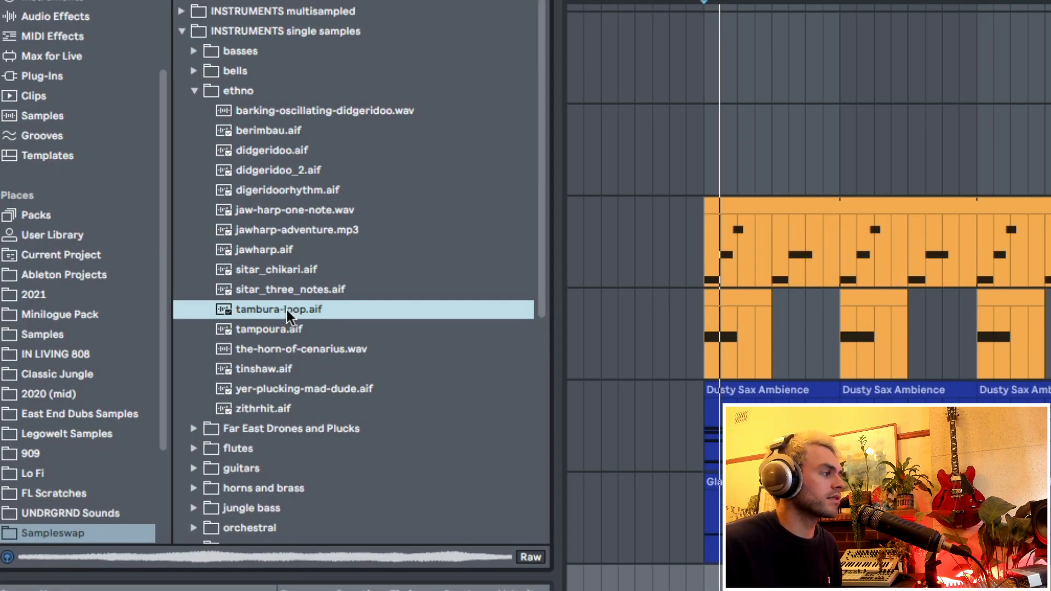
- Place tambura-loop.aif from the Sampleswap ethno samples on a new audio track at bar 9 and play it back soloed
left_click_drag(259, 309, 843, 578)
left_click(450, 382)
scroll(570, 377, "up", 1)
key("space")
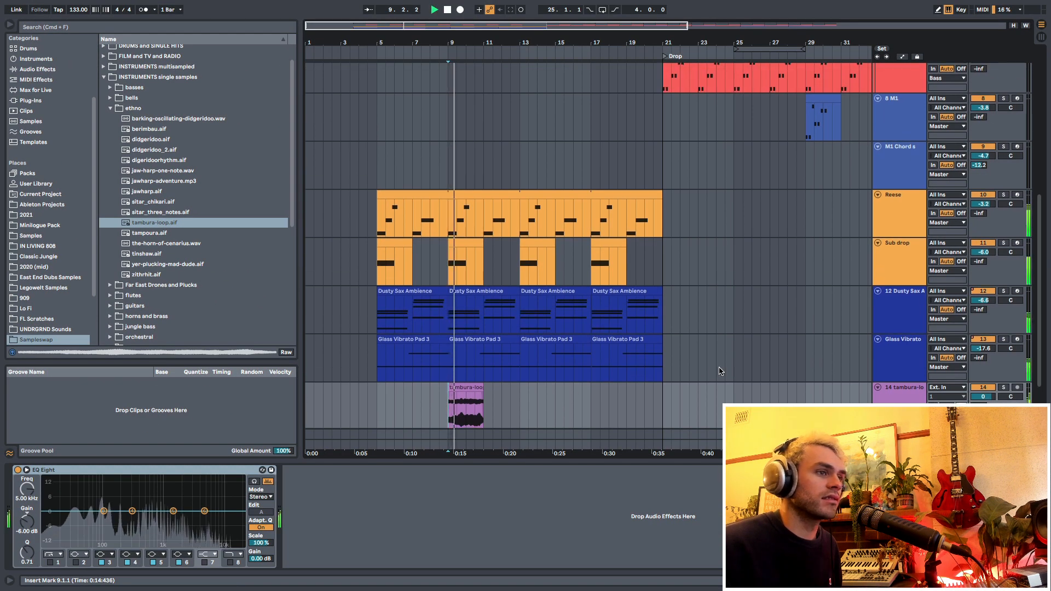
scroll(720, 371, "down", 1)
left_click(1003, 361)
key("space")
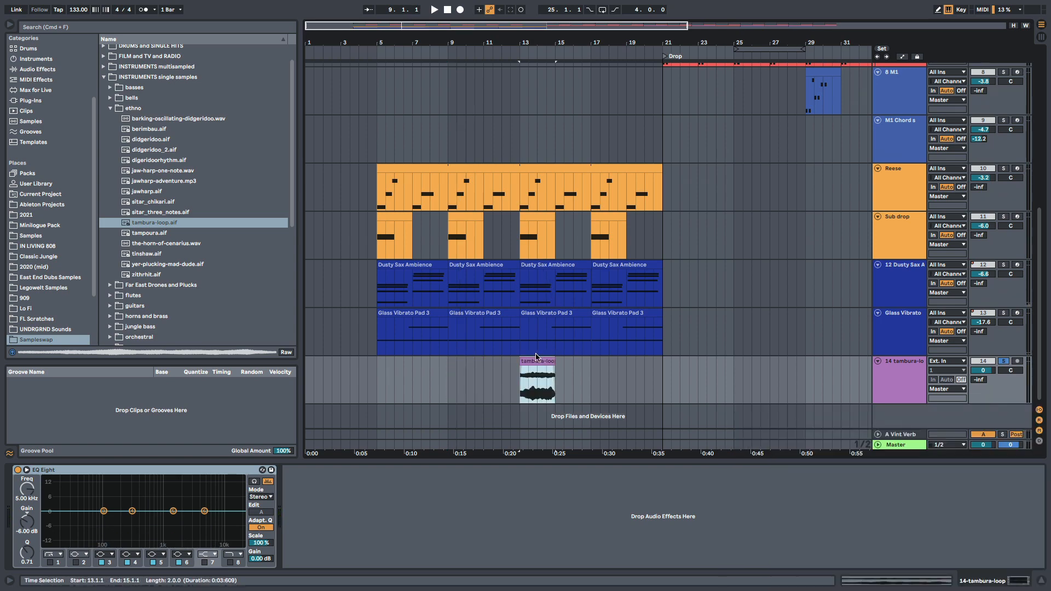
- Add a locator named Breakdown at bar 13, where the intro drums stop
scroll(501, 237, "up", 5)
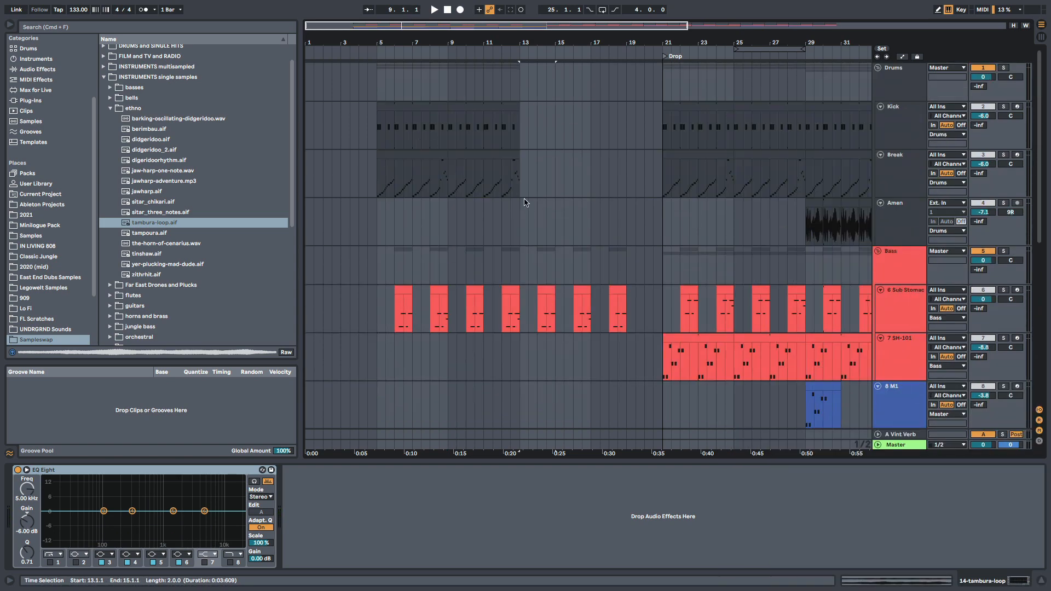
left_click_drag(524, 211, 661, 220)
scroll(633, 266, "down", 1)
right_click(519, 51)
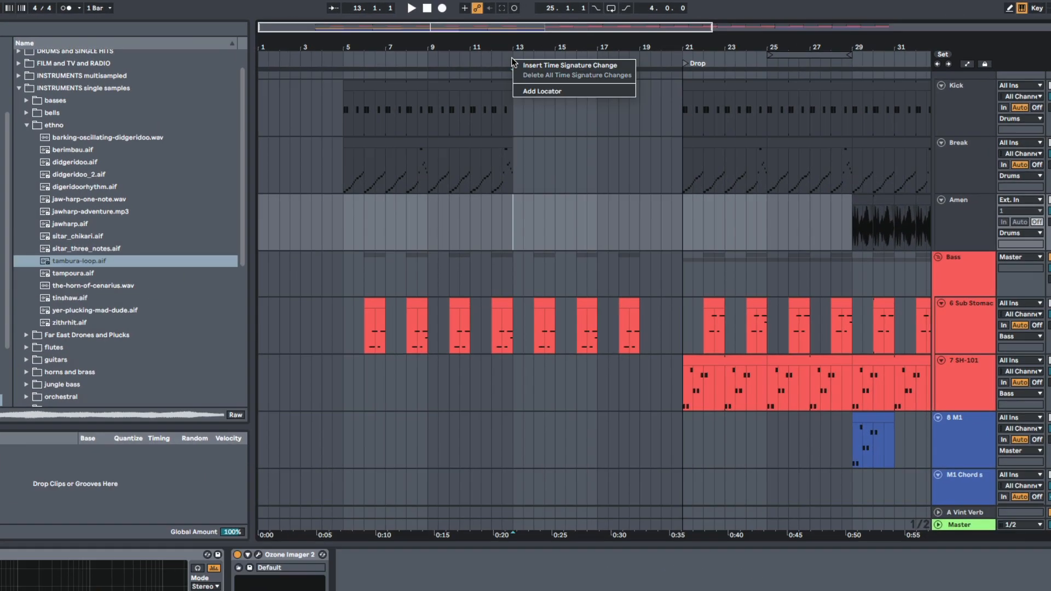
left_click(523, 90)
type("Break")
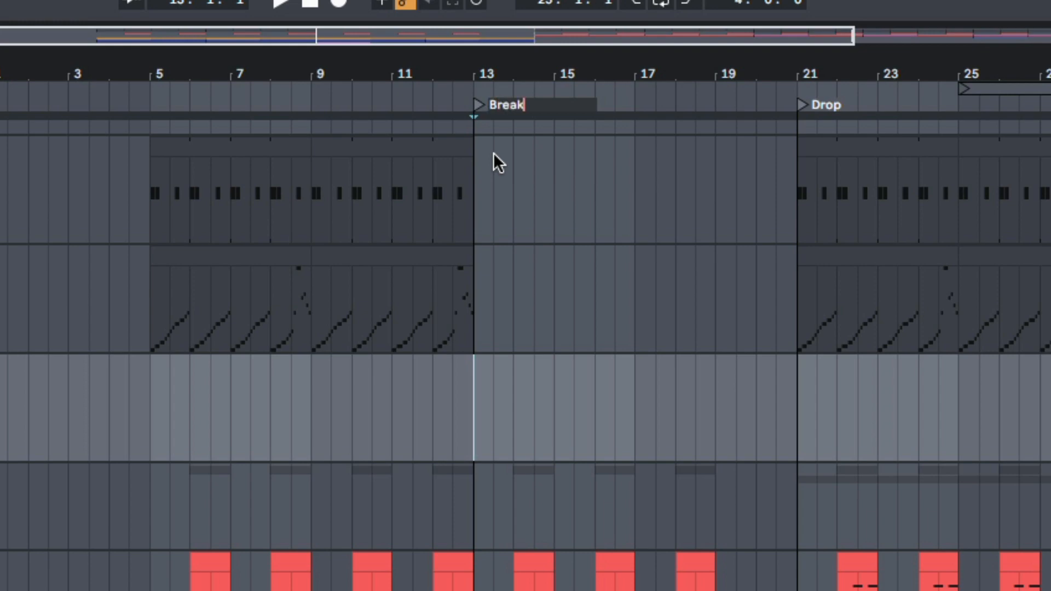
type("down")
key("Return")
- Play the soloed tambura loop from bar 13, setting its volume to -12.4 dB and its Vint Verb send to -3.0 dB
key("space")
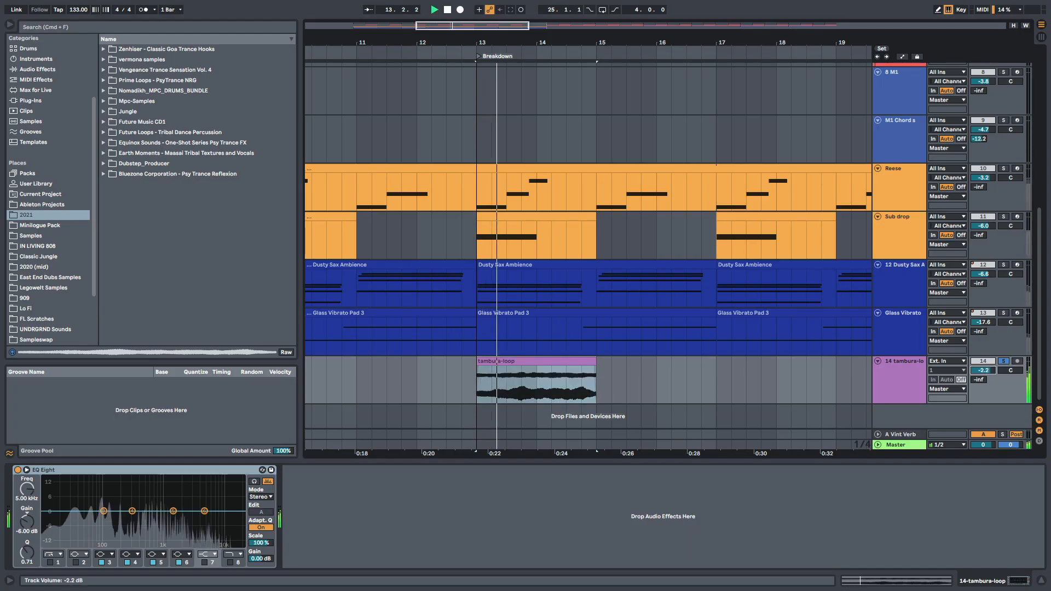
mouse_move(983, 371)
left_mouse_down()
mouse_move(983, 385)
mouse_move(982, 356)
mouse_move(978, 383)
left_mouse_up()
key("space")
key("space")
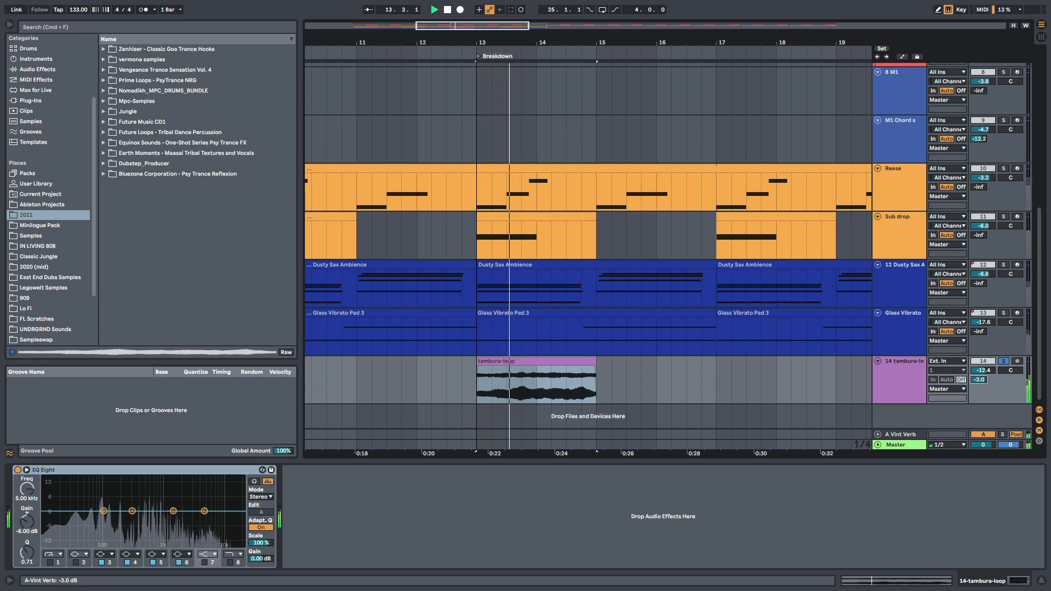
- Add a Delay with 61% feedback to the tambura track and enable its EQ Eight low cut at about 68 Hz
left_click(92, 28)
type("de")
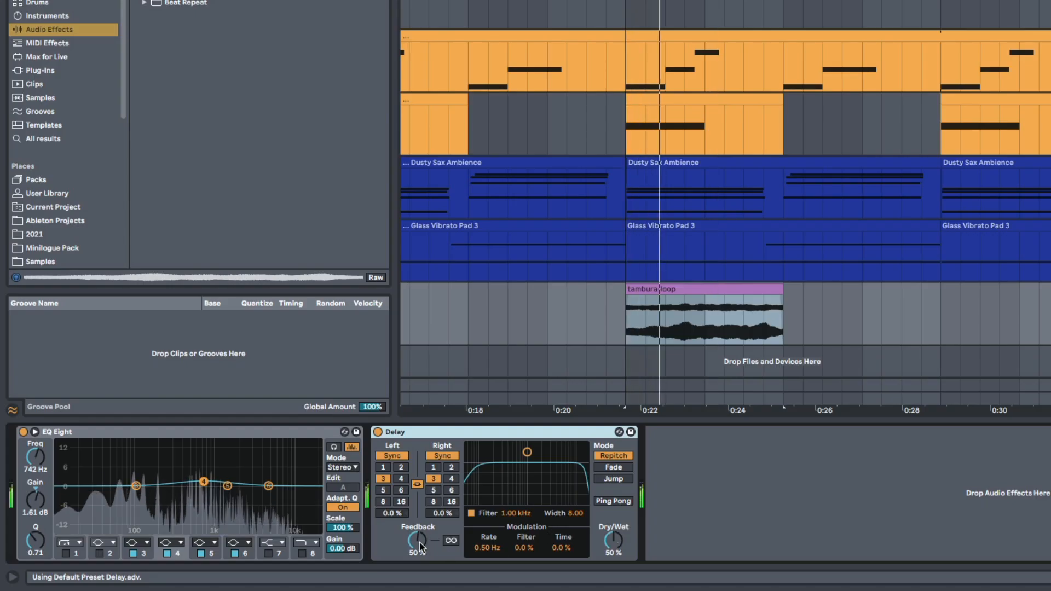
left_click_drag(420, 546, 420, 539)
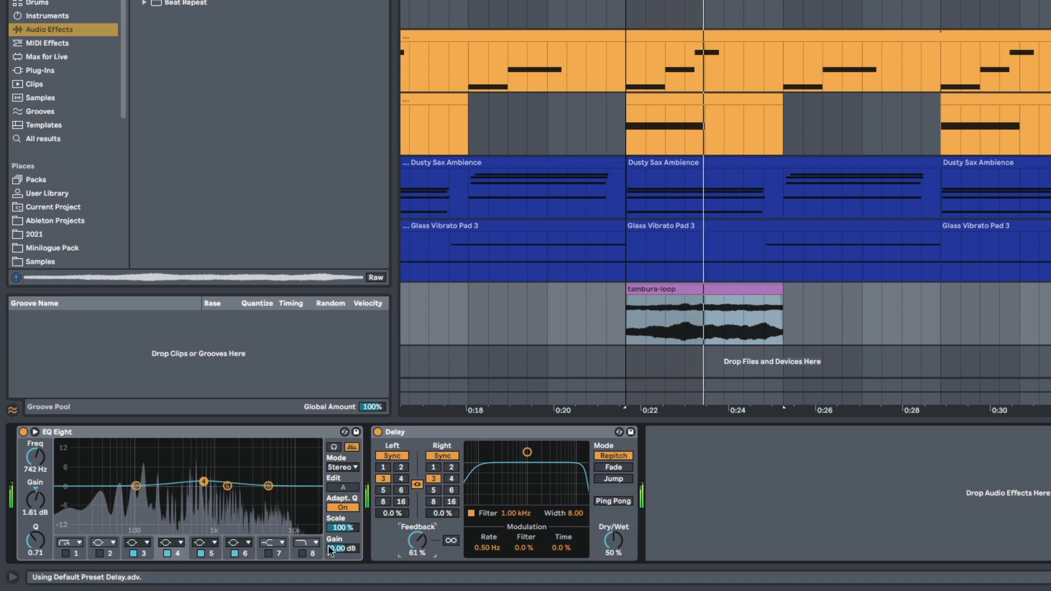
left_click(65, 554)
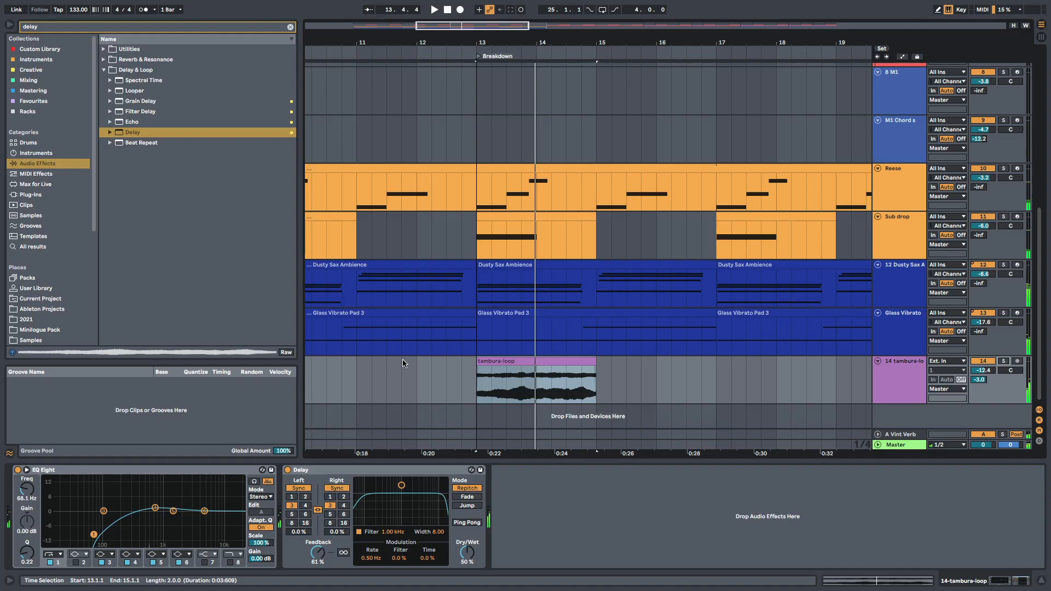
left_click(386, 379)
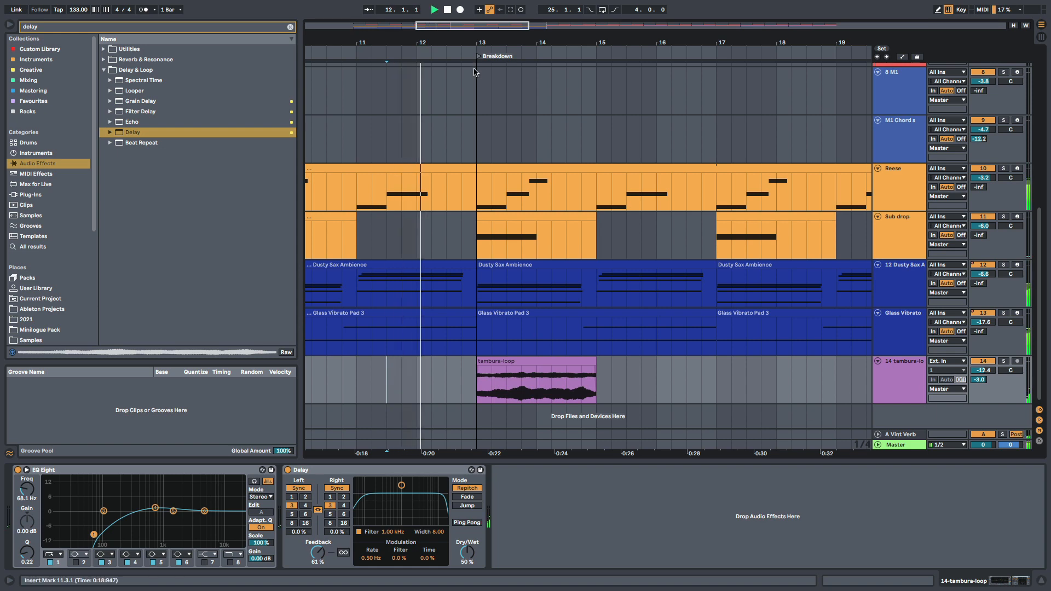
- Play through the breakdown and add a second tambura loop clip at bar 17
scroll(497, 120, "down", 3)
scroll(518, 167, "up", 5)
scroll(518, 168, "down", 1)
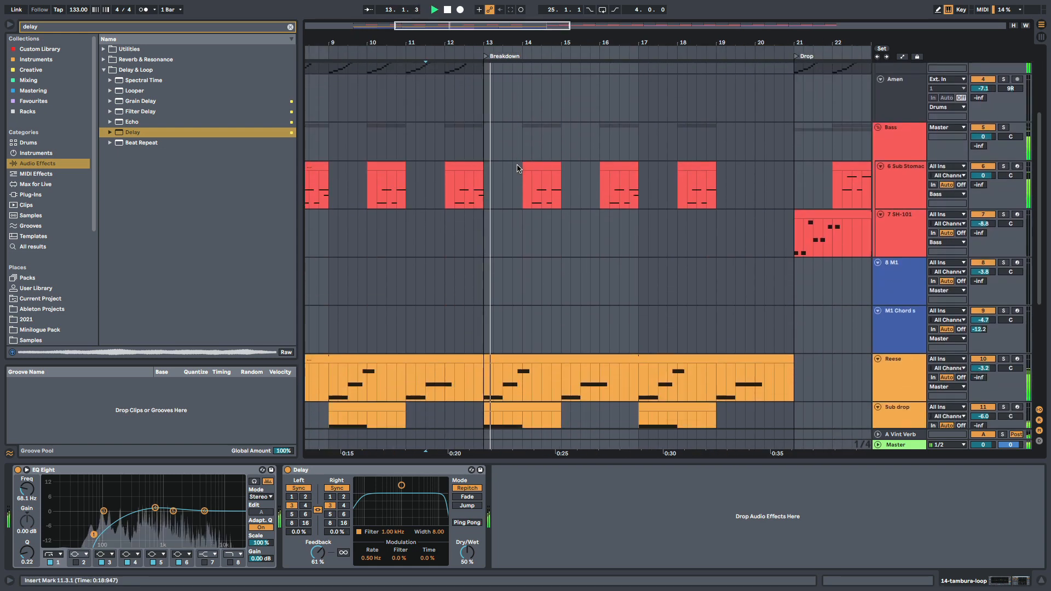
scroll(518, 168, "down", 5)
mouse_move(510, 361)
left_mouse_down()
mouse_move(655, 378)
mouse_move(672, 370)
mouse_move(495, 368)
left_mouse_up()
key("minus")
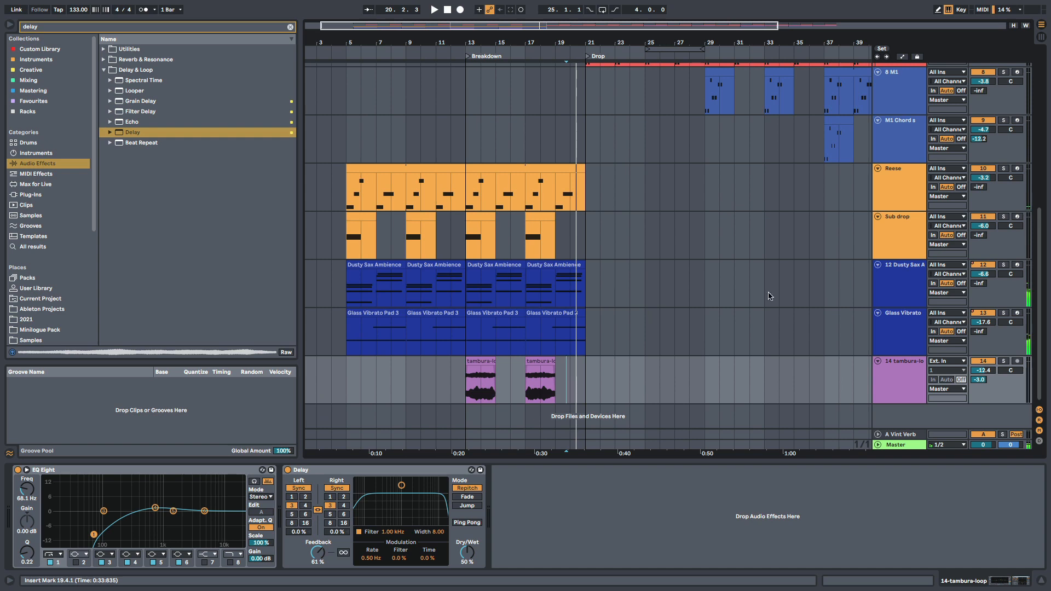
- Insert a new audio track directly below the Sub drop track
scroll(651, 314, "up", 3)
mouse_move(574, 288)
left_mouse_down()
mouse_move(612, 289)
mouse_move(584, 289)
left_mouse_up()
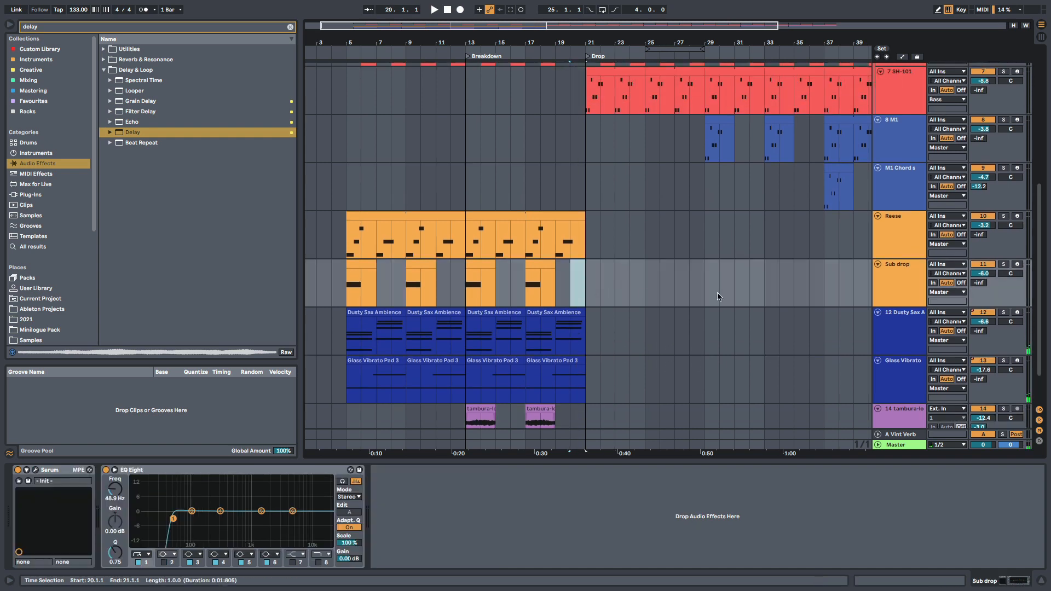
left_click(908, 285)
scroll(616, 200, "up", 10)
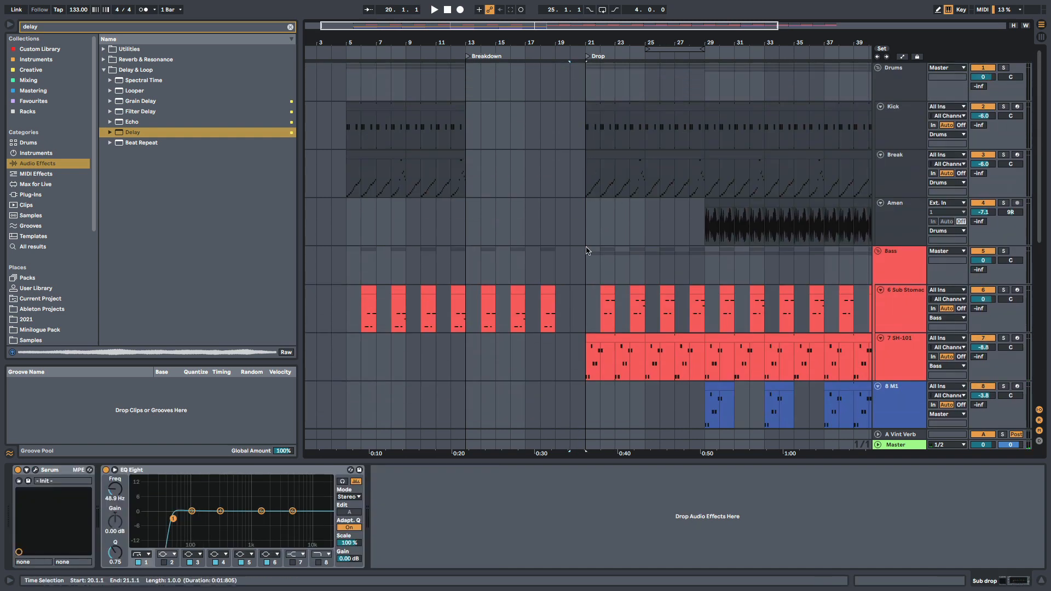
scroll(643, 351, "down", 12)
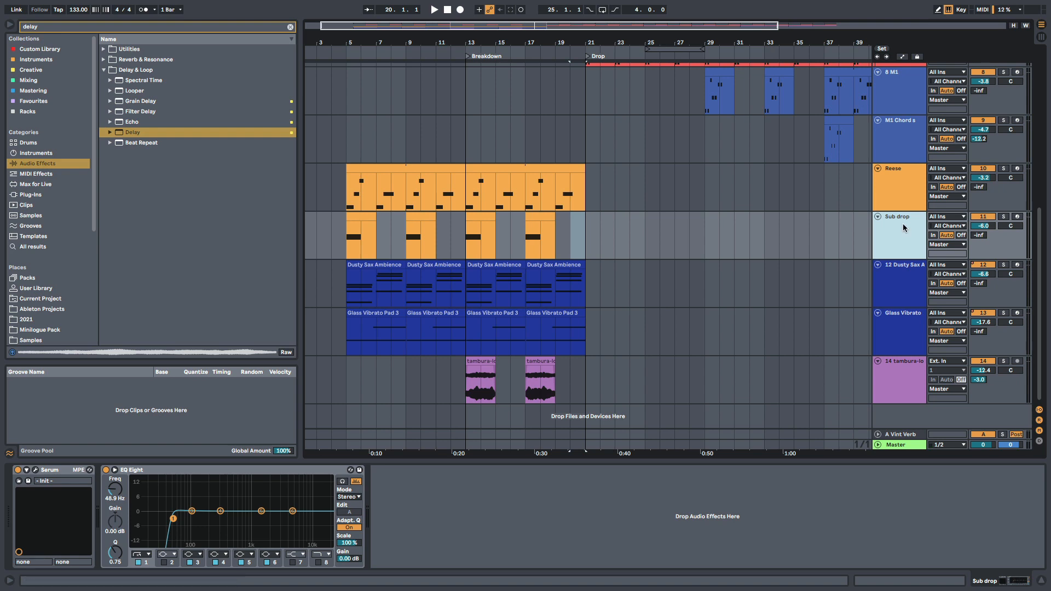
key("ctrl+shift+t")
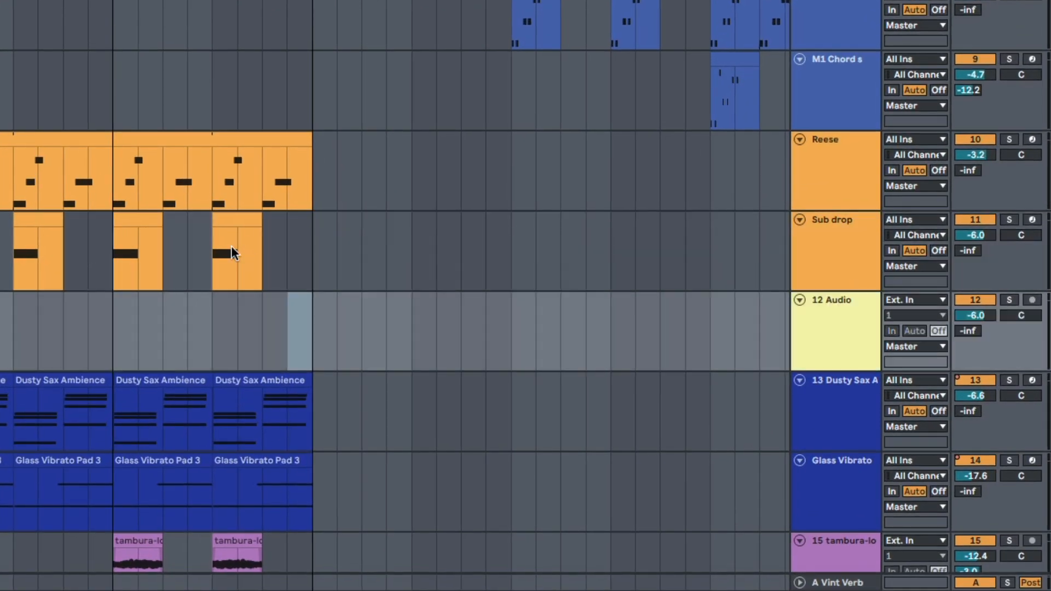
- Set the new audio track's input to Resampling, solo the Sub drop track and arm the audio track for recording
left_click(217, 254)
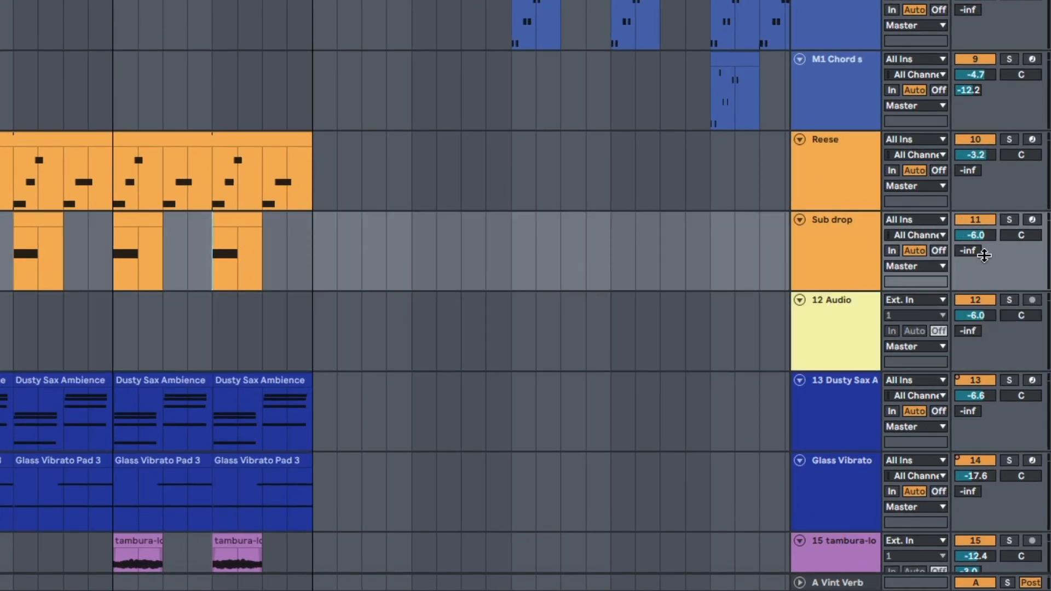
left_click(915, 300)
left_click(919, 342)
left_click(1009, 219)
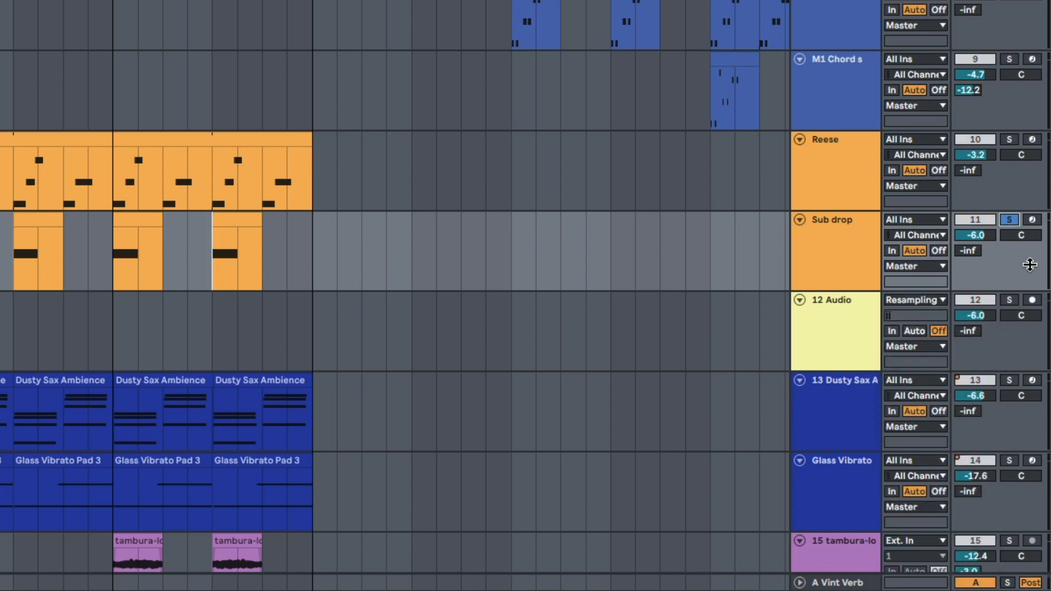
left_click(1033, 300)
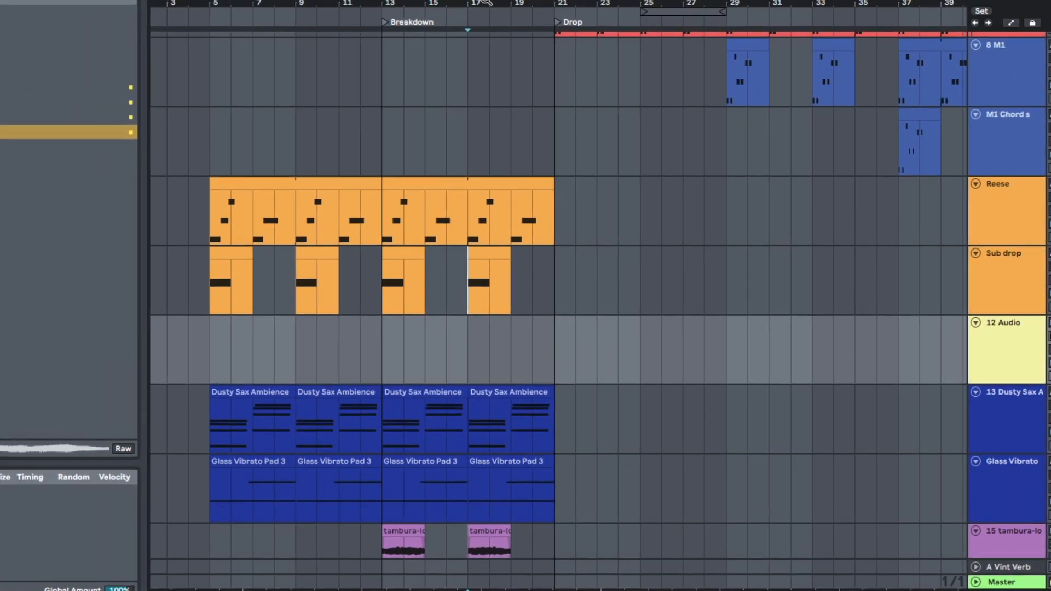
- Record the soloed Sub drop onto the new audio track from bar 17
left_click_drag(486, 1, 451, 5)
key("F9")
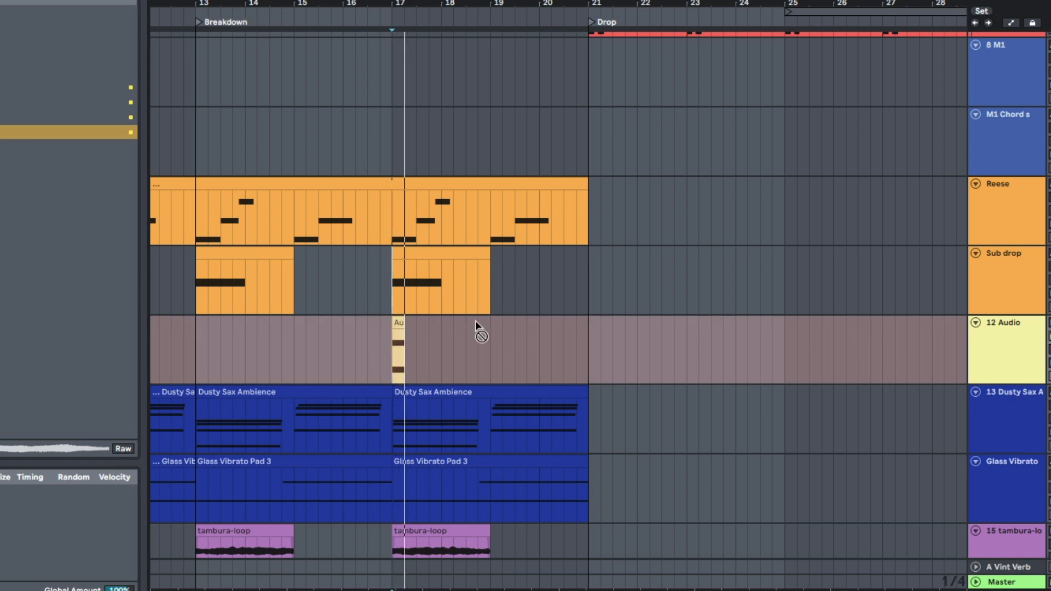
key("space")
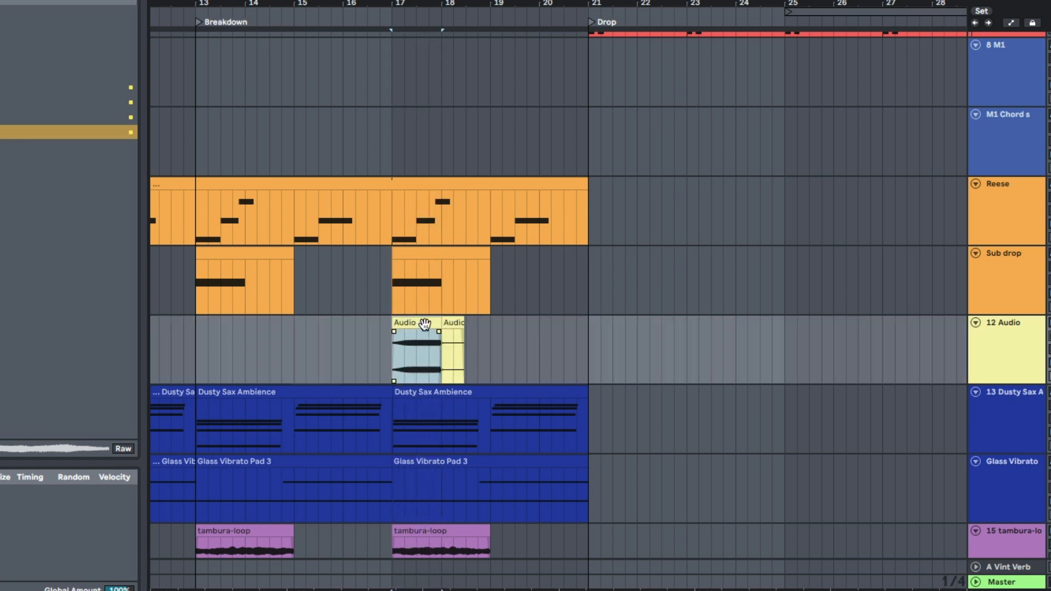
- Remove the recording's leftover tail, move the one-bar reversed sub drop clip to bar 20 and play it into the Drop
left_click(448, 324)
mouse_move(422, 322)
left_mouse_down()
mouse_move(574, 342)
mouse_move(553, 362)
left_mouse_up()
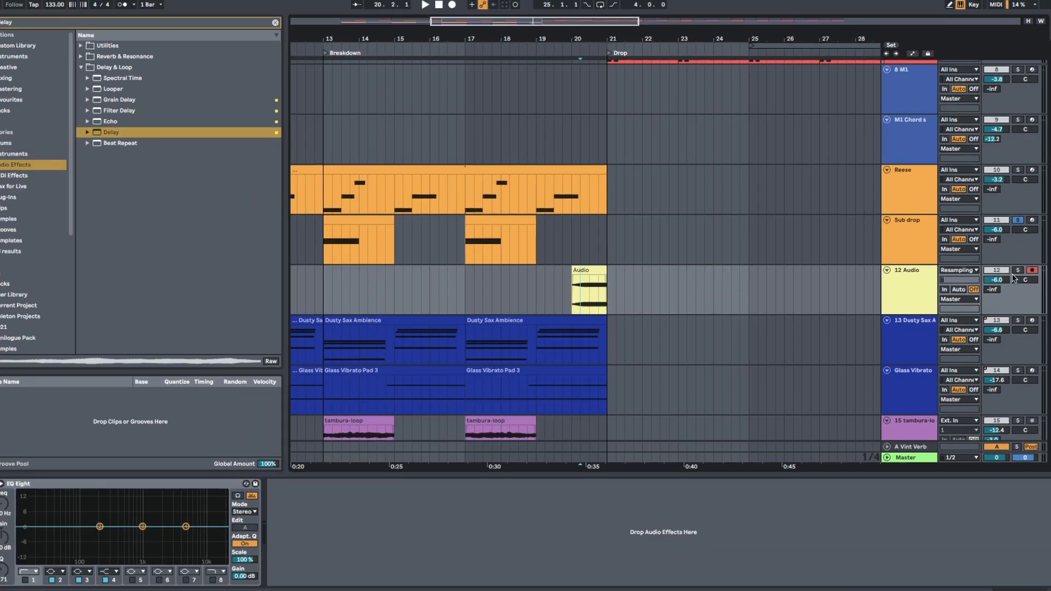
key("space")
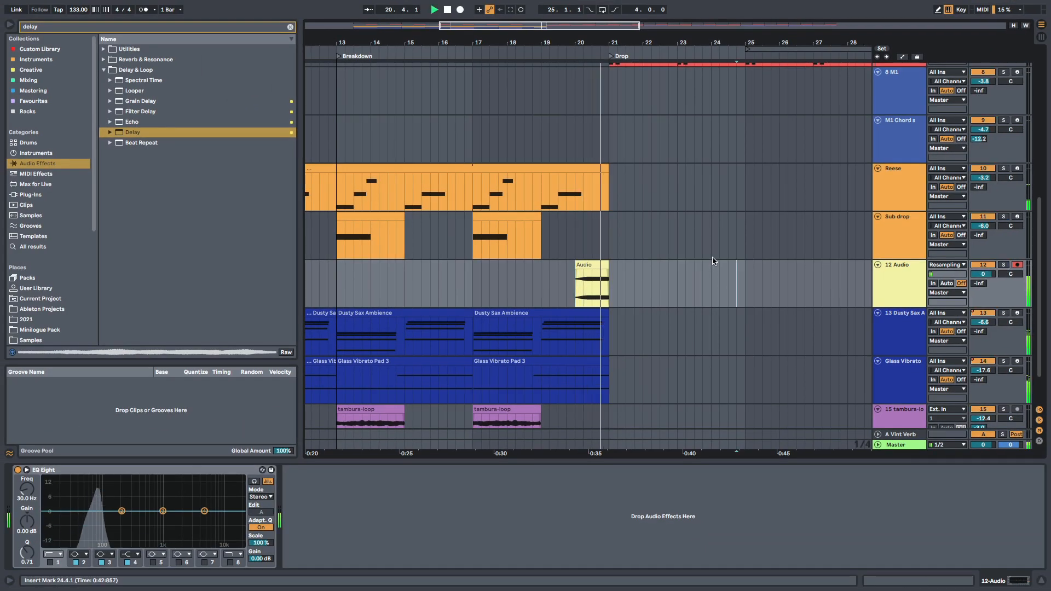
- Extend the Break part ahead of the Drop to start at 20.2, rework its slice pattern and play it from bar 20
scroll(590, 268, "up", 1)
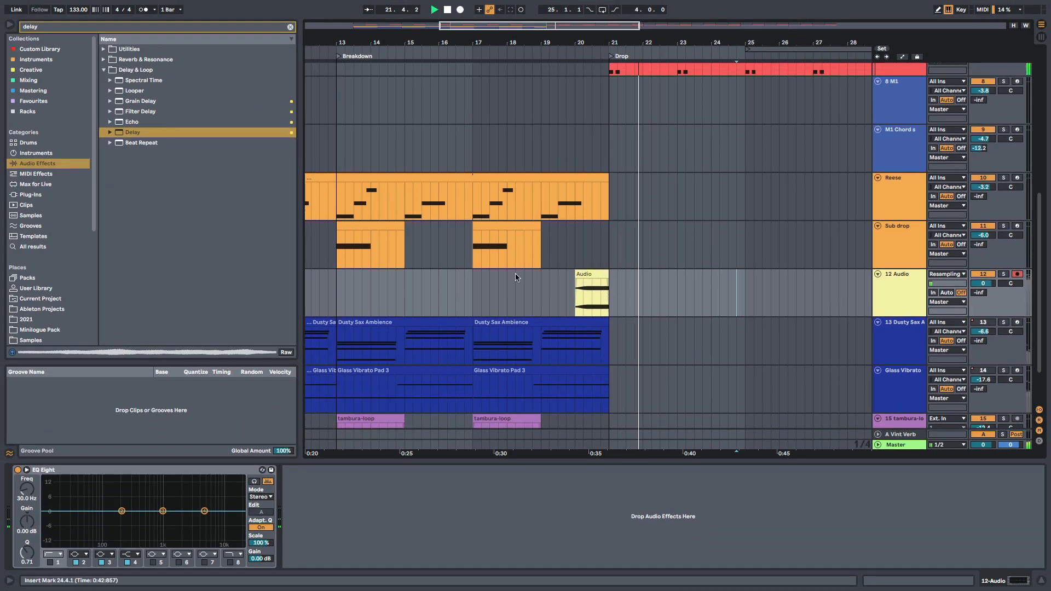
scroll(515, 277, "up", 3)
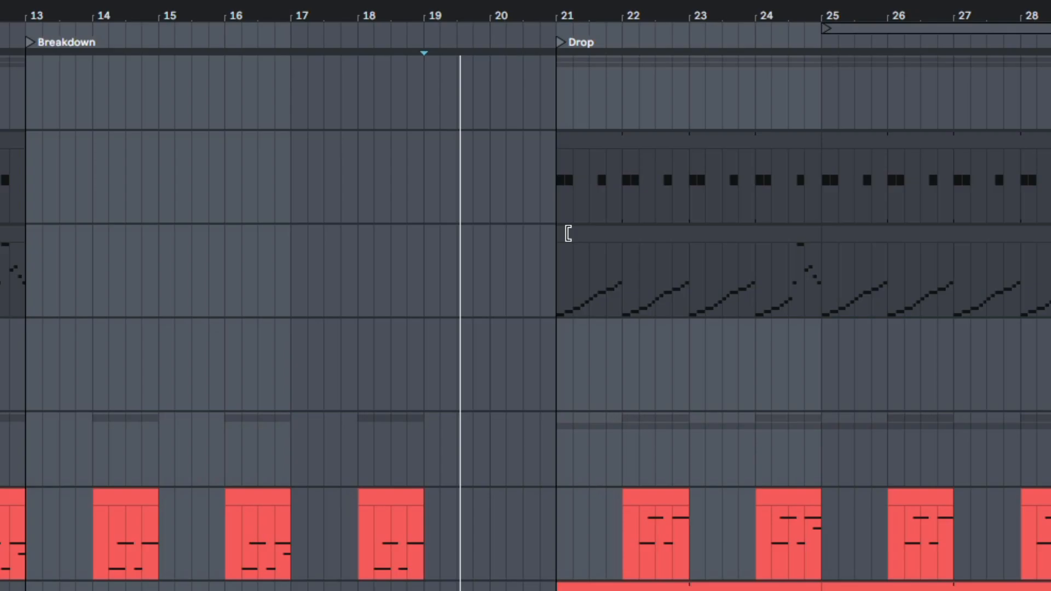
mouse_move(568, 234)
left_mouse_down()
mouse_move(474, 234)
mouse_move(505, 233)
left_mouse_up()
left_click(476, 285)
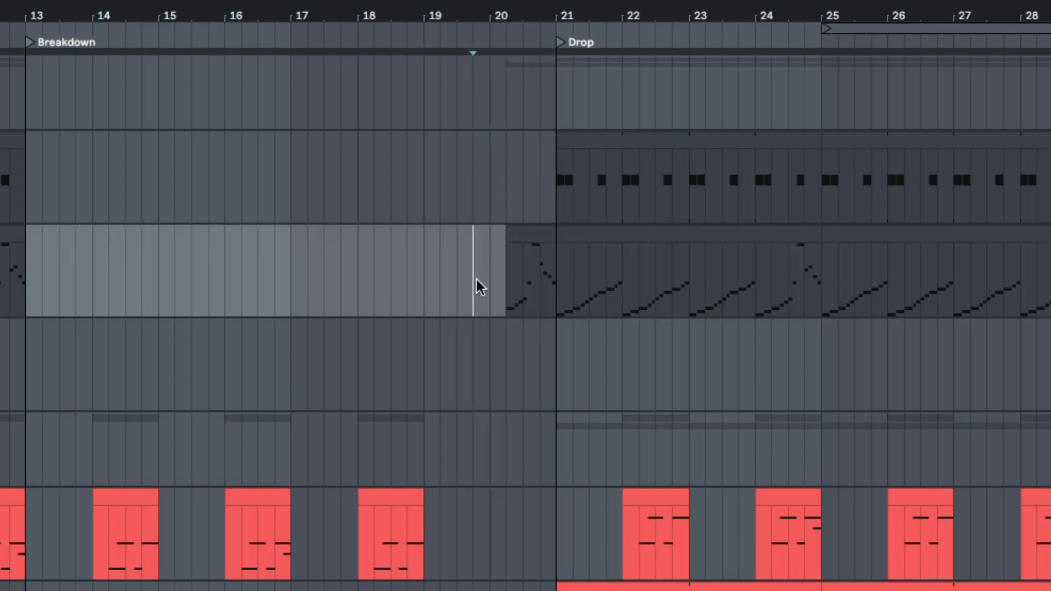
left_click_drag(502, 305, 623, 290)
left_click(452, 301)
left_click_drag(594, 235, 531, 252)
left_click(487, 279)
key("space")
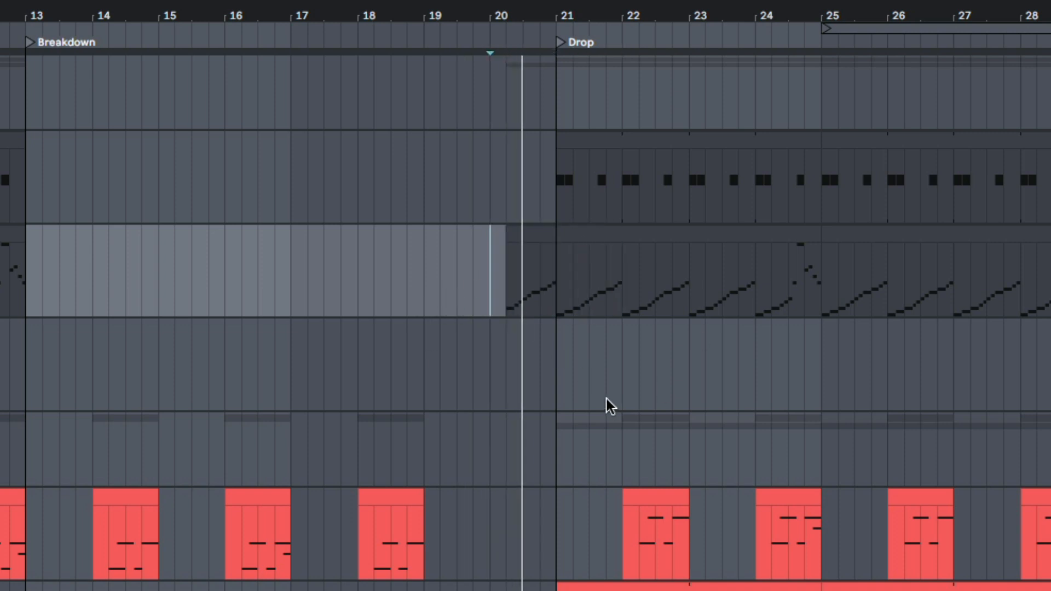
- Add an Auto Filter to the Drums bus and record automation of its low-pass frequency over the intro
scroll(558, 386, "down", 10)
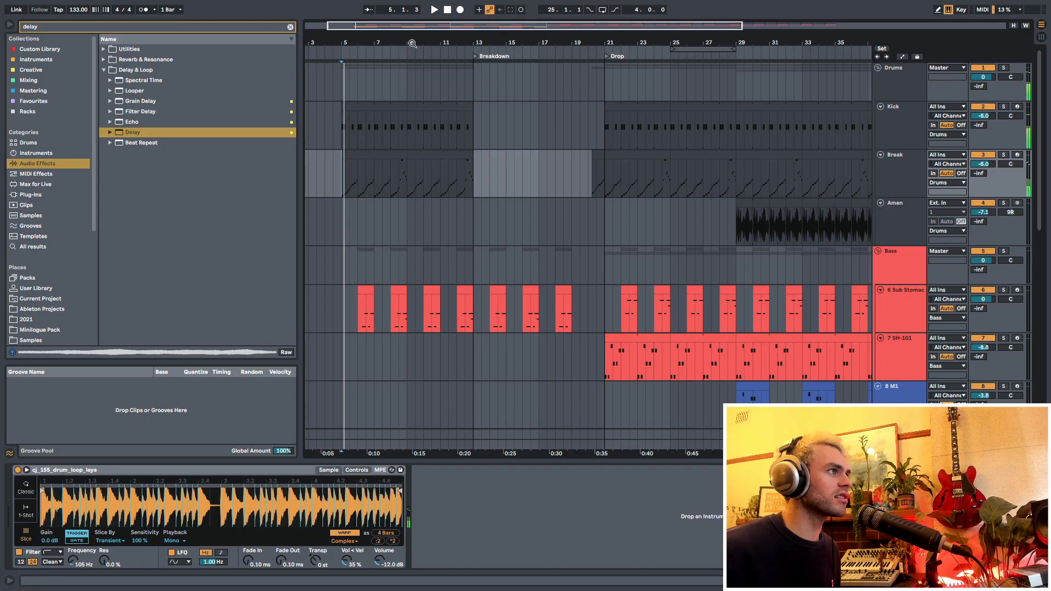
left_click_drag(412, 43, 377, 152)
left_click_drag(322, 189, 553, 192)
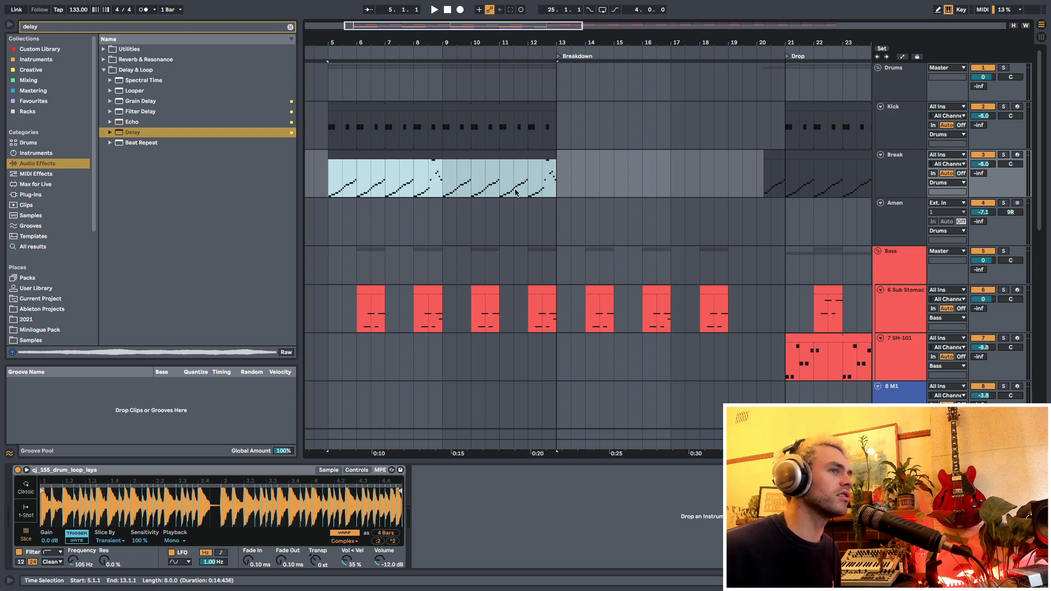
left_click(896, 179)
left_click(296, 29)
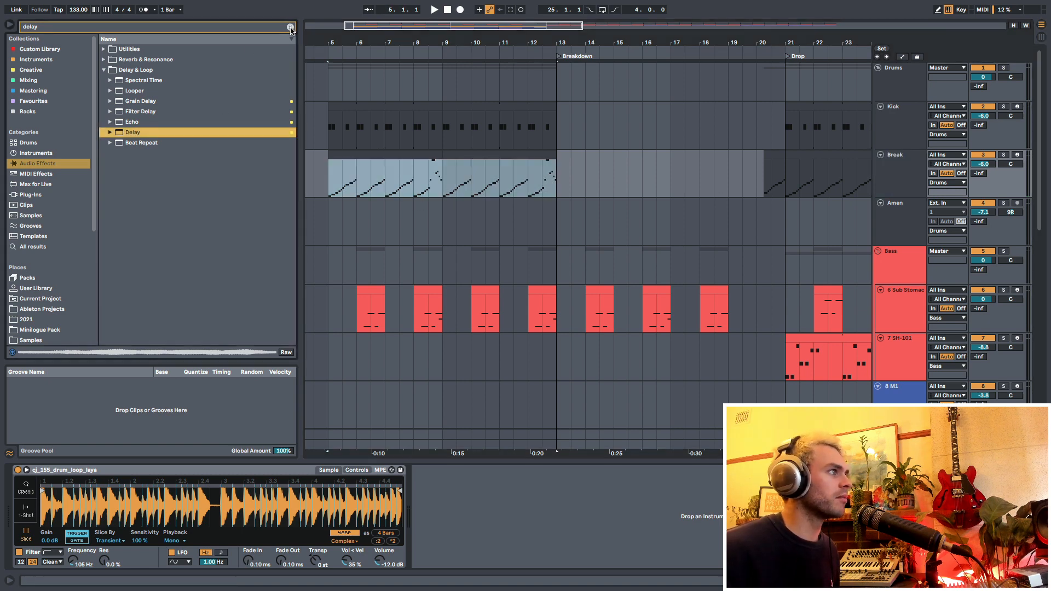
left_click(290, 26)
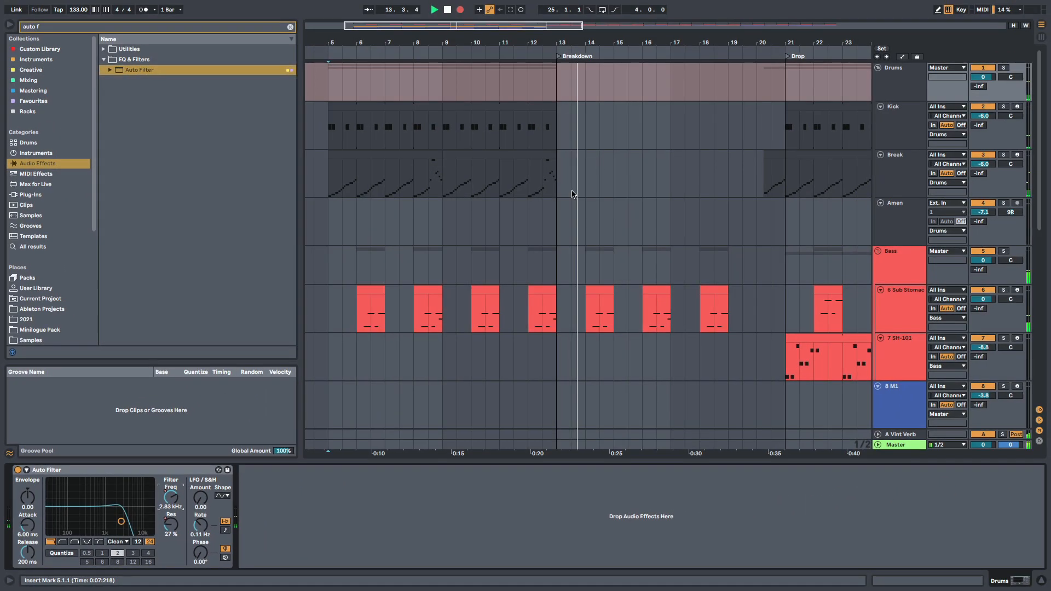
left_click(611, 133)
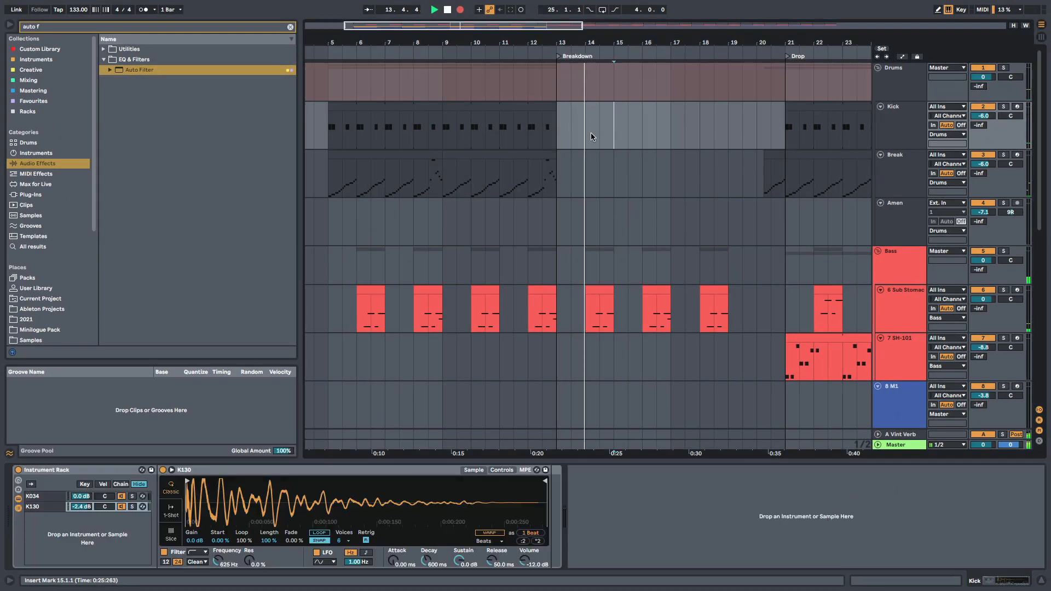
key("space")
- Extend the intro Kick clip slightly past bar 13 and play the change into the Breakdown
left_click_drag(559, 43, 570, 108)
left_click(513, 132)
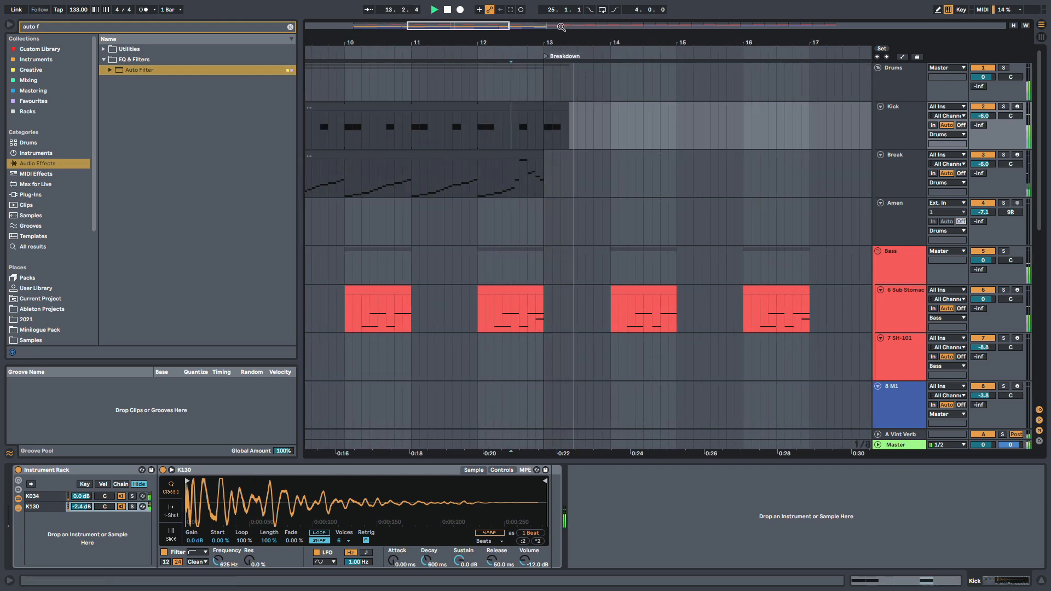
left_click_drag(560, 40, 498, 6)
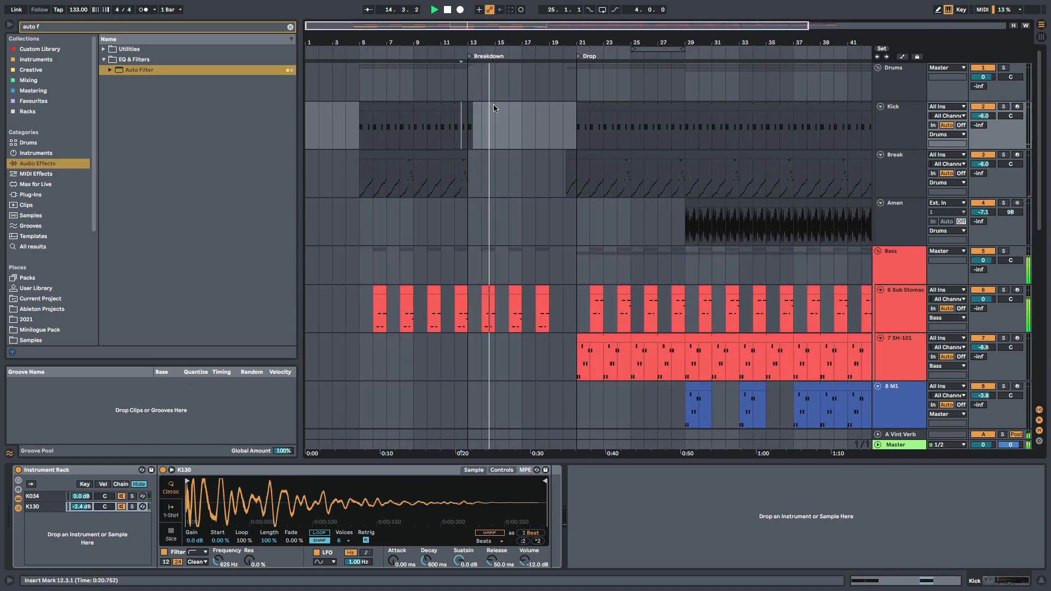
- Delete the Kick and Break material from 28.4 to bar 29 and play across the gap
scroll(520, 141, "down", 10)
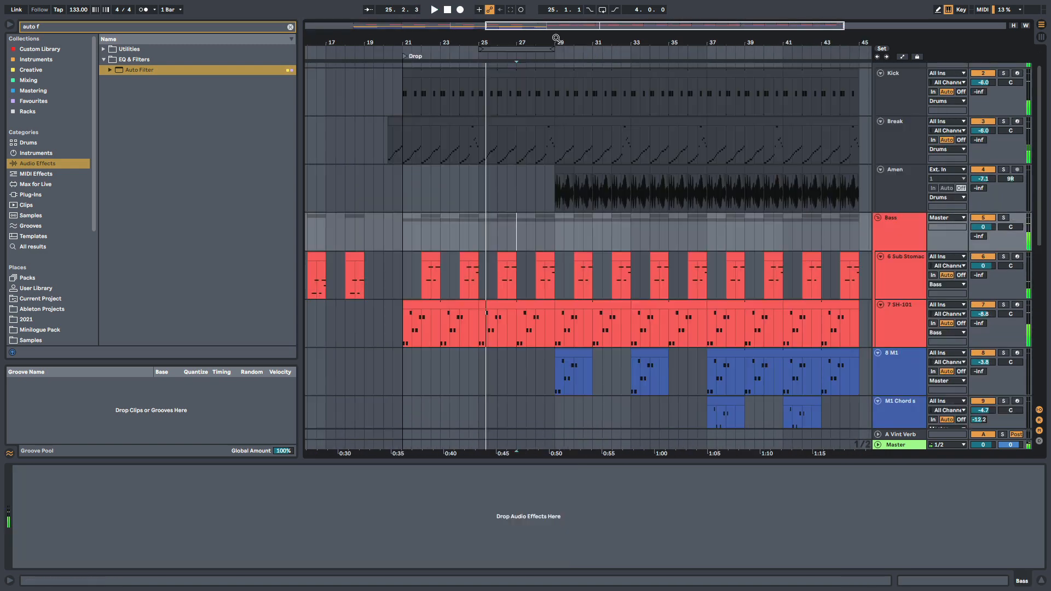
left_click_drag(547, 34, 535, 41)
left_click(445, 162)
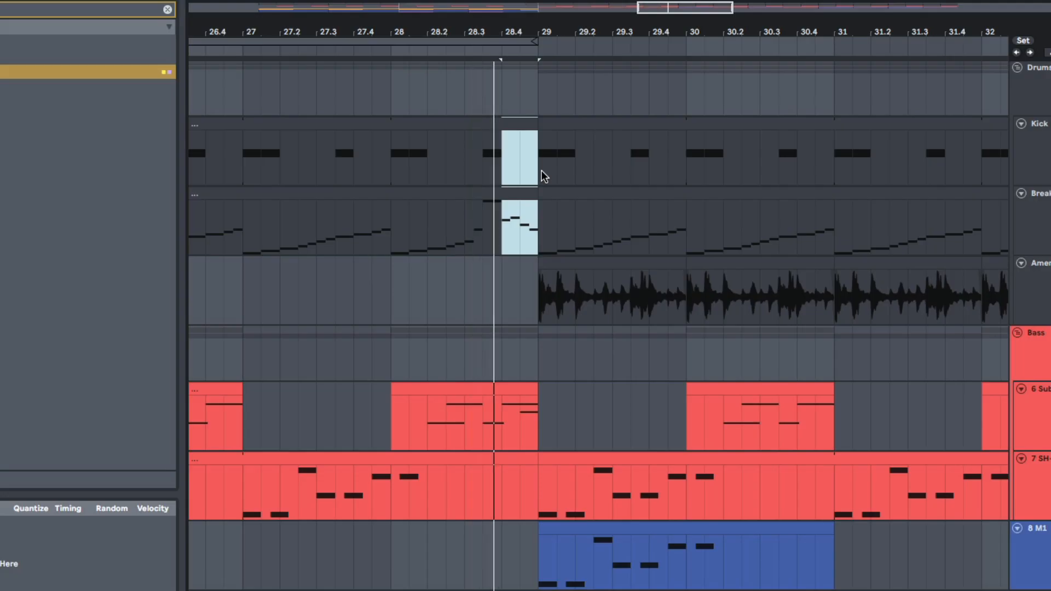
key("Delete")
left_click(390, 196)
left_click(410, 235)
key("space")
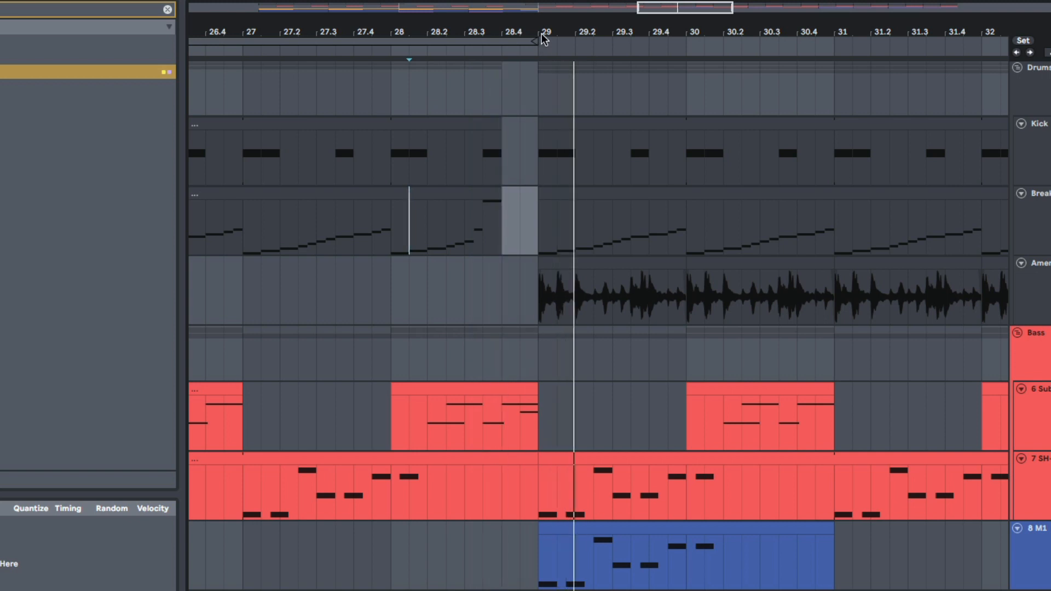
- Delete about the last one and a half beats before bar 37 from the Amen track and play across the cut
left_click_drag(541, 34, 525, 16)
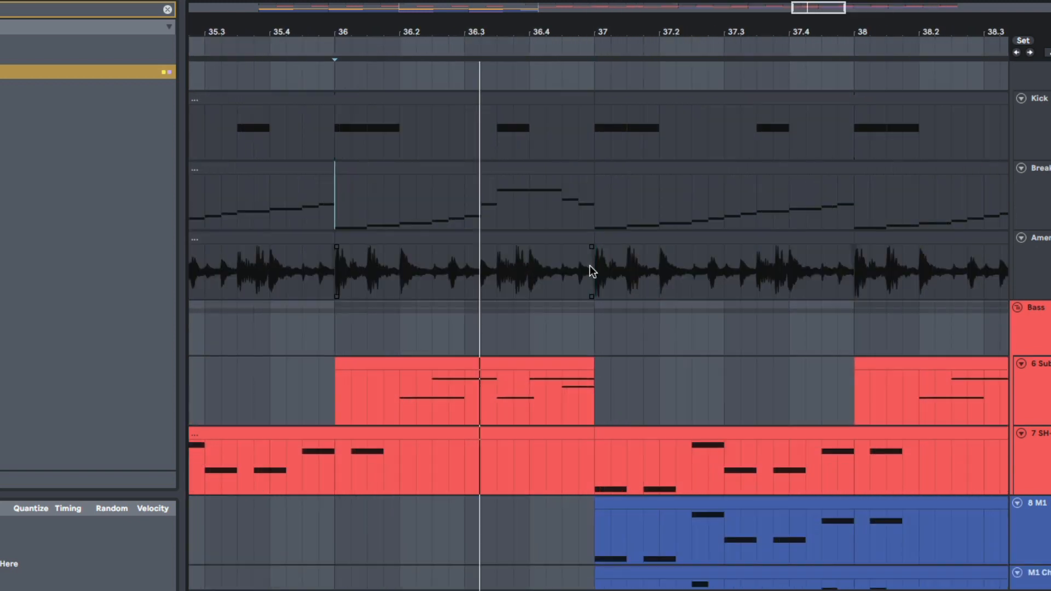
left_click_drag(591, 266, 495, 268)
key("Delete")
left_click(386, 294)
key("space")
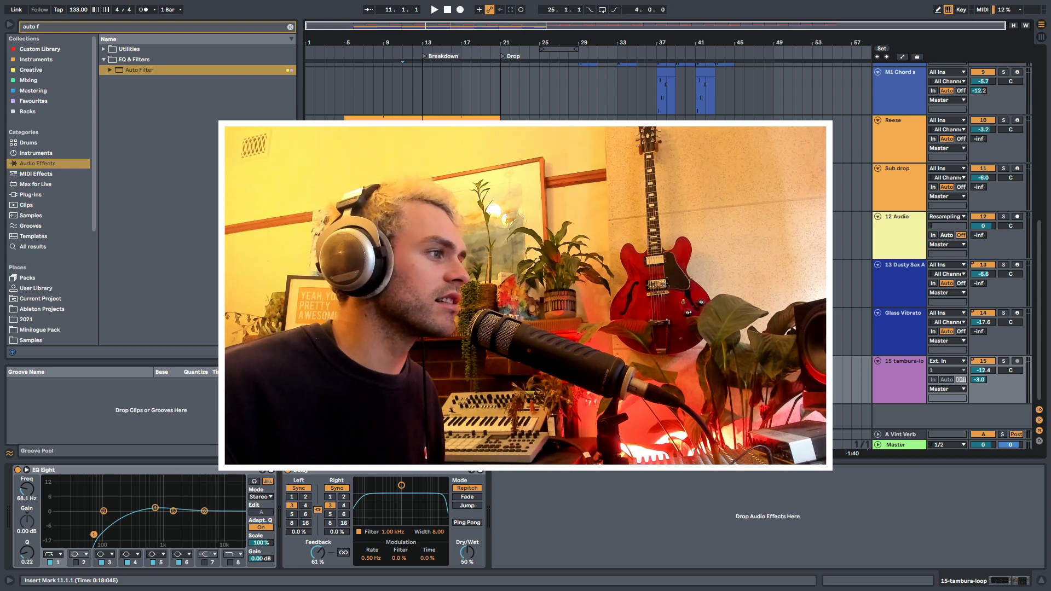
- Review the intro and breakdown tracks by playing the arrangement from bar 11
scroll(403, 239, "up", 10)
left_click_drag(403, 239, 529, 245)
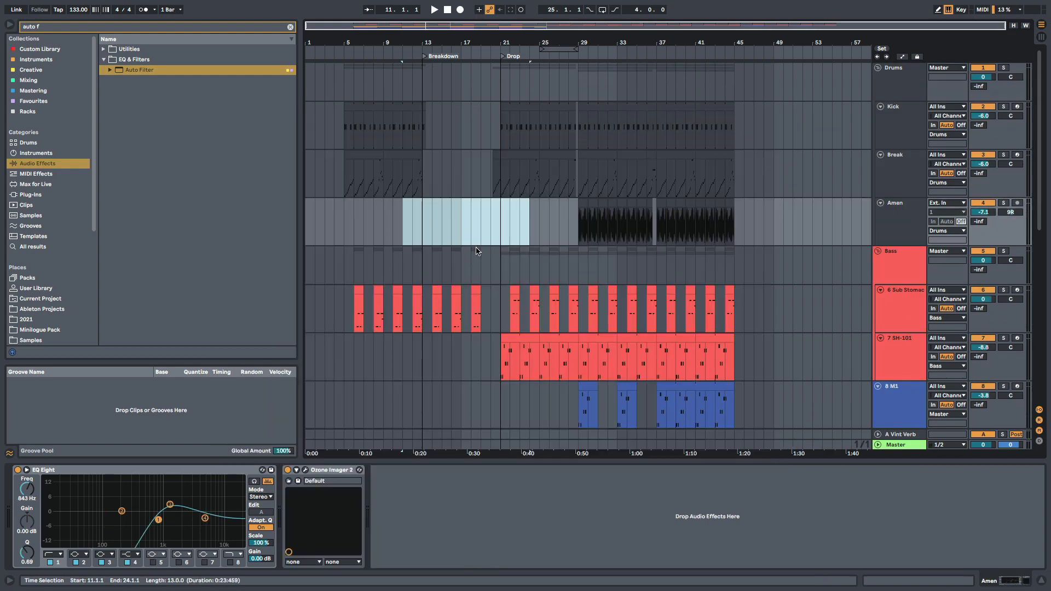
scroll(477, 296, "down", 10)
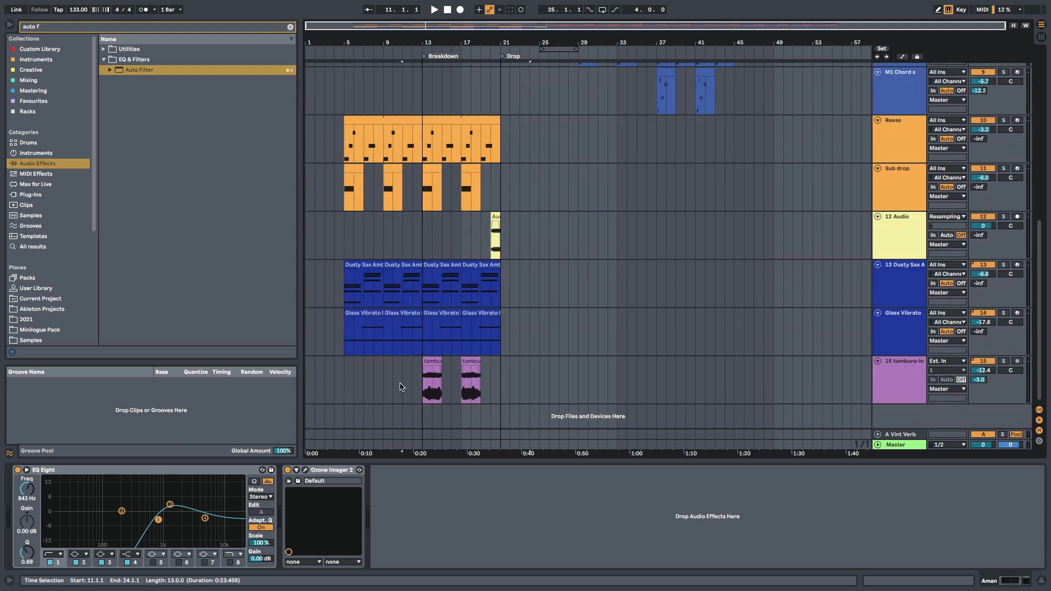
left_click(402, 387)
scroll(432, 323, "up", 8)
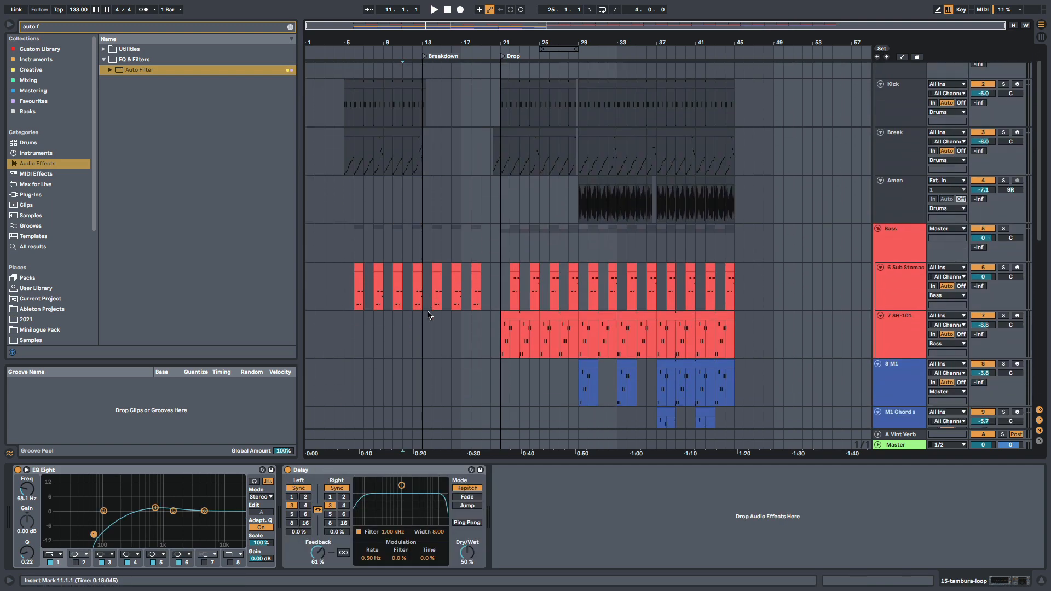
scroll(428, 315, "down", 8)
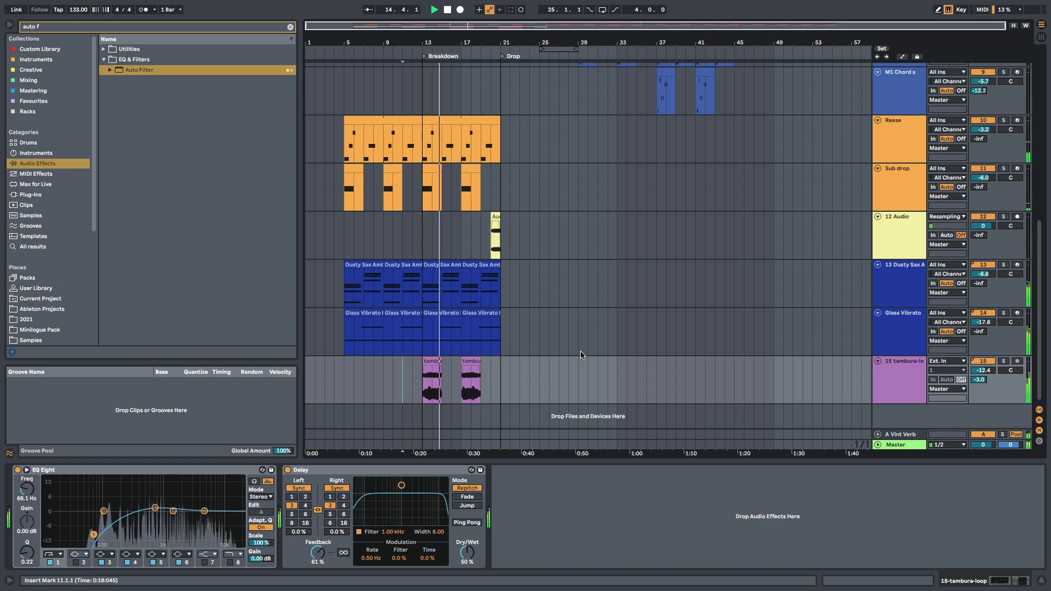
- Fold the Dusty Sax Ambience, Glass Vibrato, Reese and Sub drop tracks to make the arrangement more compact
left_click(877, 265)
left_click(877, 274)
scroll(877, 290, "up", 5)
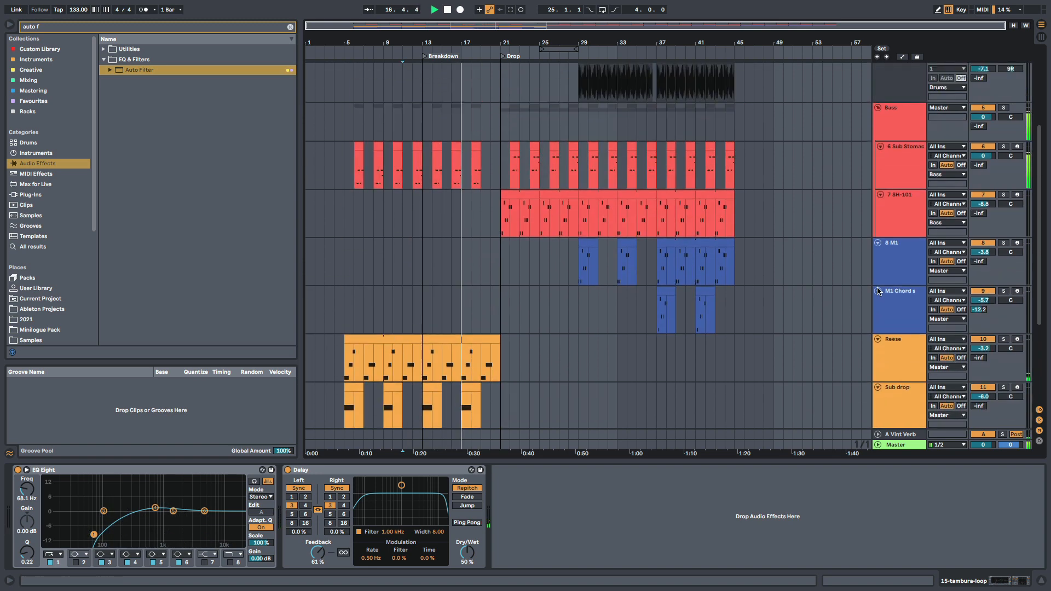
scroll(878, 285, "down", 2)
left_click(877, 270)
left_click(877, 281)
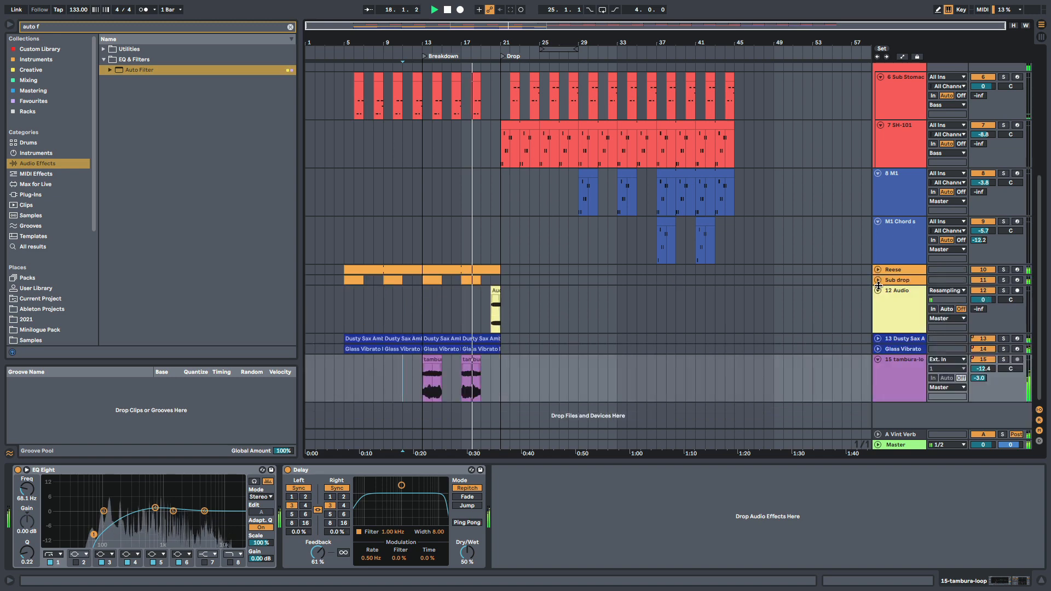
scroll(794, 285, "up", 5)
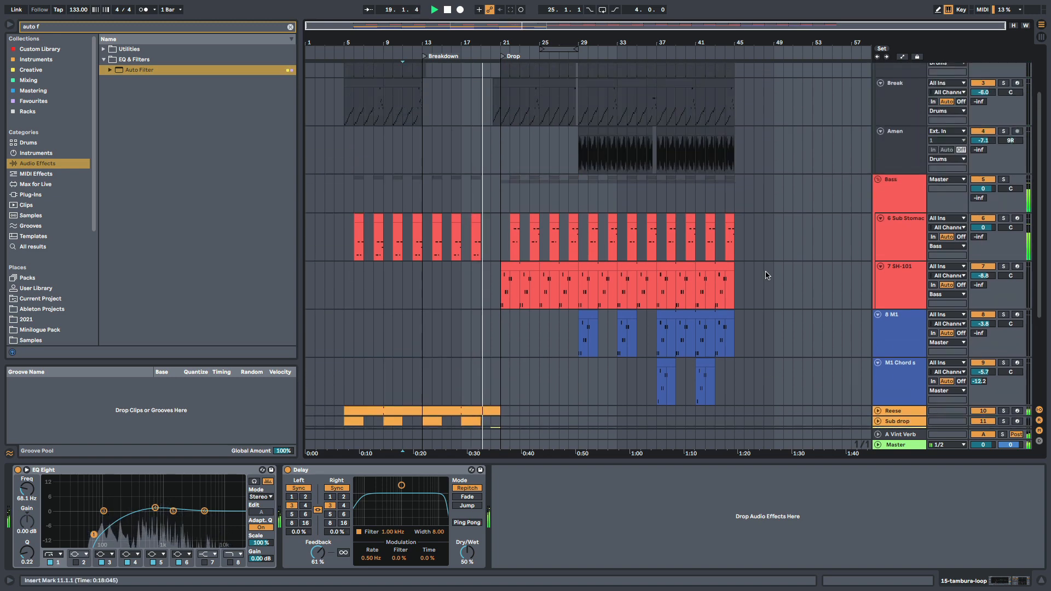
- Select the SH-101 track and review the drop's drum, bass and M1 parts as the arrangement plays through to about bar 35
scroll(766, 276, "down", 3)
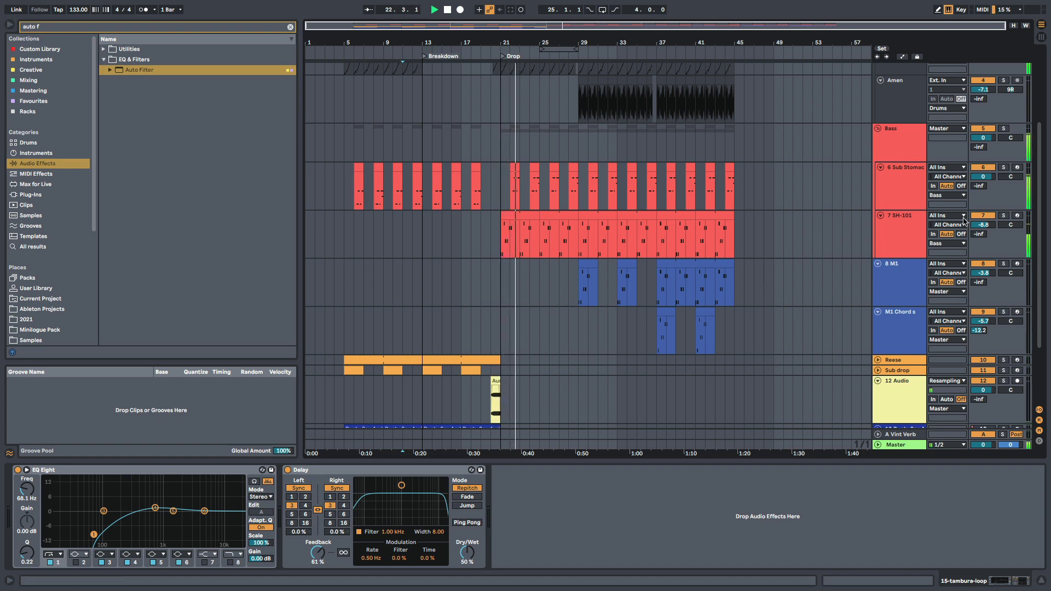
left_click(908, 235)
scroll(783, 265, "up", 4)
scroll(783, 265, "down", 3)
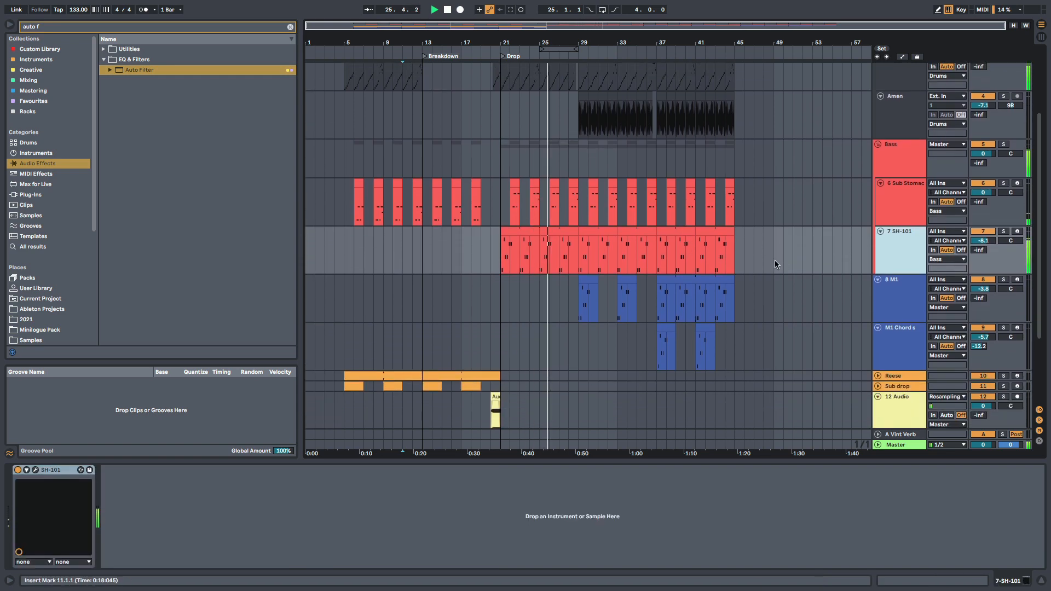
left_click_drag(589, 43, 589, 82)
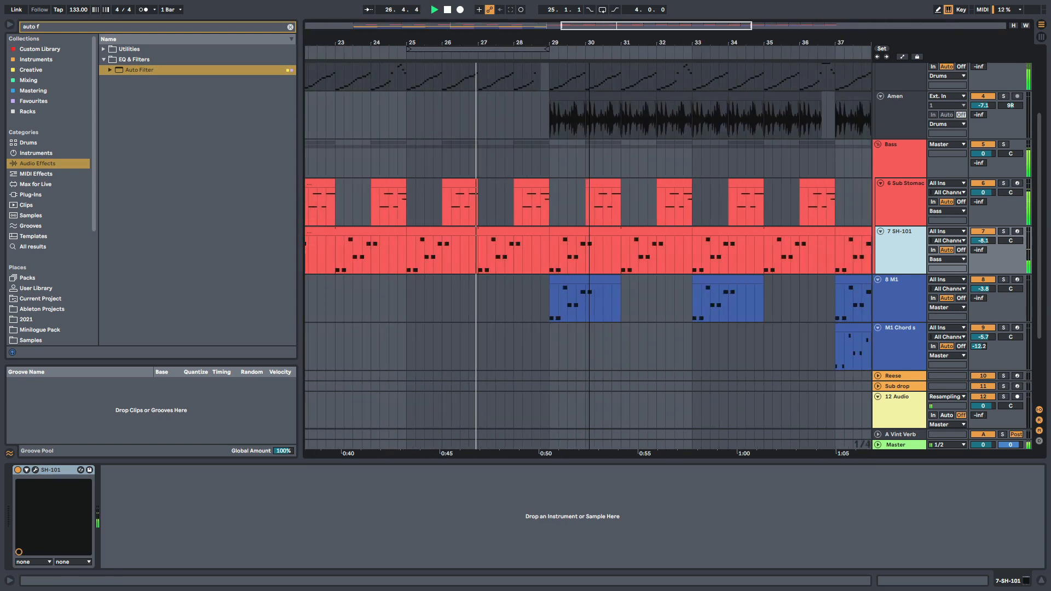
scroll(602, 230, "up", 5)
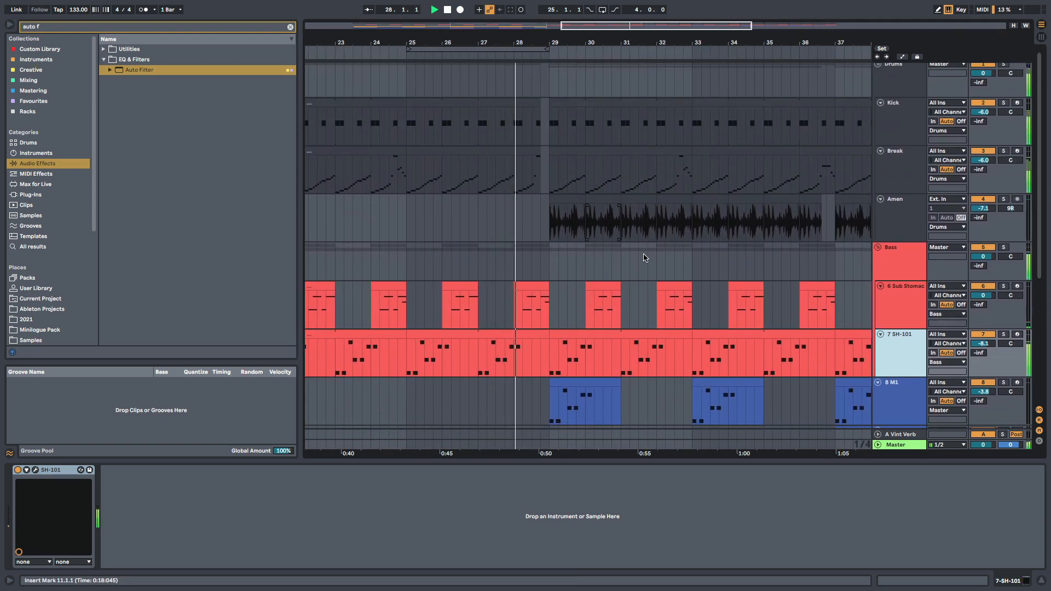
scroll(652, 259, "down", 1)
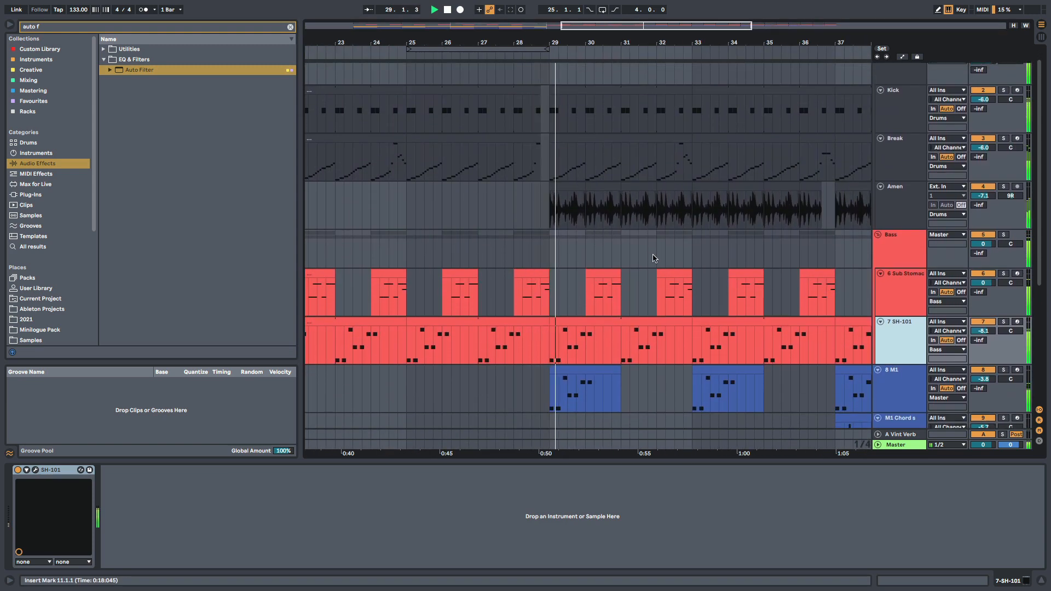
left_click_drag(586, 39, 512, 19)
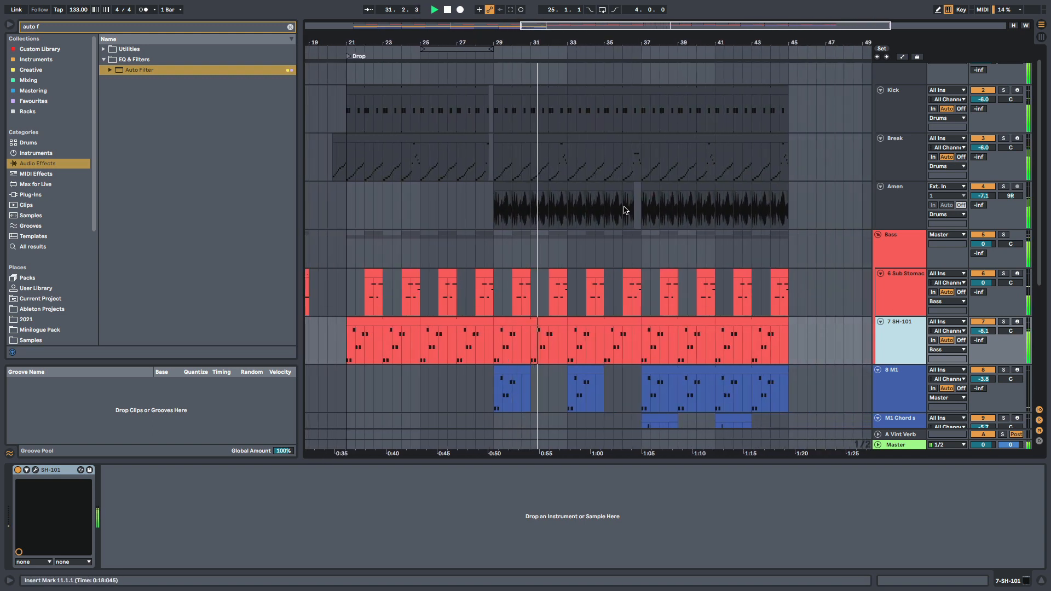
scroll(624, 210, "down", 4)
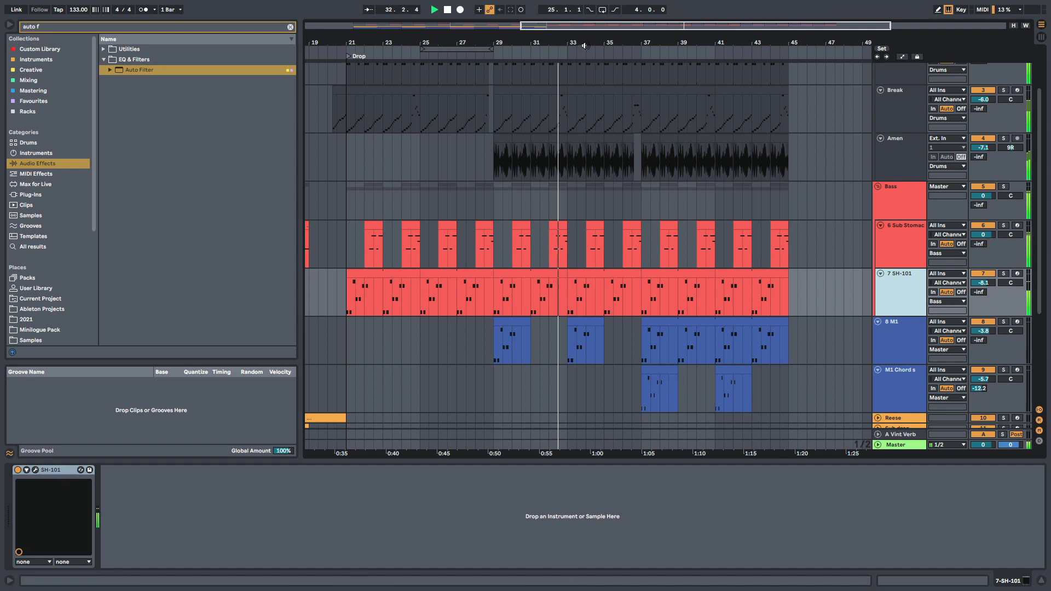
left_click_drag(585, 46, 553, 48)
scroll(638, 180, "down", 1)
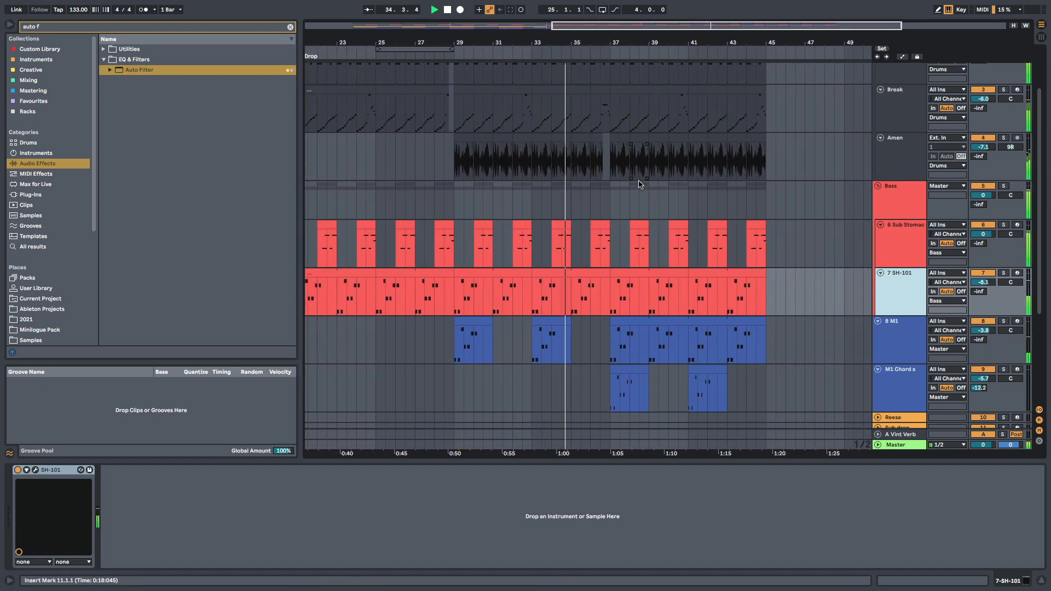
scroll(639, 184, "down", 2)
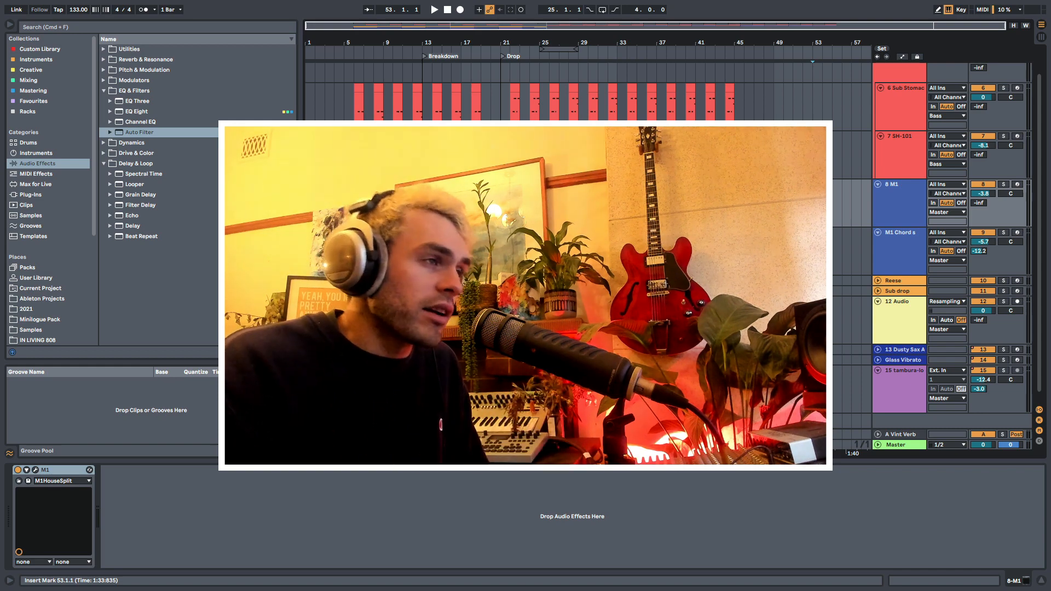
- Expand the Drums group to show its Kick, Break and Amen tracks
scroll(638, 184, "up", 2)
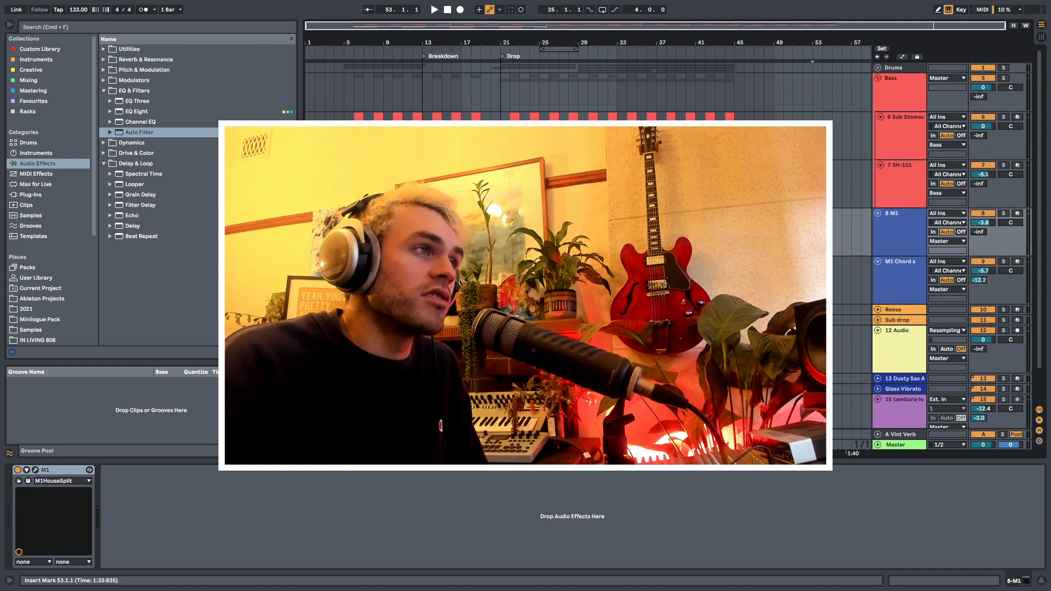
left_click(890, 68)
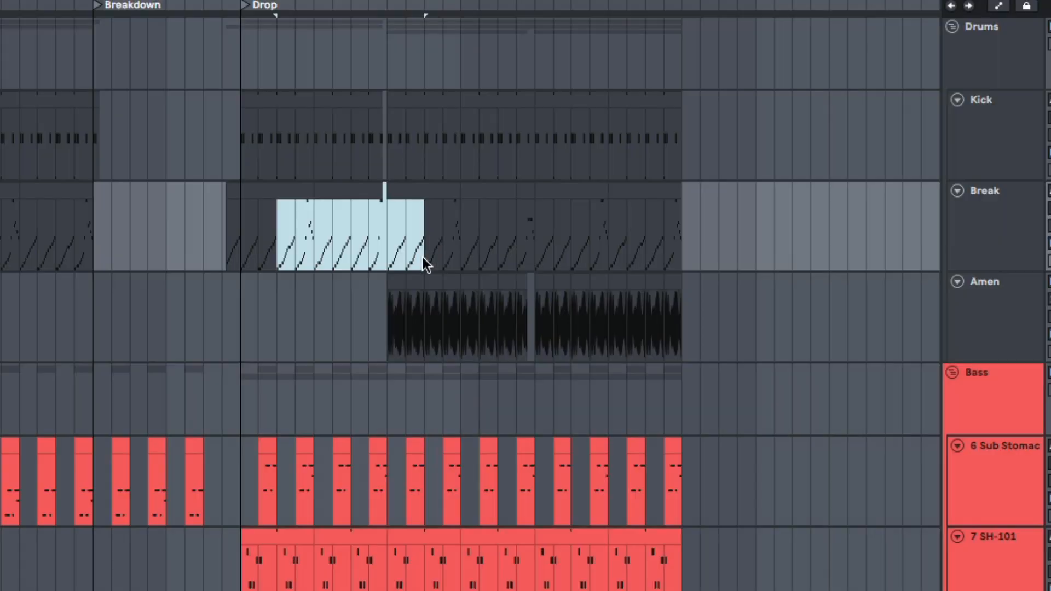
left_click_drag(403, 323, 491, 229)
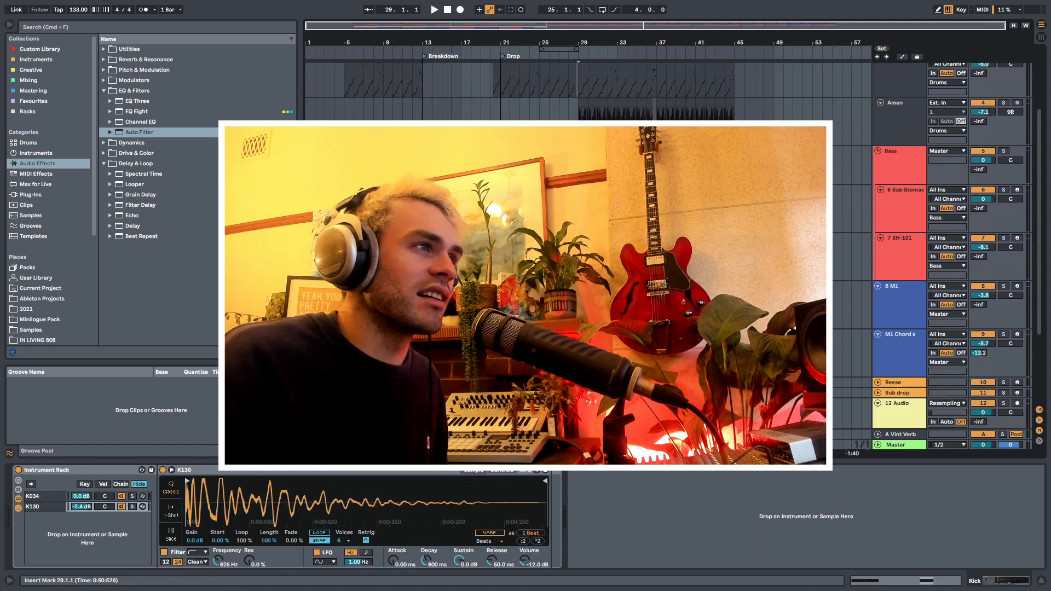
scroll(622, 256, "down", 4)
scroll(432, 274, "up", 5)
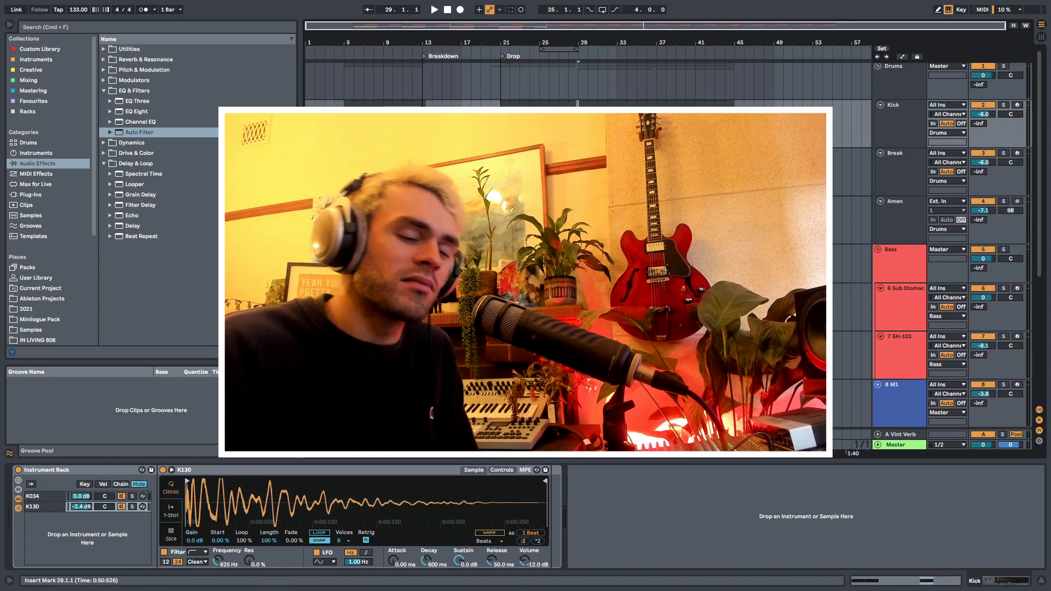
scroll(547, 263, "up", 1)
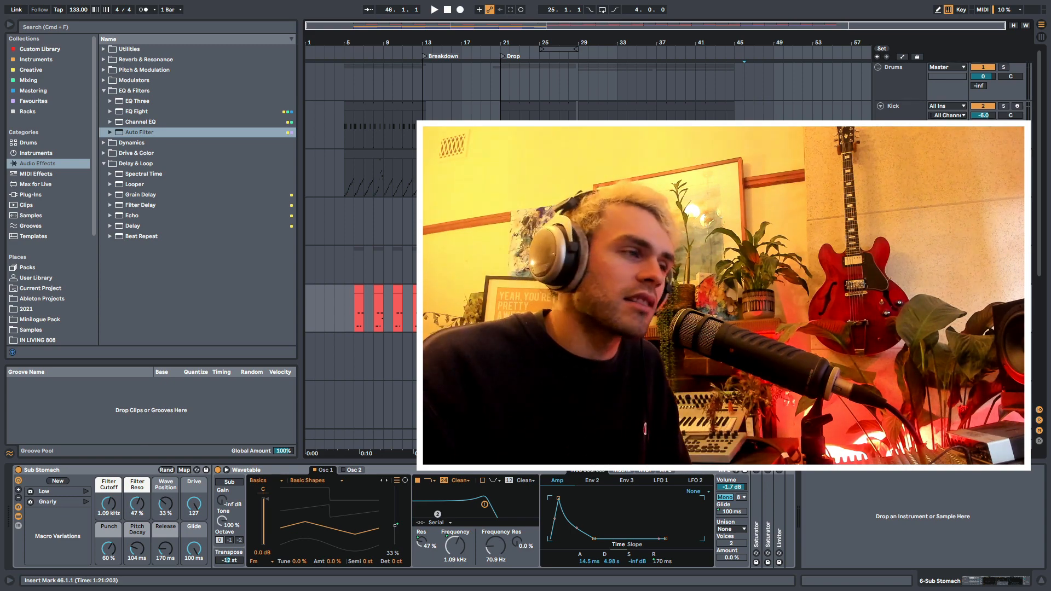
scroll(361, 247, "down", 4)
scroll(361, 247, "up", 1)
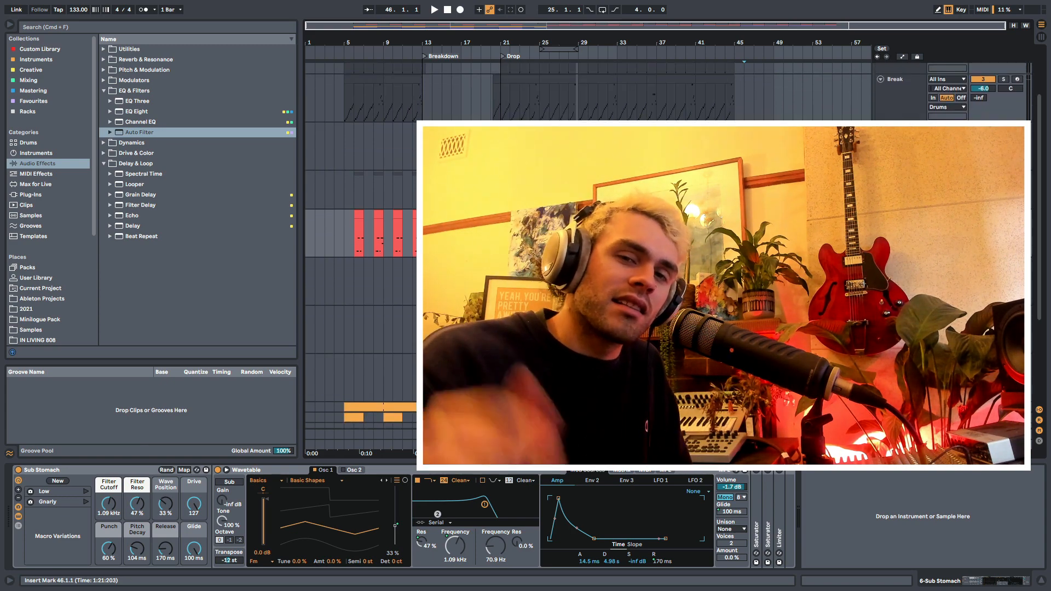